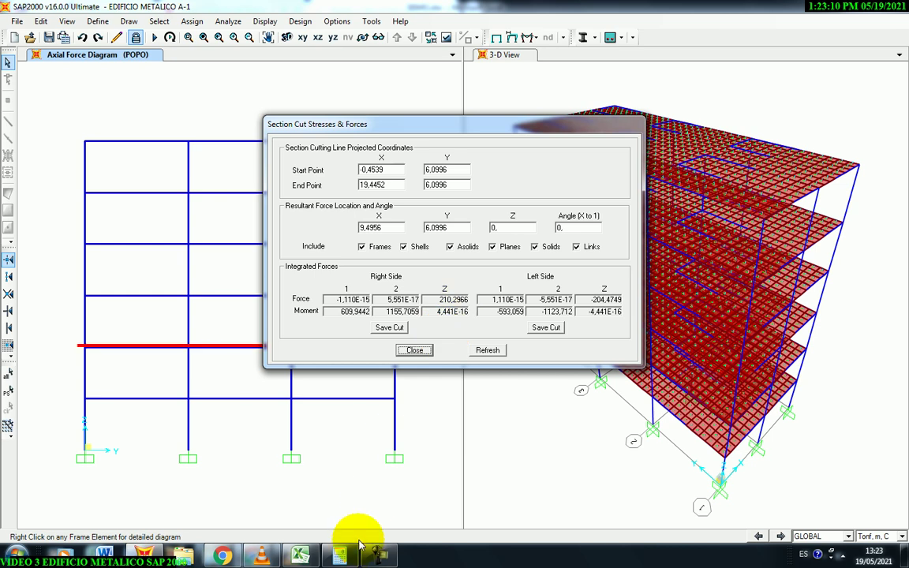
Step: Switch to the Calculator and add the two Z forces of the section cut, 210,3 and 204,48
{"action": "left_click", "coordinate": [345, 556]}
{"action": "left_click", "coordinate": [293, 208]}
{"action": "left_click", "coordinate": [268, 269]}
{"action": "left_click", "coordinate": [245, 270]}
{"action": "left_click", "coordinate": [256, 288]}
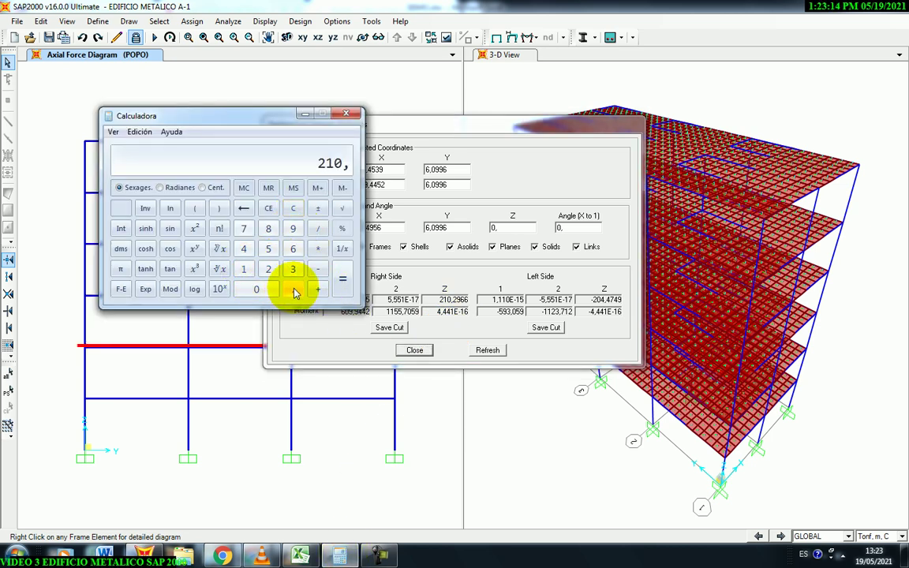
{"action": "left_click", "coordinate": [292, 269]}
{"action": "left_click", "coordinate": [317, 289]}
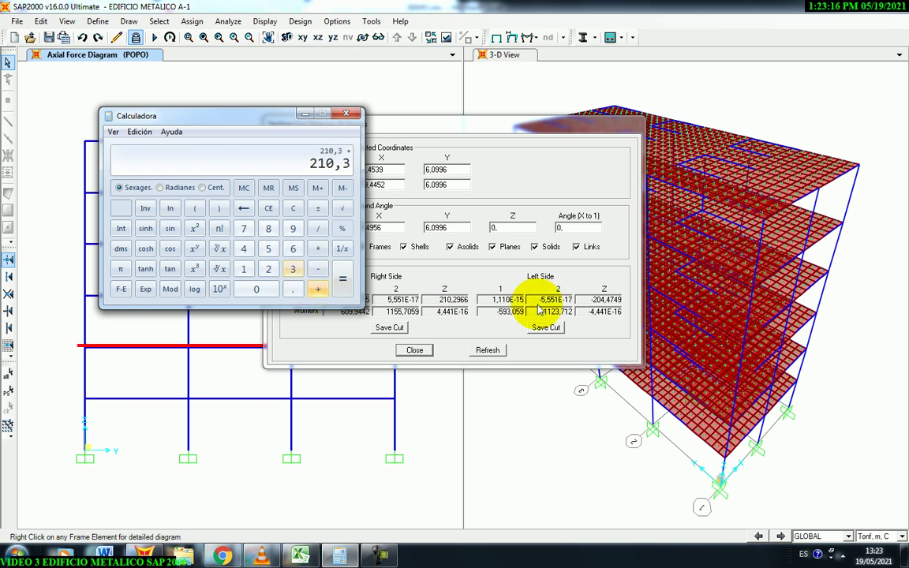
{"action": "left_click", "coordinate": [268, 269]}
{"action": "left_click", "coordinate": [256, 288]}
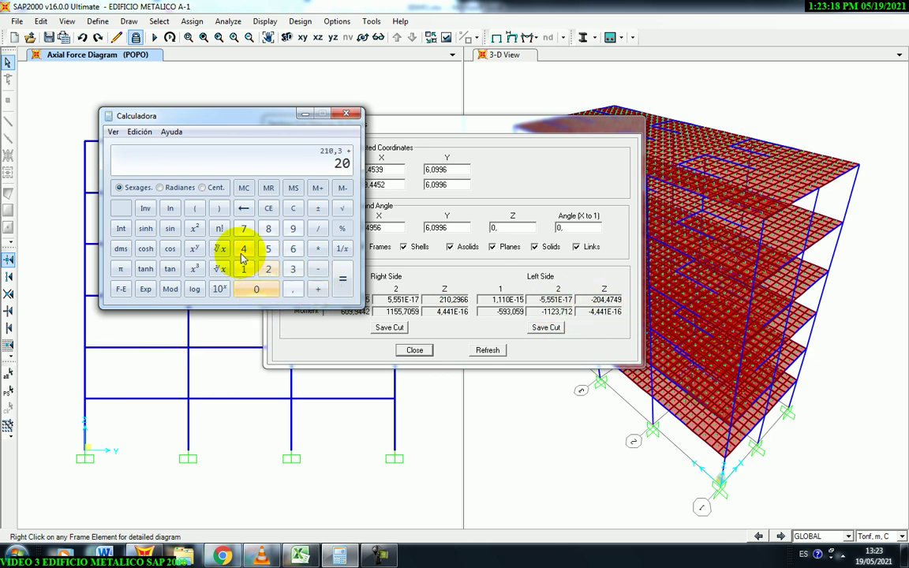
{"action": "left_click", "coordinate": [292, 290]}
{"action": "left_click", "coordinate": [244, 248]}
{"action": "left_click", "coordinate": [268, 228]}
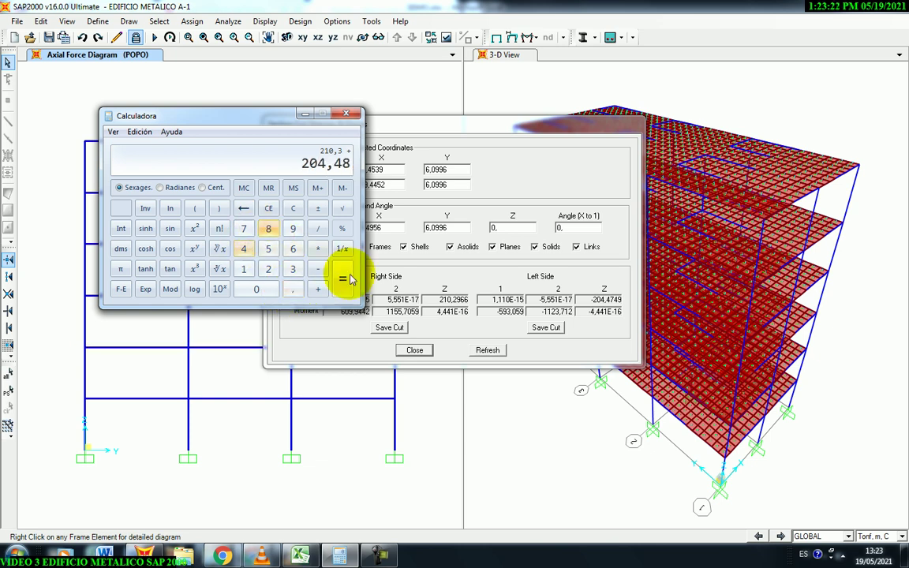
{"action": "left_click", "coordinate": [343, 279]}
Step: Divide the sum by 2 and compare the average with the level 2 accumulated PP weight in SISMO.xlsx
{"action": "left_click", "coordinate": [318, 228]}
{"action": "left_click", "coordinate": [268, 269]}
{"action": "left_click", "coordinate": [343, 278]}
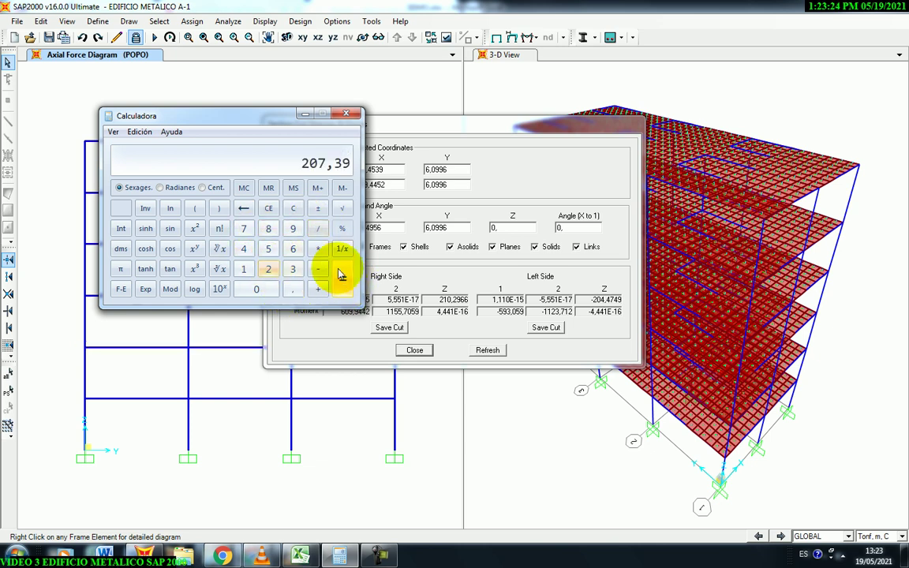
{"action": "left_click", "coordinate": [299, 556]}
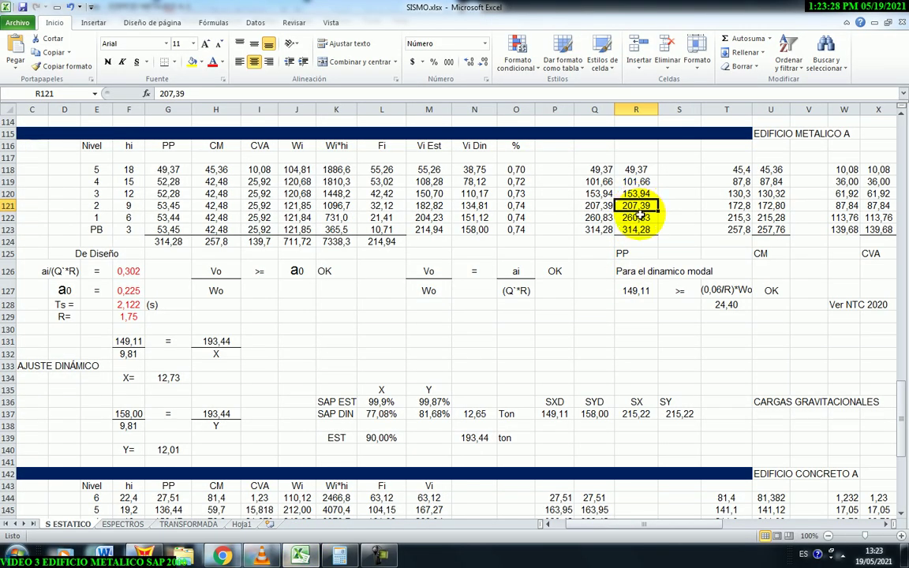
{"action": "left_click", "coordinate": [135, 486]}
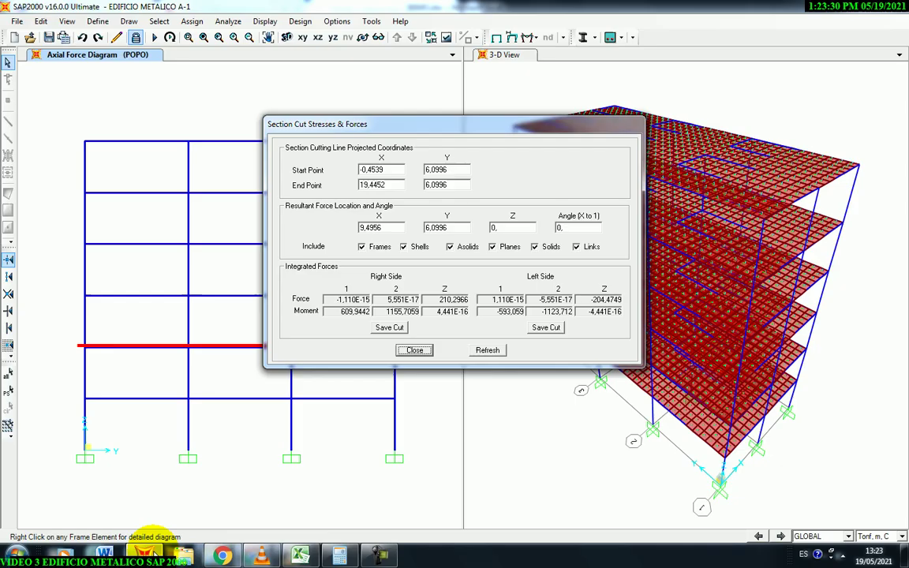
Step: Close the section cut results and draw a horizontal section cut across the full frame, from about (-1; 9,1) to (19,2; 9,1)
{"action": "left_click", "coordinate": [404, 349]}
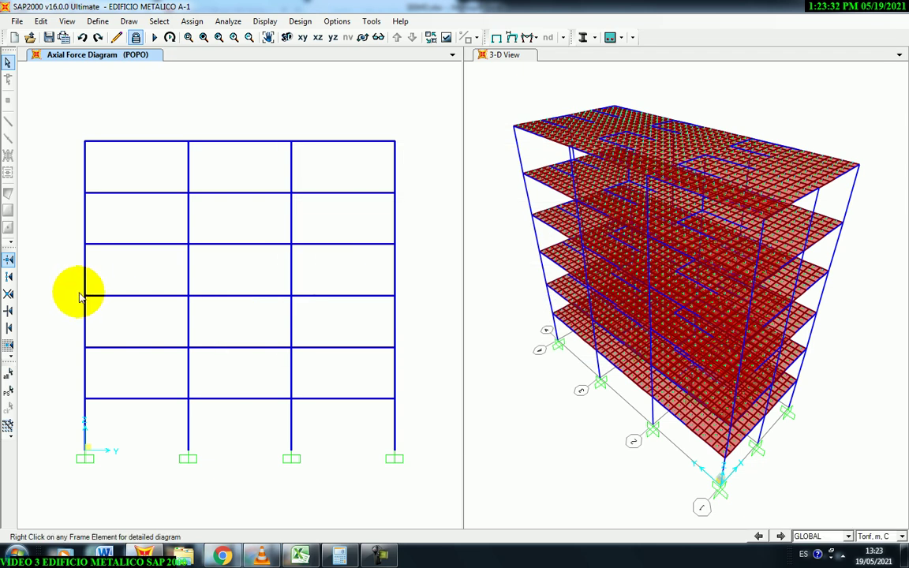
{"action": "left_click", "coordinate": [80, 296]}
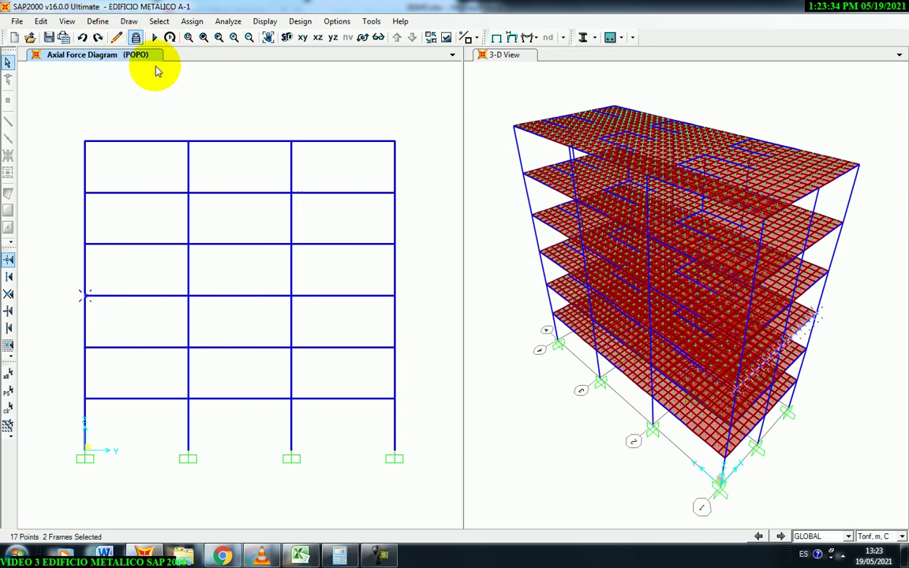
{"action": "left_click", "coordinate": [128, 21]}
{"action": "left_click", "coordinate": [163, 257]}
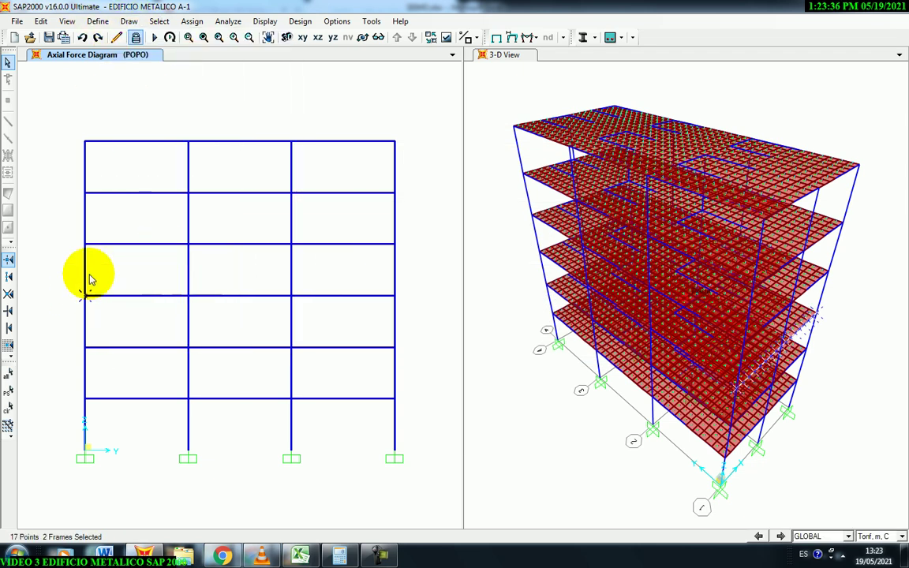
{"action": "left_click_drag", "start_coordinate": [67, 296], "coordinate": [409, 297]}
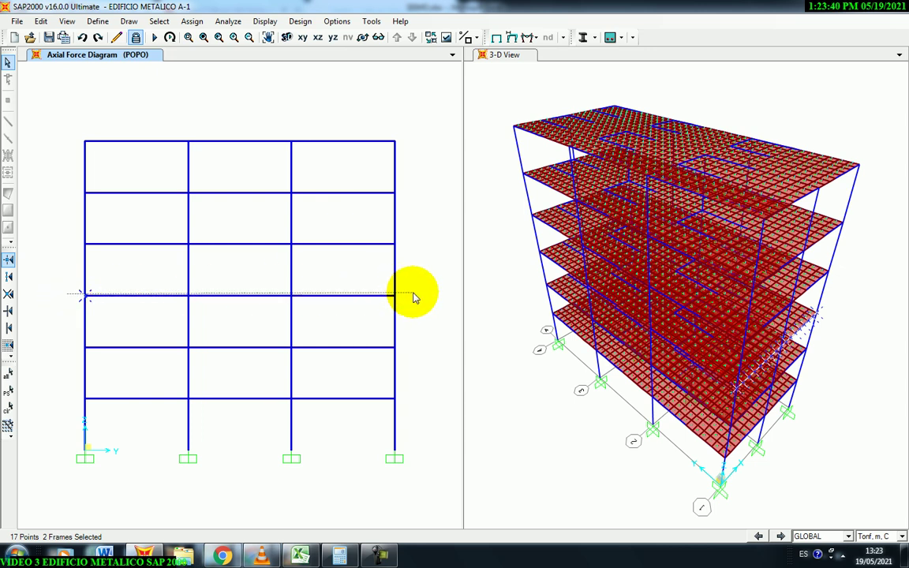
{"action": "left_click_drag", "start_coordinate": [417, 298], "coordinate": [417, 298]}
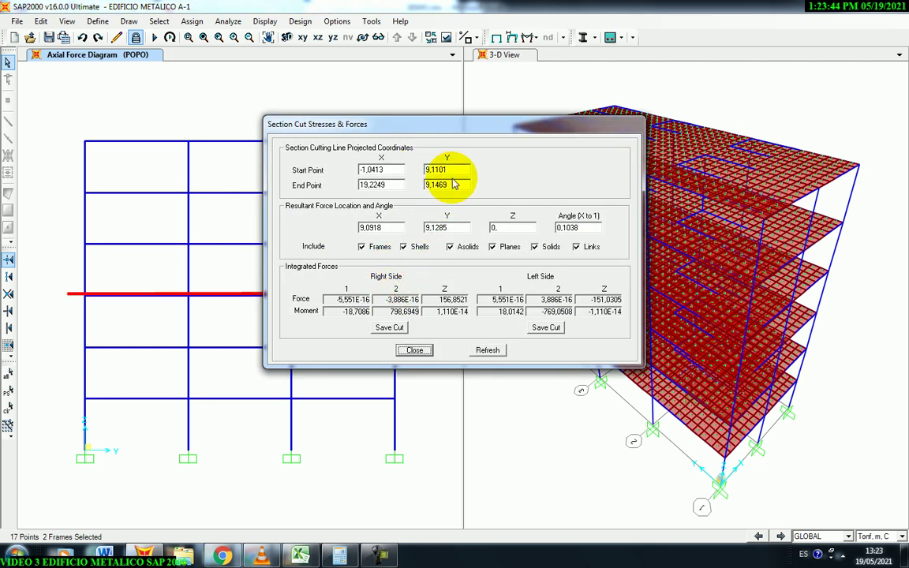
Step: Switch to the Calculator and add the new cut's two Z forces, 156,8521 and 151,03
{"action": "left_click", "coordinate": [343, 554]}
{"action": "left_click", "coordinate": [293, 207]}
{"action": "left_click", "coordinate": [244, 269]}
{"action": "left_click", "coordinate": [269, 249]}
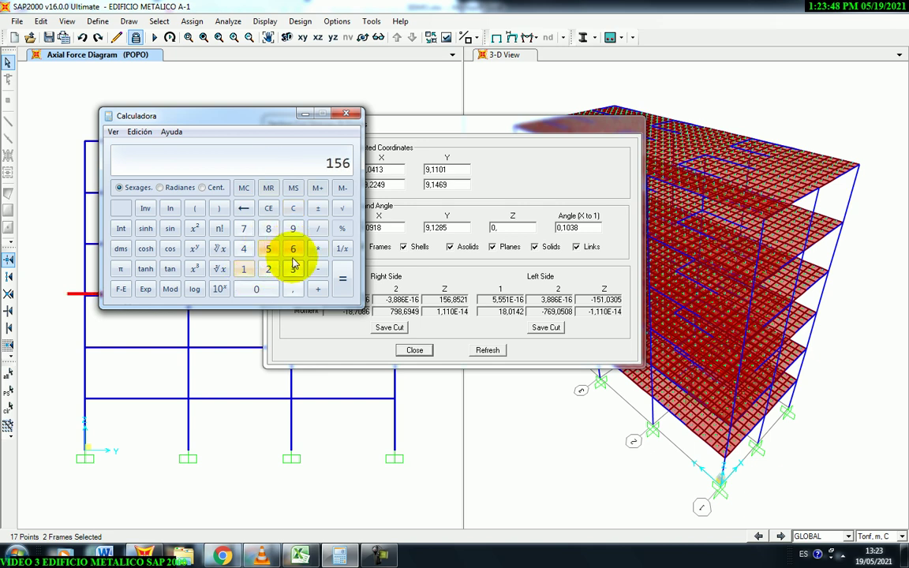
{"action": "left_click", "coordinate": [292, 248]}
{"action": "left_click", "coordinate": [293, 292]}
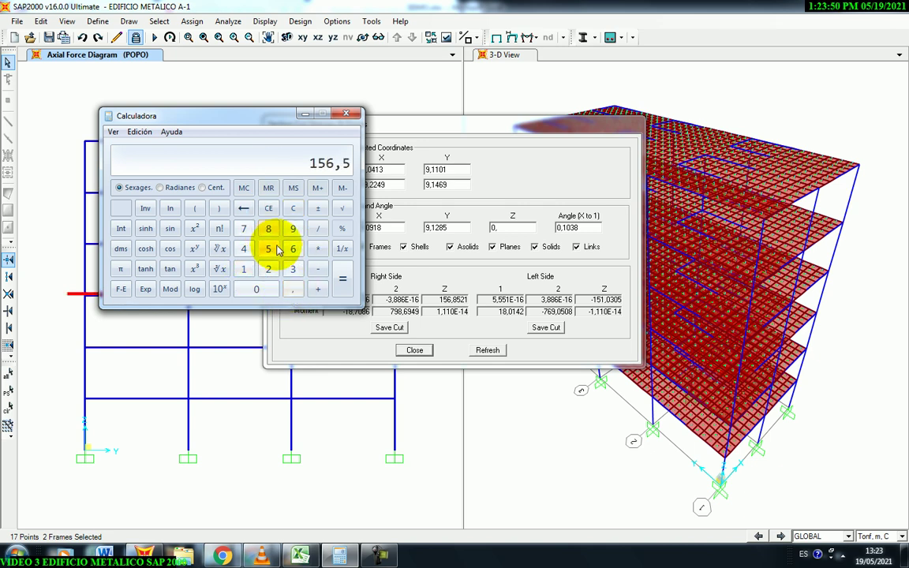
{"action": "left_click", "coordinate": [245, 208]}
{"action": "left_click", "coordinate": [269, 249]}
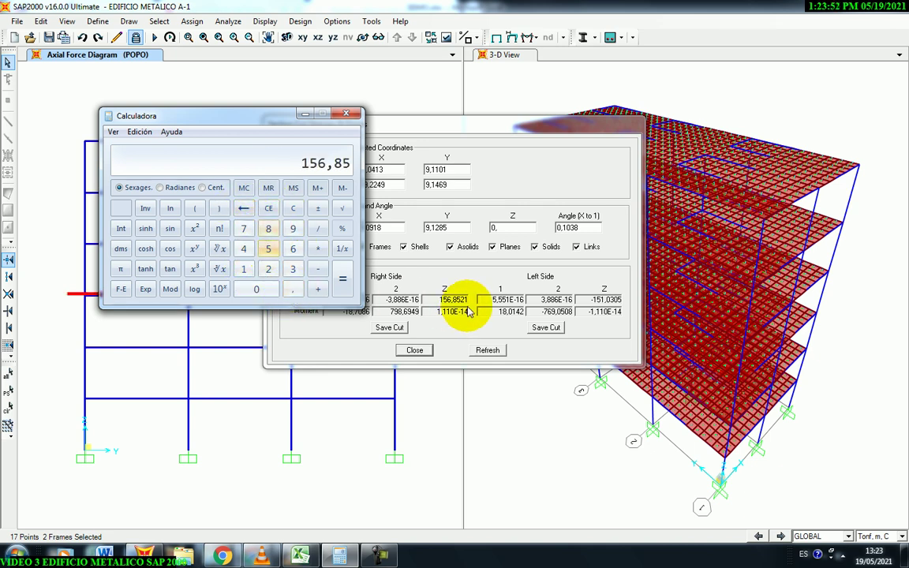
{"action": "left_click", "coordinate": [269, 269]}
{"action": "left_click", "coordinate": [244, 269]}
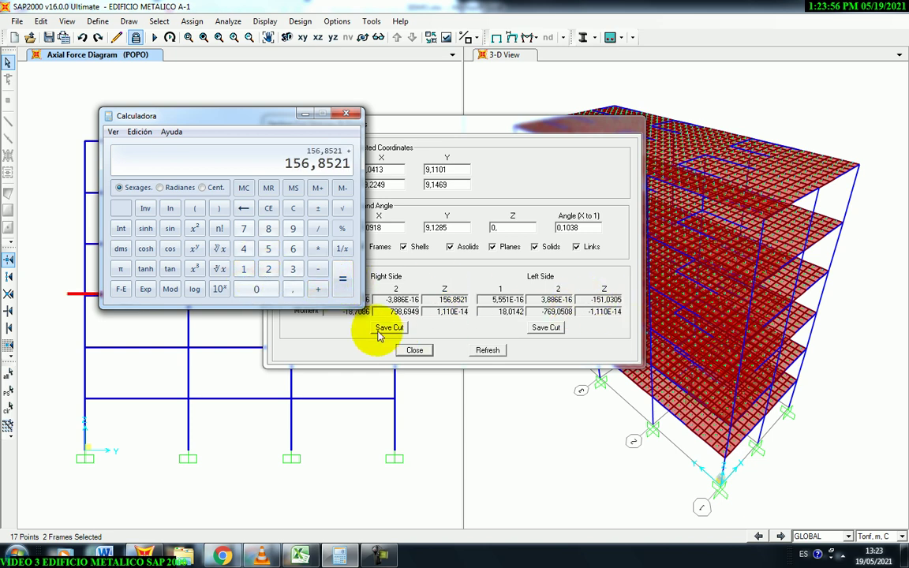
{"action": "left_click", "coordinate": [244, 269]}
{"action": "left_click", "coordinate": [269, 250]}
{"action": "left_click", "coordinate": [244, 269]}
{"action": "left_click", "coordinate": [293, 289]}
{"action": "left_click", "coordinate": [256, 288]}
{"action": "left_click", "coordinate": [293, 269]}
{"action": "left_click", "coordinate": [342, 279]}
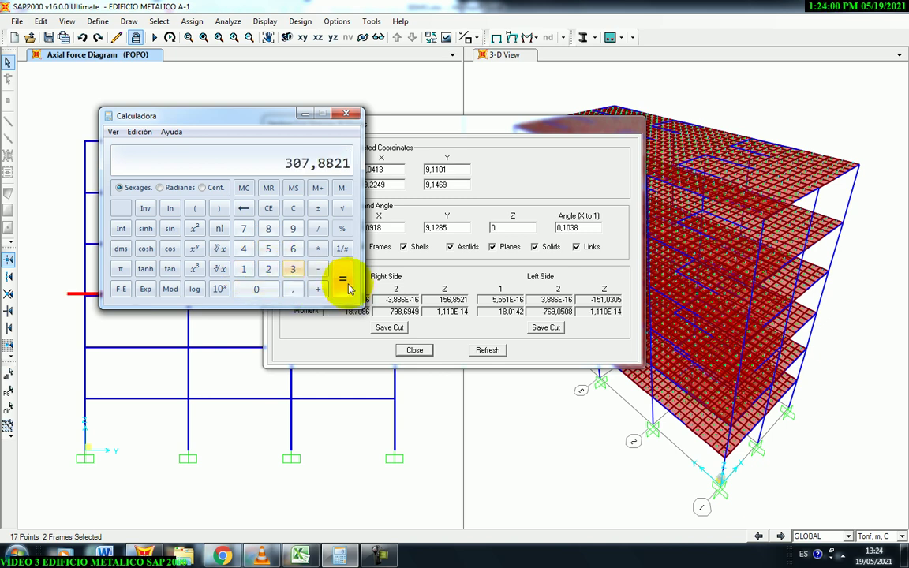
Step: Divide the sum by 2 and compare the average with the level 3 accumulated PP weight in cell R120 of SISMO.xlsx
{"action": "left_click", "coordinate": [318, 229]}
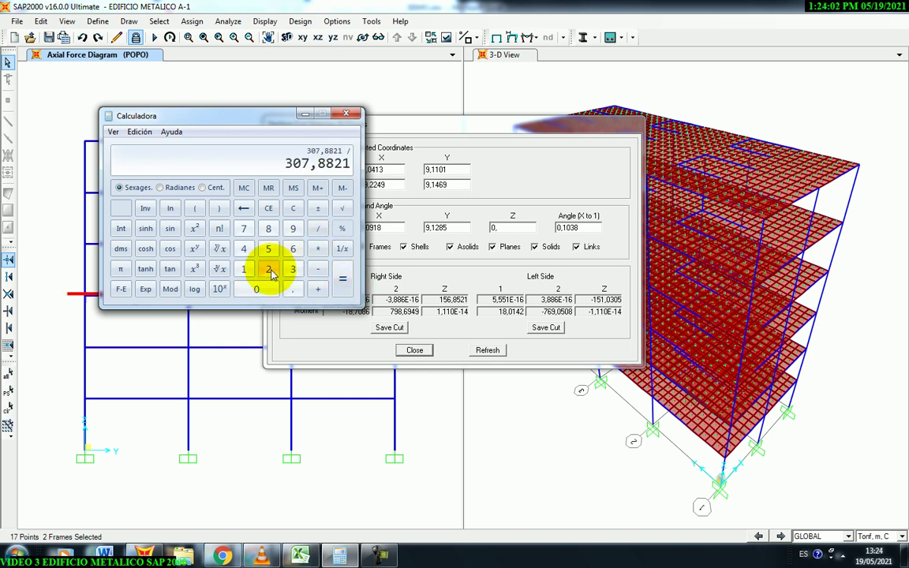
{"action": "left_click", "coordinate": [269, 270]}
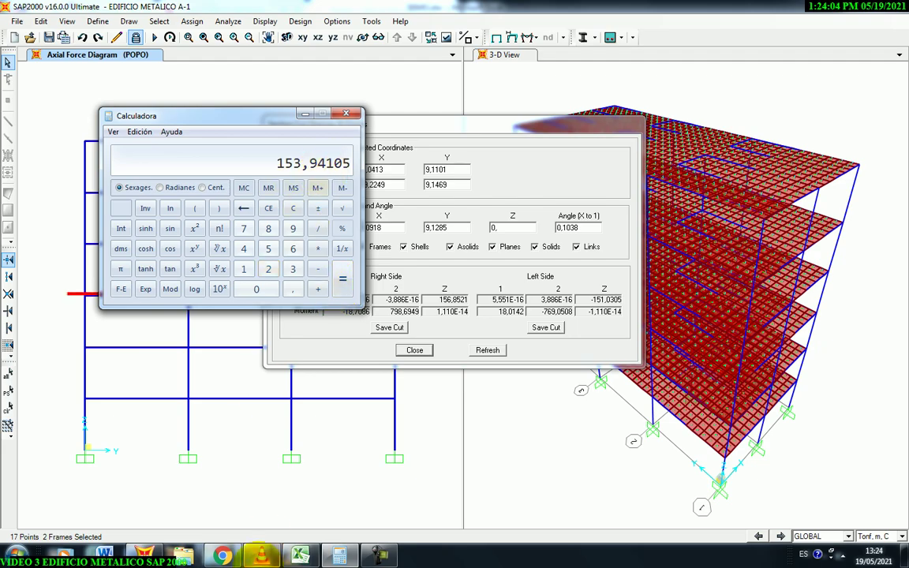
{"action": "left_click", "coordinate": [300, 556]}
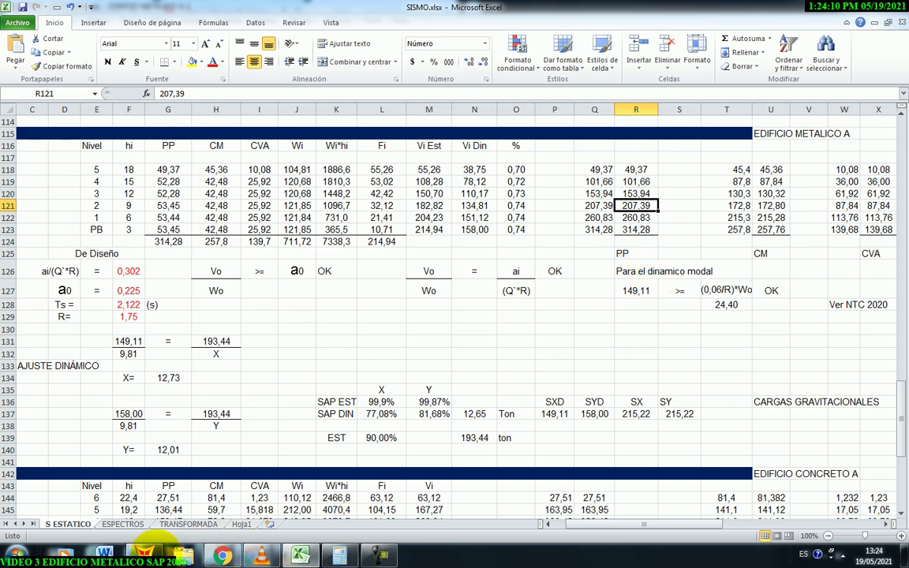
{"action": "left_click", "coordinate": [145, 556]}
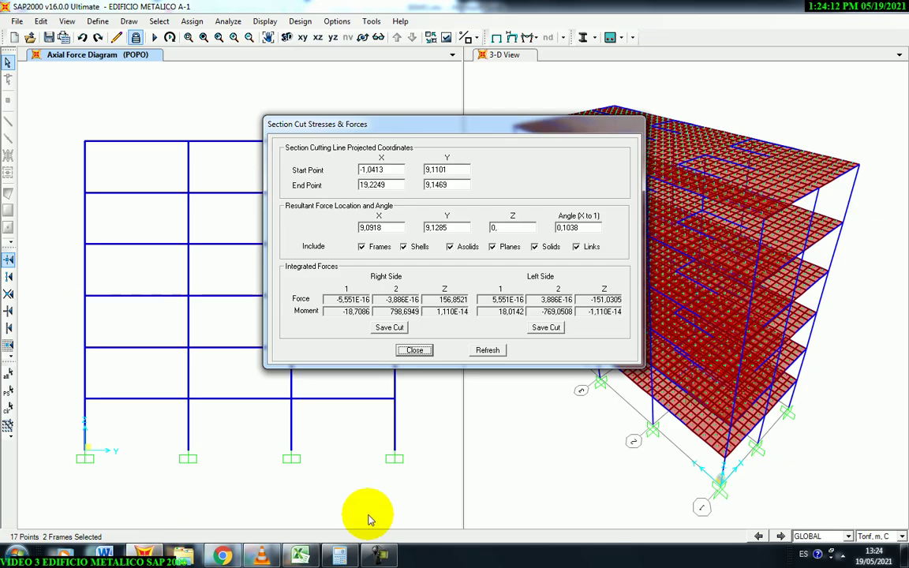
{"action": "left_click", "coordinate": [298, 557]}
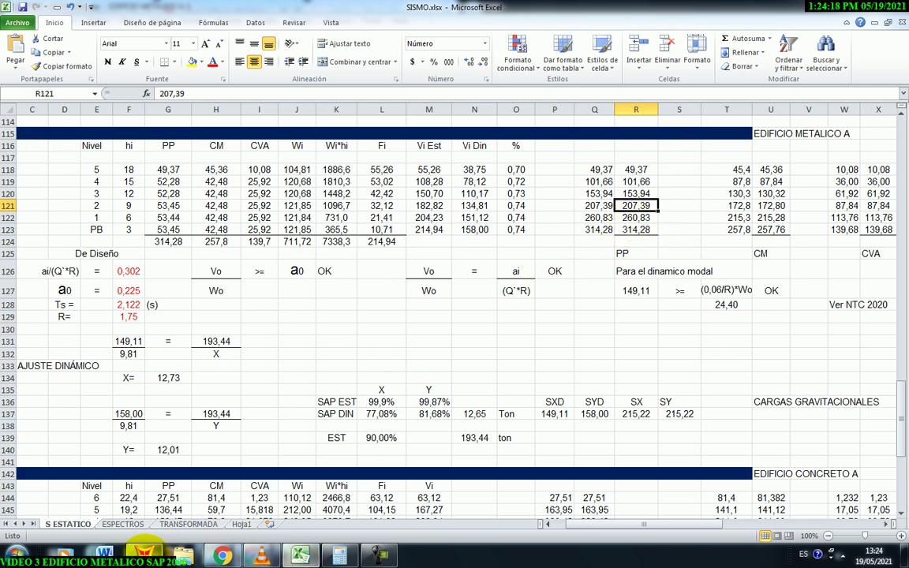
{"action": "left_click", "coordinate": [144, 552]}
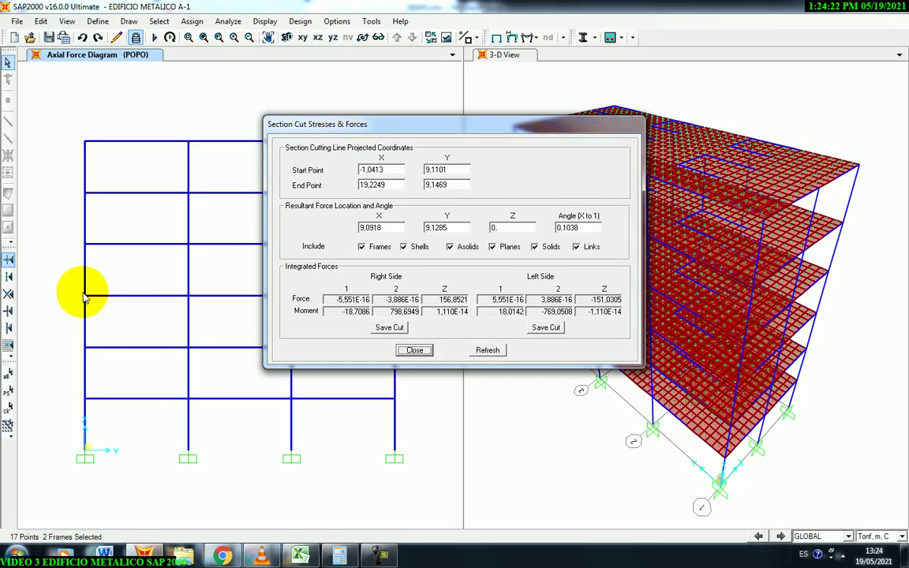
{"action": "left_click", "coordinate": [341, 554]}
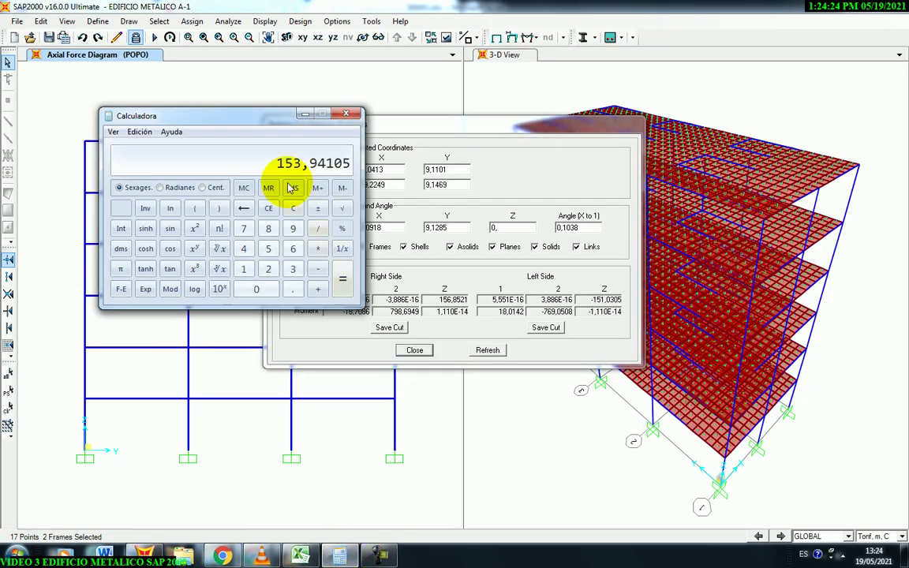
{"action": "left_click", "coordinate": [300, 555]}
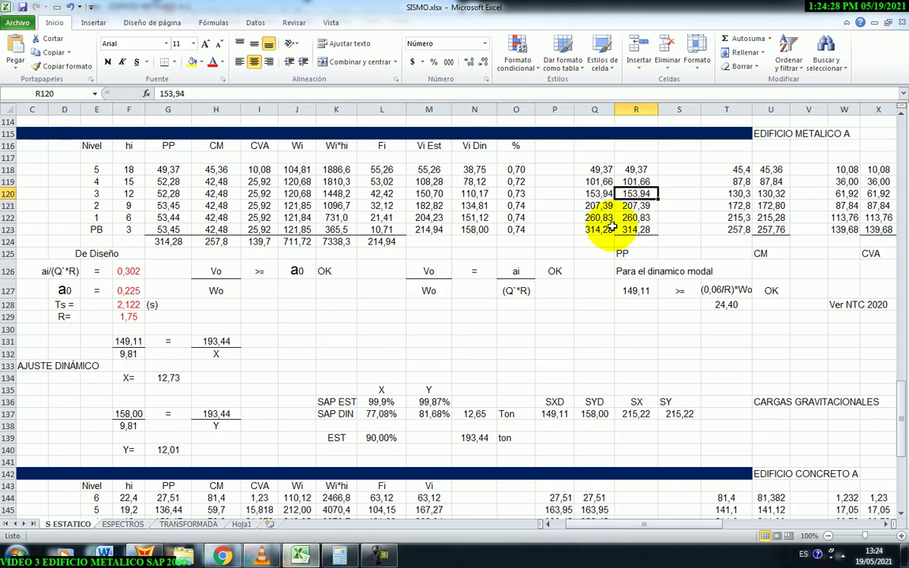
{"action": "left_click", "coordinate": [144, 554]}
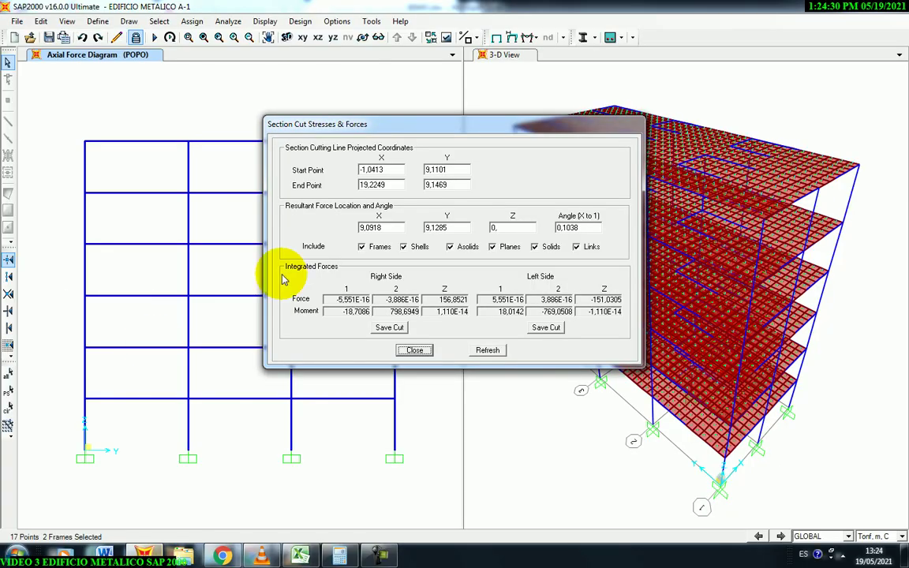
Step: Close the section cut results and draw a section cut across the full frame, from about (0; 12) to (19,3; 12,2)
{"action": "left_click", "coordinate": [414, 349]}
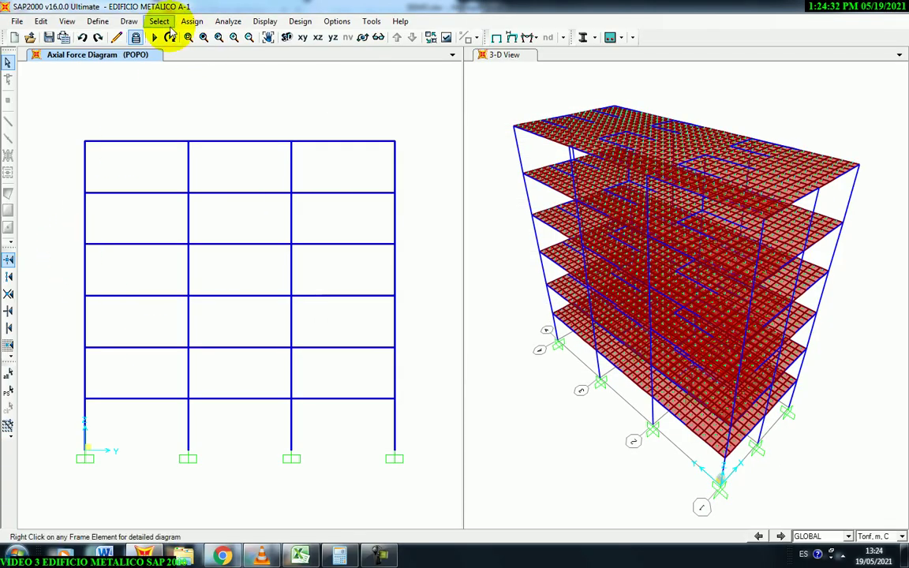
{"action": "left_click", "coordinate": [128, 20]}
{"action": "left_click", "coordinate": [150, 261]}
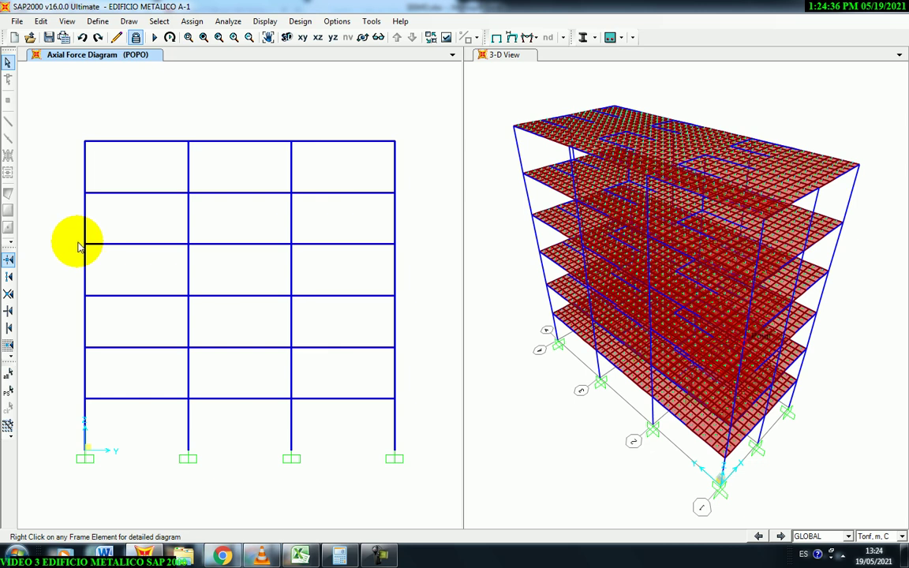
{"action": "left_click_drag", "start_coordinate": [78, 243], "coordinate": [403, 241]}
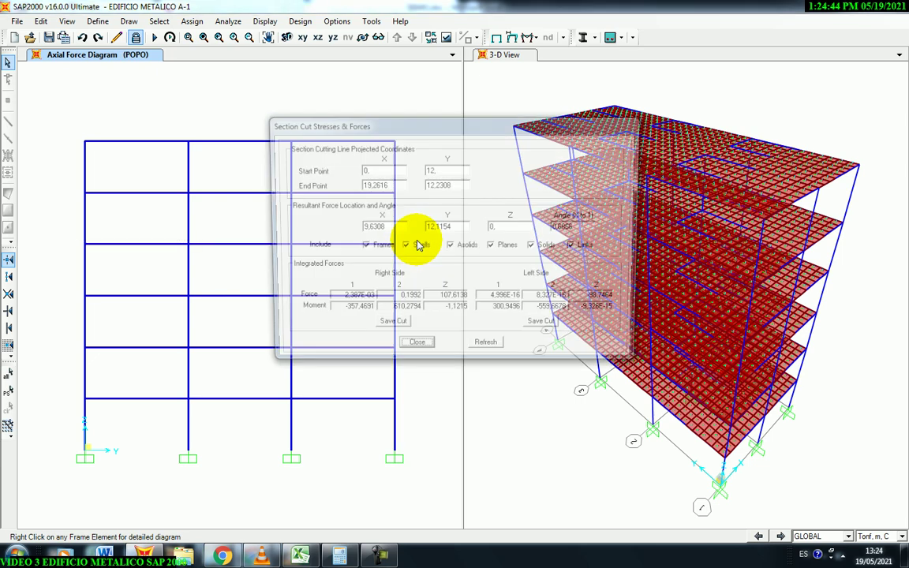
Step: Switch to the Calculator and add the two Z forces of this cut, 107,6138 and 98,7464
{"action": "left_click", "coordinate": [337, 552]}
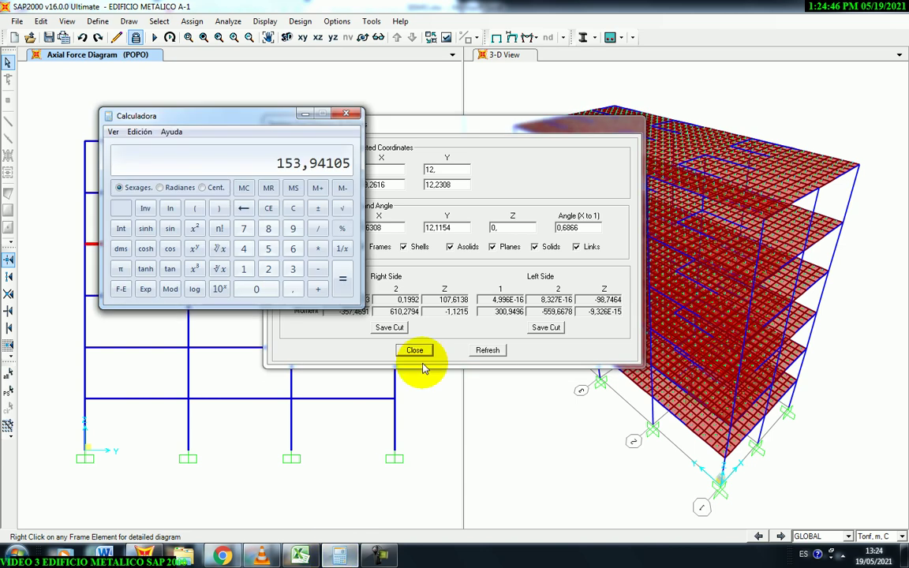
{"action": "left_click", "coordinate": [293, 208]}
{"action": "left_click", "coordinate": [244, 269]}
{"action": "left_click", "coordinate": [258, 291]}
{"action": "left_click", "coordinate": [244, 228]}
{"action": "left_click", "coordinate": [293, 288]}
{"action": "left_click", "coordinate": [293, 249]}
{"action": "left_click", "coordinate": [244, 269]}
{"action": "left_click", "coordinate": [293, 269]}
{"action": "left_click", "coordinate": [268, 230]}
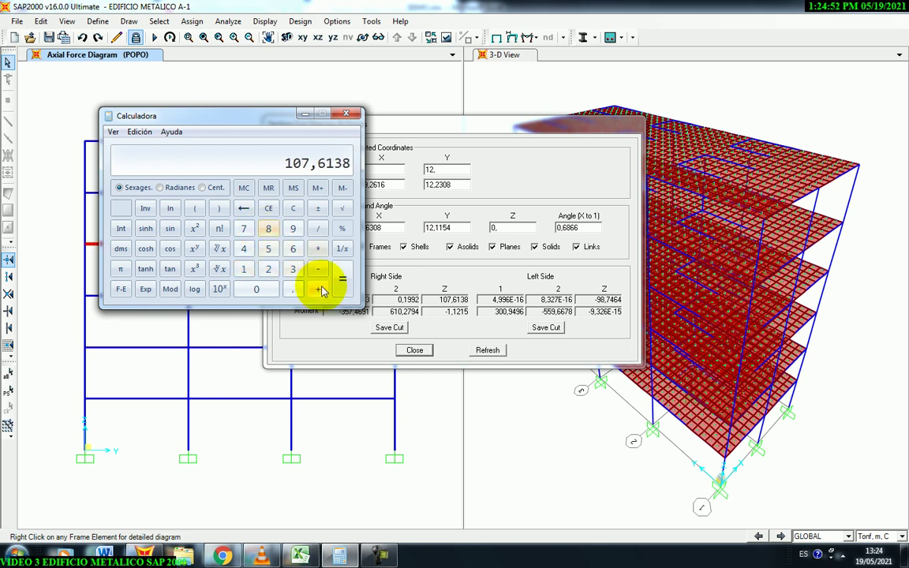
{"action": "left_click", "coordinate": [291, 229]}
{"action": "left_click", "coordinate": [269, 228]}
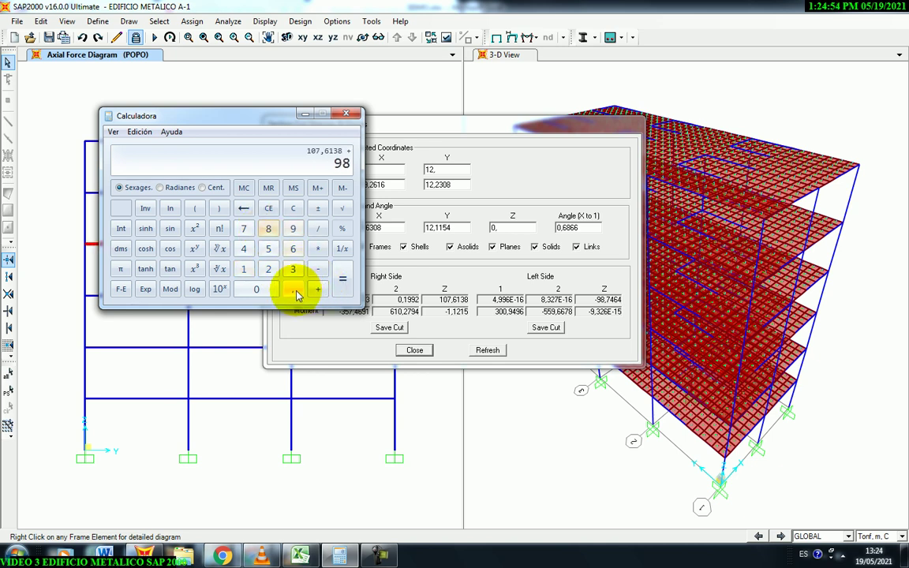
{"action": "left_click", "coordinate": [294, 290]}
{"action": "left_click", "coordinate": [243, 229]}
{"action": "left_click", "coordinate": [244, 248]}
{"action": "left_click", "coordinate": [293, 249]}
{"action": "left_click", "coordinate": [244, 248]}
{"action": "left_click", "coordinate": [344, 284]}
Step: Divide the sum by 2 and compare the average with the level 4 accumulated PP weight in cell R119 of SISMO.xlsx
{"action": "left_click", "coordinate": [317, 229]}
{"action": "left_click", "coordinate": [268, 269]}
{"action": "left_click", "coordinate": [343, 281]}
{"action": "left_click", "coordinate": [300, 556]}
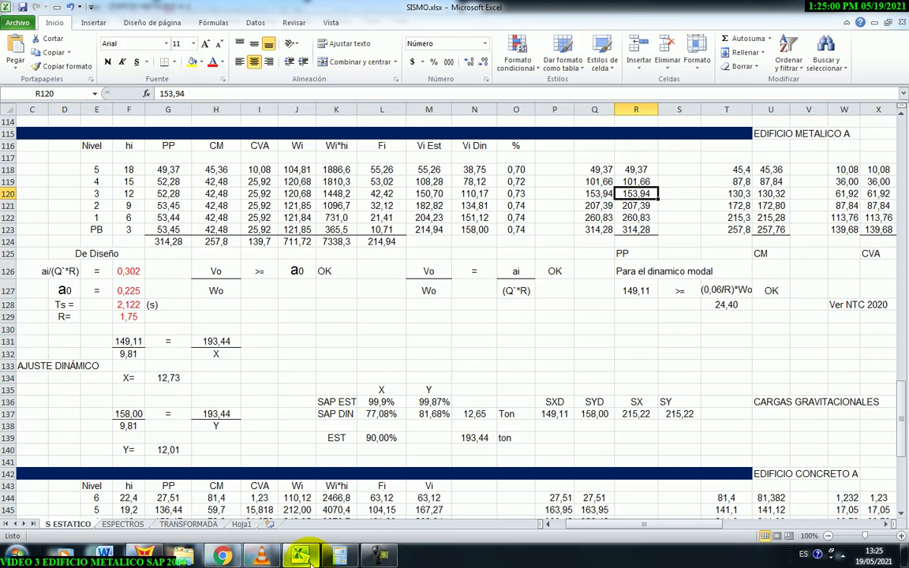
{"action": "left_click", "coordinate": [639, 181]}
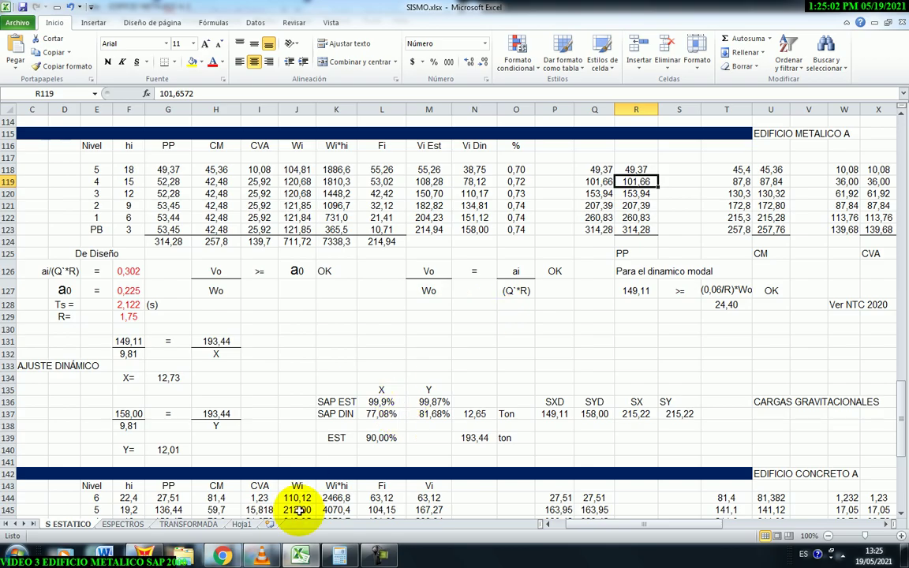
{"action": "left_click", "coordinate": [146, 555]}
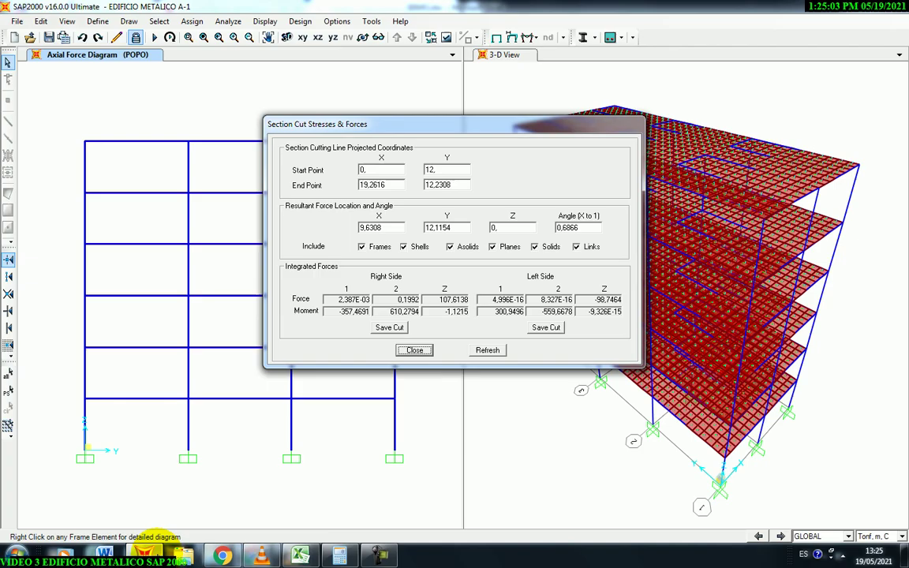
Step: Close the section cut results and draw a level section cut across the full frame, from about (-0,45; 12,19) to (19,48; 12,19)
{"action": "left_click", "coordinate": [415, 350]}
{"action": "left_click", "coordinate": [129, 21]}
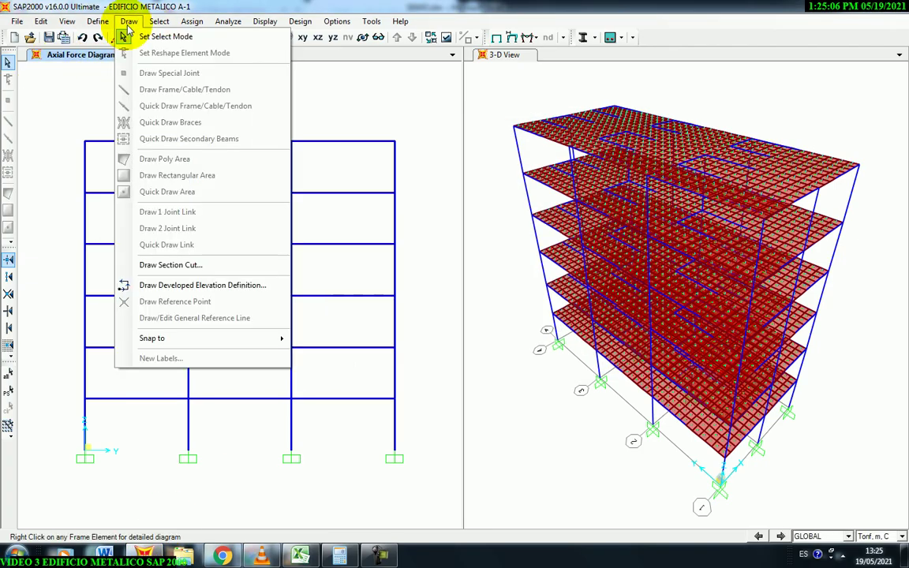
{"action": "left_click", "coordinate": [160, 265]}
{"action": "left_click_drag", "start_coordinate": [77, 244], "coordinate": [418, 248]}
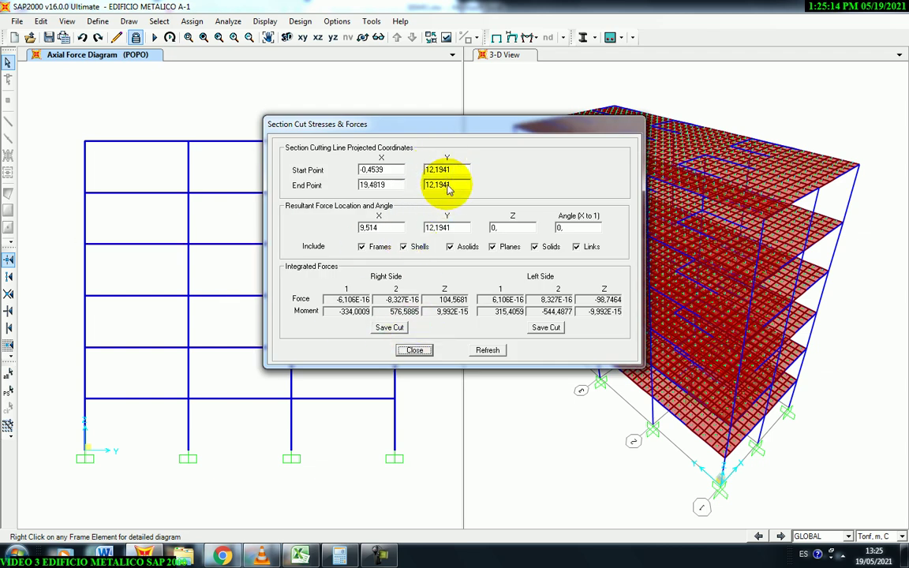
Step: Switch to the Calculator, clear it and add 104,5881 and 98,7464 for the two Z forces of this cut
{"action": "left_click", "coordinate": [339, 556]}
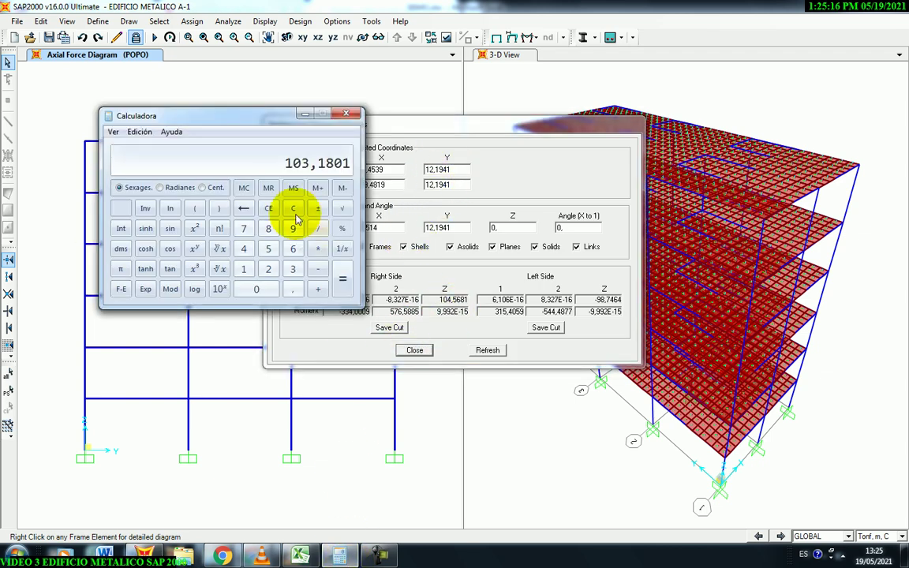
{"action": "left_click", "coordinate": [293, 208]}
{"action": "left_click", "coordinate": [244, 269]}
{"action": "left_click", "coordinate": [256, 289]}
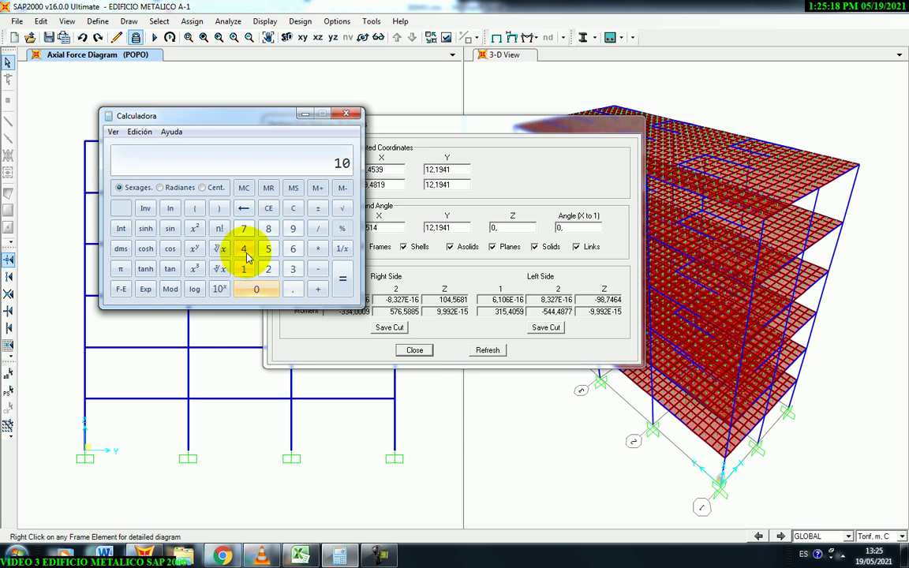
{"action": "left_click", "coordinate": [243, 250]}
{"action": "left_click", "coordinate": [292, 289]}
{"action": "left_click", "coordinate": [268, 248]}
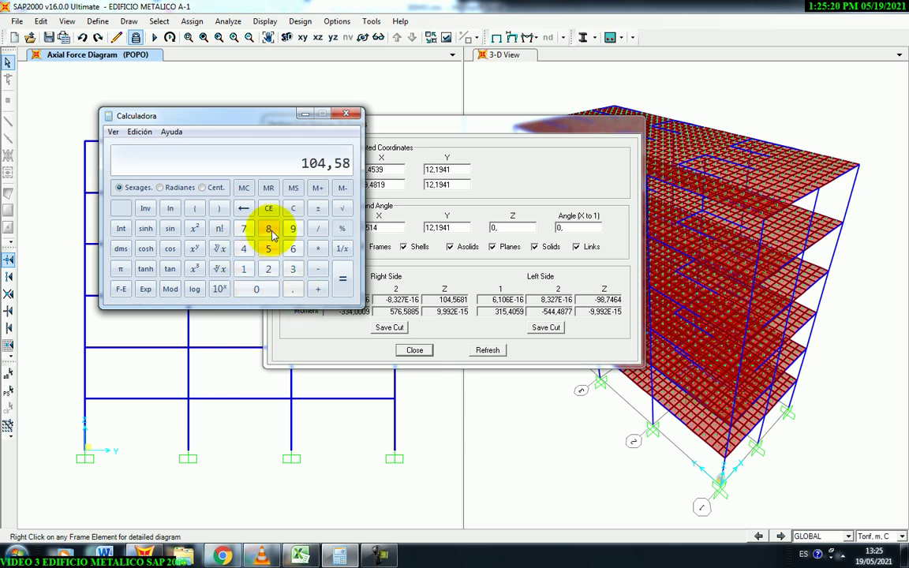
{"action": "left_click", "coordinate": [244, 269]}
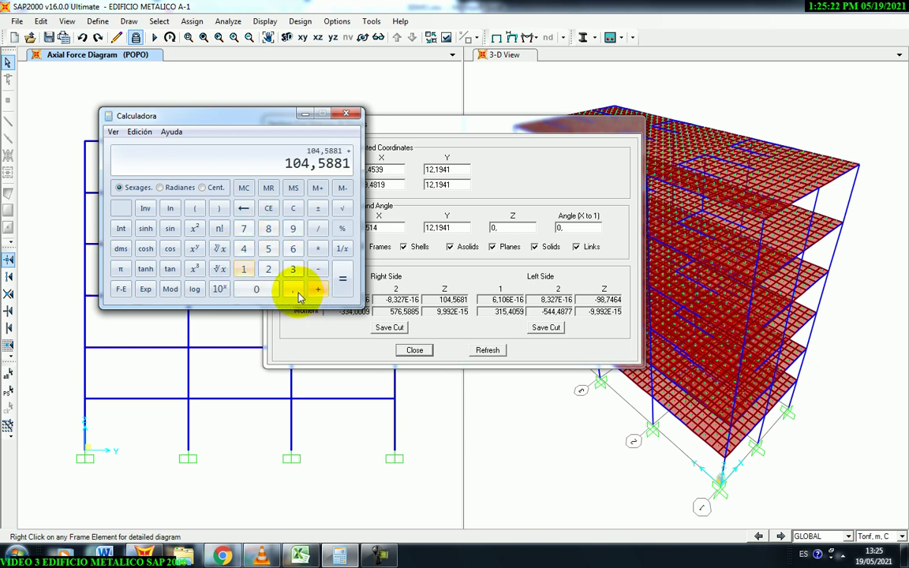
{"action": "left_click", "coordinate": [268, 229]}
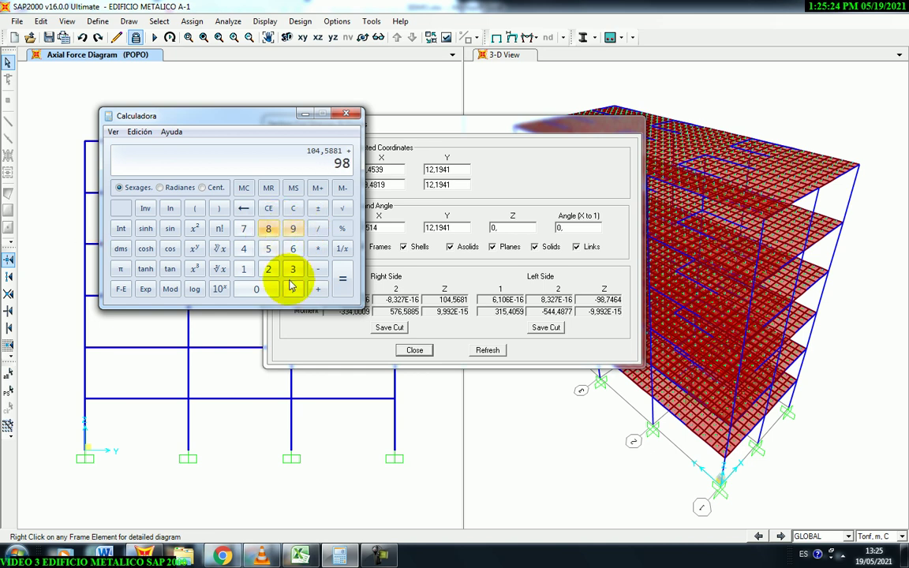
{"action": "left_click", "coordinate": [244, 228]}
{"action": "left_click", "coordinate": [244, 248]}
{"action": "left_click", "coordinate": [292, 249]}
{"action": "left_click", "coordinate": [243, 249]}
{"action": "left_click", "coordinate": [342, 278]}
Step: Divide the sum by 2 and compare the average with the level 4 accumulated PP weight in SISMO.xlsx
{"action": "left_click", "coordinate": [318, 228]}
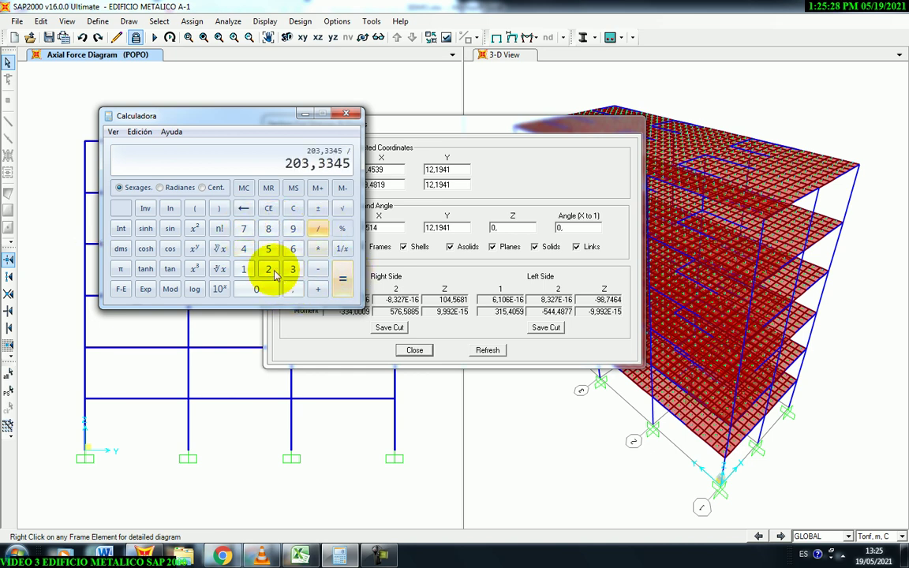
{"action": "left_click", "coordinate": [269, 269]}
{"action": "left_click", "coordinate": [342, 284]}
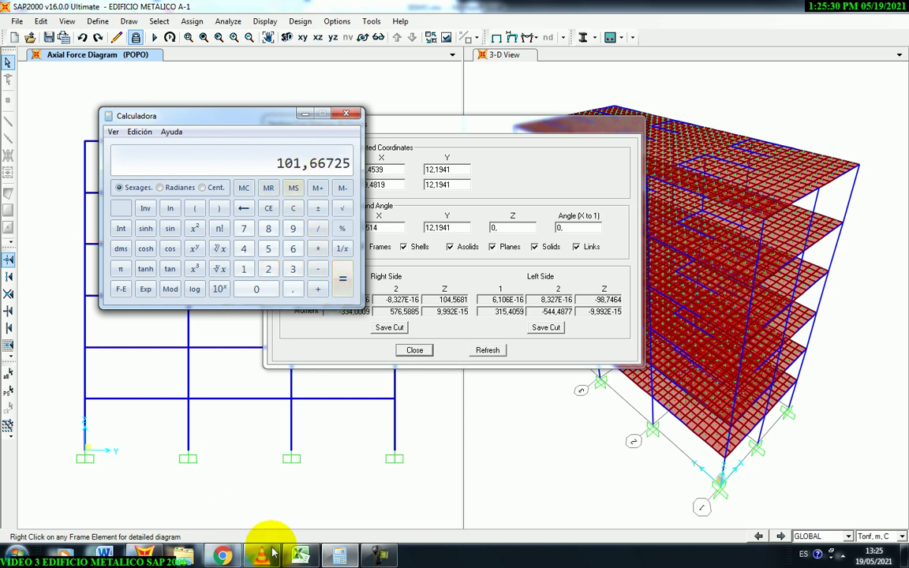
{"action": "left_click", "coordinate": [299, 555]}
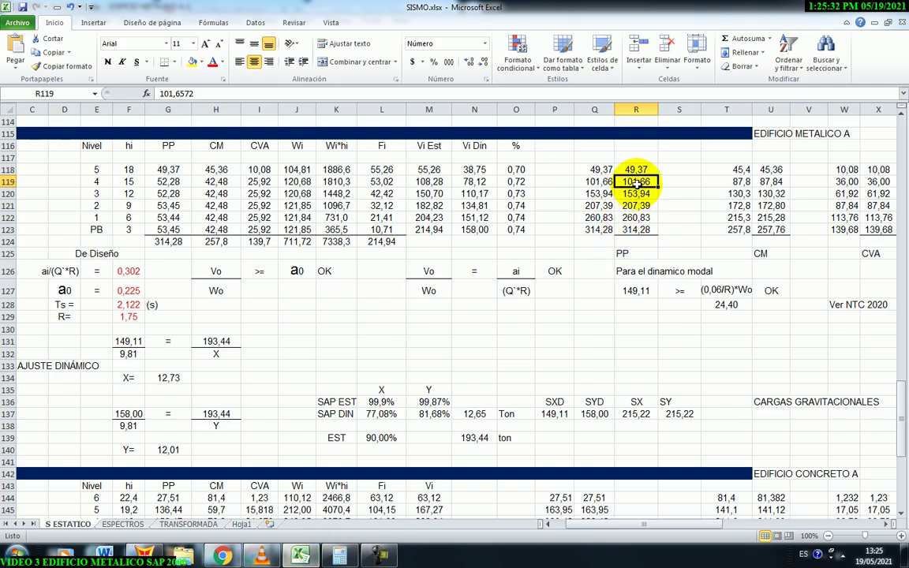
{"action": "left_click", "coordinate": [347, 556]}
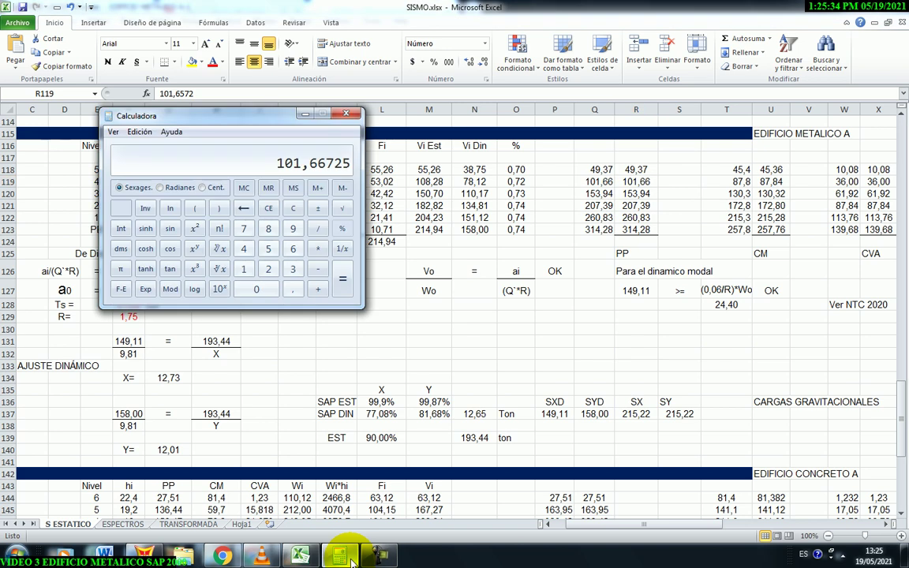
{"action": "left_click", "coordinate": [347, 557]}
Step: Set the level 4 accumulated PP weight in cell R119 to 101,66 and select the level 5 value in R118
{"action": "left_click", "coordinate": [198, 93]}
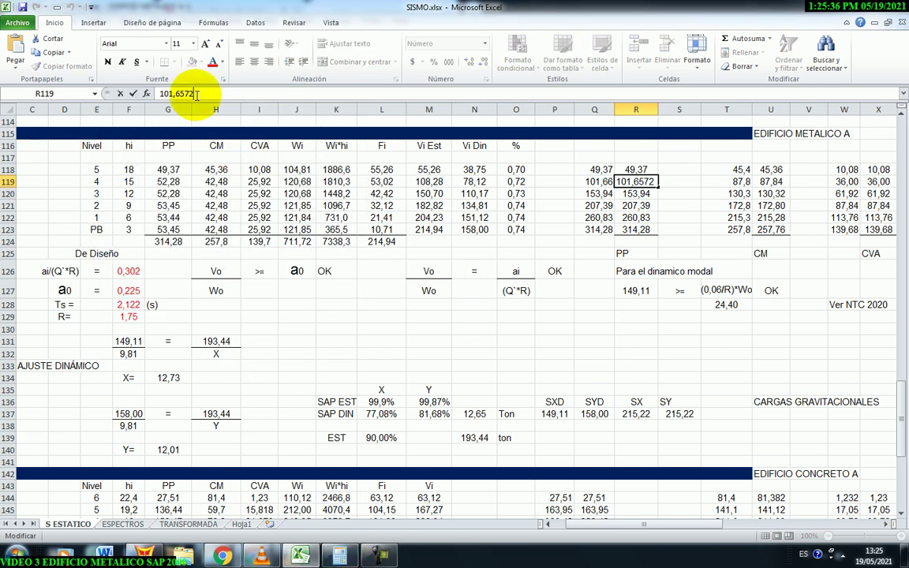
{"action": "key", "text": "Return"}
{"action": "left_click", "coordinate": [633, 169]}
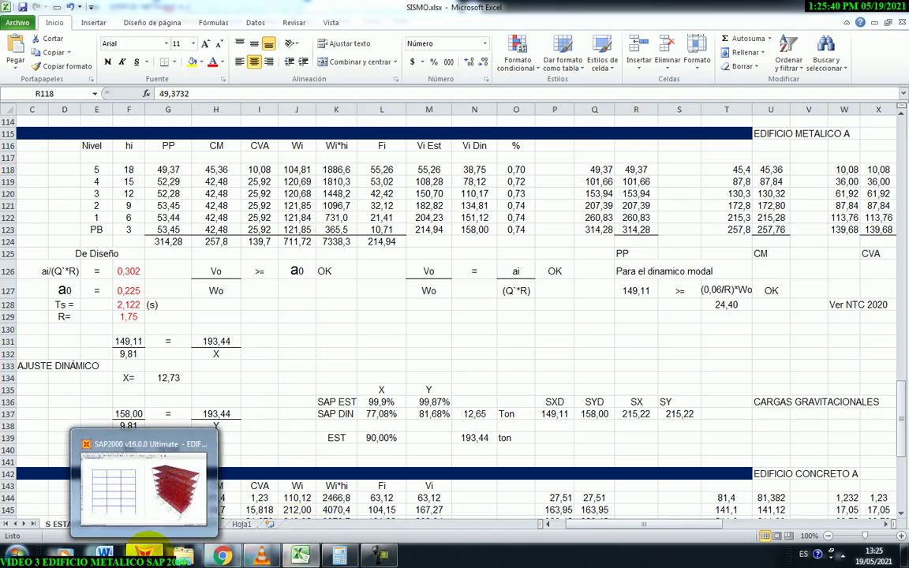
Step: Return to SAP2000, close the section cut results and draw a section cut across the full frame, from about (0; 15) to (19,9; 15,2)
{"action": "left_click", "coordinate": [144, 556]}
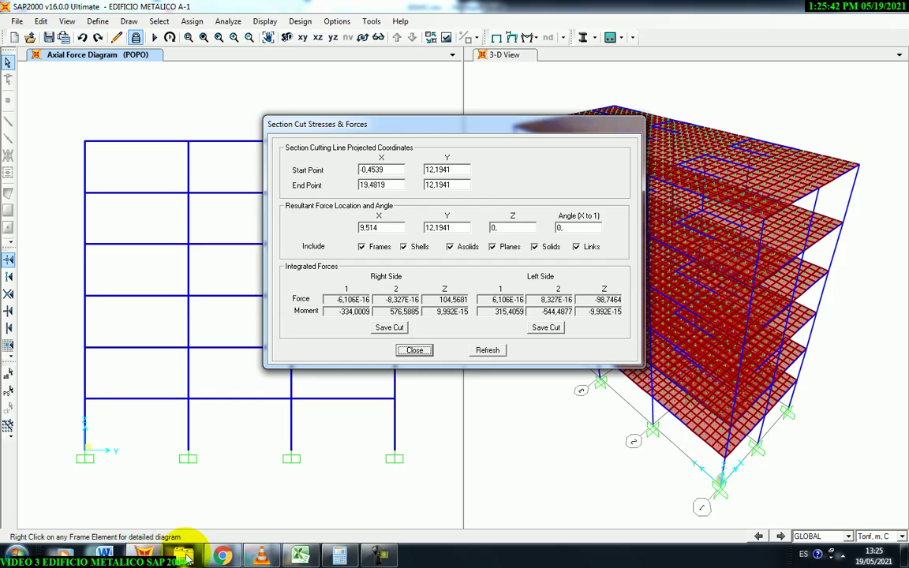
{"action": "left_click", "coordinate": [414, 349]}
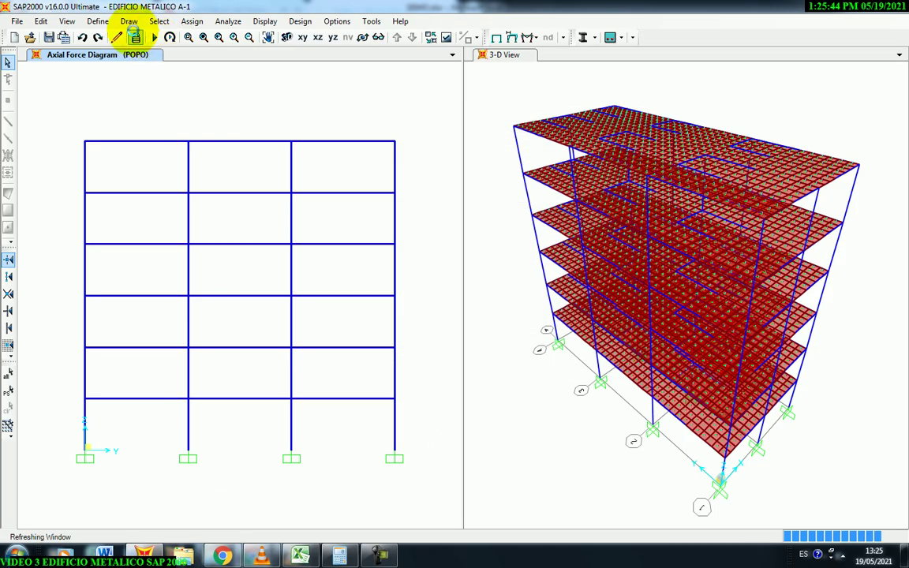
{"action": "left_click", "coordinate": [128, 22]}
{"action": "left_click", "coordinate": [162, 259]}
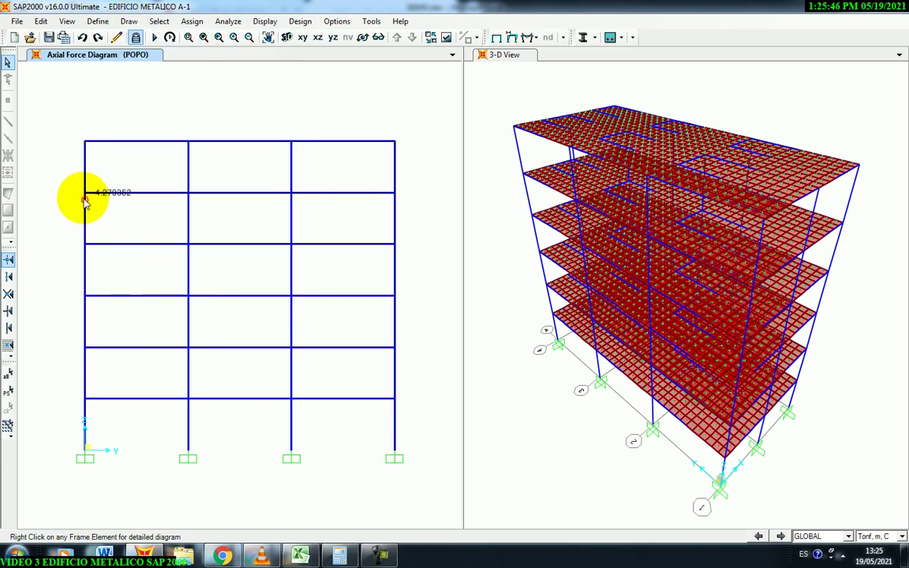
{"action": "left_click_drag", "start_coordinate": [79, 193], "coordinate": [422, 199]}
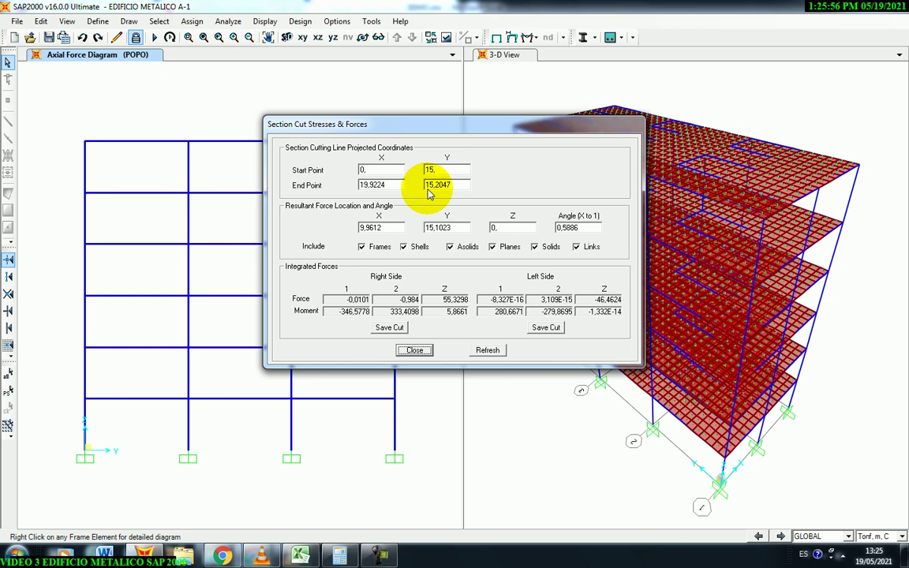
Step: Switch to the Calculator, clear it and add this cut's two Z forces, entered as 55,33 and 46,4624
{"action": "left_click", "coordinate": [378, 554]}
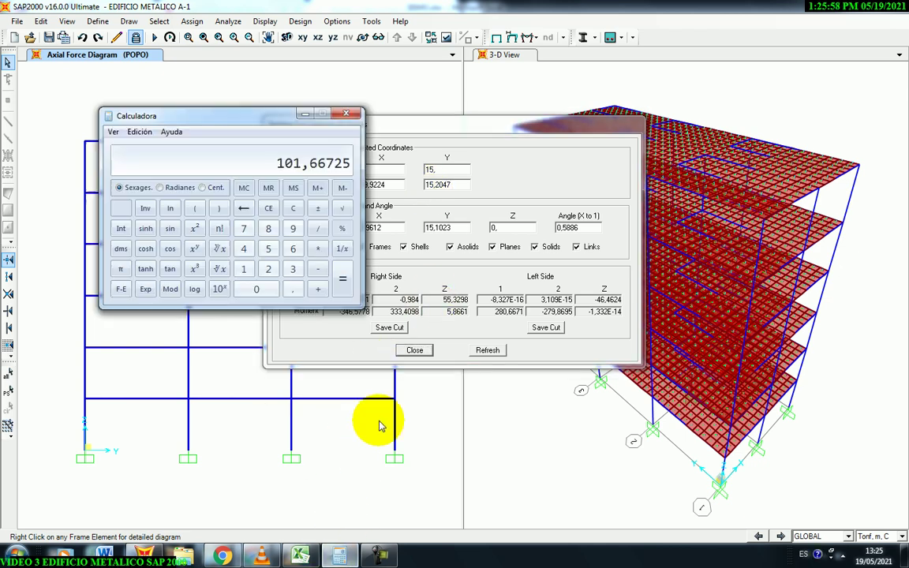
{"action": "left_click", "coordinate": [293, 208]}
{"action": "left_click", "coordinate": [268, 249]}
{"action": "left_click", "coordinate": [268, 249]}
{"action": "left_click", "coordinate": [293, 288]}
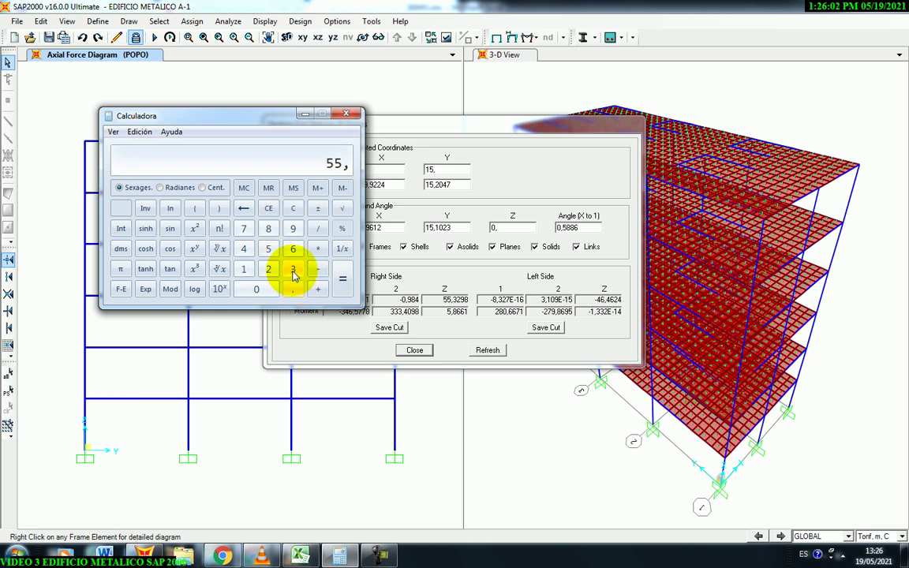
{"action": "double_click", "coordinate": [292, 269]}
{"action": "left_click", "coordinate": [318, 288]}
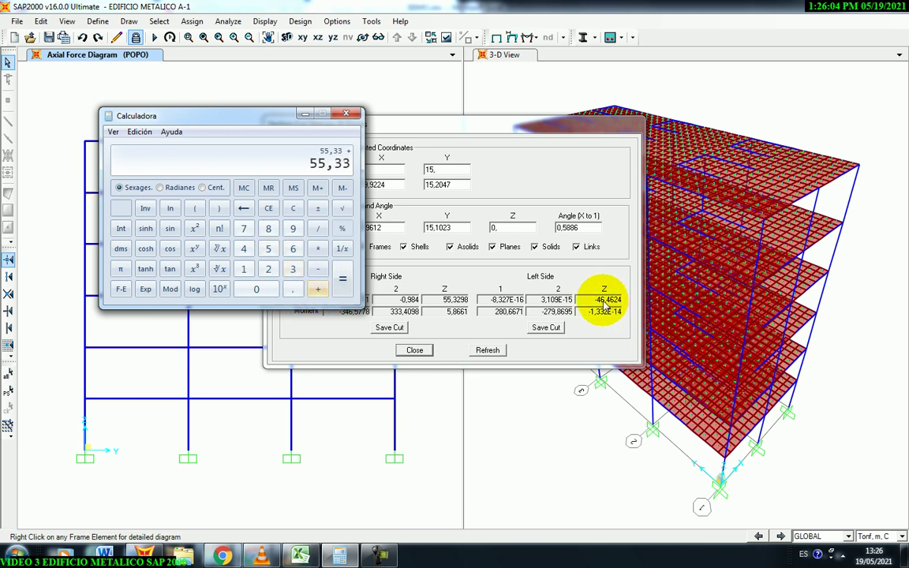
{"action": "left_click", "coordinate": [243, 249]}
{"action": "left_click", "coordinate": [292, 249]}
{"action": "left_click", "coordinate": [292, 289]}
{"action": "left_click", "coordinate": [244, 249]}
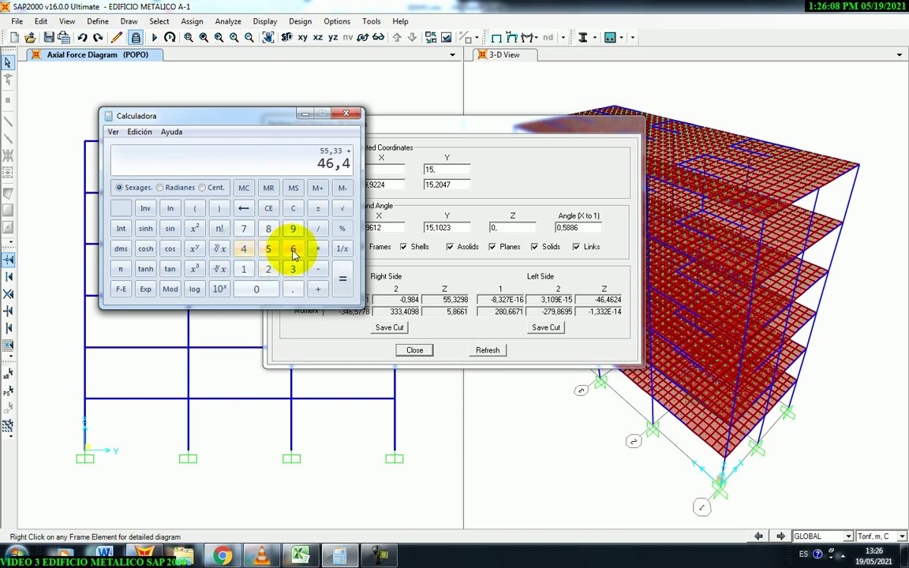
{"action": "left_click", "coordinate": [293, 249]}
{"action": "left_click", "coordinate": [268, 269]}
{"action": "left_click", "coordinate": [244, 248]}
{"action": "left_click", "coordinate": [343, 279]}
Step: Divide the sum by 2 and compare the average with the level 5 accumulated PP weight in cell R118 of SISMO.xlsx
{"action": "left_click", "coordinate": [317, 228]}
{"action": "left_click", "coordinate": [269, 269]}
{"action": "left_click", "coordinate": [343, 278]}
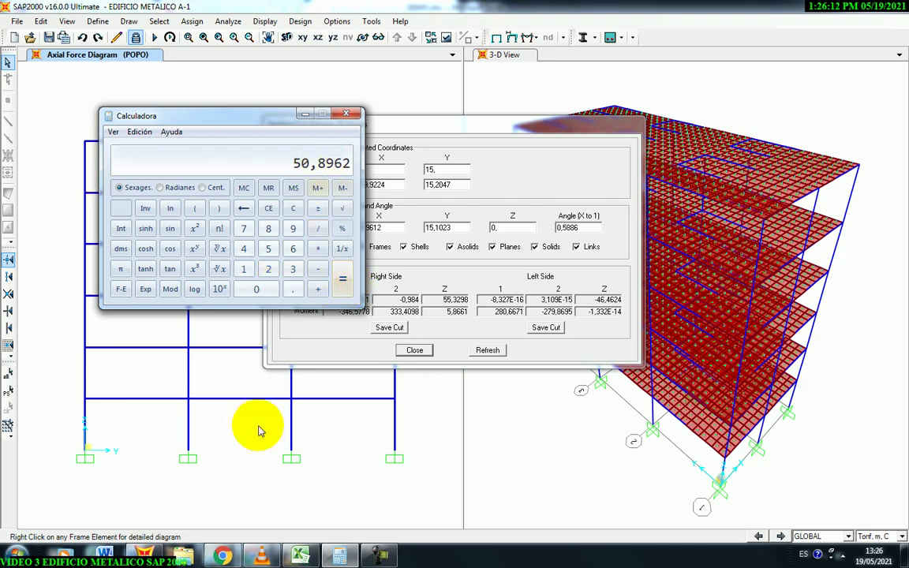
{"action": "left_click", "coordinate": [300, 555]}
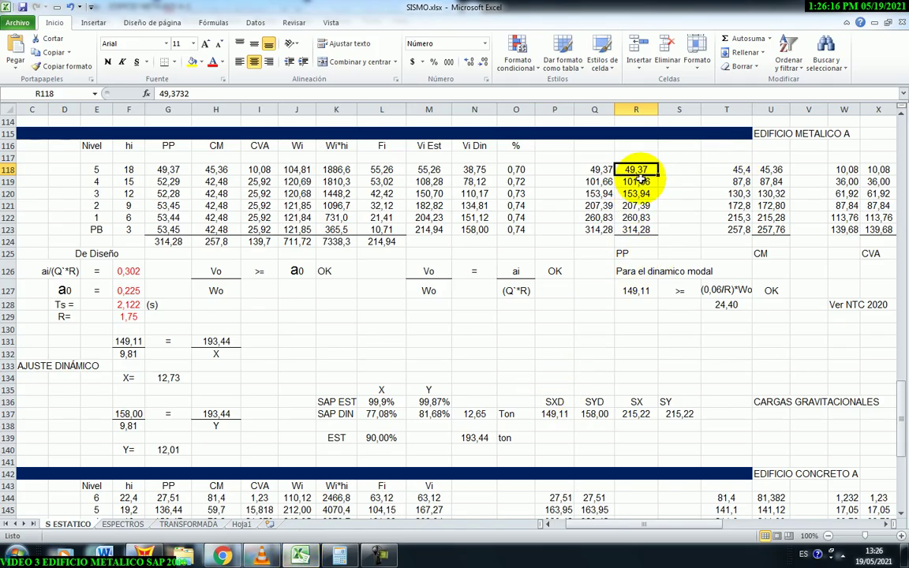
Step: Return to SAP2000 and close the section cut results
{"action": "left_click", "coordinate": [136, 485]}
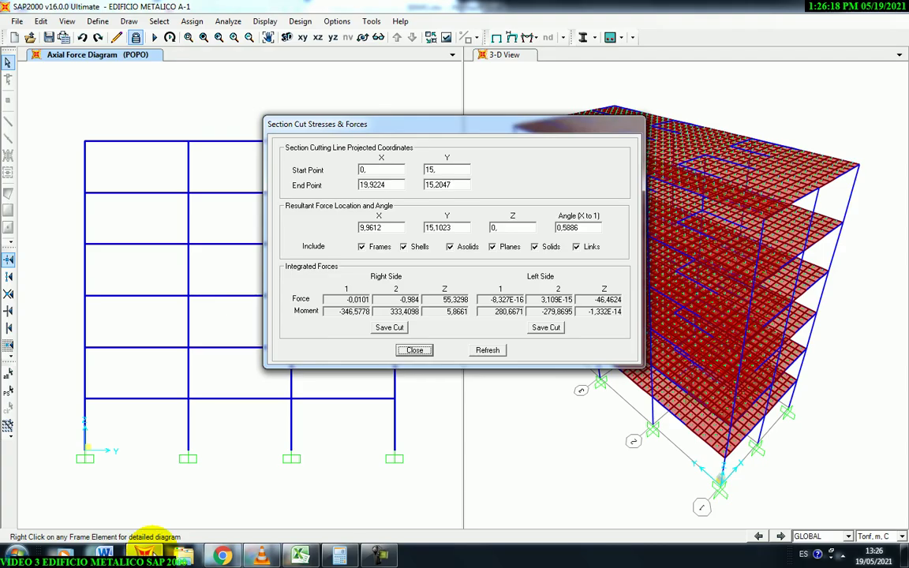
{"action": "left_click", "coordinate": [413, 351]}
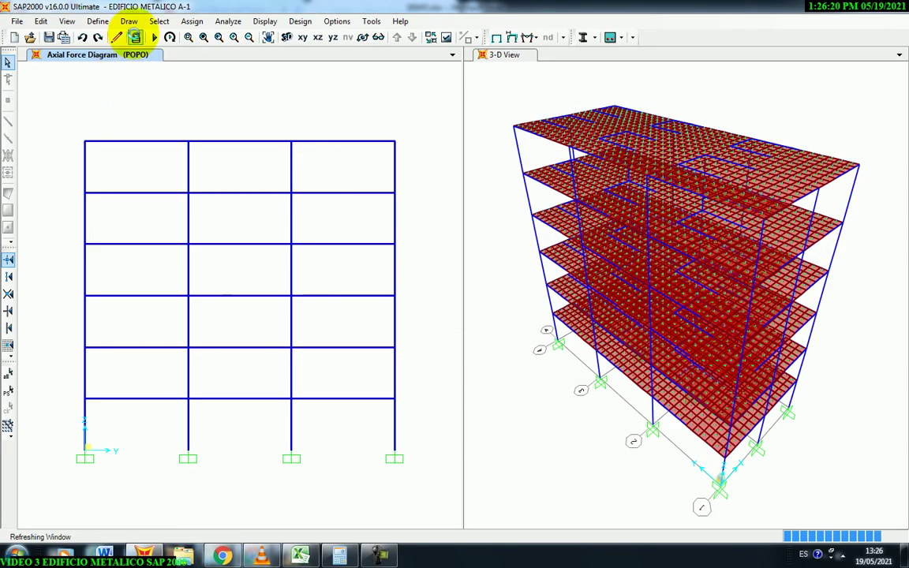
{"action": "left_click", "coordinate": [133, 24]}
{"action": "left_click", "coordinate": [168, 207]}
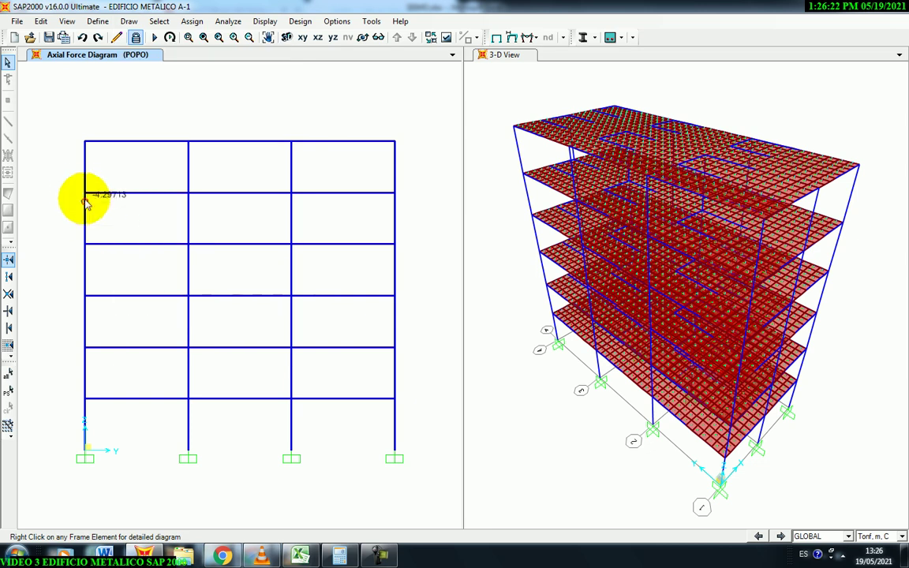
{"action": "left_click", "coordinate": [82, 192]}
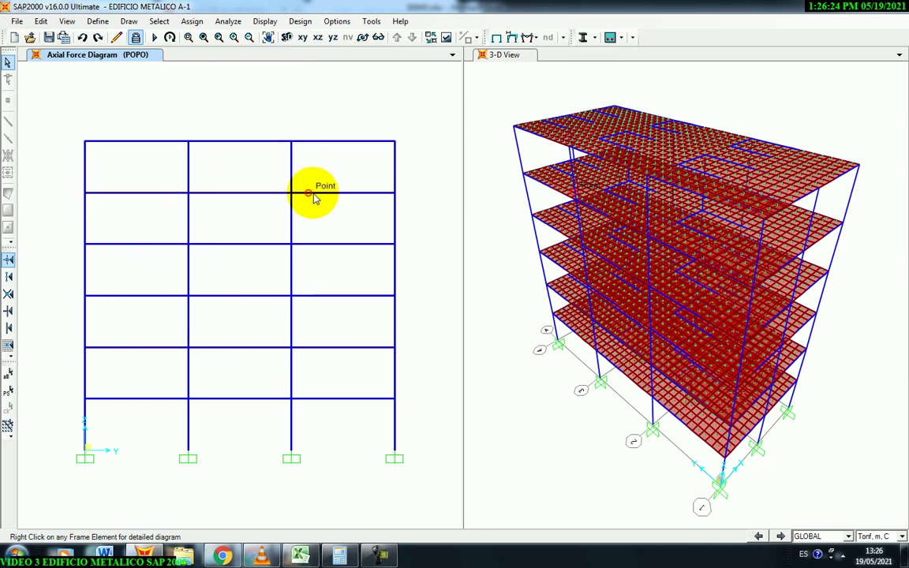
{"action": "left_click", "coordinate": [101, 65]}
{"action": "left_click", "coordinate": [430, 353]}
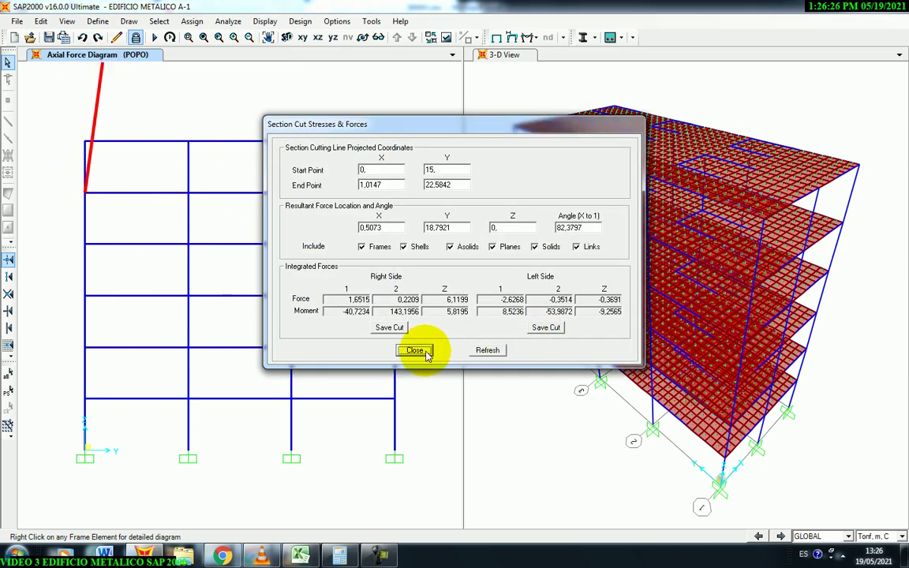
Step: Draw a level section cut across the full frame, from about (-0,97; 15,17) to (20,29; 15,17)
{"action": "left_click", "coordinate": [130, 21]}
{"action": "left_click_drag", "start_coordinate": [69, 191], "coordinate": [421, 191]}
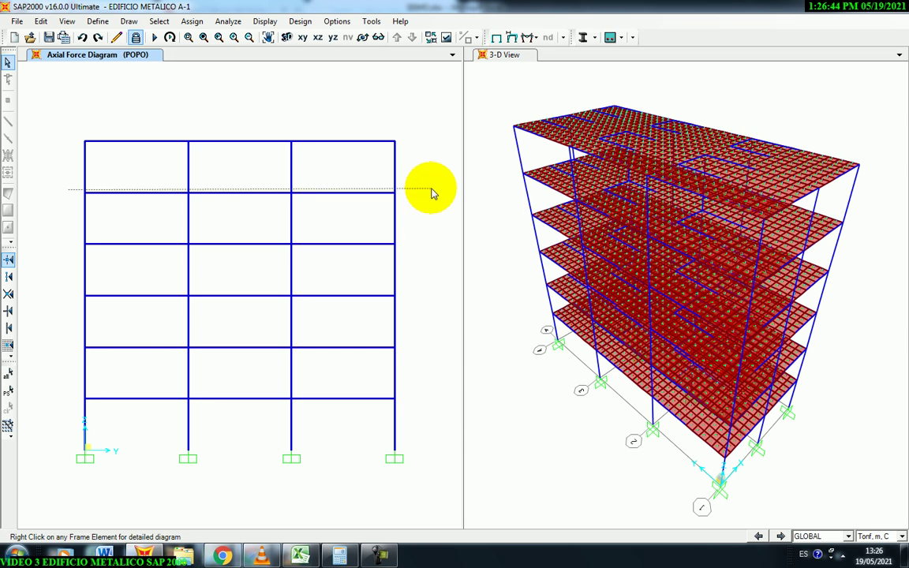
{"action": "left_click_drag", "start_coordinate": [433, 195], "coordinate": [434, 193]}
Step: Switch to the Calculator and add the two Z forces of the level cut, 52,284 and 46,4624
{"action": "left_click", "coordinate": [341, 557]}
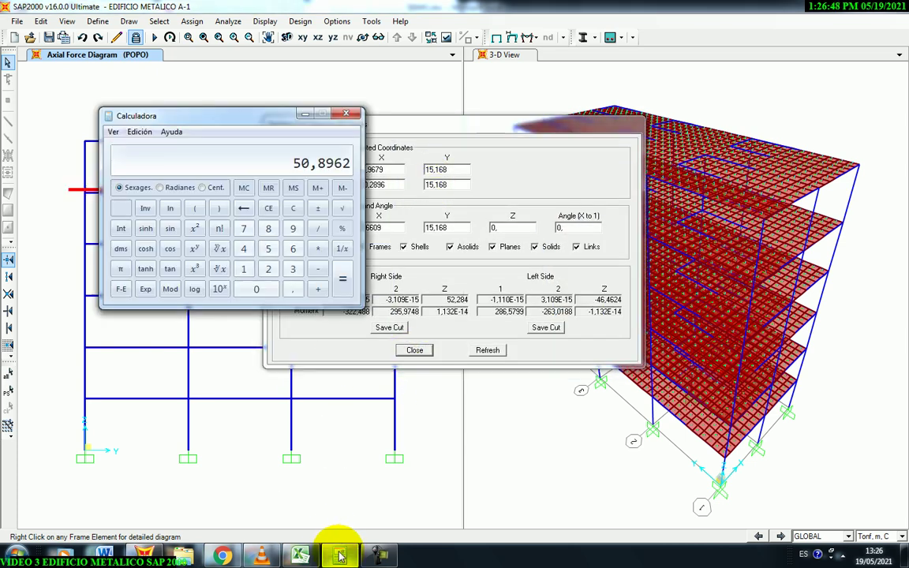
{"action": "left_click", "coordinate": [268, 248]}
{"action": "left_click", "coordinate": [268, 269]}
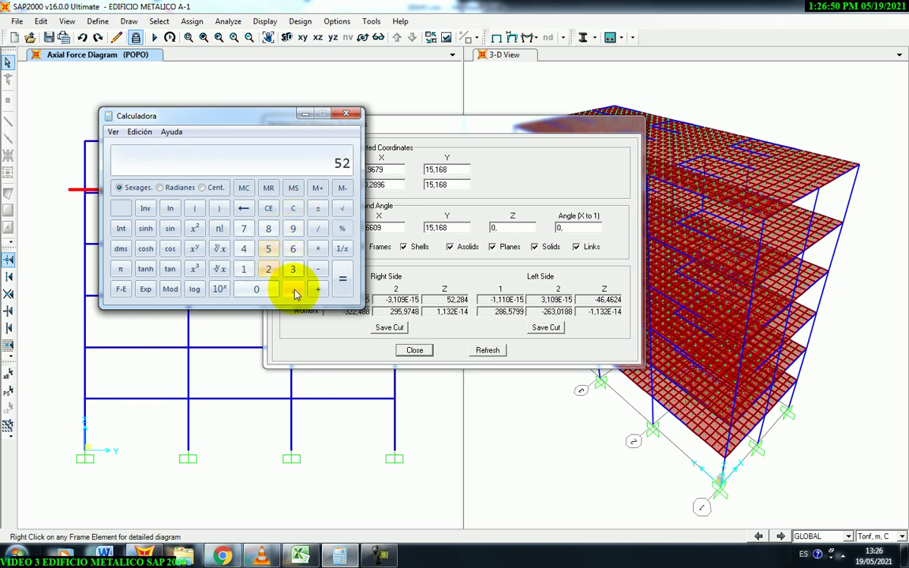
{"action": "left_click", "coordinate": [293, 290]}
{"action": "left_click", "coordinate": [268, 269]}
{"action": "left_click", "coordinate": [269, 228]}
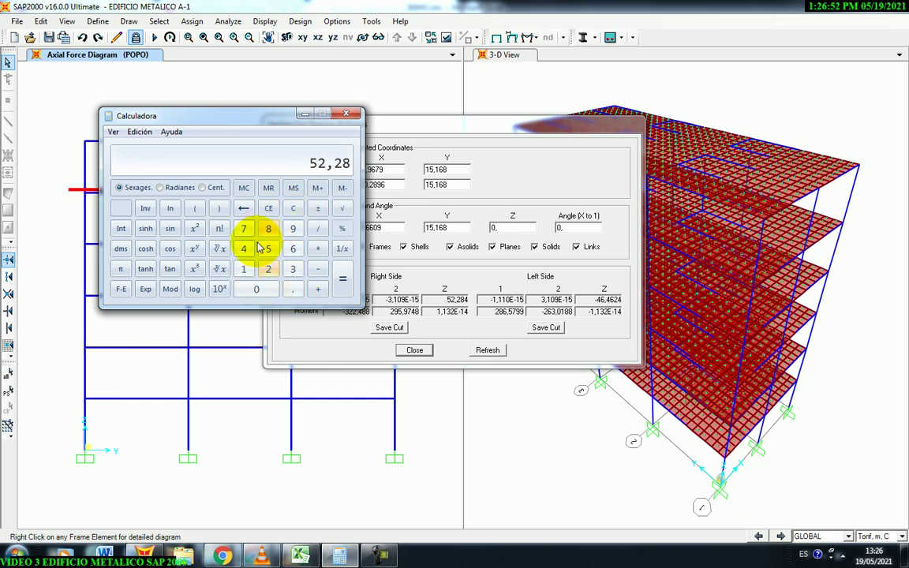
{"action": "left_click", "coordinate": [245, 249]}
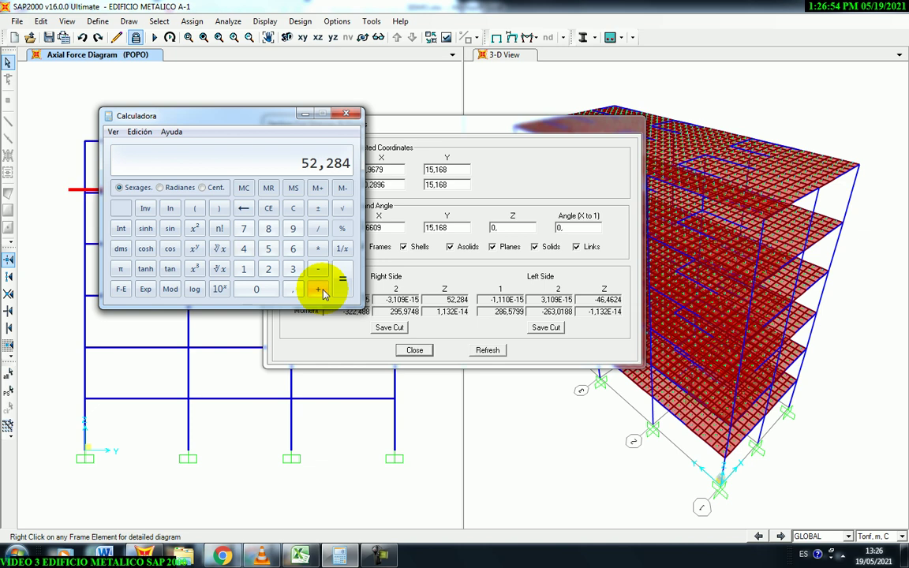
{"action": "left_click", "coordinate": [319, 289]}
{"action": "left_click", "coordinate": [244, 249]}
{"action": "left_click", "coordinate": [292, 249]}
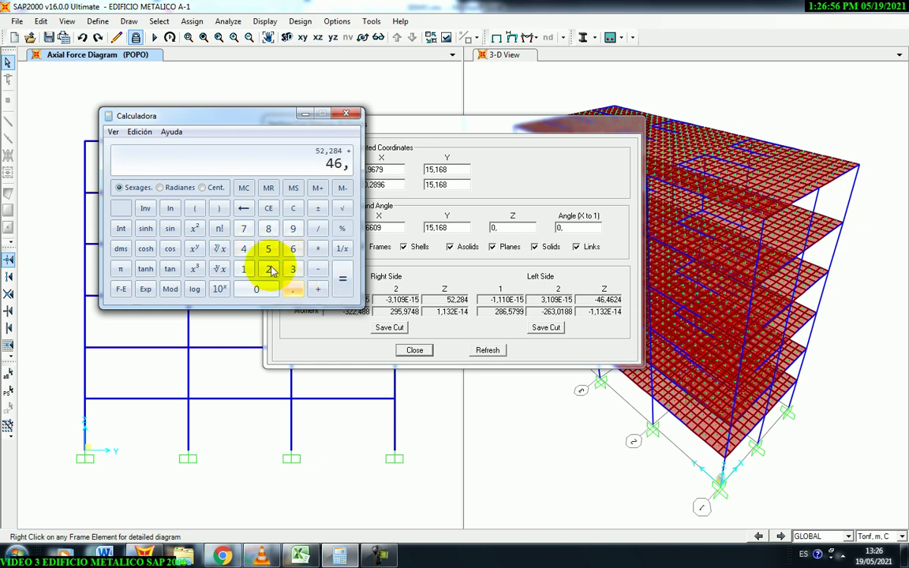
{"action": "left_click", "coordinate": [243, 250]}
{"action": "left_click", "coordinate": [293, 250]}
{"action": "left_click", "coordinate": [268, 269]}
{"action": "left_click", "coordinate": [339, 281]}
Step: Halve the new sum and compare the average with the level 5 accumulated PP weight in cell R118 of SISMO.xlsx
{"action": "left_click", "coordinate": [317, 228]}
{"action": "left_click", "coordinate": [268, 269]}
{"action": "left_click", "coordinate": [343, 281]}
{"action": "left_click", "coordinate": [300, 554]}
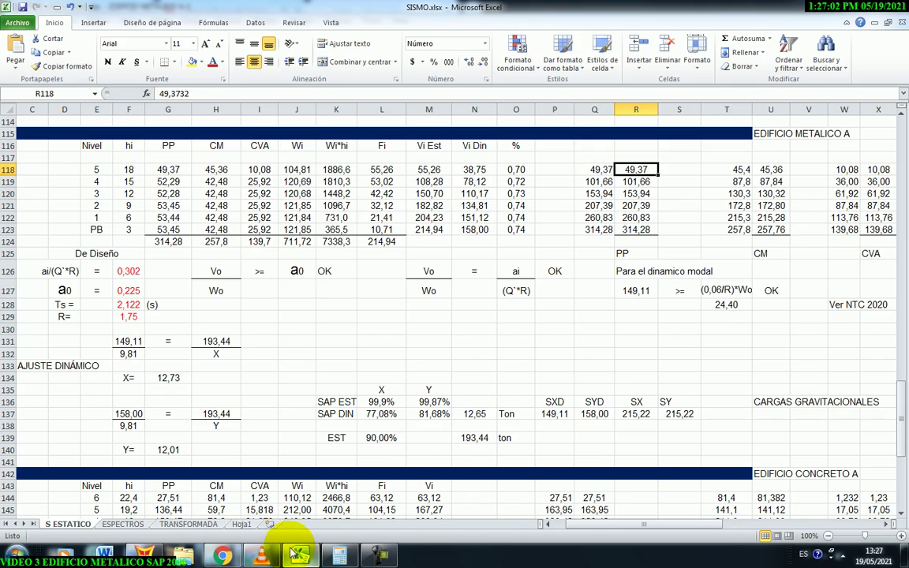
Step: Check the Calculator's average again and review the accumulated PP weights per level in column R of SISMO.xlsx
{"action": "left_click", "coordinate": [340, 557]}
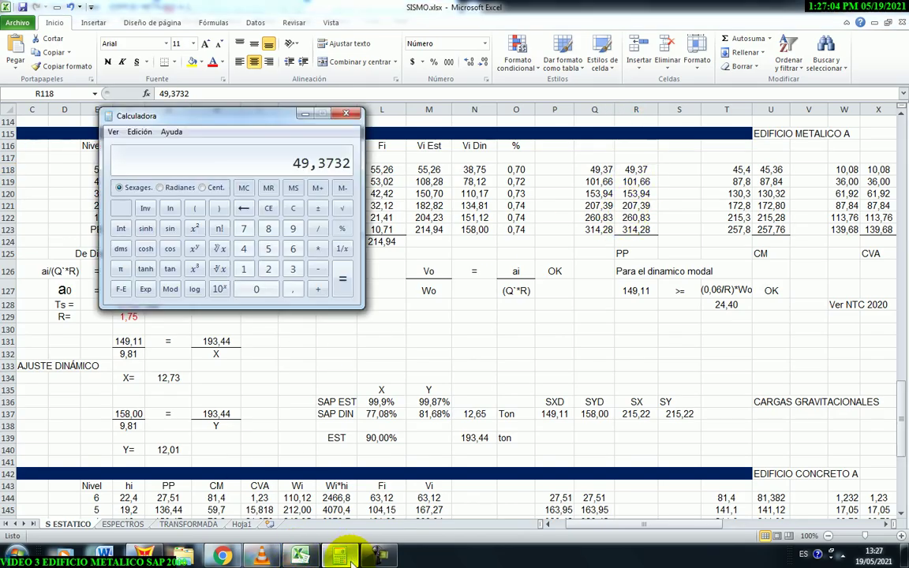
{"action": "left_click", "coordinate": [347, 557]}
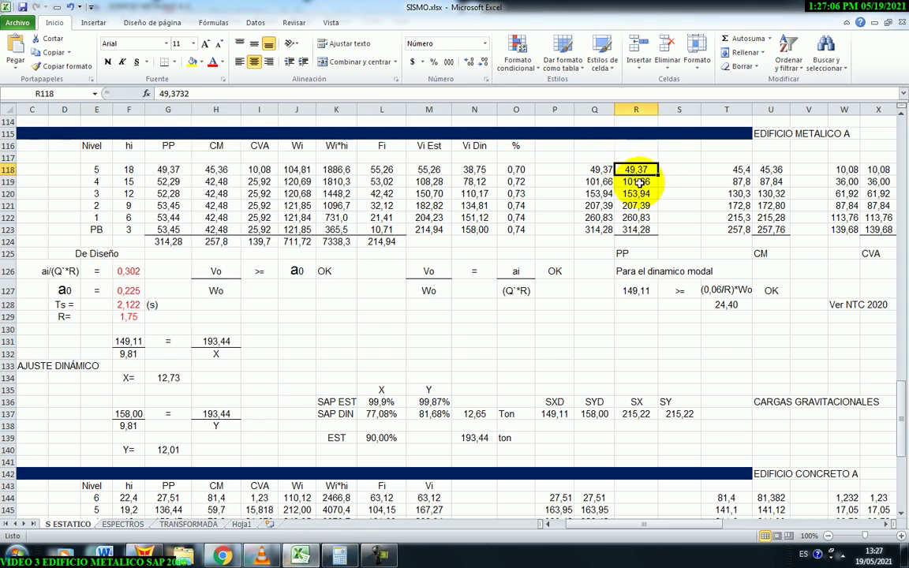
{"action": "left_click", "coordinate": [674, 253]}
{"action": "left_click", "coordinate": [592, 319]}
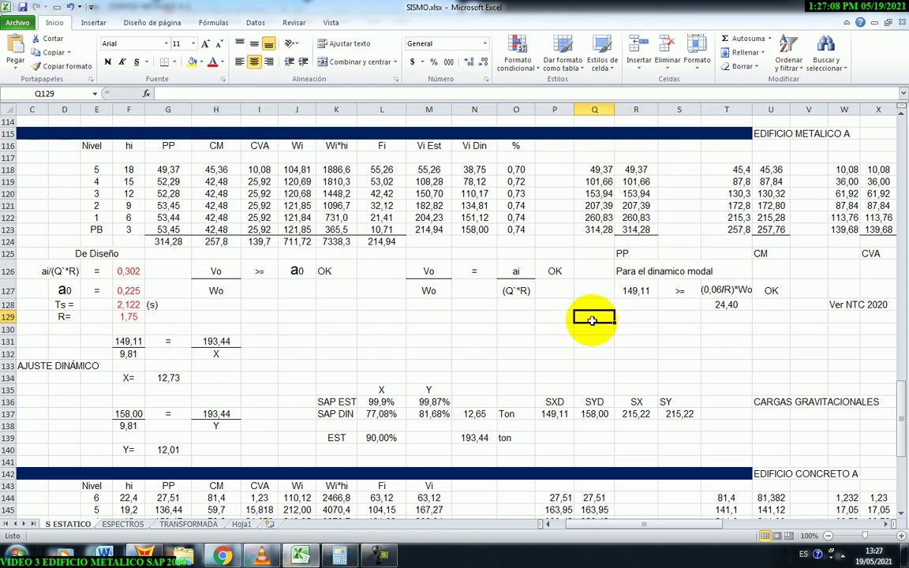
{"action": "left_click", "coordinate": [639, 229]}
{"action": "left_click", "coordinate": [640, 192]}
{"action": "left_click", "coordinate": [636, 170]}
{"action": "left_click", "coordinate": [347, 352]}
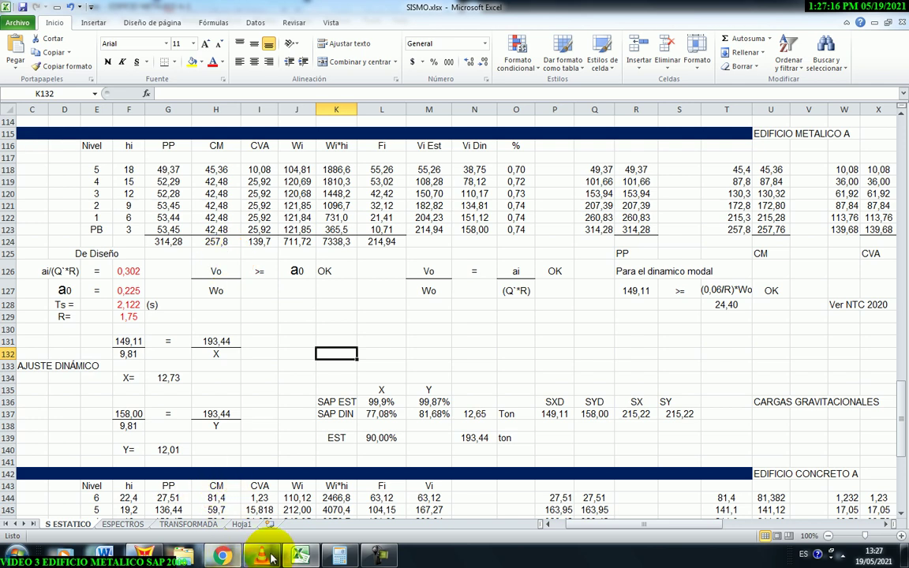
Step: Consult the section cut results in SAP2000, and compare PP cell G118 with the accumulated weights in column R of SISMO.xlsx
{"action": "left_click", "coordinate": [144, 555]}
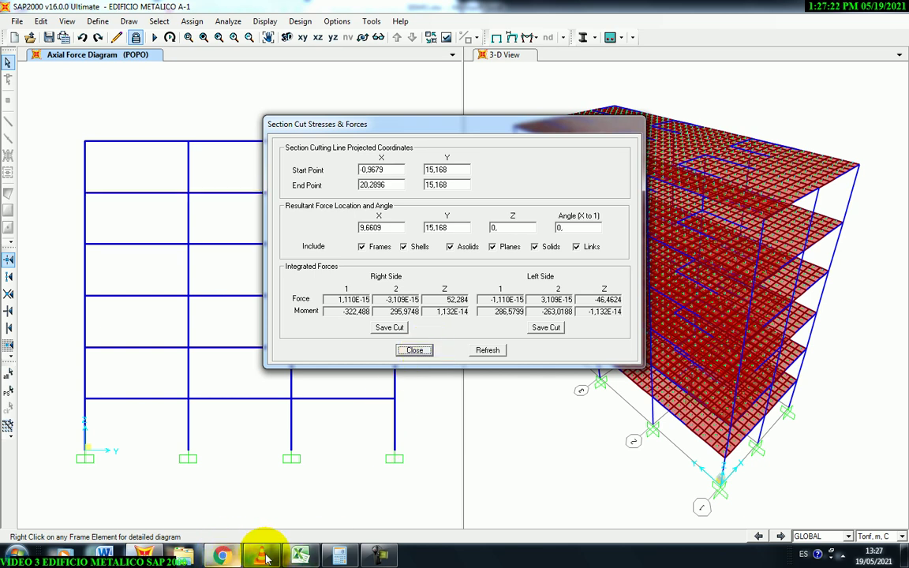
{"action": "left_click", "coordinate": [300, 555]}
{"action": "left_click", "coordinate": [516, 340]}
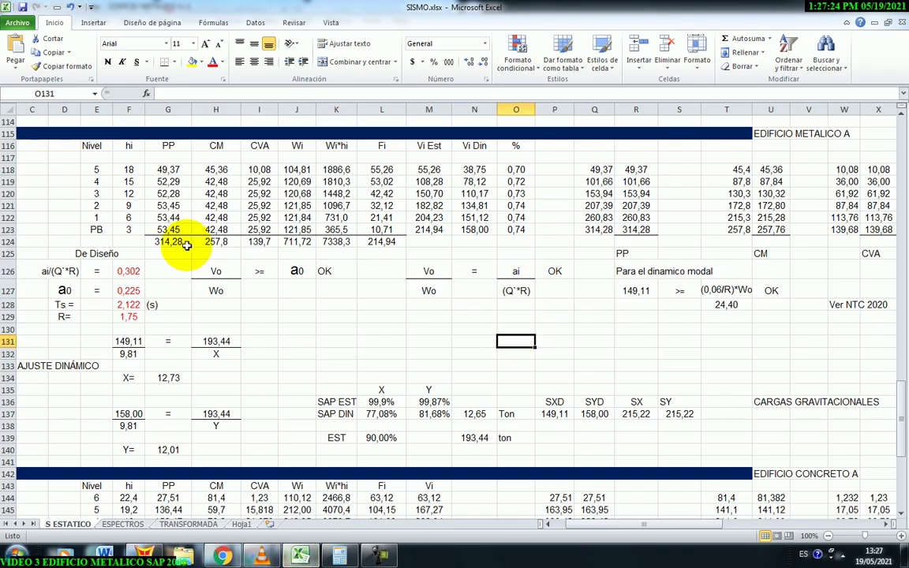
{"action": "left_click", "coordinate": [174, 169]}
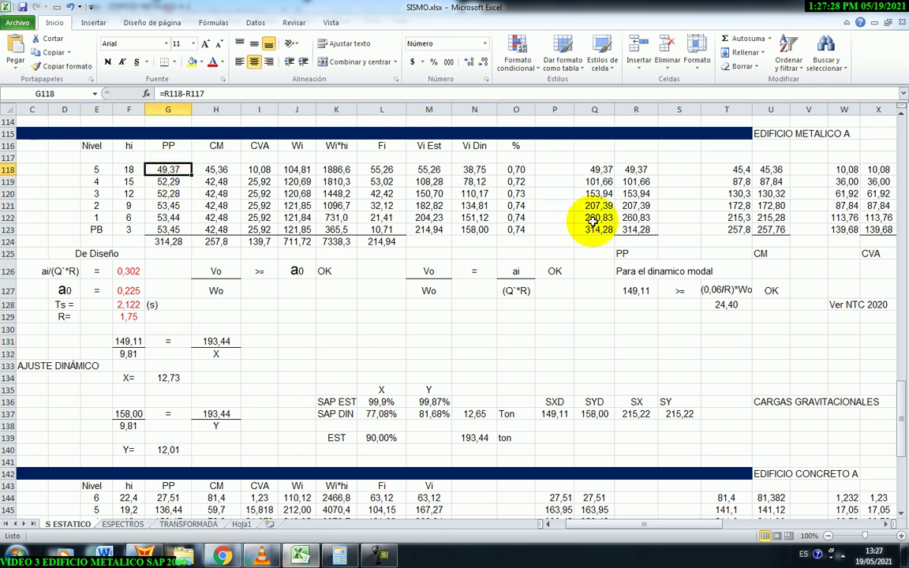
{"action": "left_click", "coordinate": [638, 182]}
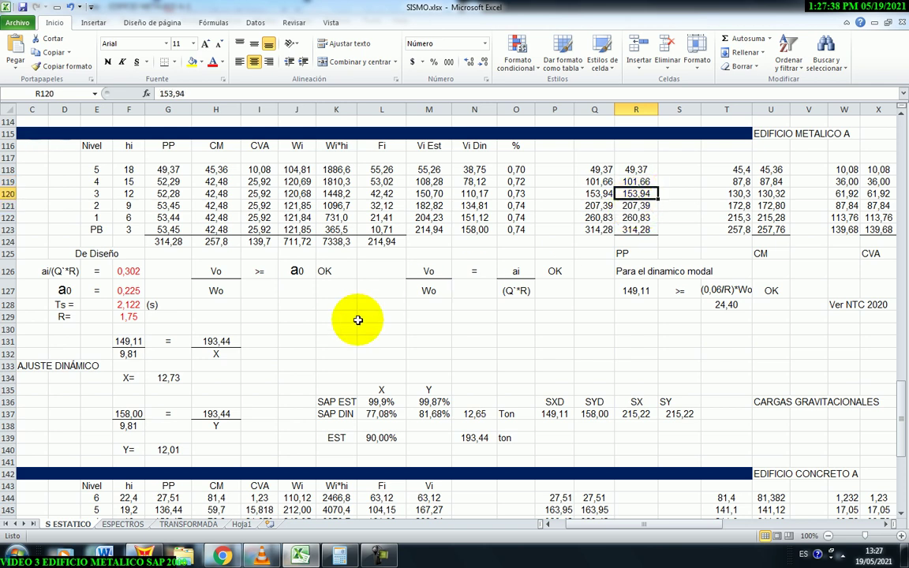
Step: Inspect the PP formulas from G118 down to G122 to trace which accumulated weights in column R they subtract
{"action": "left_click", "coordinate": [171, 170]}
{"action": "left_click", "coordinate": [212, 93]}
{"action": "left_click", "coordinate": [172, 180]}
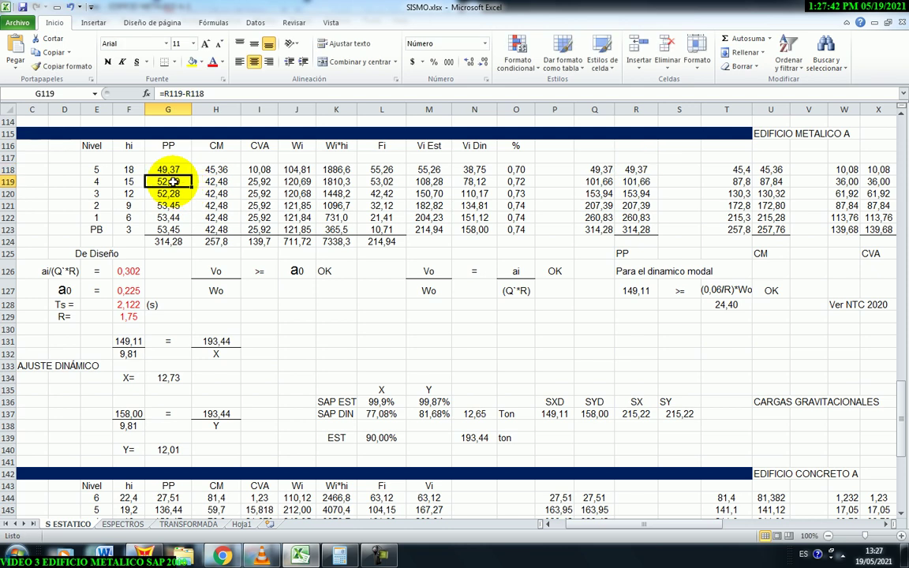
{"action": "left_click", "coordinate": [224, 93]}
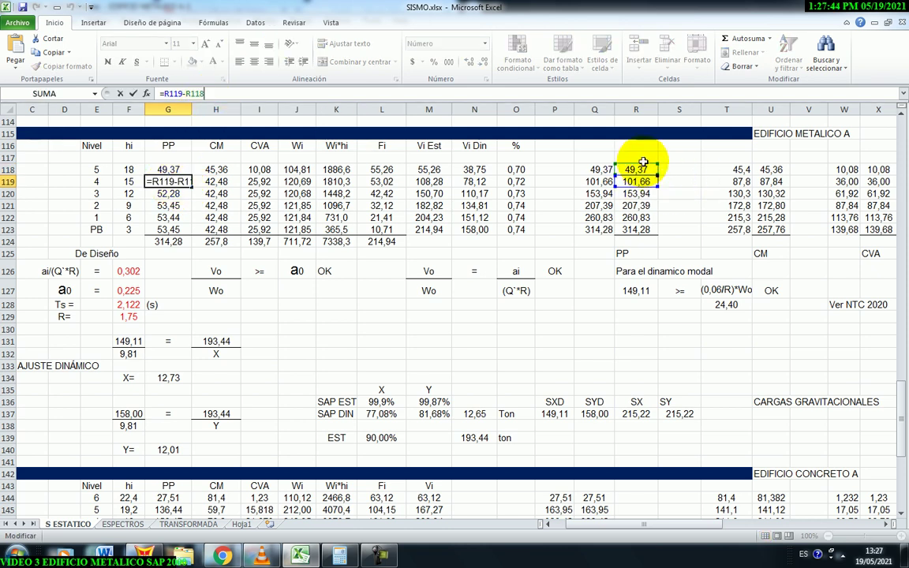
{"action": "key", "text": "Return"}
{"action": "left_click", "coordinate": [220, 92]}
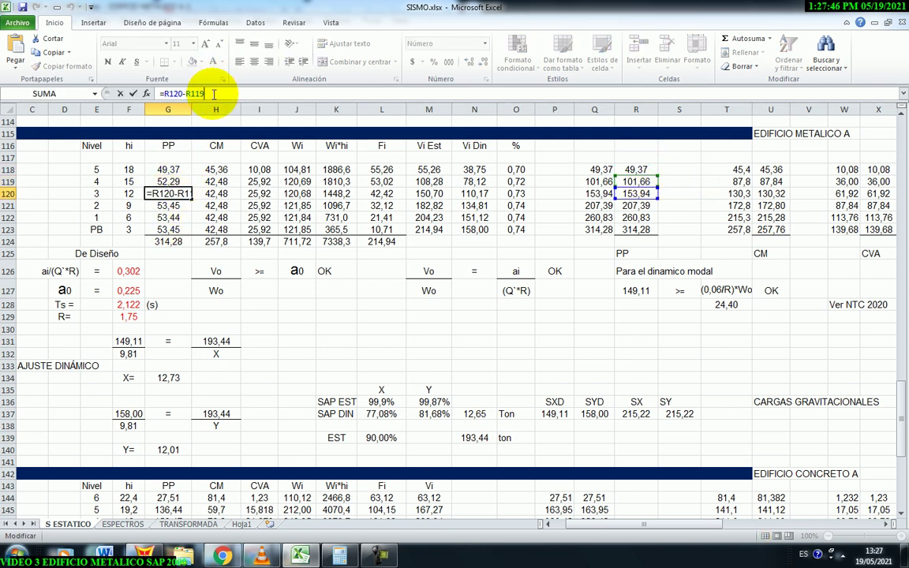
{"action": "key", "text": "Return"}
{"action": "left_click", "coordinate": [206, 93]}
{"action": "key", "text": "Return"}
{"action": "left_click", "coordinate": [227, 95]}
{"action": "key", "text": "Return"}
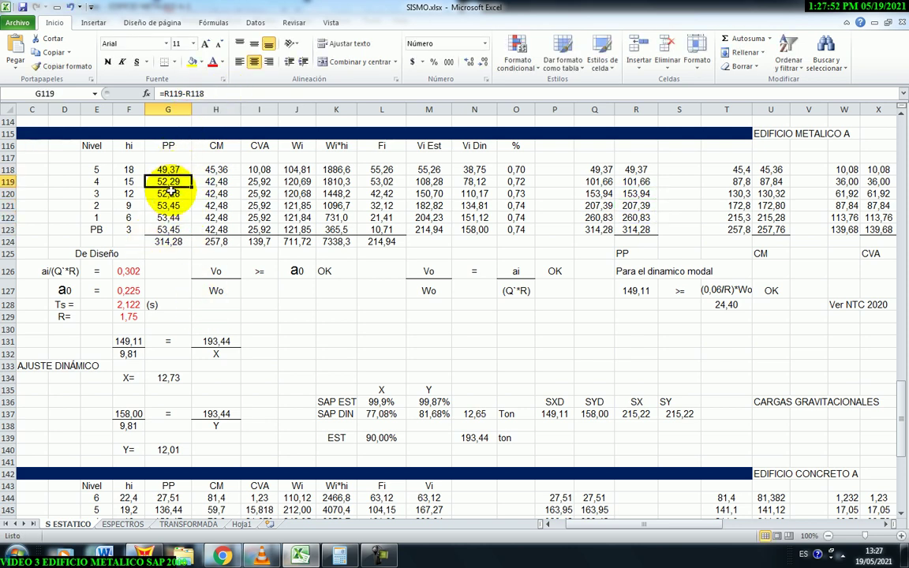
Step: Inspect the PP total formula in G124 and compare it with the PB accumulated weight in R123
{"action": "left_click", "coordinate": [282, 340]}
{"action": "left_click", "coordinate": [168, 241]}
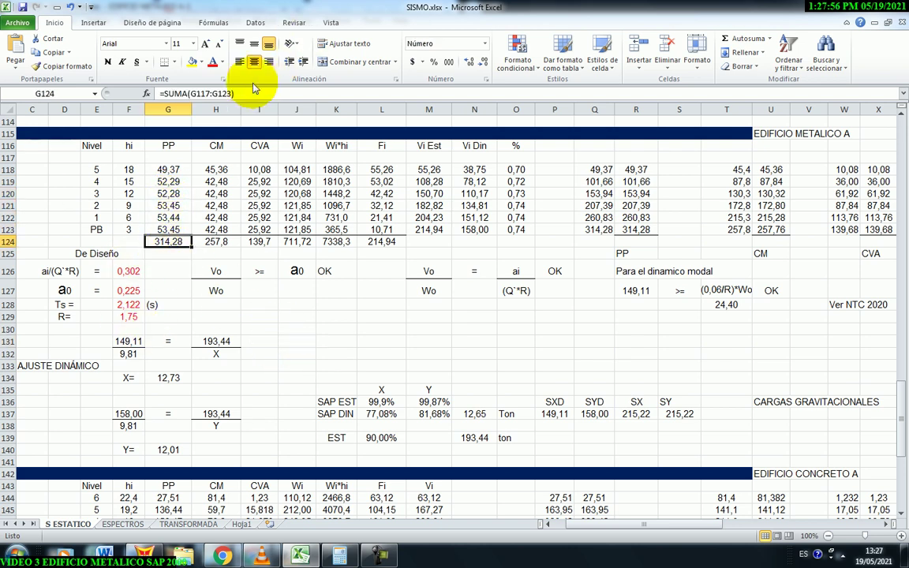
{"action": "key", "text": "F2"}
{"action": "left_click", "coordinate": [636, 229]}
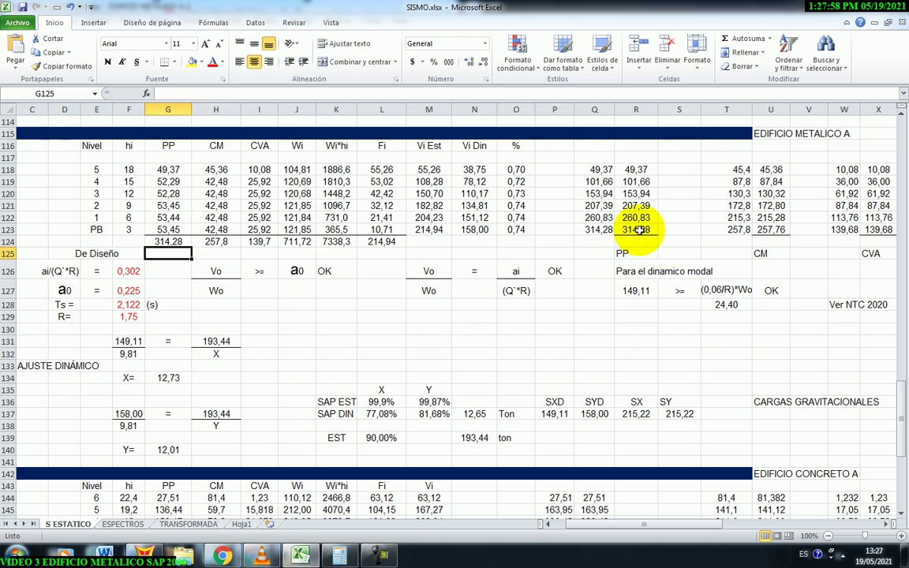
{"action": "left_click", "coordinate": [175, 240]}
{"action": "left_click", "coordinate": [312, 325]}
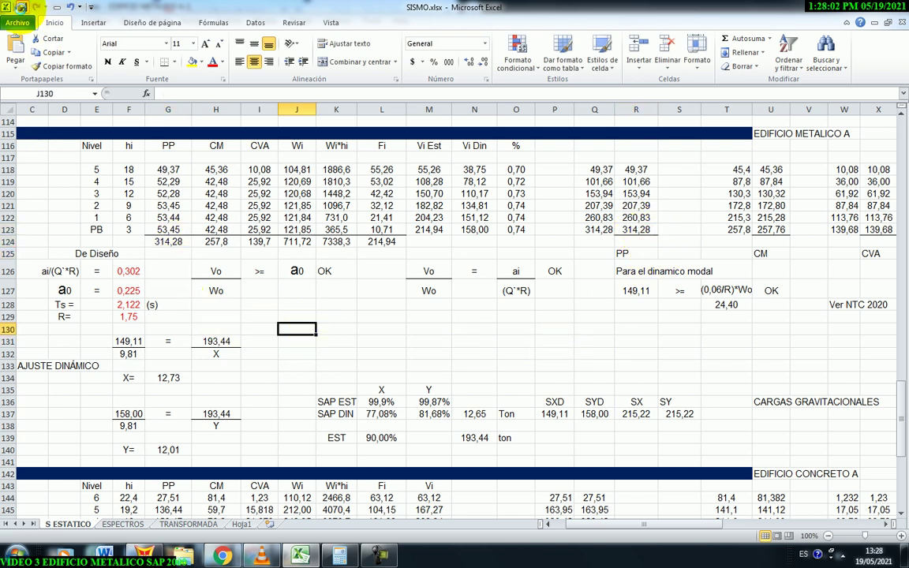
Step: Switch to SAP2000, close the section cut results and display the frames' axial force diagram for load case CM
{"action": "key", "text": "alt+Tab"}
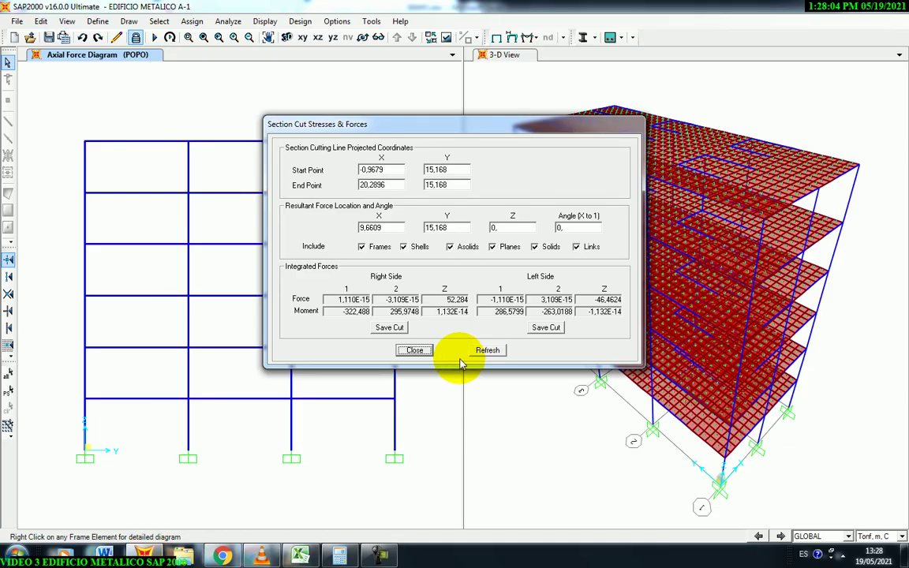
{"action": "left_click", "coordinate": [429, 352]}
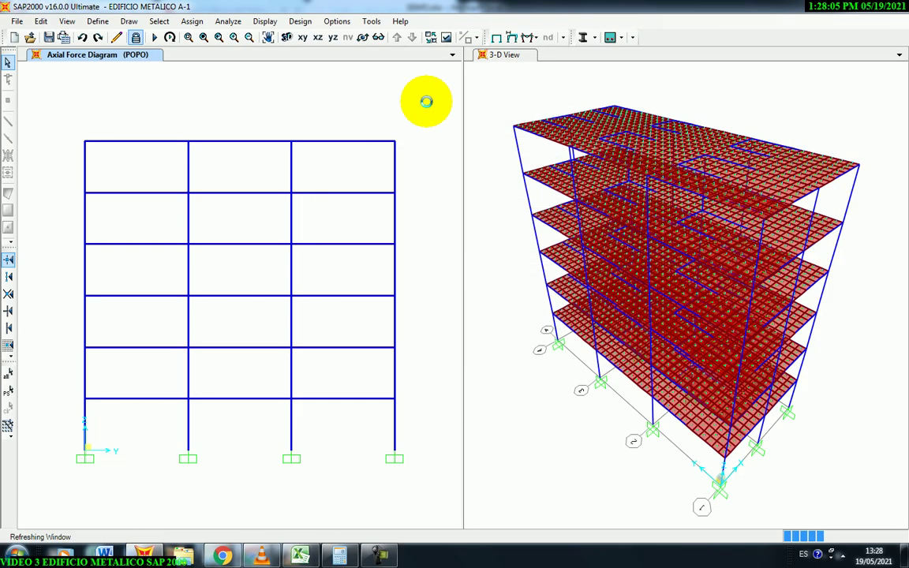
{"action": "left_click", "coordinate": [538, 41]}
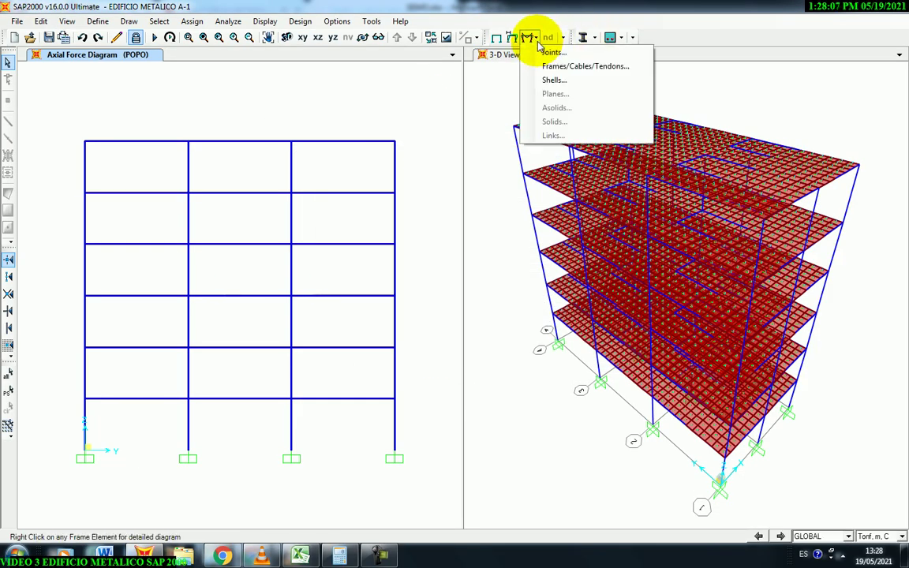
{"action": "left_click", "coordinate": [550, 68]}
{"action": "left_click", "coordinate": [516, 160]}
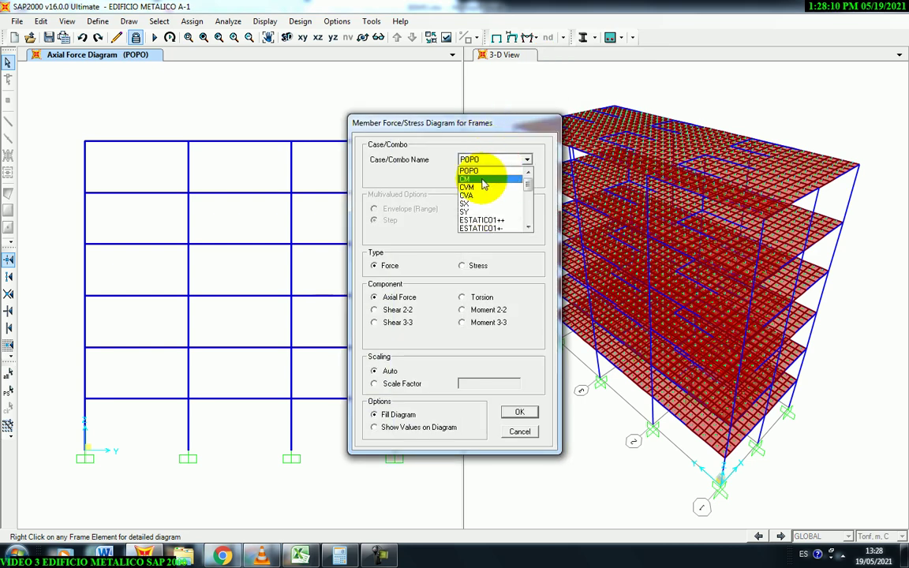
{"action": "left_click", "coordinate": [482, 180]}
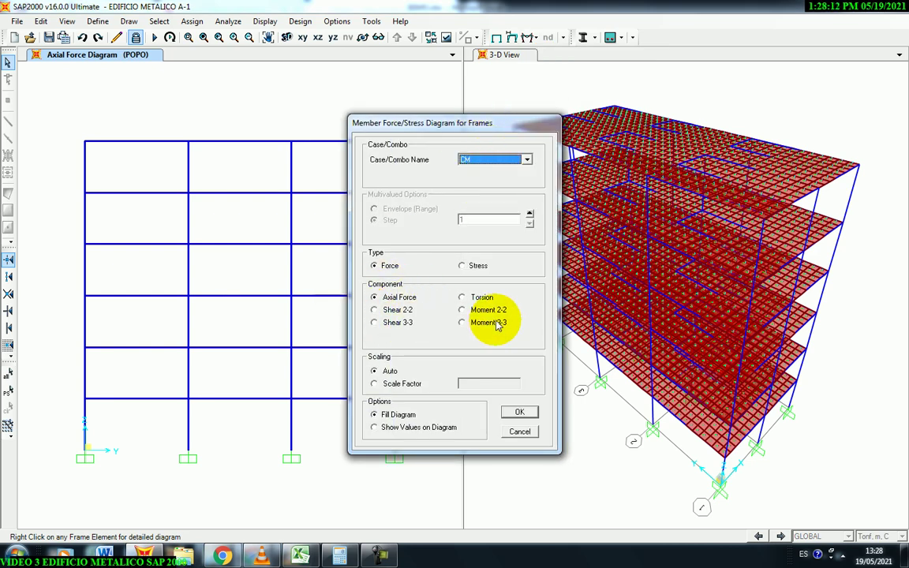
{"action": "left_click", "coordinate": [522, 416]}
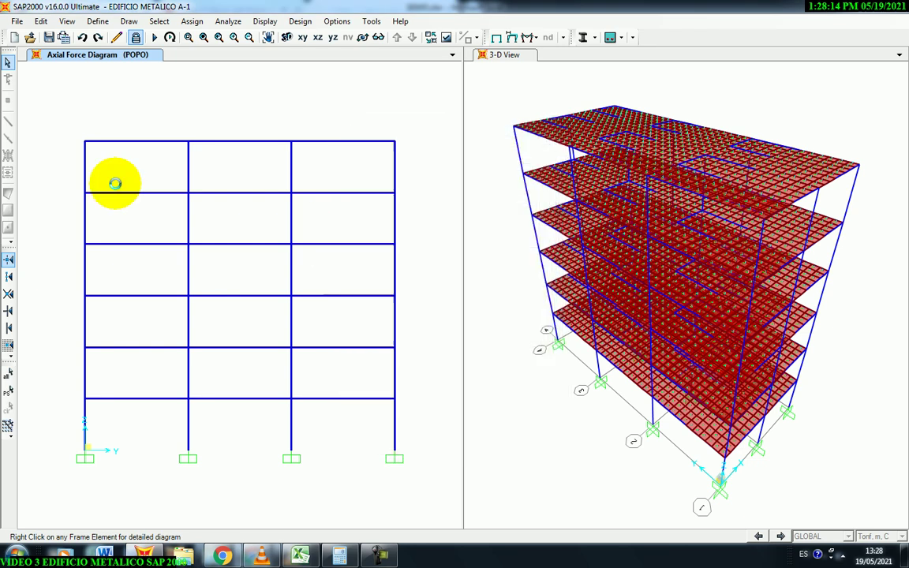
Step: Draw a level section cut across the frame's base, from about (-0,78; 0,15) to (19,92; 0,15)
{"action": "left_click", "coordinate": [129, 22]}
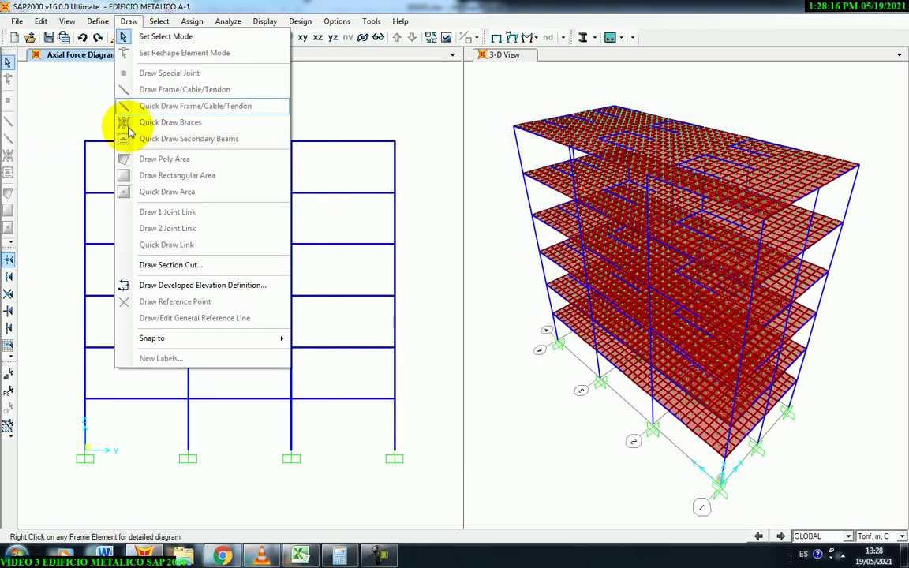
{"action": "left_click", "coordinate": [10, 405]}
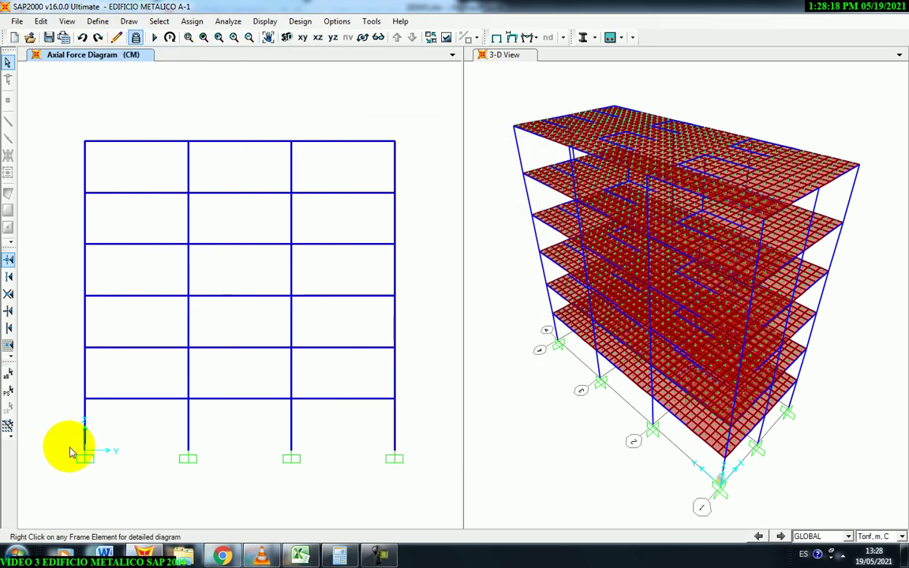
{"action": "left_click", "coordinate": [71, 448]}
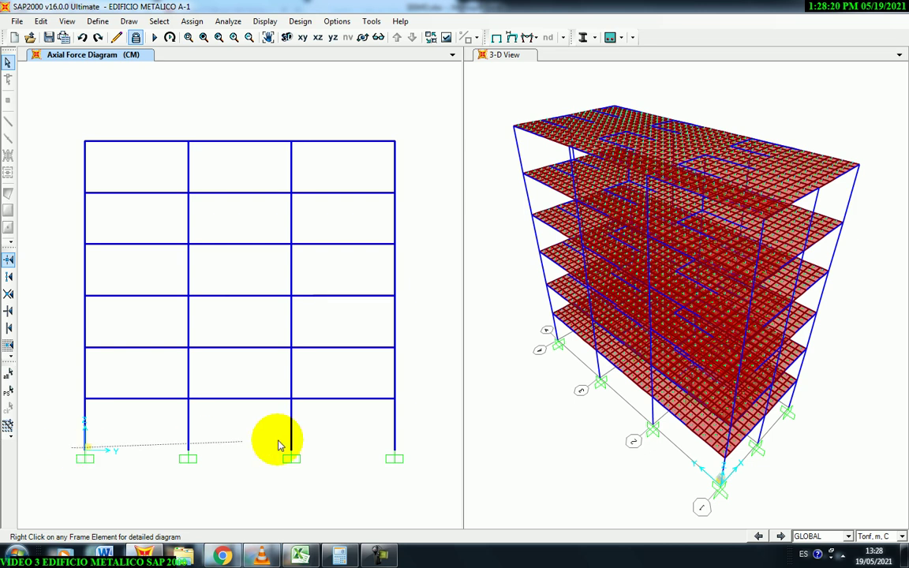
{"action": "left_click", "coordinate": [427, 450]}
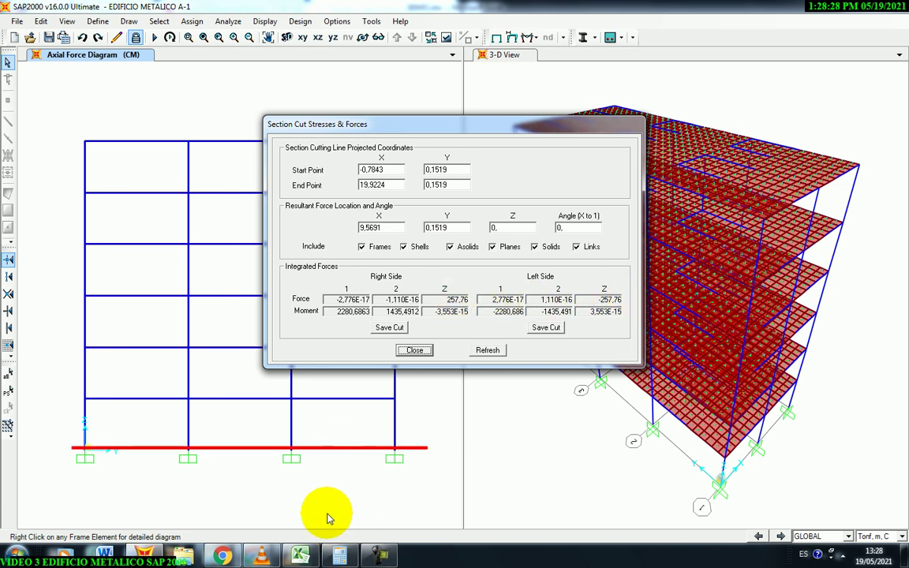
Step: Compare the base cut's Z force with the PB accumulated CM weight in U123 of SISMO.xlsx, and close the SAP2000 cut results
{"action": "left_click", "coordinate": [306, 556]}
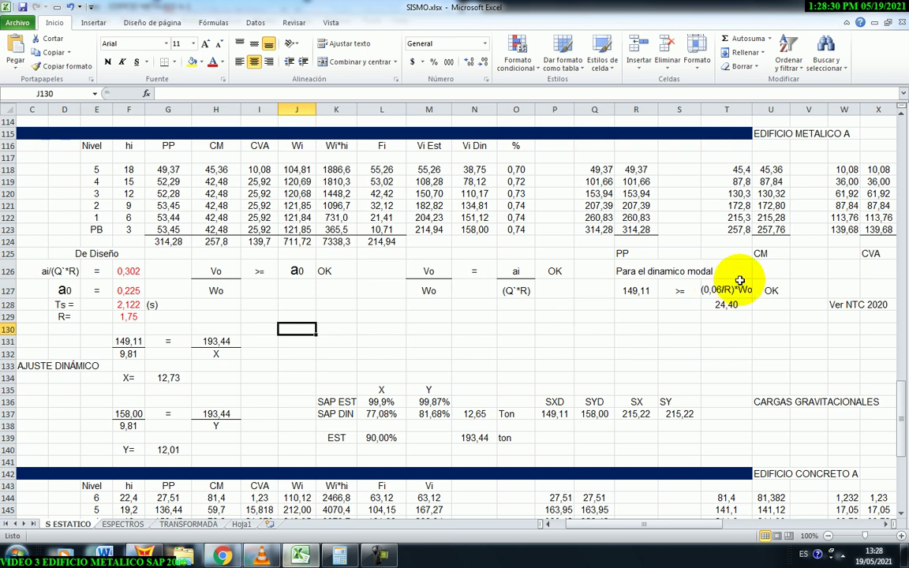
{"action": "left_click", "coordinate": [767, 232]}
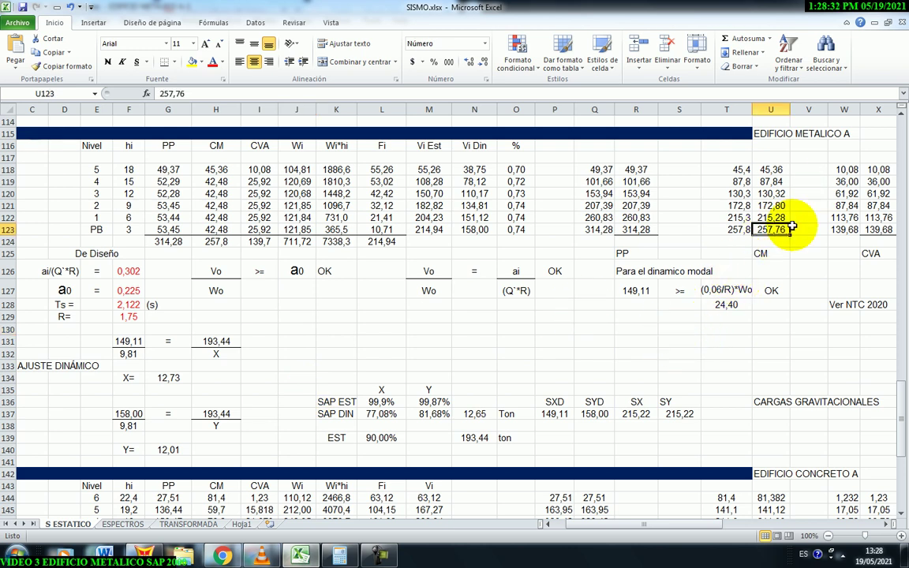
{"action": "key", "text": "alt+Tab"}
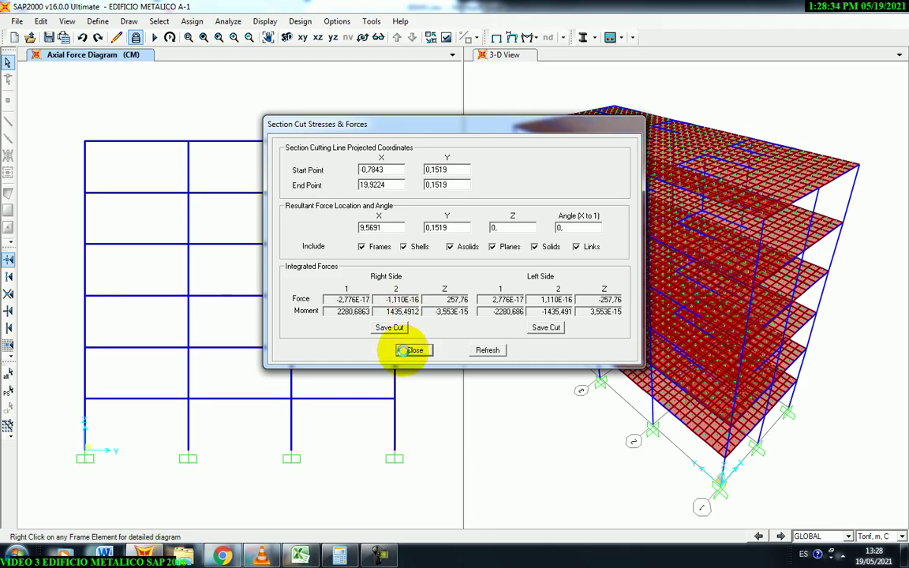
{"action": "left_click", "coordinate": [414, 350]}
Step: Draw a level section cut just above the lowest floor beams, from about (-0,82; 3,09) to (20,91; 3,09)
{"action": "left_click", "coordinate": [130, 21]}
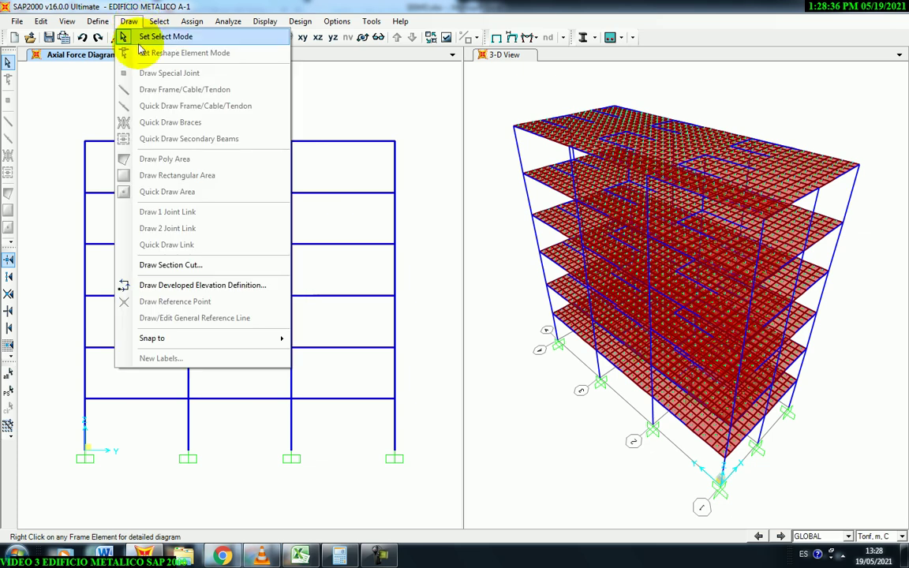
{"action": "left_click", "coordinate": [166, 265]}
{"action": "left_click_drag", "start_coordinate": [71, 400], "coordinate": [446, 404]}
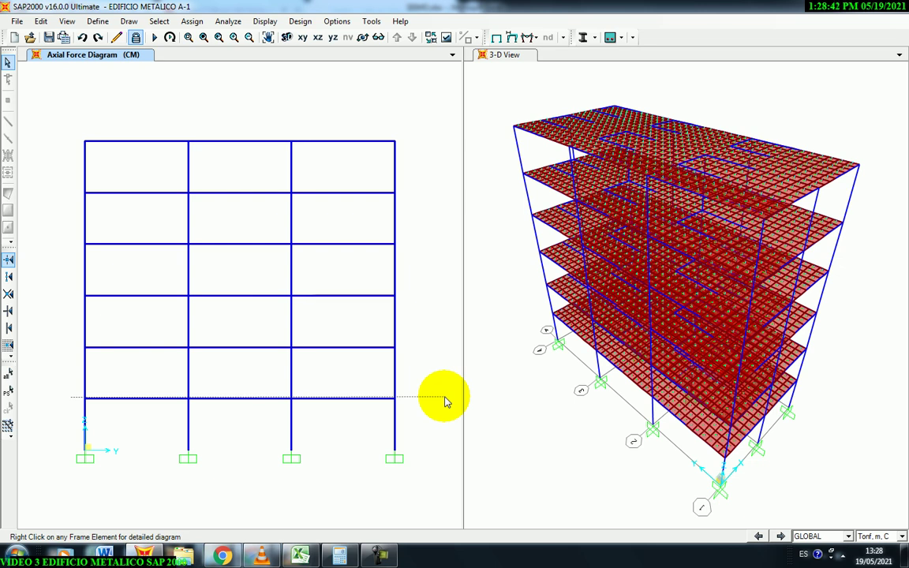
{"action": "left_click_drag", "start_coordinate": [444, 402], "coordinate": [444, 402]}
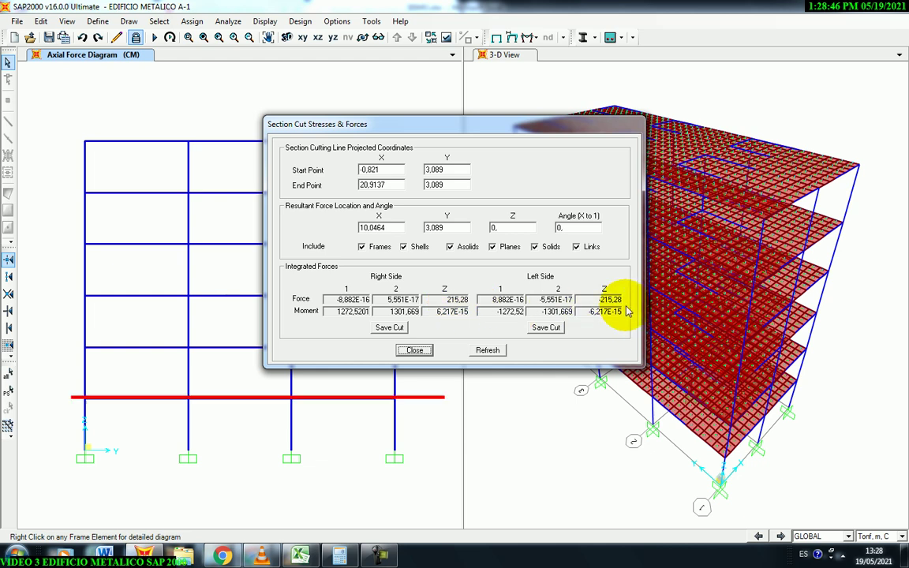
Step: Compare this cut's Z force with the level 1 accumulated CM weight in U122 of SISMO.xlsx, and close the SAP2000 cut results
{"action": "left_click", "coordinate": [300, 555]}
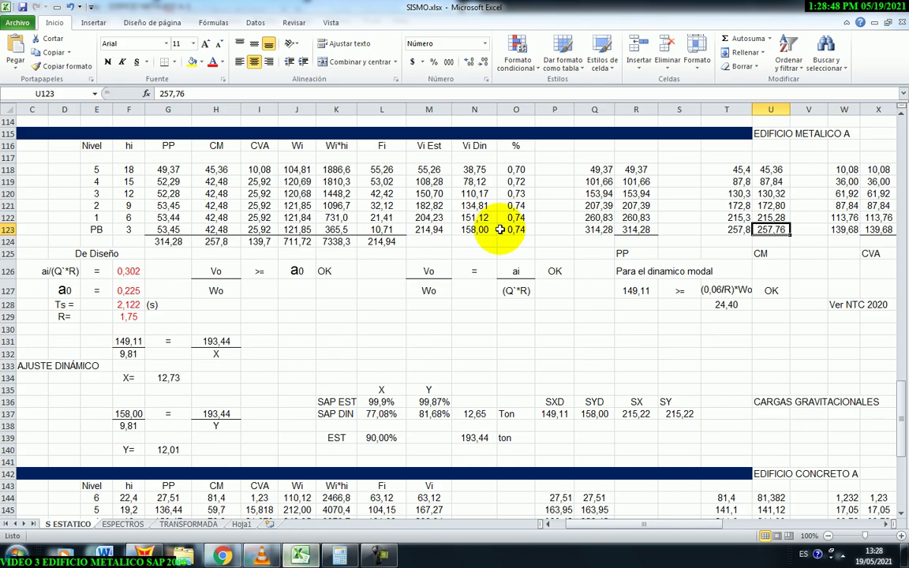
{"action": "left_click", "coordinate": [143, 555]}
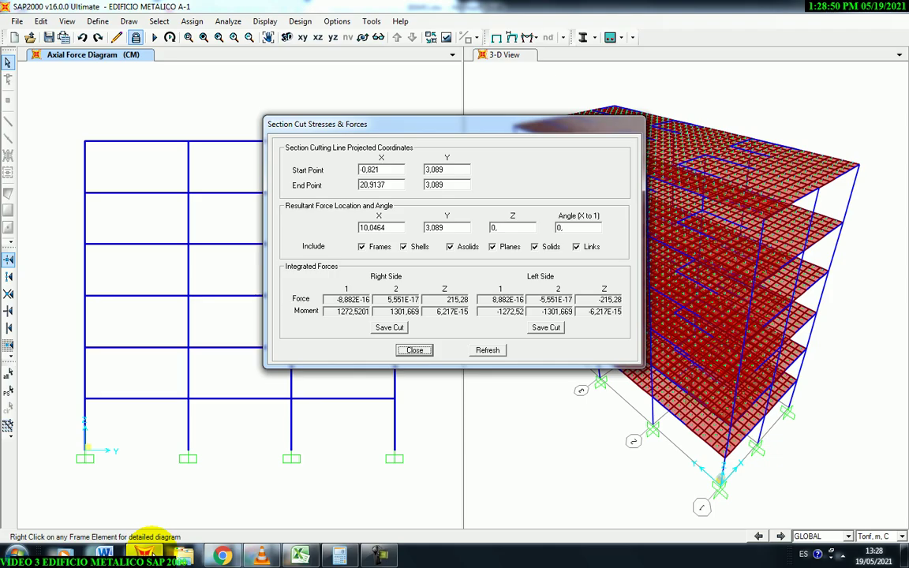
{"action": "left_click", "coordinate": [414, 350]}
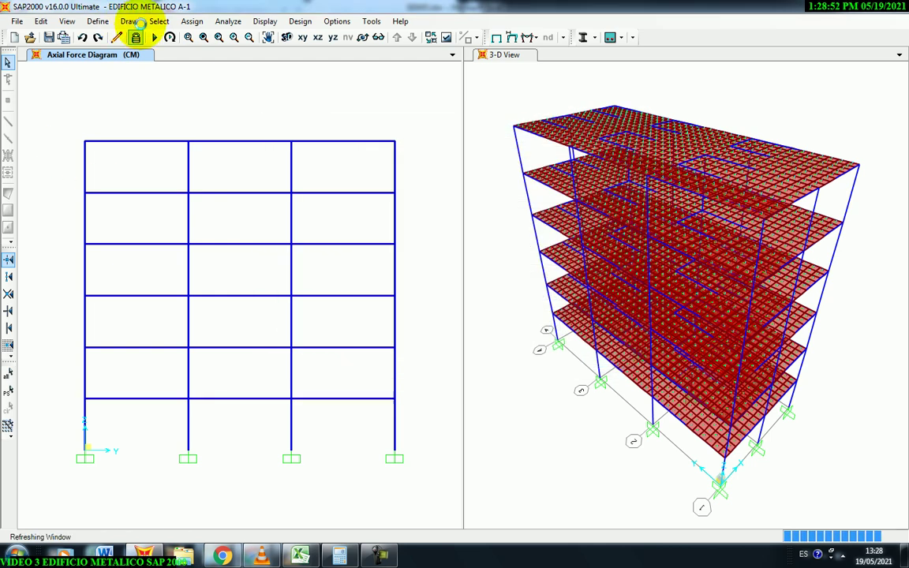
Step: Draw a level section cut just above the second row of beams, from about (-0,60; 6,17) to (19,41; 6,17)
{"action": "left_click", "coordinate": [129, 21]}
{"action": "left_click", "coordinate": [185, 265]}
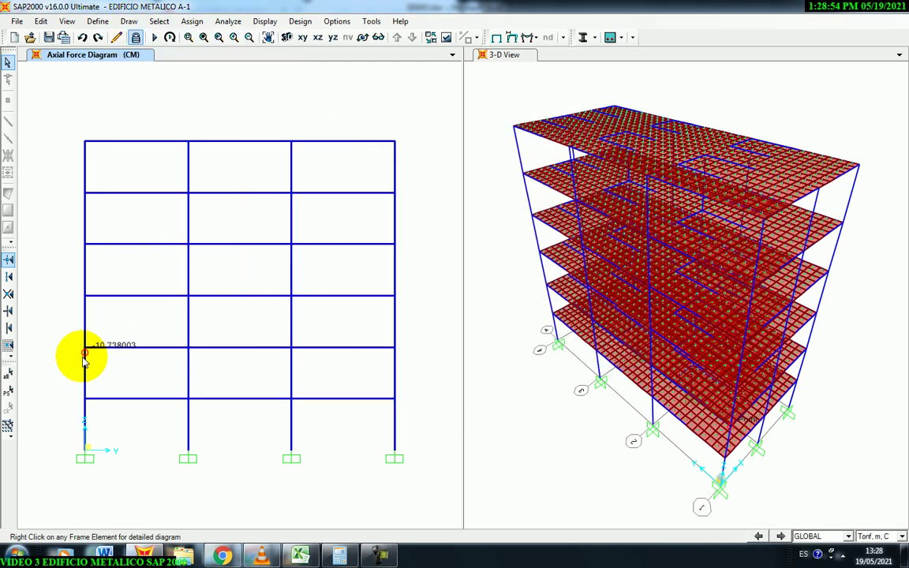
{"action": "left_click_drag", "start_coordinate": [75, 345], "coordinate": [418, 350]}
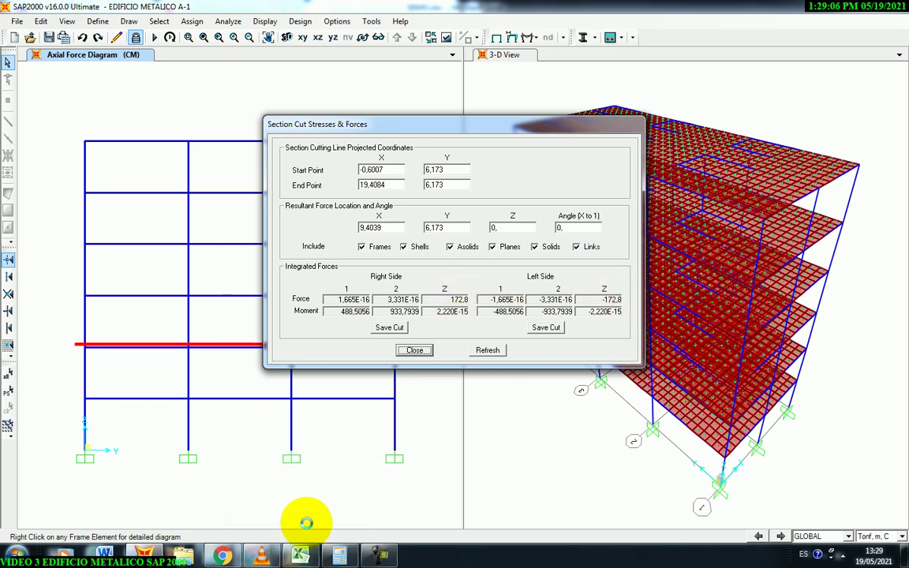
Step: Compare this cut's Z force with the level 2 accumulated CM weight in U121 of SISMO.xlsx, and close the SAP2000 cut results
{"action": "left_click", "coordinate": [299, 556]}
{"action": "left_click", "coordinate": [773, 205]}
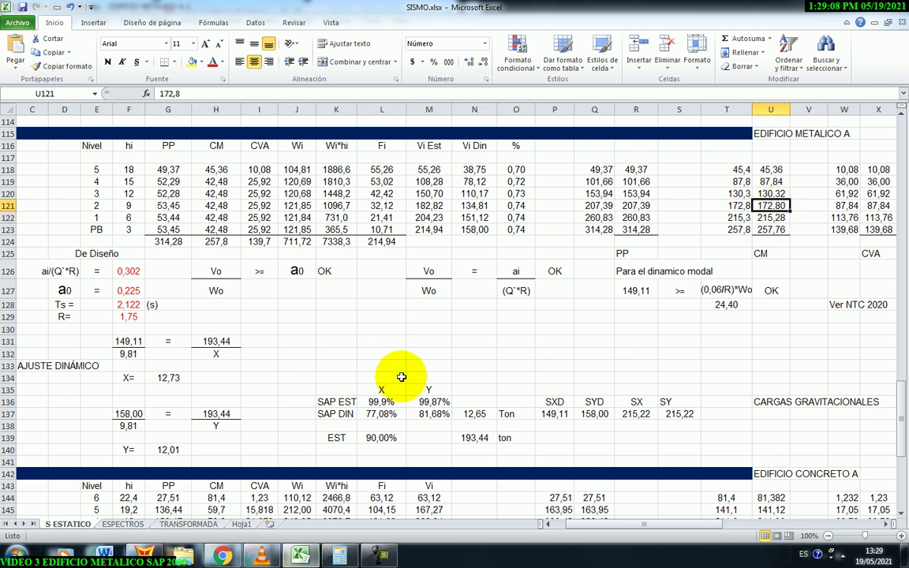
{"action": "key", "text": "alt+Tab"}
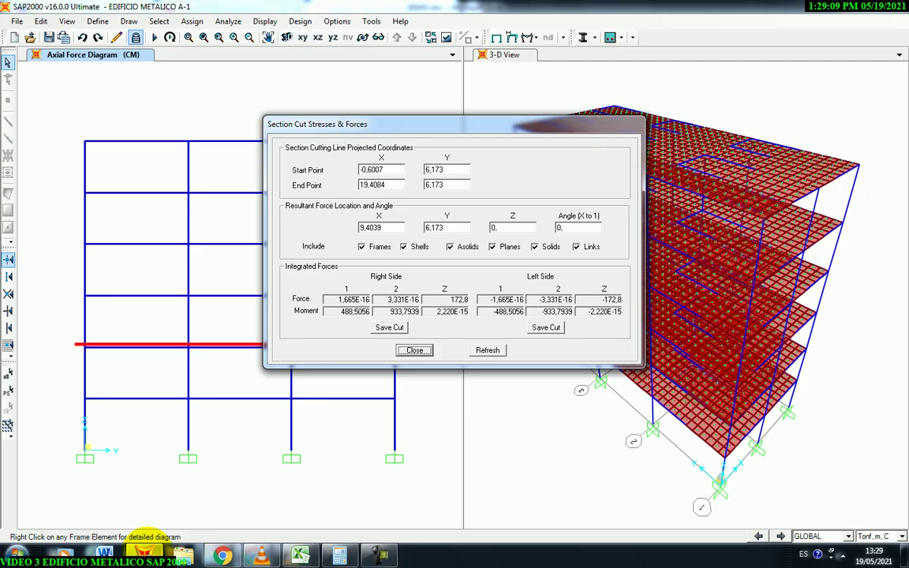
{"action": "left_click", "coordinate": [414, 350]}
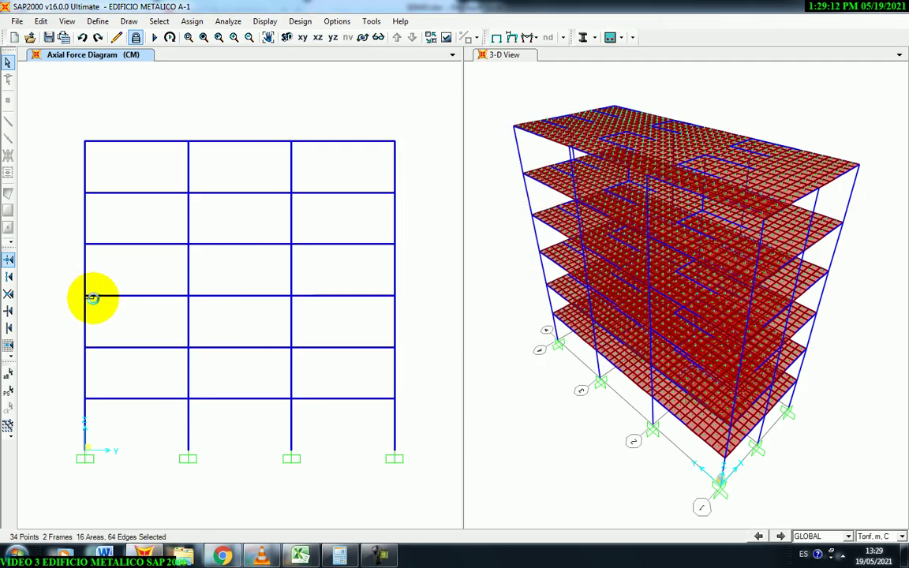
Step: Draw a level section cut just above the third row of beams, from about (-0,75; 9,18) to (19,81; 9,18)
{"action": "left_click", "coordinate": [128, 21]}
{"action": "left_click", "coordinate": [167, 264]}
{"action": "left_click", "coordinate": [73, 295]}
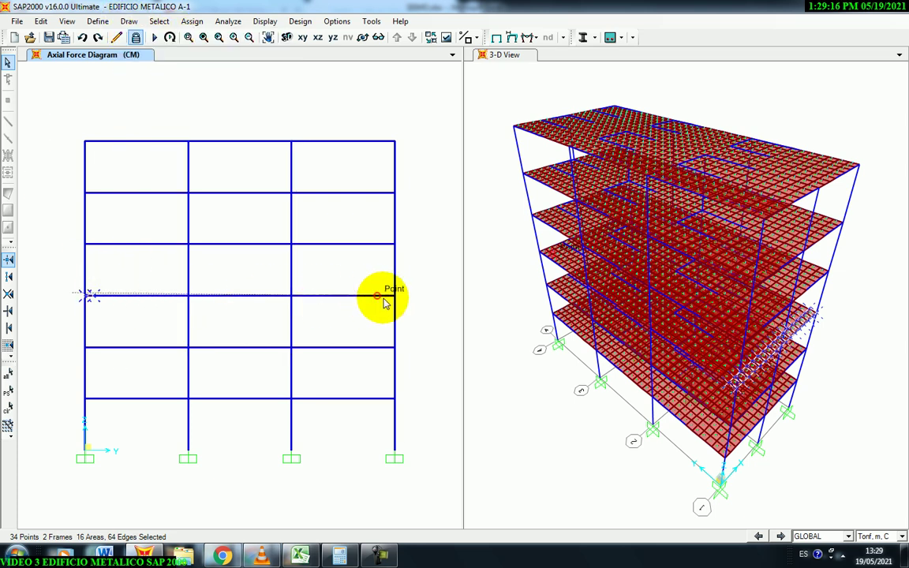
{"action": "left_click", "coordinate": [426, 296]}
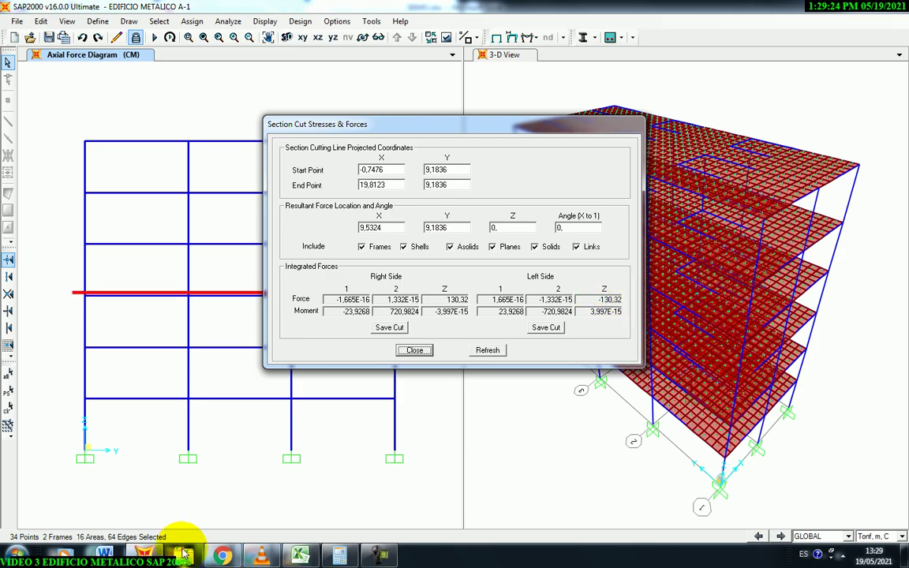
Step: Compare this cut's Z force with the level 3 accumulated CM weight in U120 of SISMO.xlsx, and close the SAP2000 cut results
{"action": "left_click", "coordinate": [300, 556]}
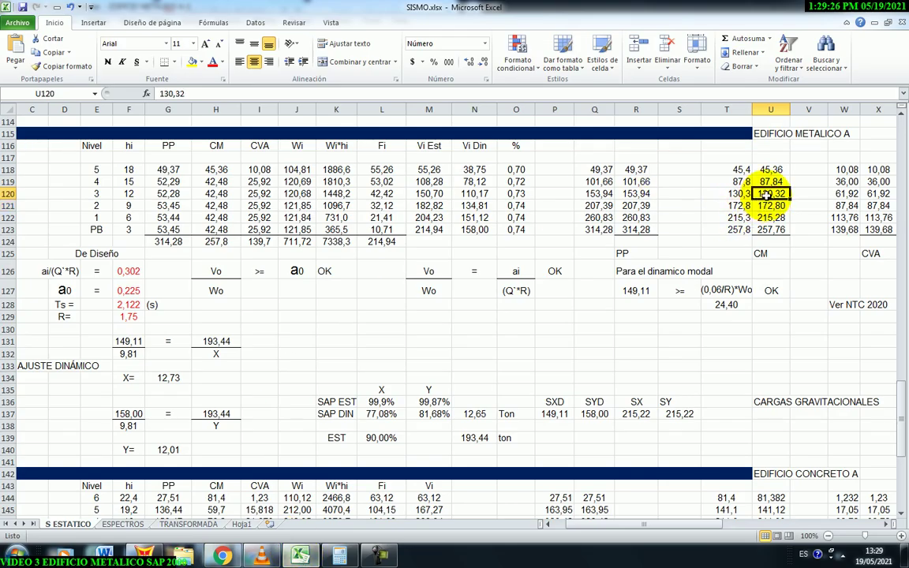
{"action": "key", "text": "alt+Tab"}
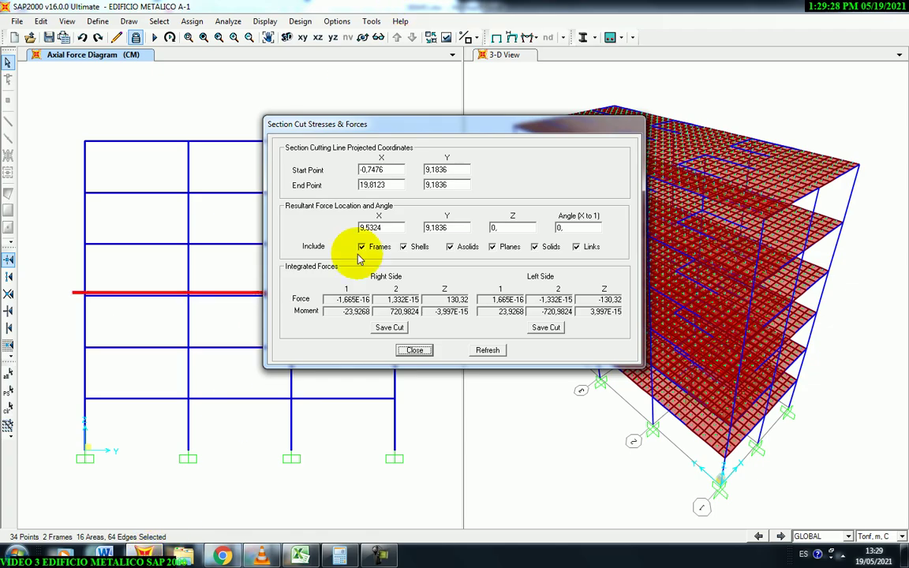
{"action": "left_click", "coordinate": [414, 349]}
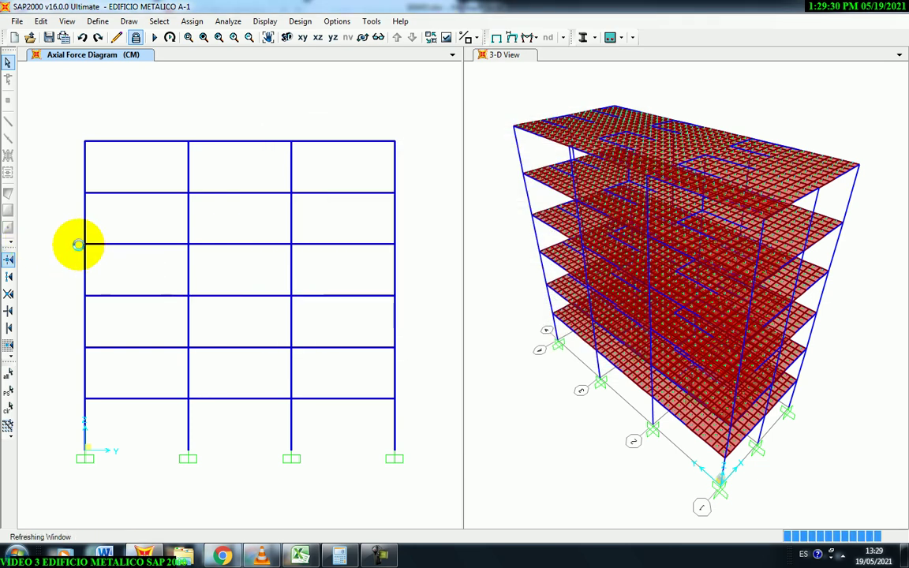
Step: Draw a level section cut just above the fourth row of beams, from about (-0,75; 12,16) to (18,82; 12,16)
{"action": "left_click", "coordinate": [89, 250]}
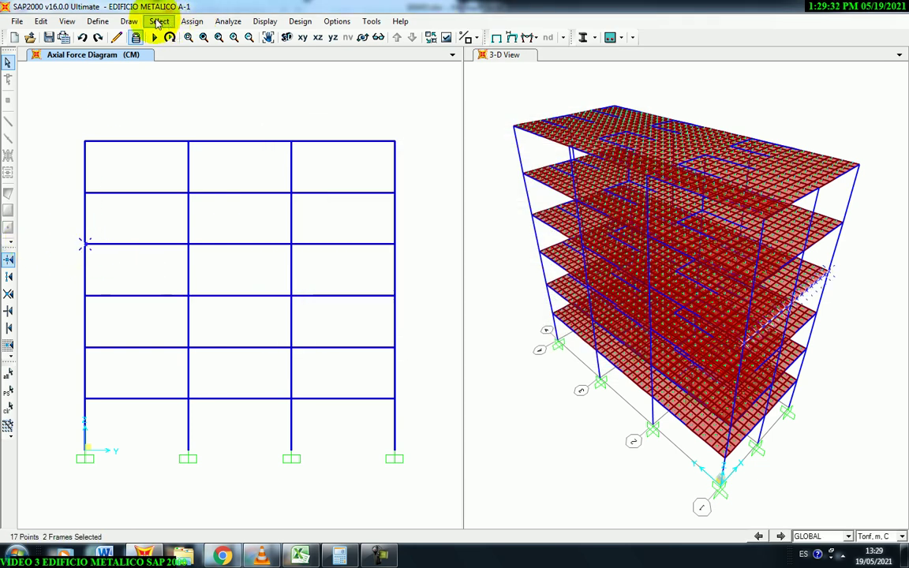
{"action": "left_click", "coordinate": [128, 22]}
{"action": "left_click", "coordinate": [170, 265]}
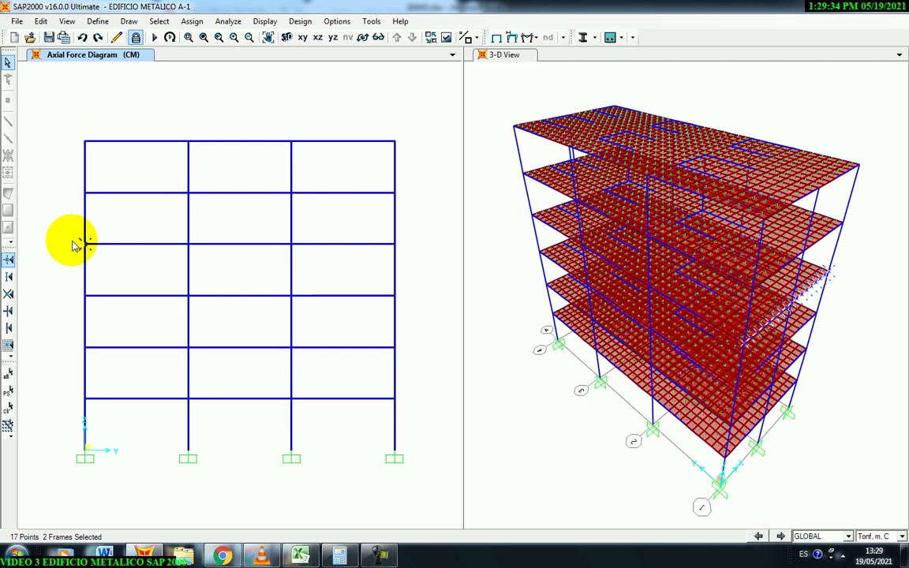
{"action": "mouse_move", "coordinate": [73, 246]}
{"action": "left_mouse_down"}
{"action": "mouse_move", "coordinate": [238, 237]}
{"action": "mouse_move", "coordinate": [396, 247]}
{"action": "left_mouse_up"}
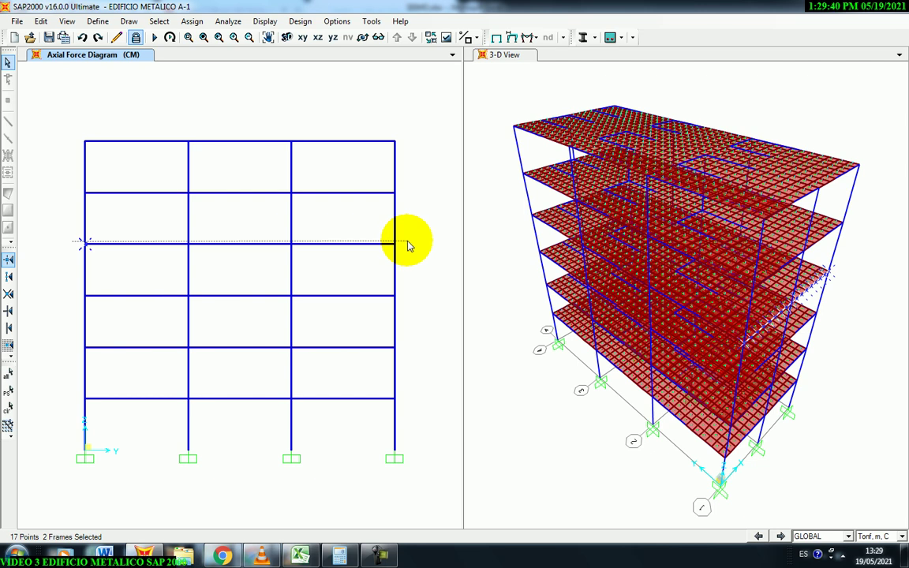
{"action": "left_click_drag", "start_coordinate": [409, 246], "coordinate": [403, 244]}
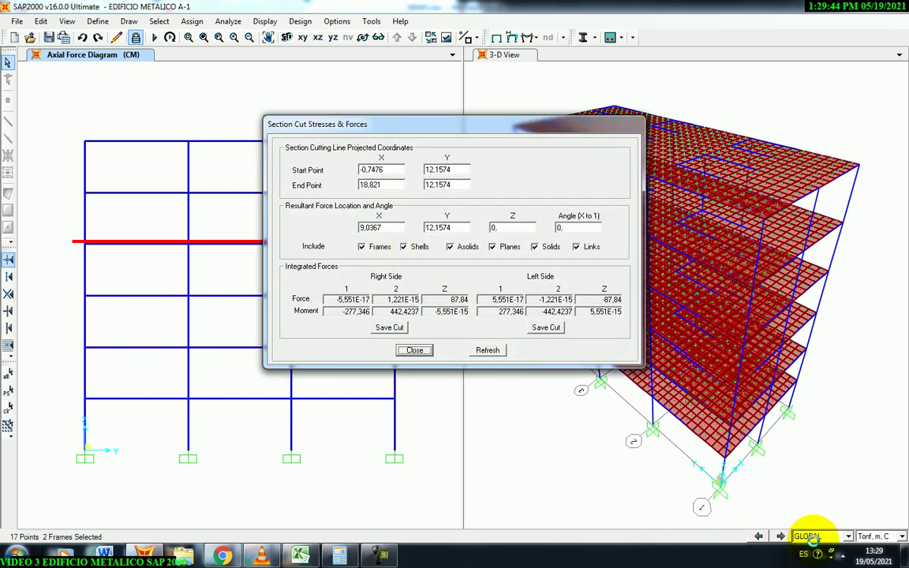
{"action": "left_click", "coordinate": [840, 557]}
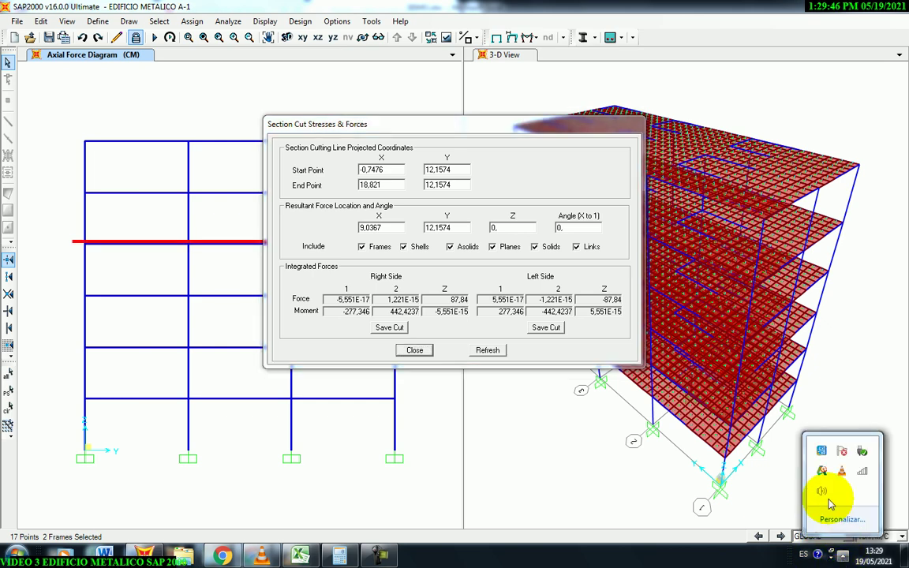
{"action": "left_click", "coordinate": [822, 491]}
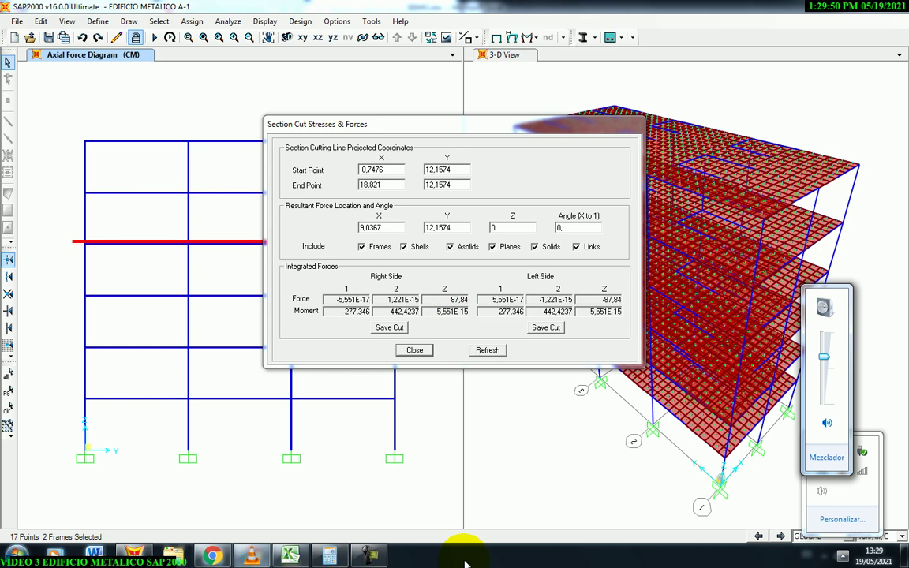
{"action": "left_click", "coordinate": [383, 556]}
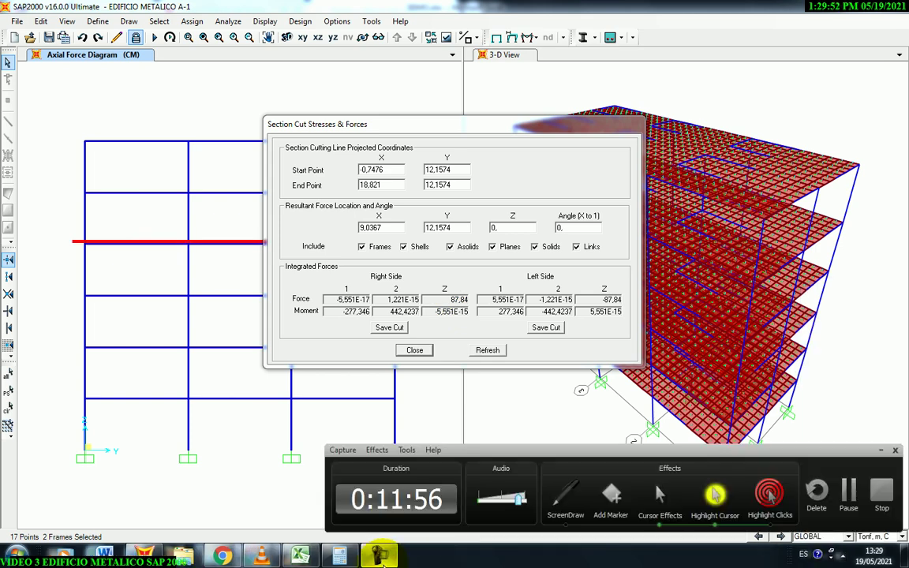
{"action": "left_click", "coordinate": [880, 450]}
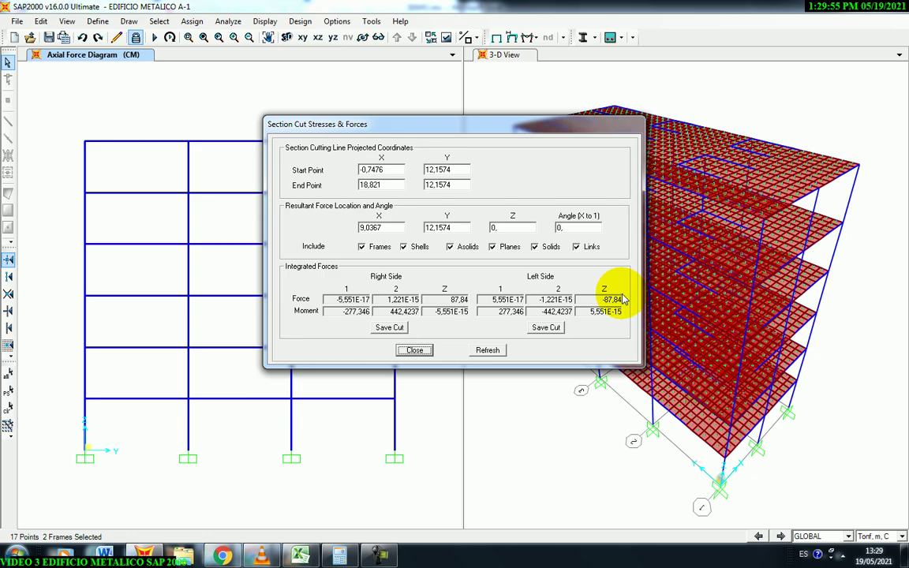
Step: Compare this cut's Z force with the level 4 accumulated CM weight in U119 of SISMO.xlsx, and close the SAP2000 cut results
{"action": "left_click", "coordinate": [299, 554]}
{"action": "left_click", "coordinate": [770, 181]}
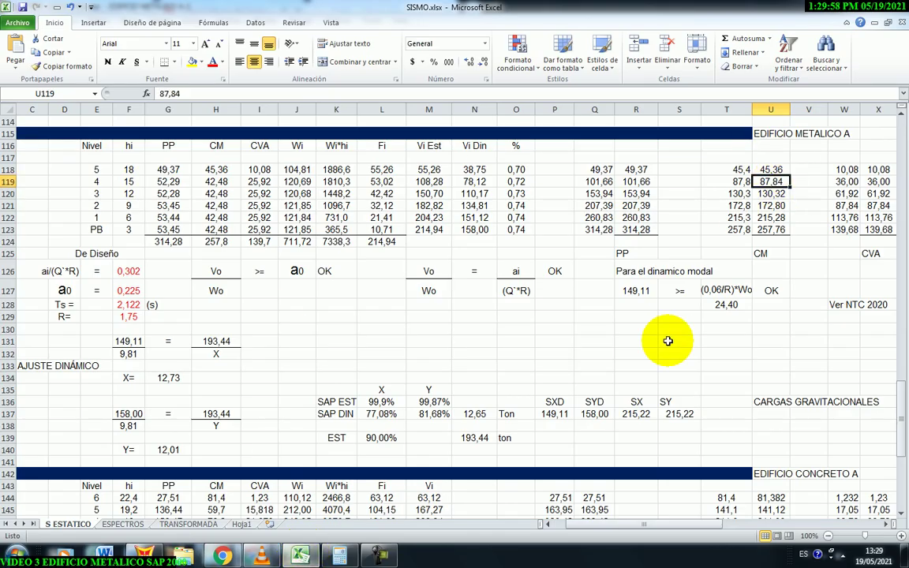
{"action": "left_click", "coordinate": [144, 555]}
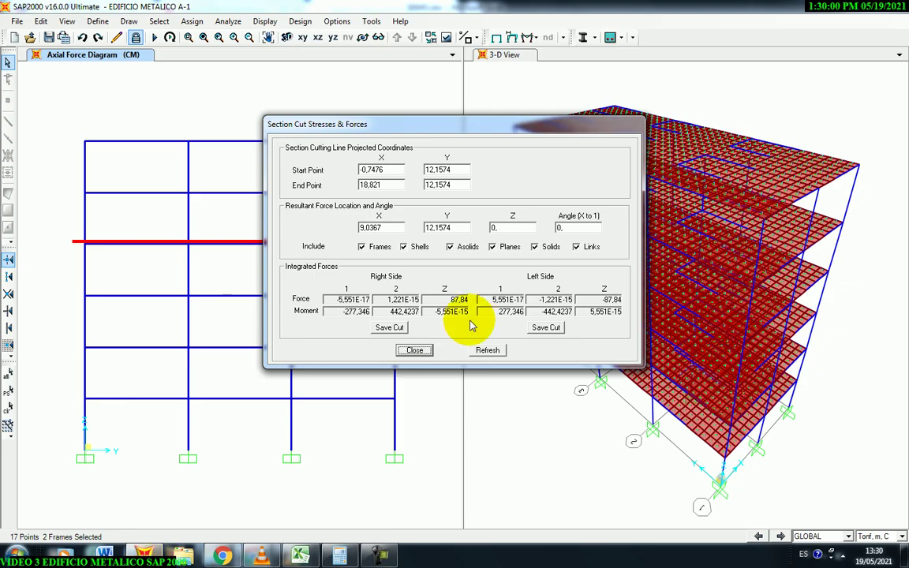
{"action": "left_click", "coordinate": [415, 351]}
Step: Draw a level section cut just above the fifth row of beams, from about (-0,64; 15,09) to (20,69; 15,09)
{"action": "left_click", "coordinate": [128, 20]}
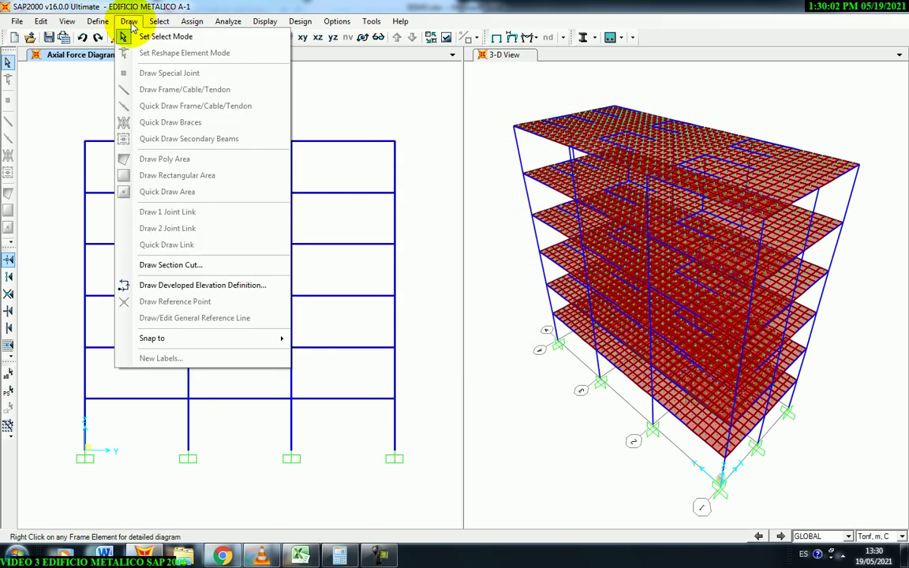
{"action": "left_click", "coordinate": [177, 263]}
{"action": "left_click_drag", "start_coordinate": [74, 192], "coordinate": [442, 197]}
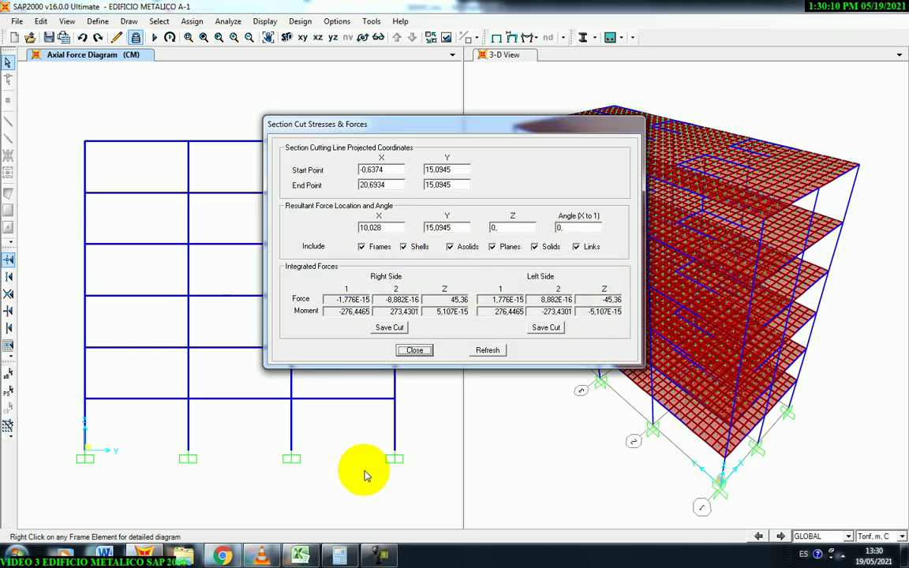
Step: Compare this cut's Z force with the level 5 accumulated CM weight in U118 of SISMO.xlsx
{"action": "left_click", "coordinate": [300, 554]}
{"action": "left_click", "coordinate": [777, 168]}
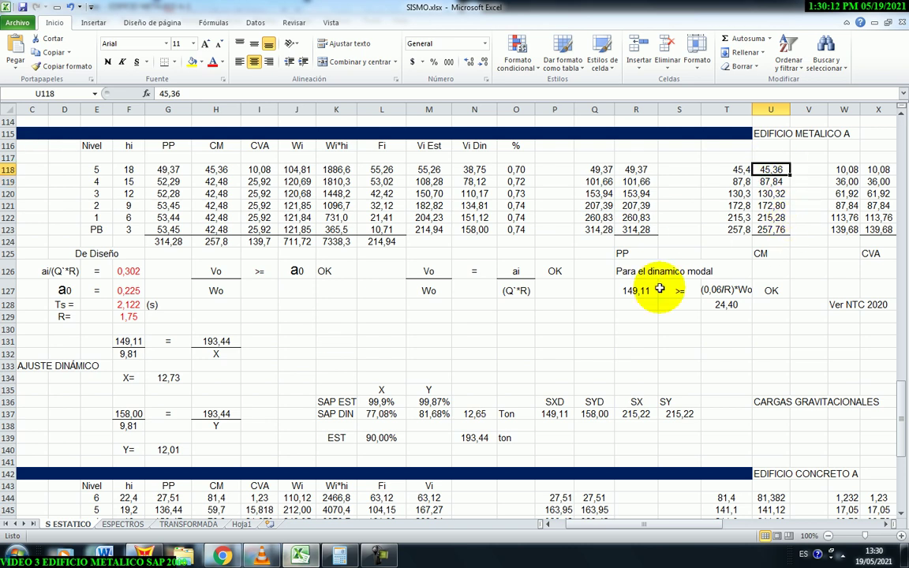
{"action": "left_click", "coordinate": [806, 285]}
{"action": "left_click", "coordinate": [297, 341]}
{"action": "left_click", "coordinate": [872, 253]}
{"action": "left_click", "coordinate": [293, 335]}
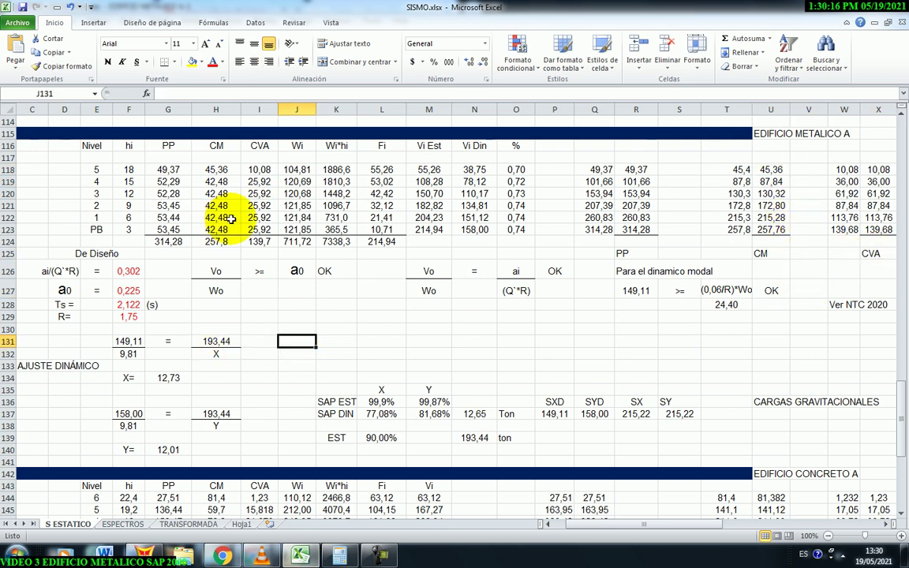
Step: Examine the formulas in H118 to H122 that derive each level's CM weight from the accumulated values in column U
{"action": "left_click", "coordinate": [216, 169]}
{"action": "left_click", "coordinate": [221, 94]}
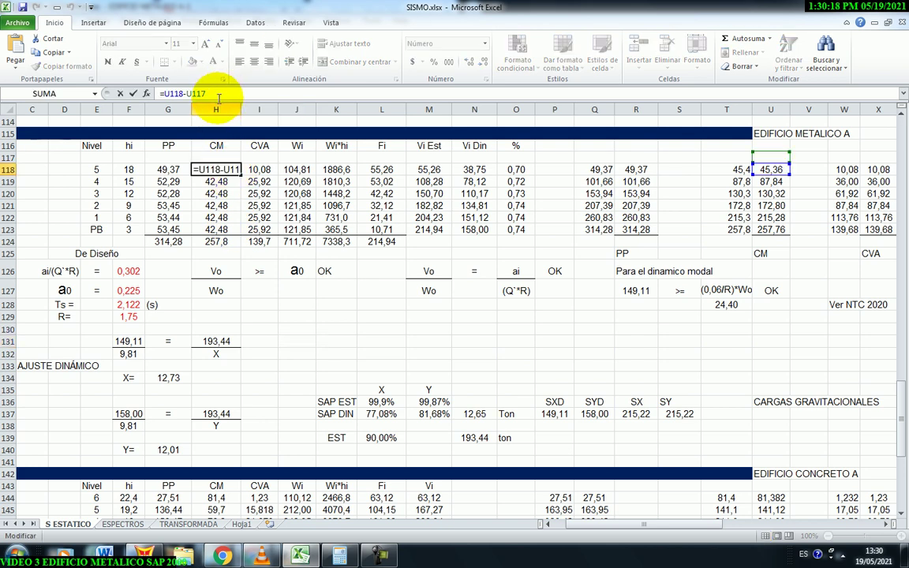
{"action": "left_click", "coordinate": [216, 181]}
{"action": "left_click", "coordinate": [221, 93]}
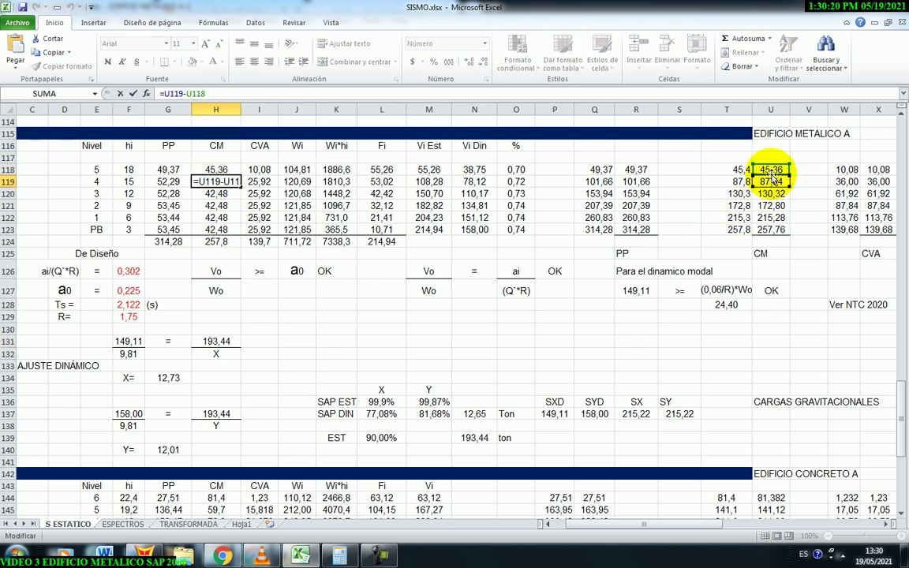
{"action": "key", "text": "Return"}
{"action": "left_click", "coordinate": [223, 93]}
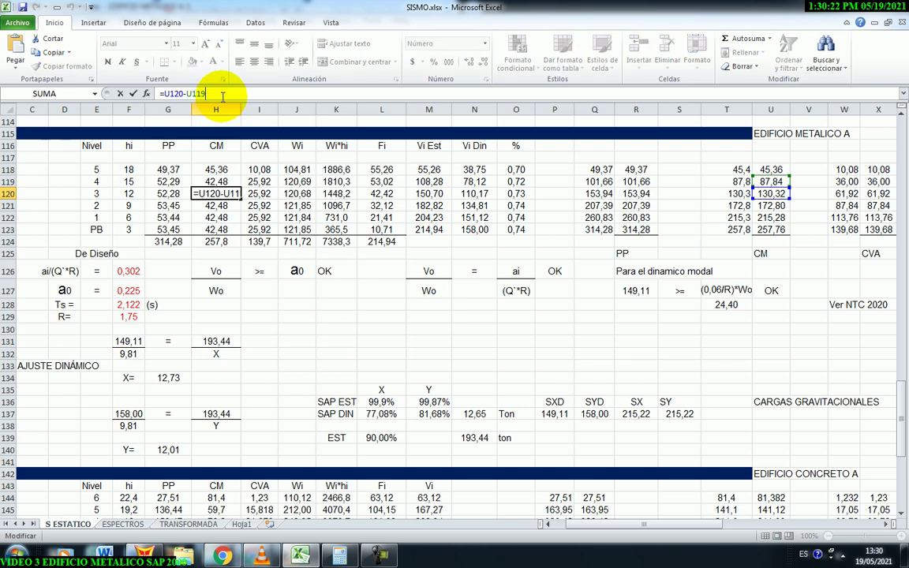
{"action": "left_click", "coordinate": [216, 204]}
{"action": "left_click", "coordinate": [223, 93]}
{"action": "key", "text": "Return"}
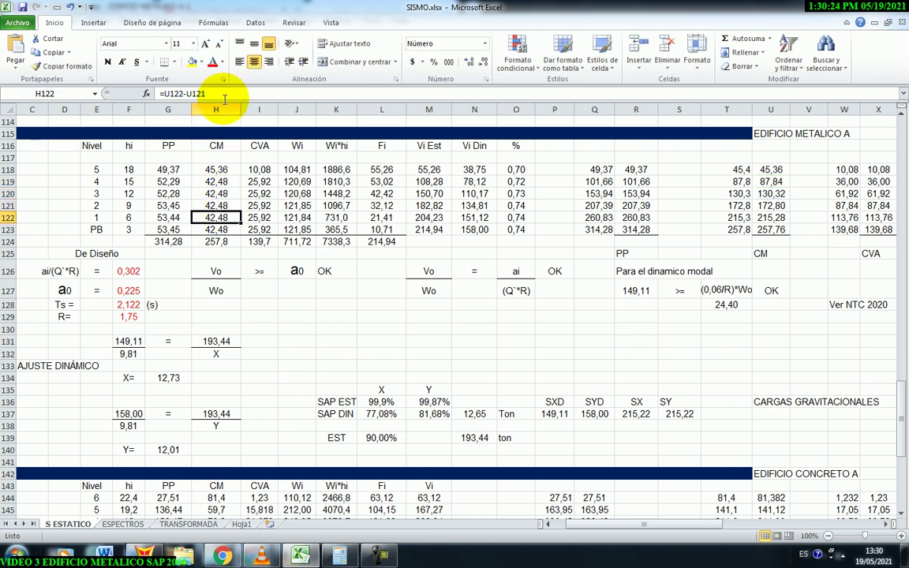
{"action": "left_click", "coordinate": [224, 93]}
{"action": "key", "text": "Return"}
{"action": "left_click", "coordinate": [297, 308]}
{"action": "left_click", "coordinate": [337, 305]}
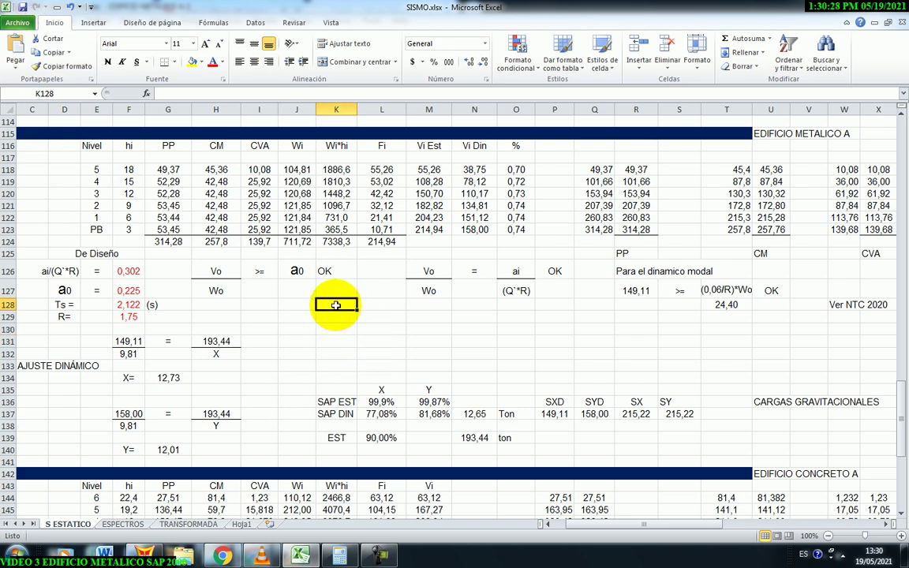
Step: Enter the slab dead load check =0,23*18*8 in cell K129 for comparison with the CM column
{"action": "left_click", "coordinate": [339, 316]}
{"action": "left_click", "coordinate": [218, 146]}
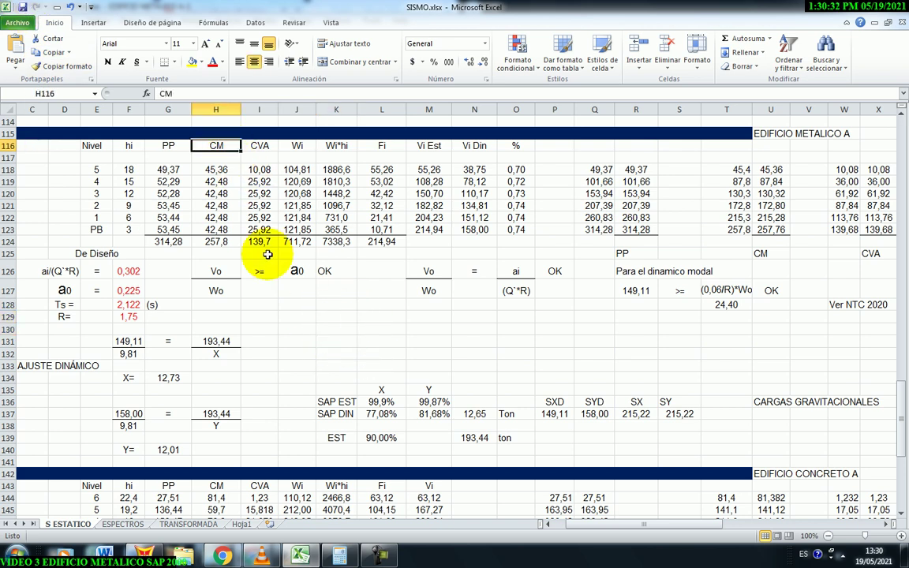
{"action": "left_click_drag", "start_coordinate": [215, 170], "coordinate": [237, 230]}
{"action": "left_click", "coordinate": [330, 314]}
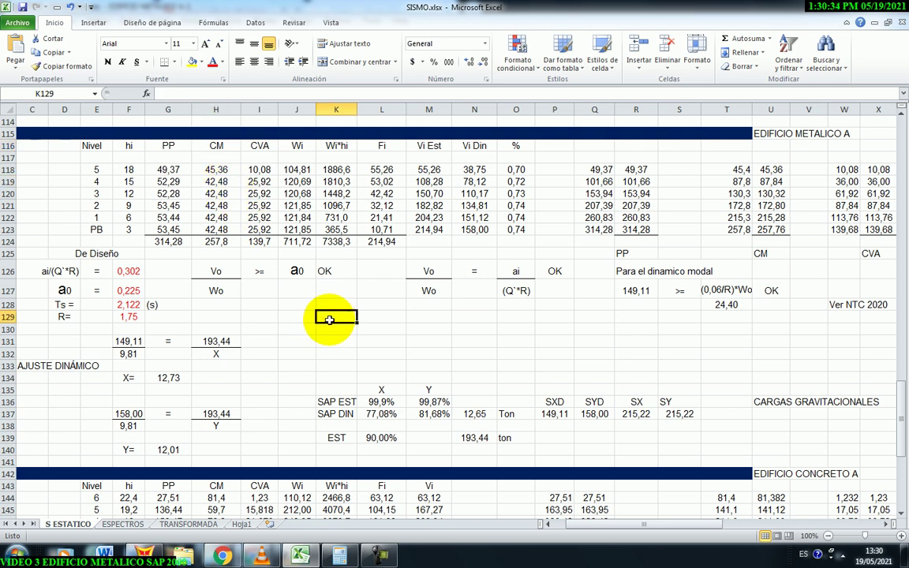
{"action": "type", "text": "=,230"}
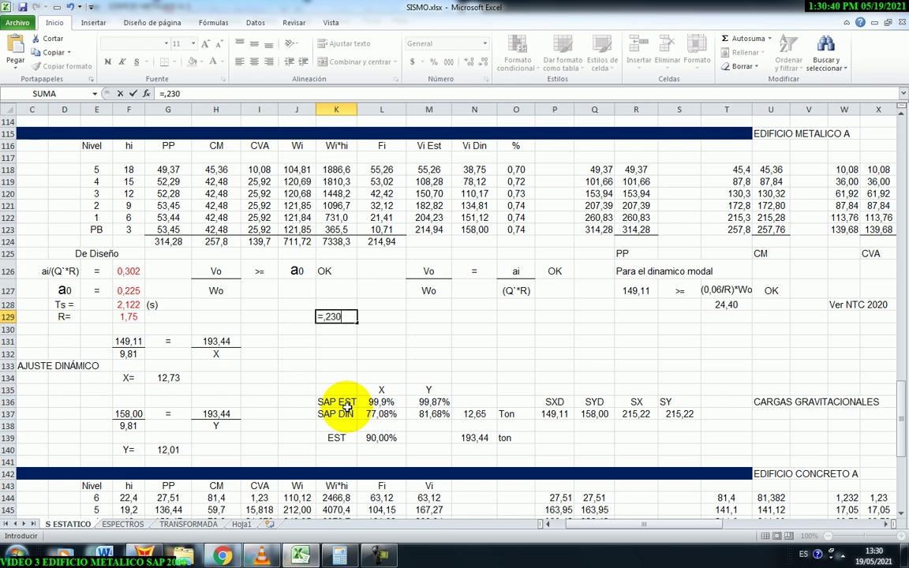
{"action": "left_click", "coordinate": [207, 93]}
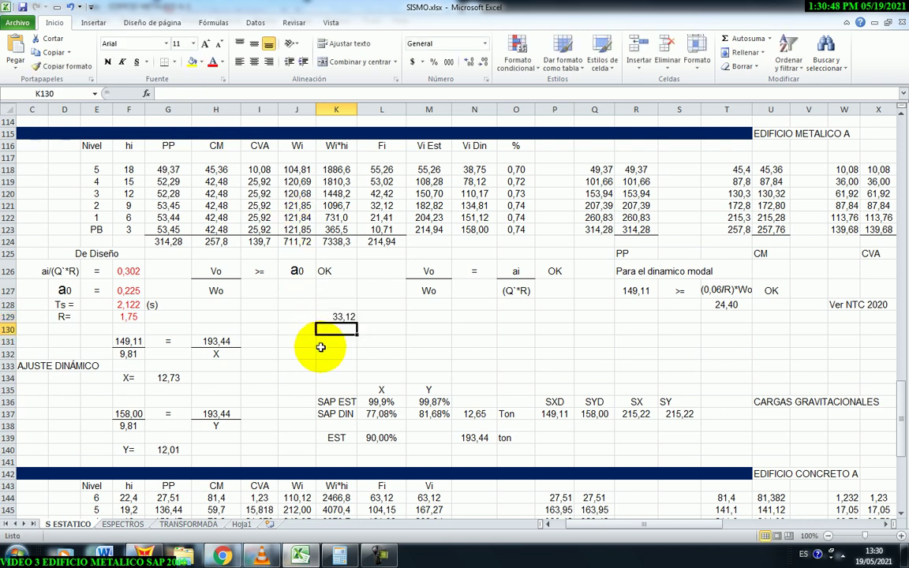
Step: Extend the check in K129 to =0,23*18*8+0,18*(18*2+8*2) and compare it with the CM weights in H119:H123
{"action": "left_click", "coordinate": [335, 317]}
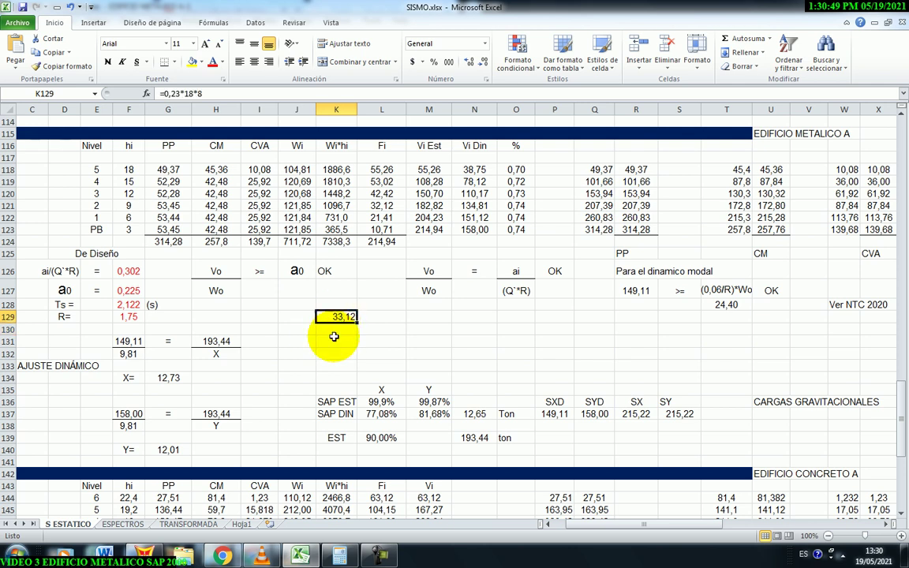
{"action": "left_click", "coordinate": [217, 93]}
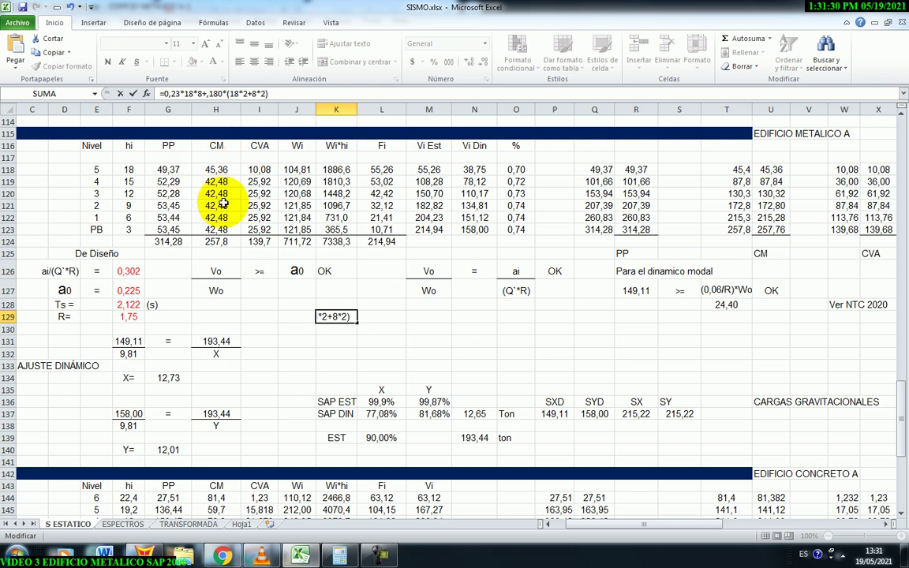
{"action": "key", "text": "Return"}
{"action": "left_click", "coordinate": [331, 317]}
{"action": "left_click_drag", "start_coordinate": [215, 182], "coordinate": [215, 229]}
{"action": "left_click", "coordinate": [339, 341]}
{"action": "left_click", "coordinate": [339, 317]}
Step: Enter the top-level check =0,25*18*8+0,18*(18*2+8*2) in L129 and compare it with the level 5 CM weight in H118
{"action": "left_click", "coordinate": [374, 317]}
{"action": "type", "text": "=,250"}
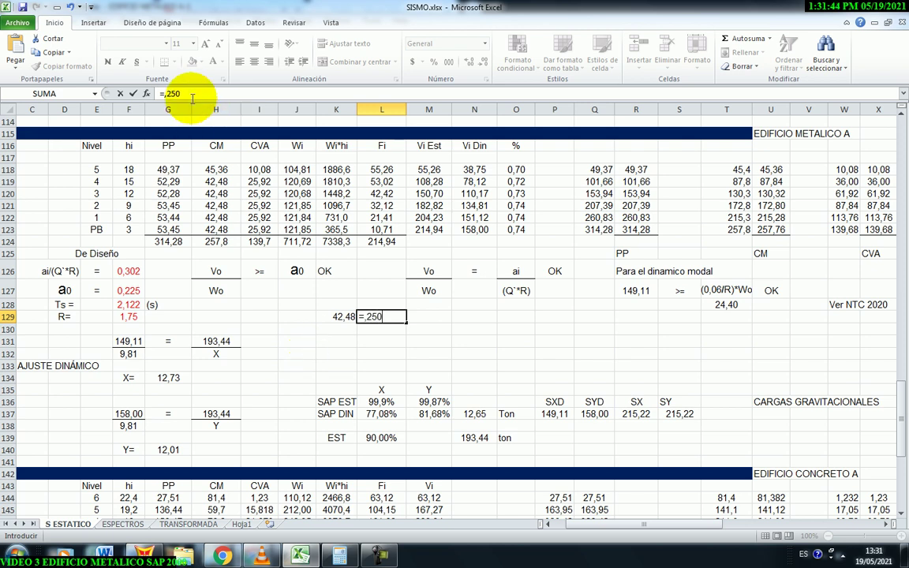
{"action": "left_click", "coordinate": [181, 93]}
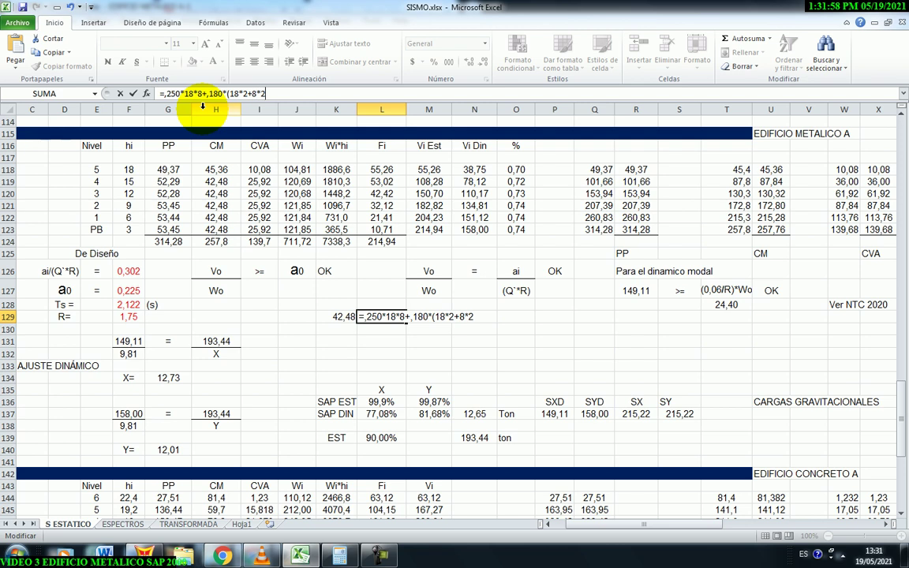
{"action": "key", "text": "Return"}
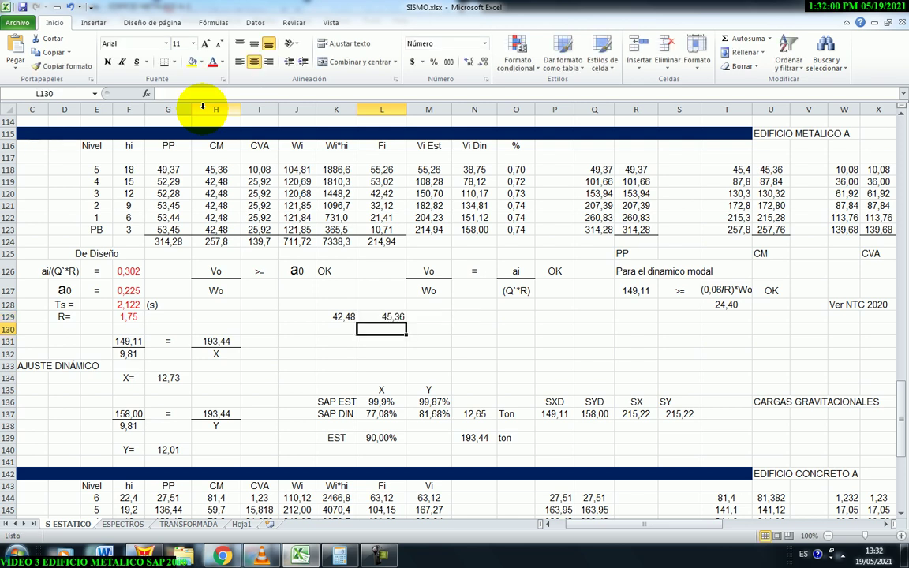
{"action": "left_click", "coordinate": [381, 316]}
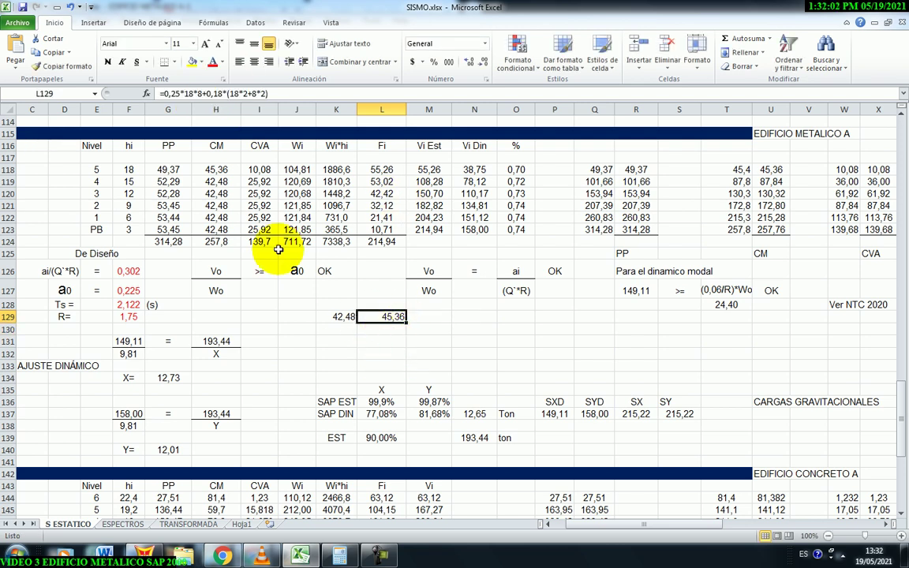
{"action": "left_click", "coordinate": [215, 170]}
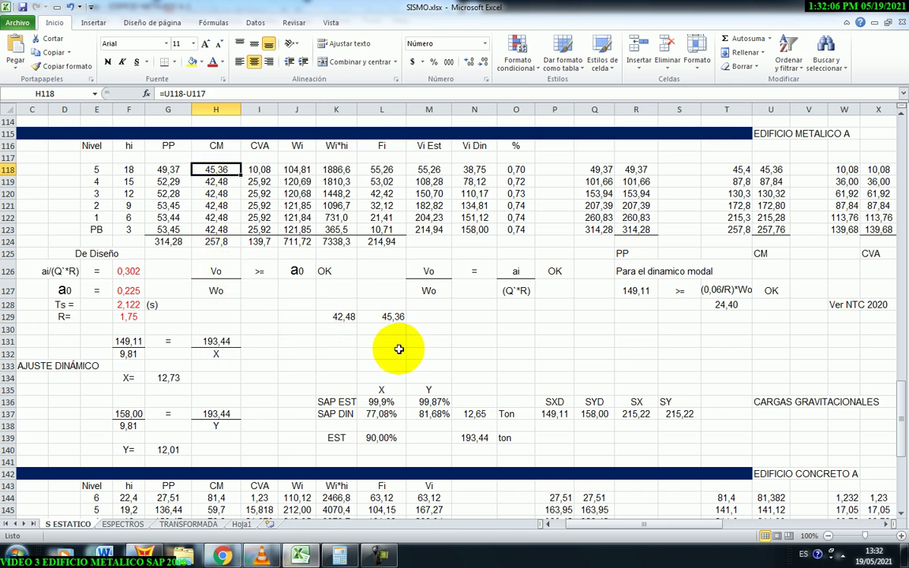
Step: Clear the two hand-calculation checks from K129:L129
{"action": "left_click_drag", "start_coordinate": [343, 317], "coordinate": [371, 319]}
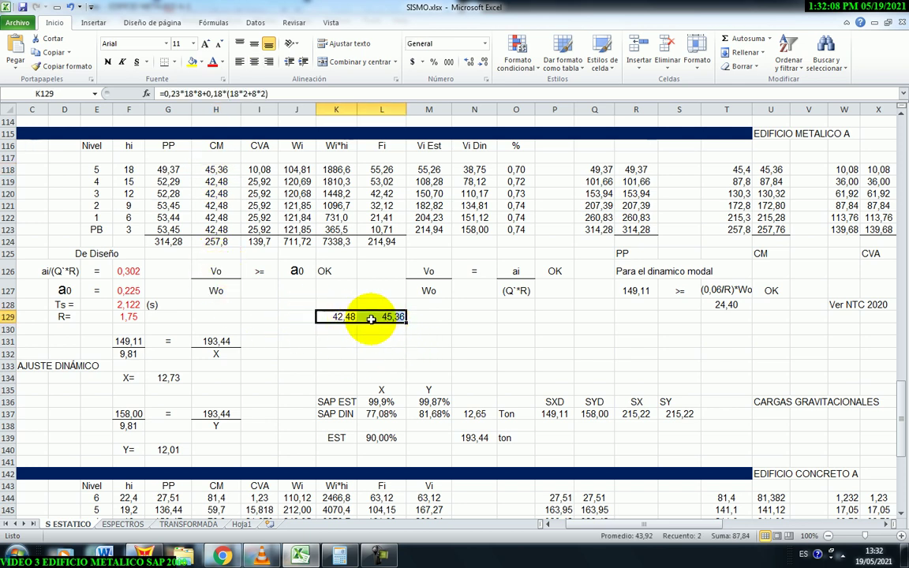
{"action": "key", "text": "Delete"}
{"action": "left_click", "coordinate": [379, 340]}
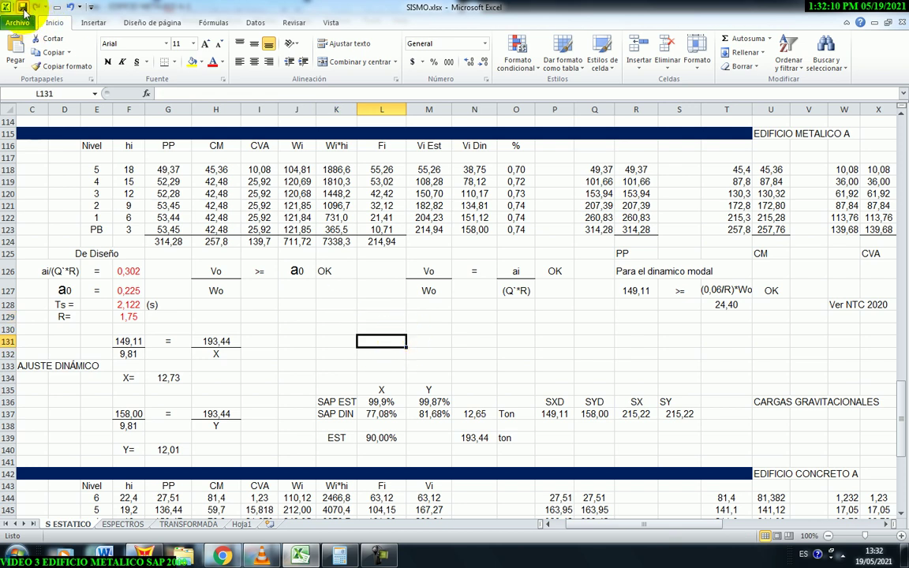
{"action": "left_click", "coordinate": [334, 304]}
{"action": "left_click", "coordinate": [590, 341]}
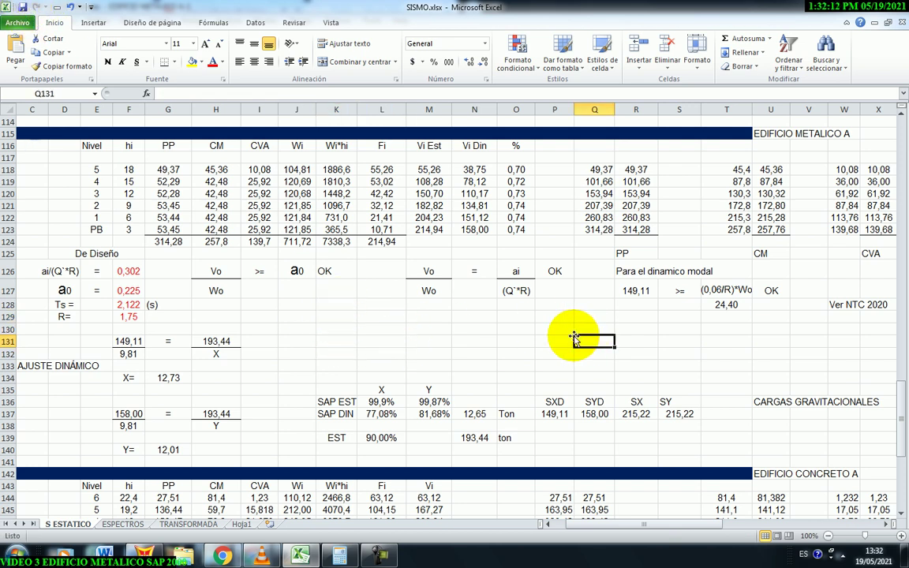
Step: Switch to SAP2000, close the section cut results and display the frames' axial force diagram for the CVA case
{"action": "left_click", "coordinate": [878, 229]}
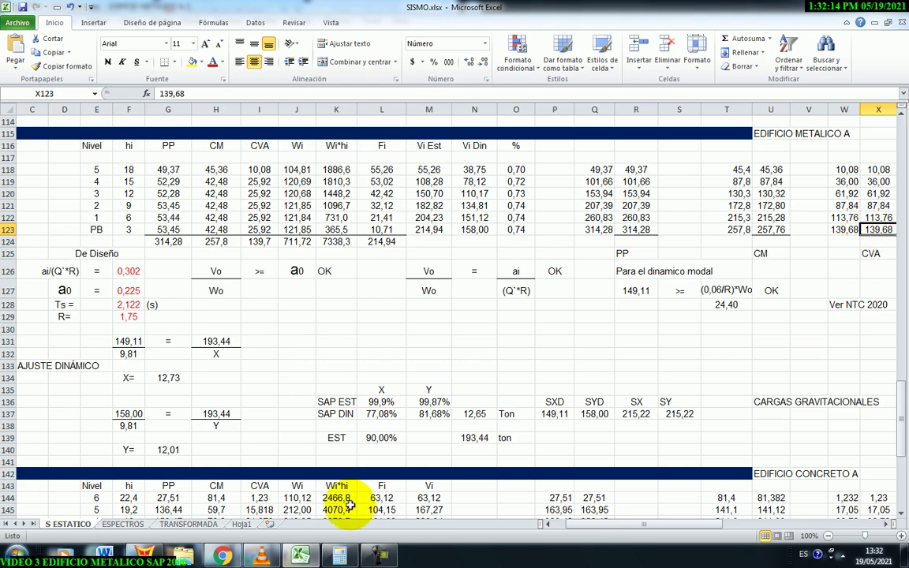
{"action": "left_click", "coordinate": [130, 489]}
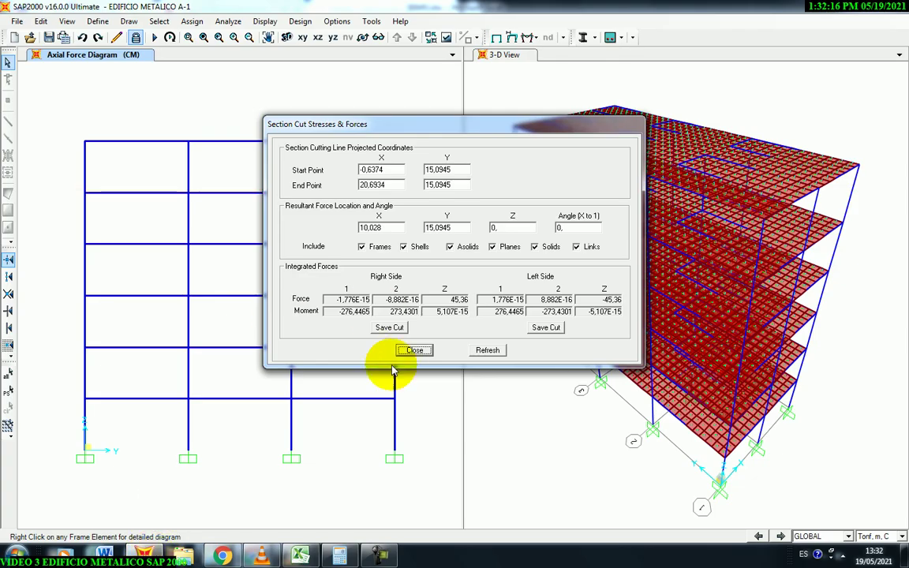
{"action": "left_click", "coordinate": [411, 349]}
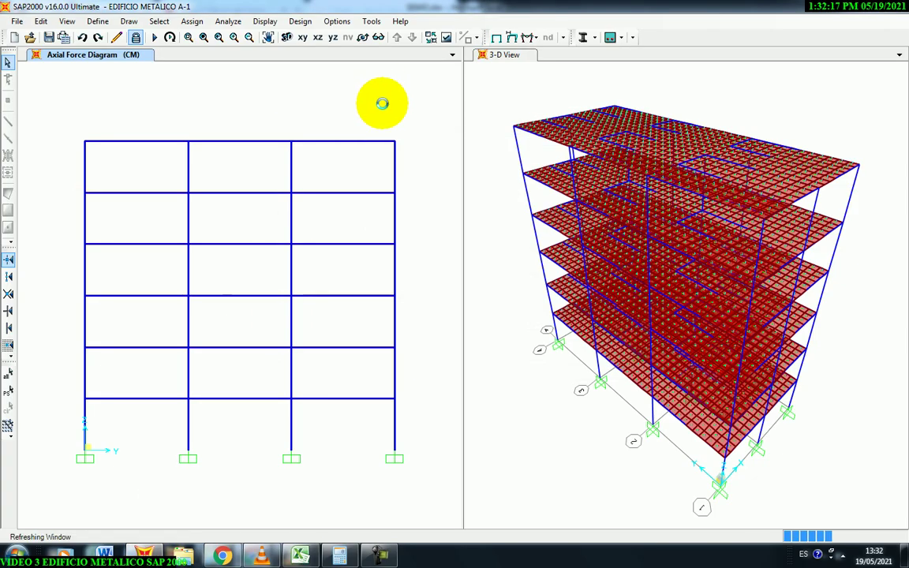
{"action": "left_click", "coordinate": [534, 38]}
{"action": "left_click", "coordinate": [552, 66]}
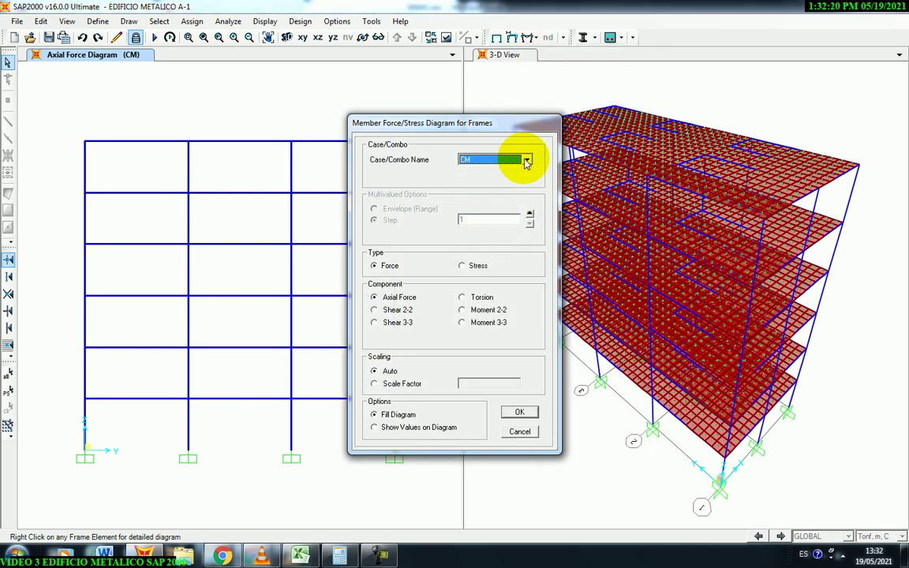
{"action": "left_click", "coordinate": [526, 160]}
{"action": "left_click", "coordinate": [490, 188]}
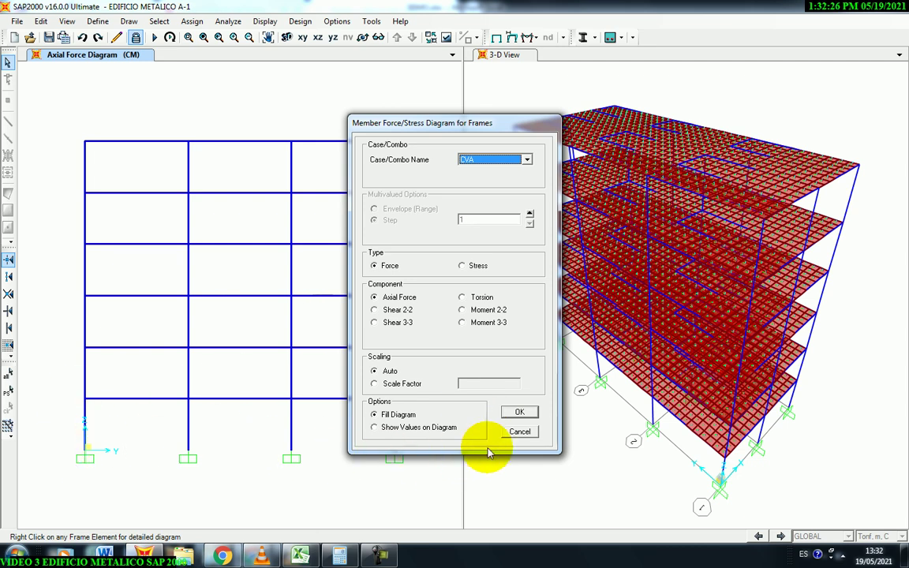
{"action": "left_click", "coordinate": [520, 413]}
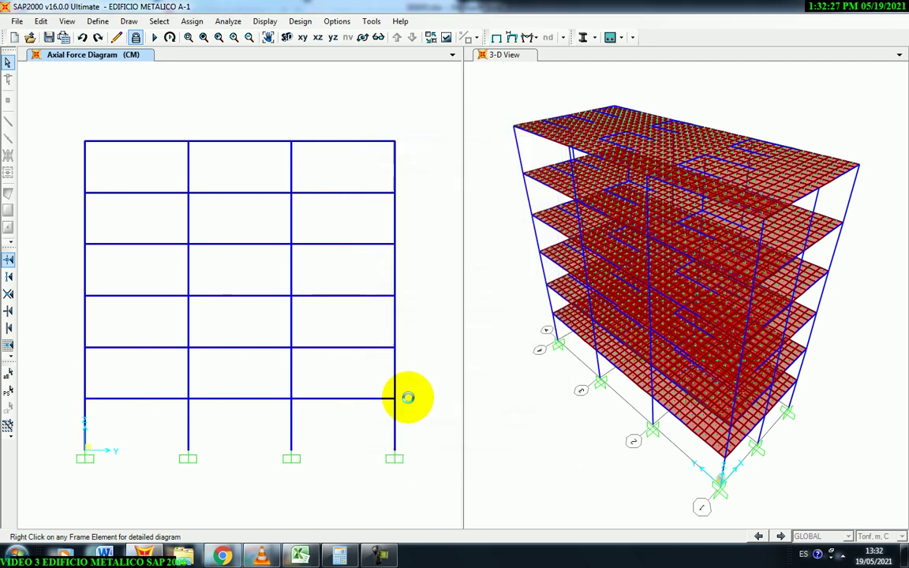
Step: Draw a level section cut just above the base supports, from about (-0,97; 0,15) to (20,14; 0,15)
{"action": "left_click", "coordinate": [130, 22]}
{"action": "left_click", "coordinate": [166, 265]}
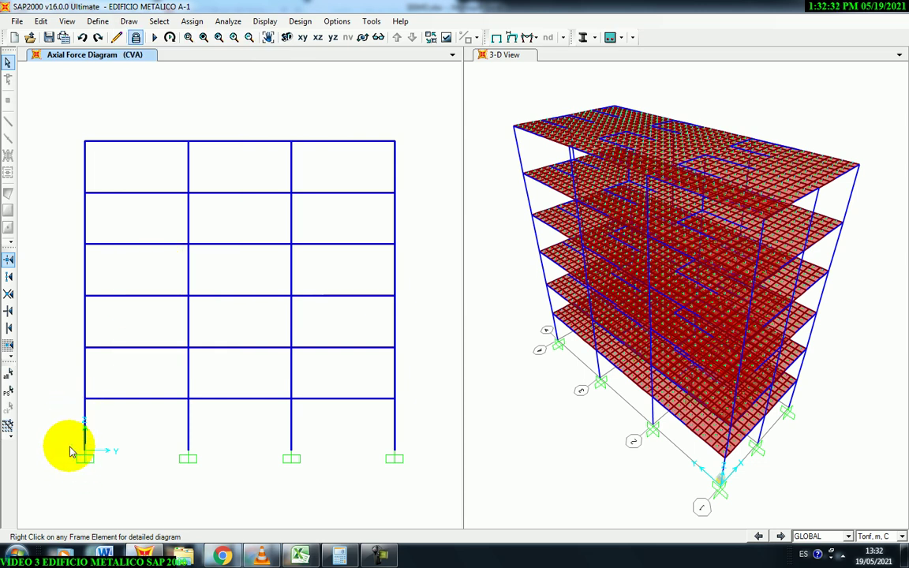
{"action": "left_click_drag", "start_coordinate": [69, 452], "coordinate": [426, 451]}
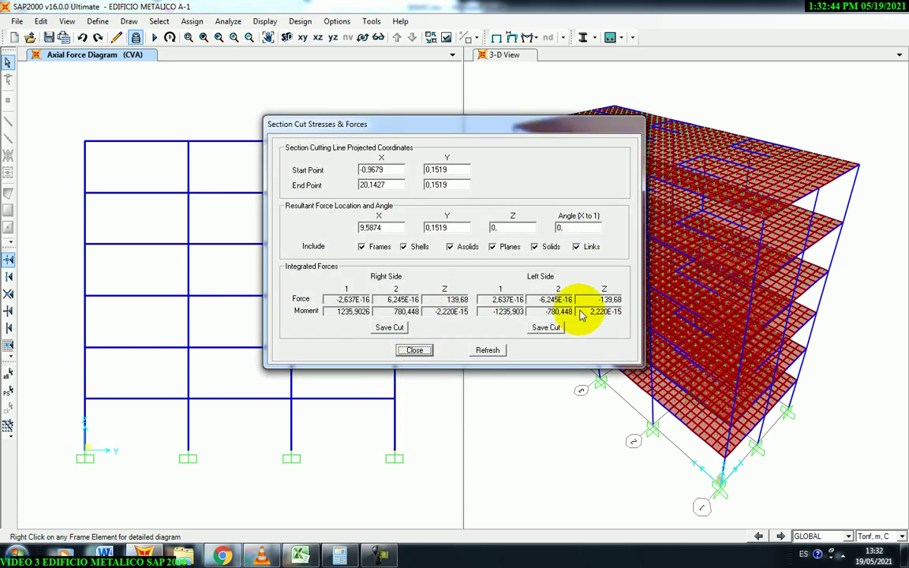
Step: Compare the base cut's Z force with the PB accumulated CVA weight in X123 of SISMO.xlsx, and close the cut results
{"action": "left_click", "coordinate": [299, 556]}
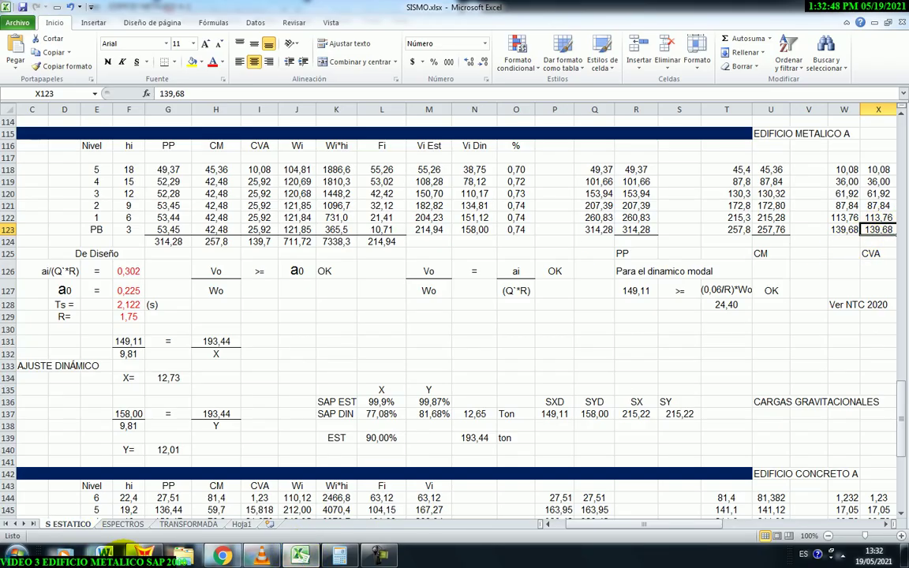
{"action": "left_click", "coordinate": [102, 553]}
{"action": "left_click", "coordinate": [396, 331]}
Step: Draw a level section cut just above the first row of beams, from about (-0,71; 3,13) to (19,22; 3,13)
{"action": "left_click", "coordinate": [171, 38]}
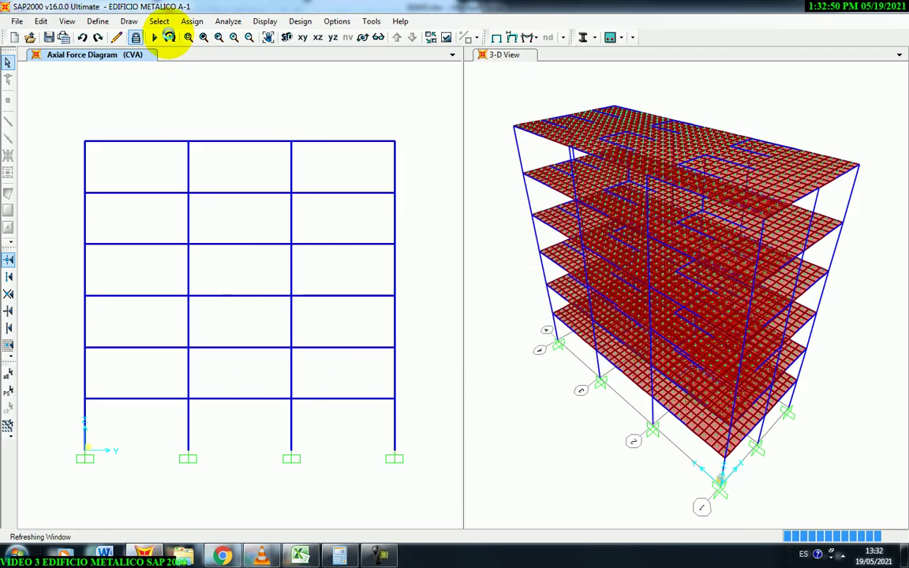
{"action": "left_click", "coordinate": [129, 21]}
{"action": "left_click", "coordinate": [186, 263]}
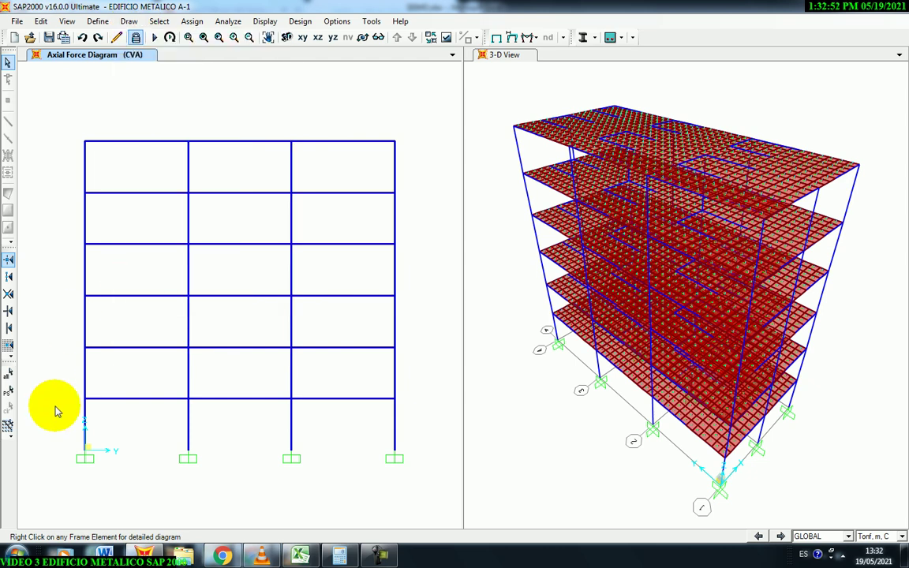
{"action": "left_click_drag", "start_coordinate": [72, 402], "coordinate": [411, 403]}
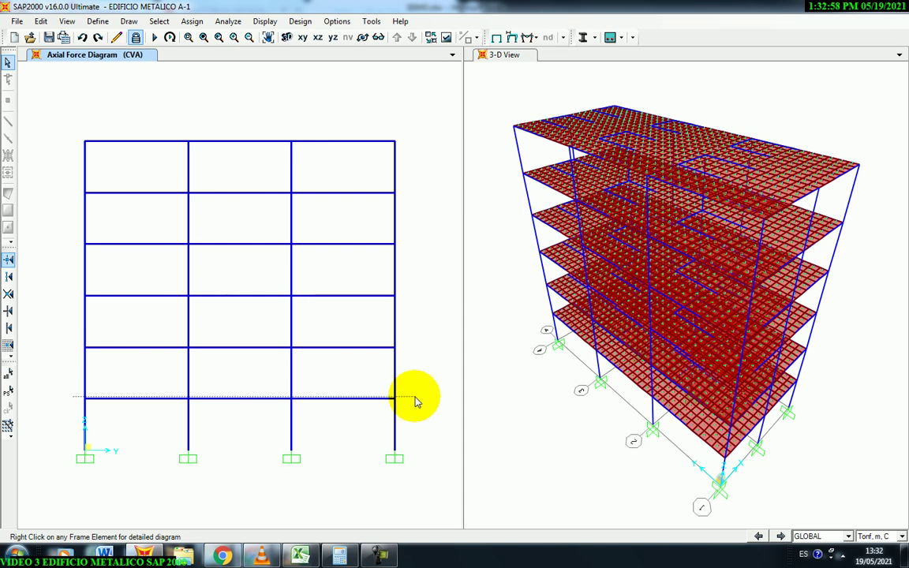
{"action": "left_click_drag", "start_coordinate": [417, 402], "coordinate": [416, 399]}
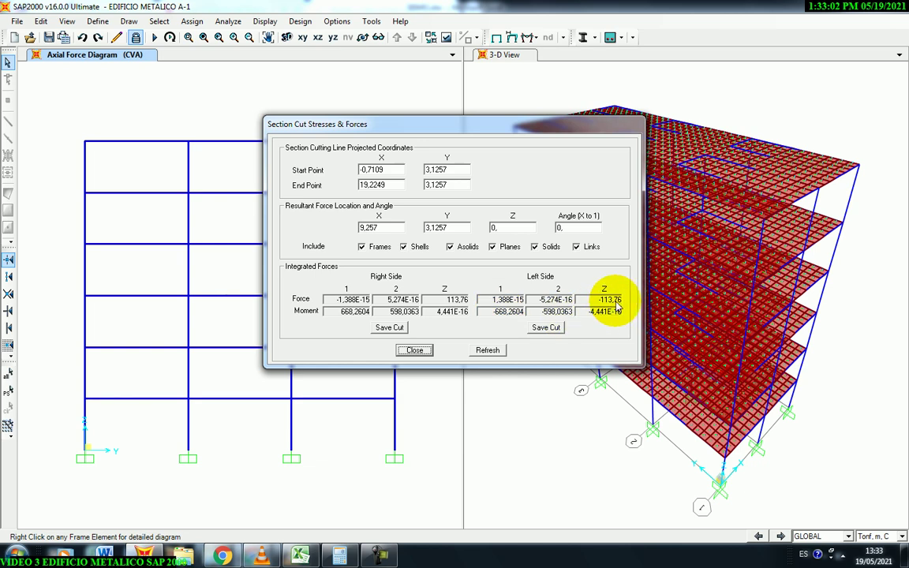
Step: Compare this cut's Z force with the level 1 accumulated CVA weight in X122 of SISMO.xlsx, and close the cut results
{"action": "left_click", "coordinate": [300, 555]}
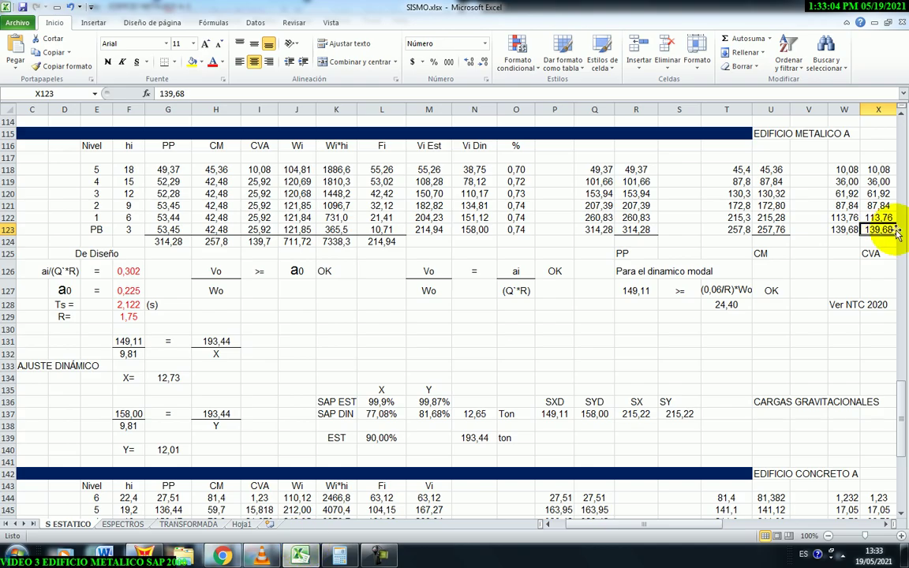
{"action": "key", "text": "alt+Tab"}
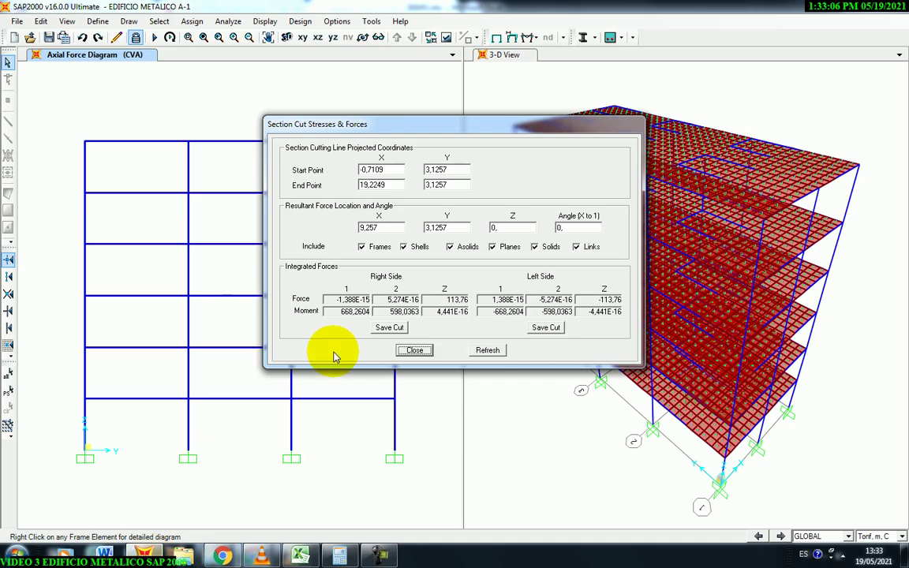
{"action": "left_click", "coordinate": [415, 351]}
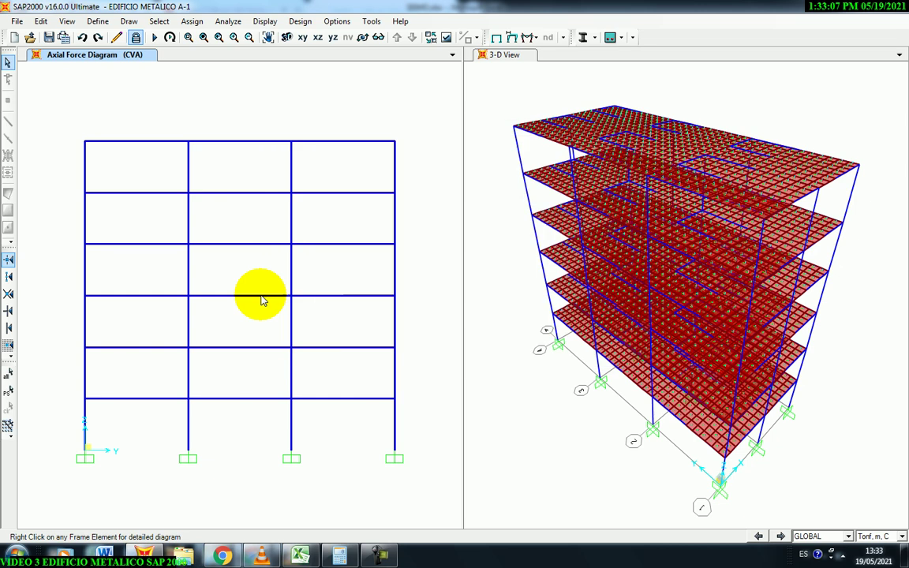
Step: Draw a level section cut just above the second row of beams, from about (-0,49; 6,14) to (19,85; 6,14)
{"action": "left_click", "coordinate": [128, 21]}
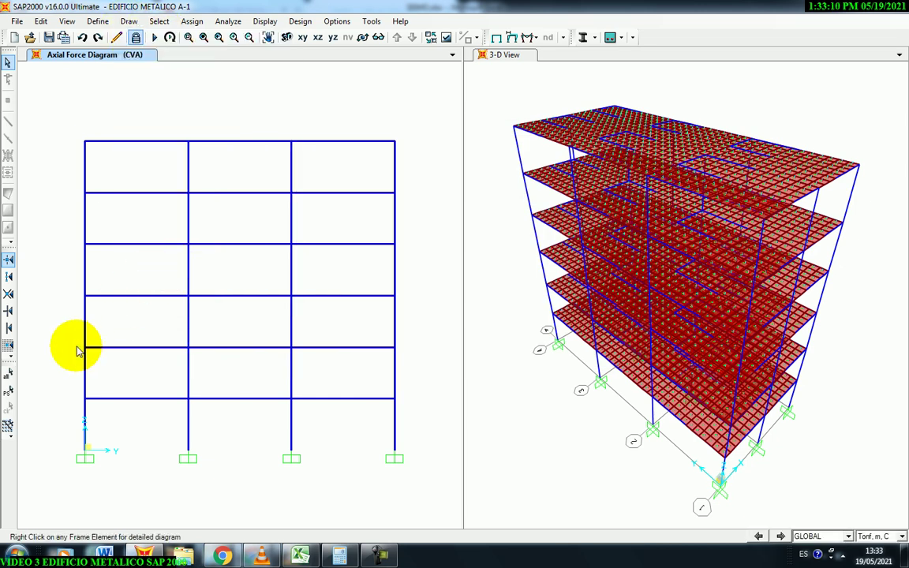
{"action": "left_click_drag", "start_coordinate": [77, 349], "coordinate": [422, 351]}
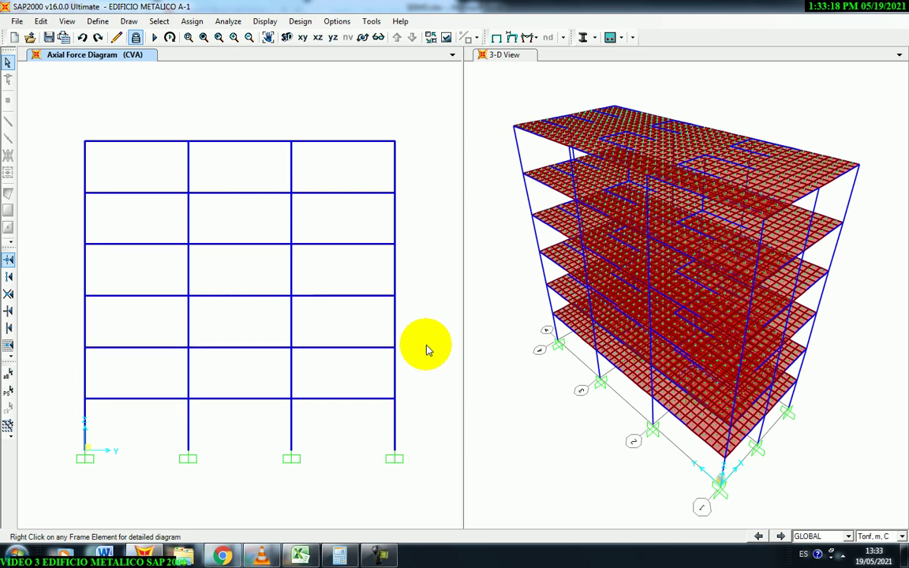
{"action": "left_click_drag", "start_coordinate": [426, 350], "coordinate": [426, 350]}
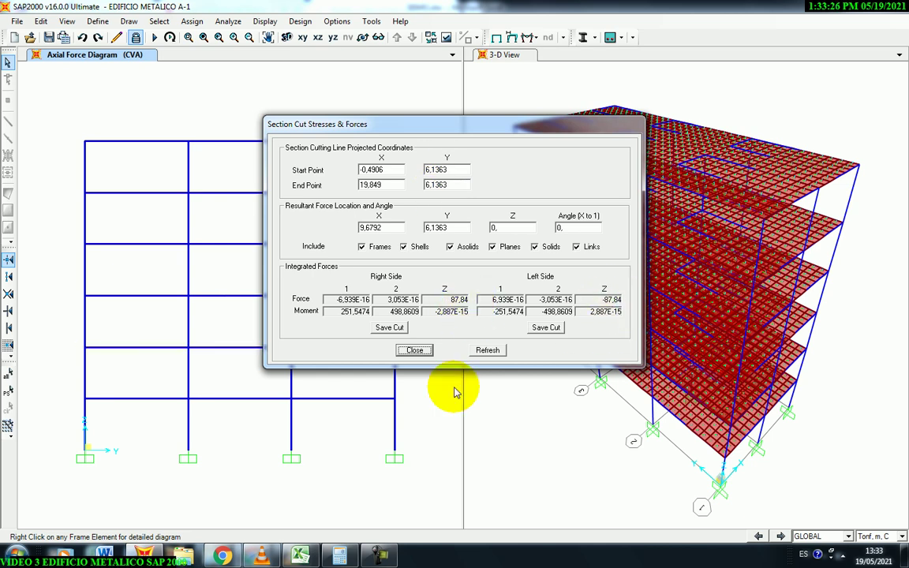
Step: Compare this cut's Z force with the level 2 accumulated CVA weight in X121 of SISMO.xlsx, and close the cut results
{"action": "left_click", "coordinate": [300, 556]}
{"action": "left_click", "coordinate": [878, 205]}
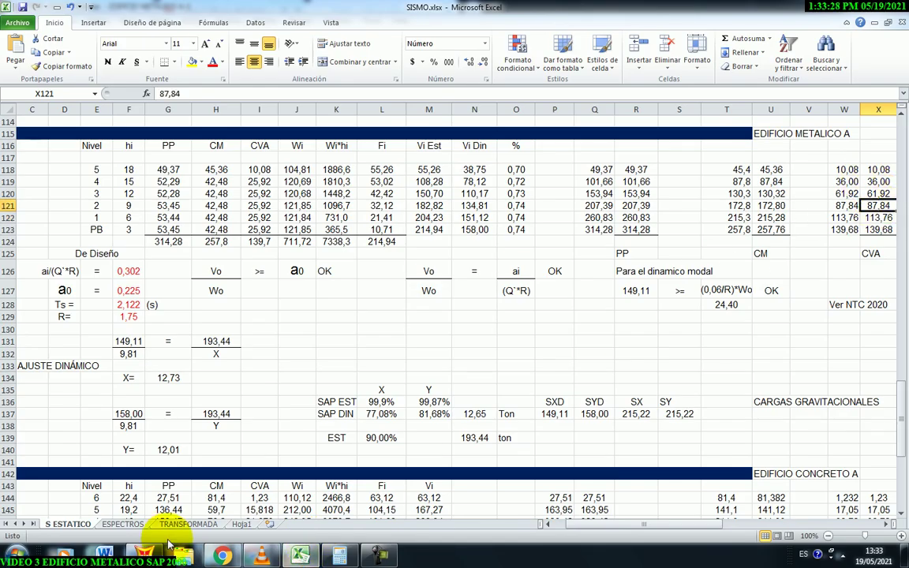
{"action": "key", "text": "alt+Tab"}
{"action": "left_click", "coordinate": [414, 349]}
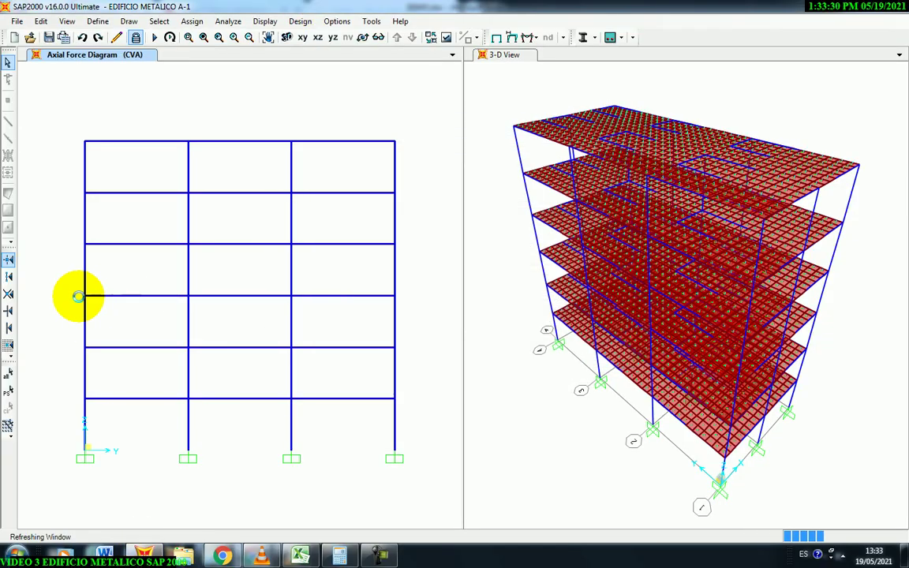
Step: Draw a level section cut just above the third row of beams, from about (-0,64; 9,18) to (20,40; 9,18)
{"action": "left_click", "coordinate": [83, 297]}
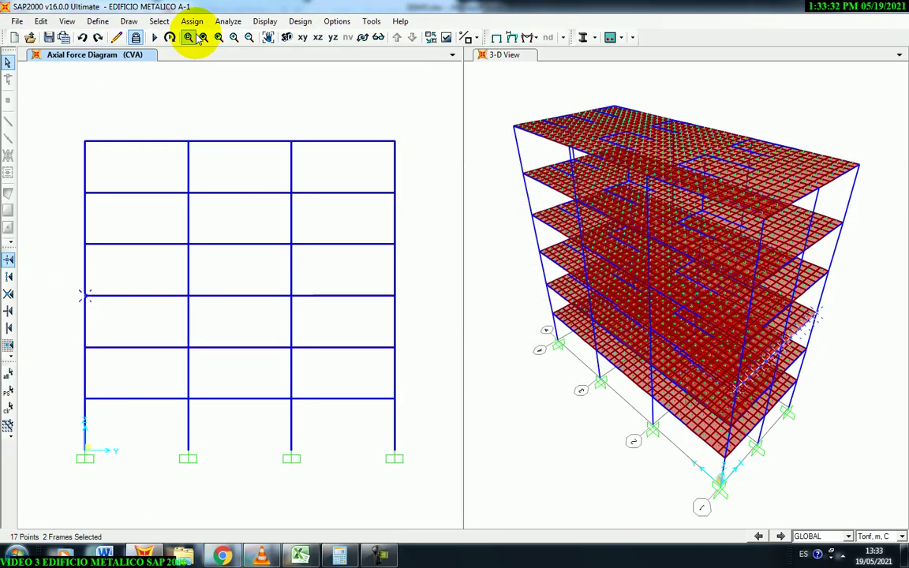
{"action": "left_click", "coordinate": [129, 21]}
{"action": "left_click", "coordinate": [158, 261]}
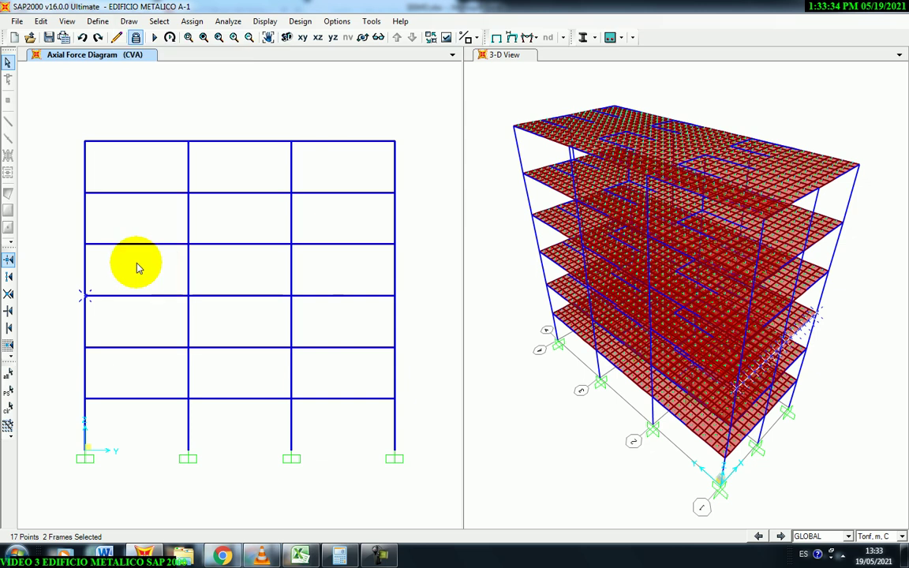
{"action": "left_click_drag", "start_coordinate": [76, 294], "coordinate": [402, 285]}
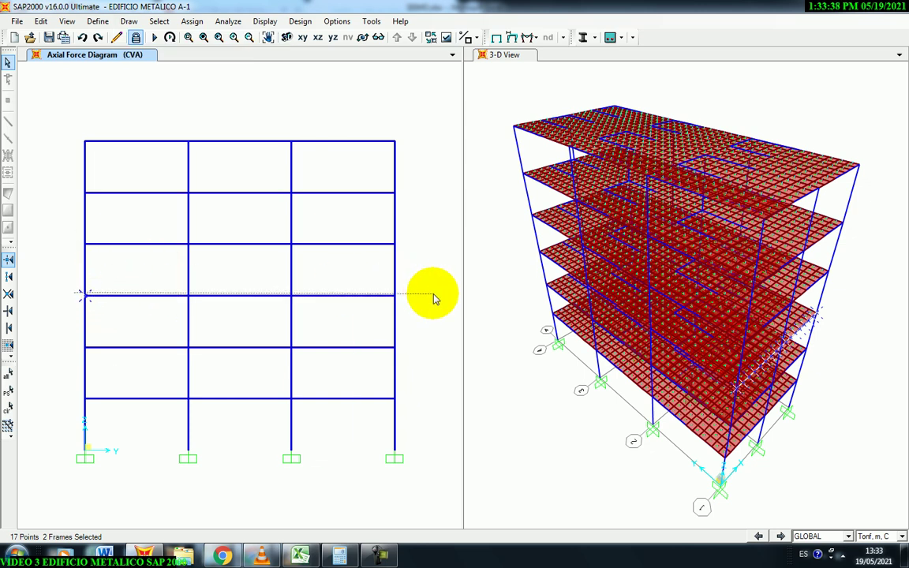
{"action": "left_click_drag", "start_coordinate": [434, 295], "coordinate": [437, 299]}
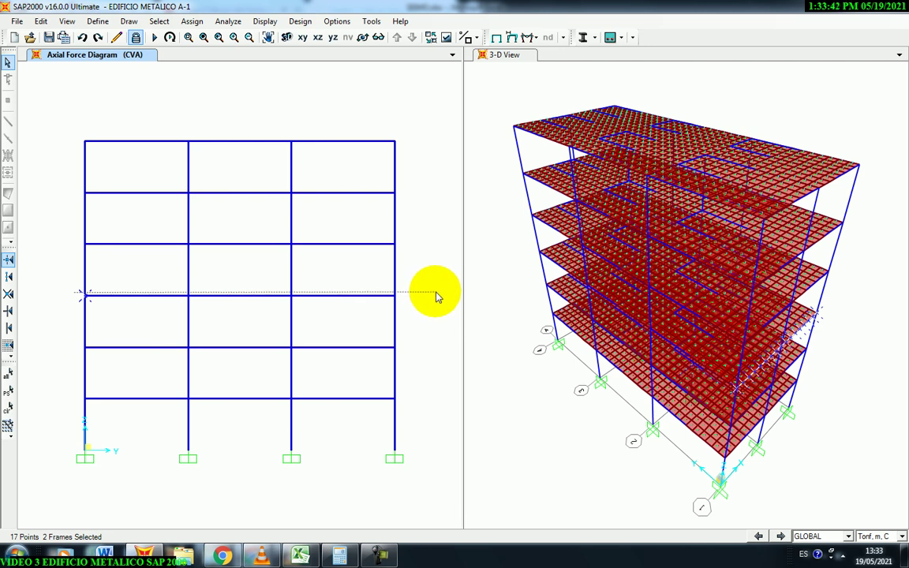
{"action": "left_click_drag", "start_coordinate": [436, 298], "coordinate": [437, 298]}
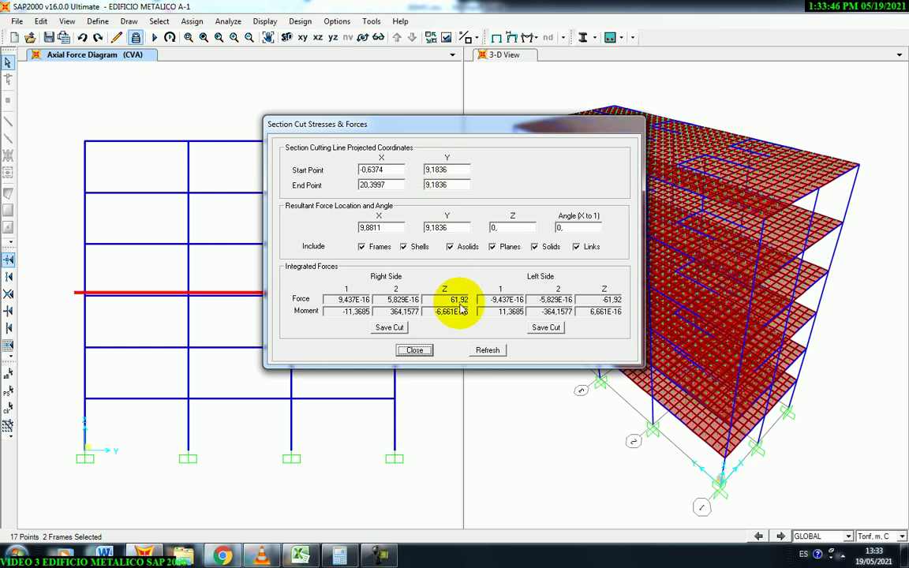
Step: Compare this cut's Z force with the level 3 accumulated CVA weight in X120 of SISMO.xlsx, and close the cut results
{"action": "left_click", "coordinate": [300, 555]}
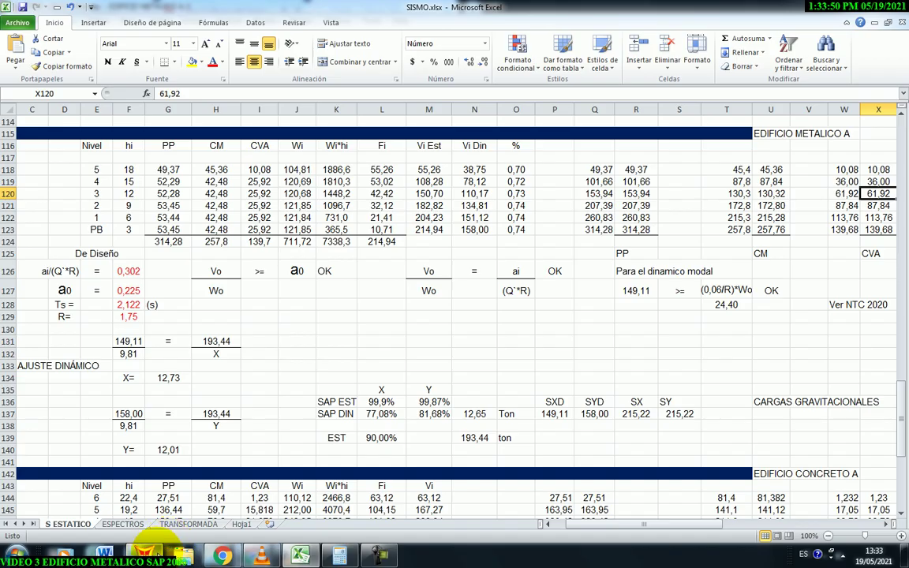
{"action": "left_click", "coordinate": [144, 554]}
{"action": "left_click", "coordinate": [413, 348]}
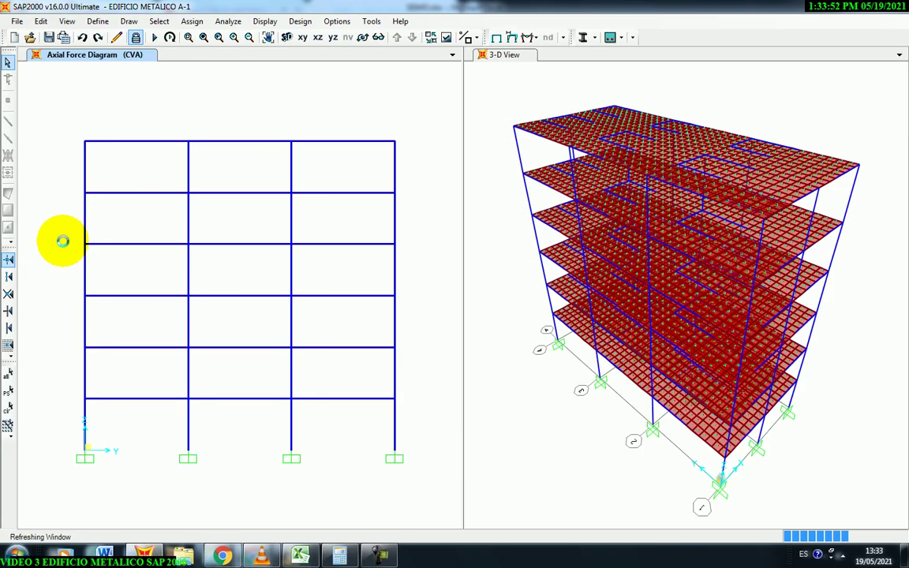
Step: Draw a level section cut just above the fourth row of beams, from about (-0,56; 12,27) to (19,34; 12,27)
{"action": "left_click", "coordinate": [128, 22]}
{"action": "left_click", "coordinate": [167, 266]}
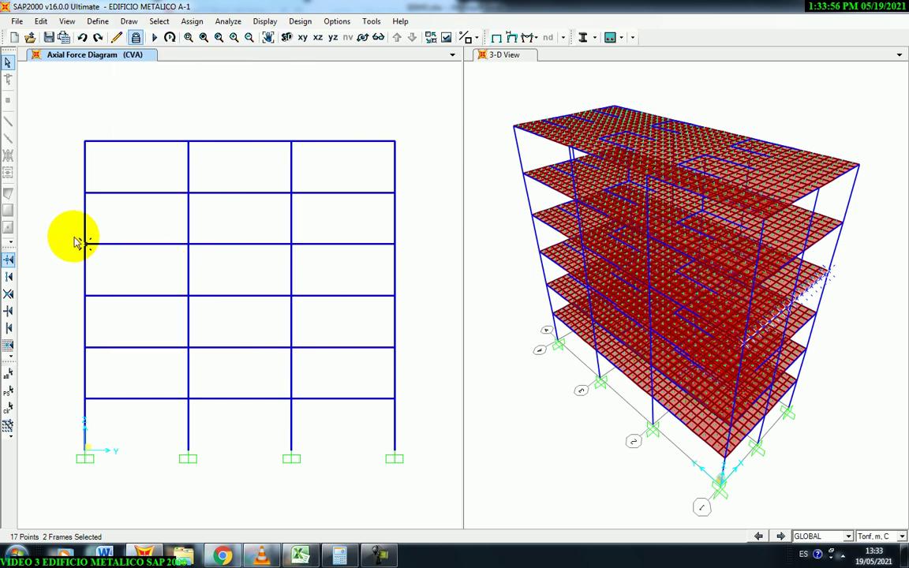
{"action": "left_click_drag", "start_coordinate": [82, 243], "coordinate": [411, 247]}
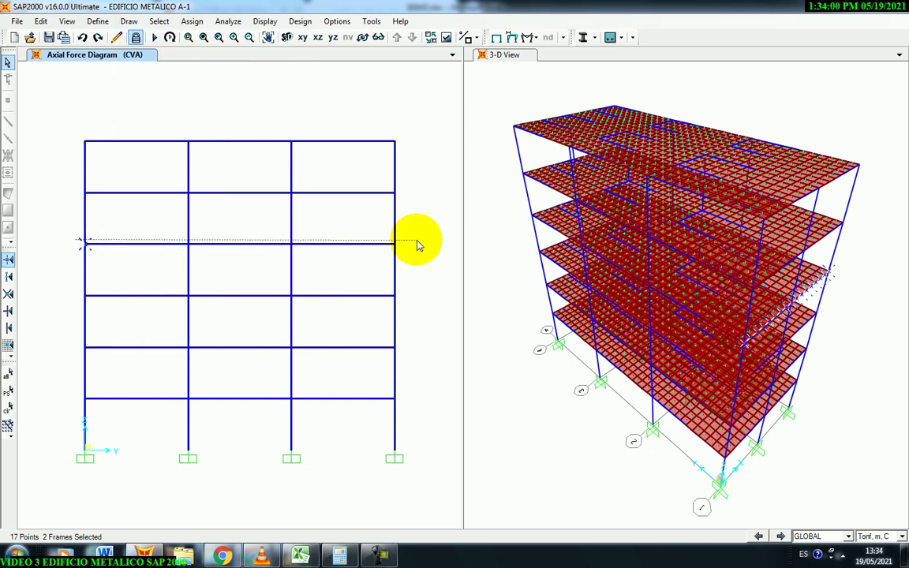
{"action": "left_click_drag", "start_coordinate": [418, 244], "coordinate": [418, 244]}
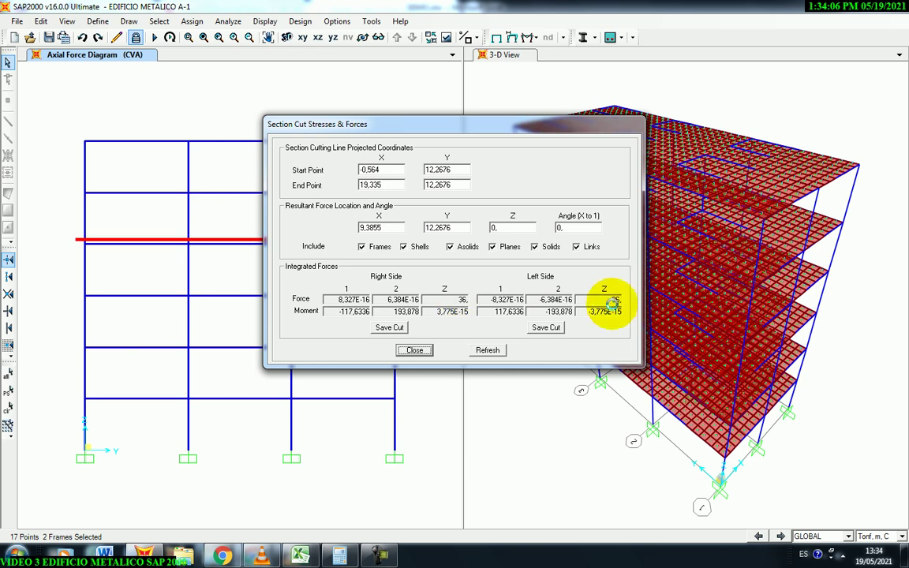
Step: Compare this cut's Z force with the level 4 accumulated CVA weight in X119 of SISMO.xlsx, and close the cut results
{"action": "left_click", "coordinate": [300, 554]}
{"action": "key", "text": "Up"}
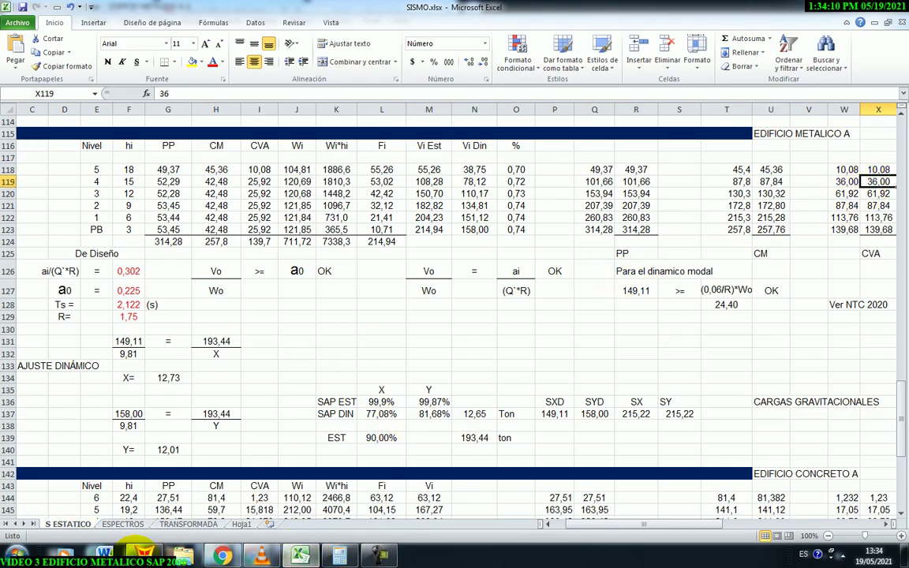
{"action": "left_click", "coordinate": [146, 554]}
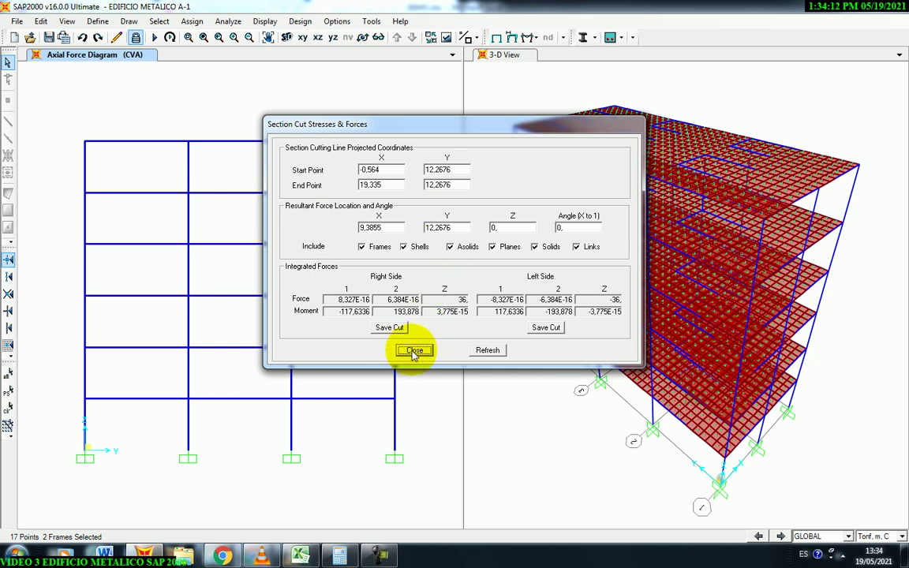
{"action": "left_click", "coordinate": [414, 352]}
Step: Draw a level section cut just above the fifth row of beams, about y = 15,17, and compare its Z force with X118 of SISMO.xlsx
{"action": "left_click", "coordinate": [128, 22]}
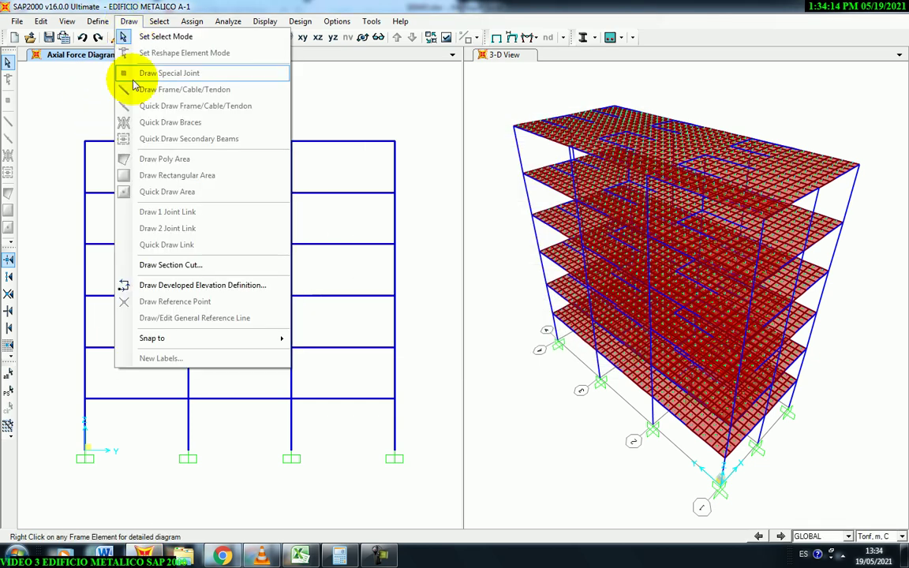
{"action": "left_click", "coordinate": [150, 271]}
{"action": "left_click_drag", "start_coordinate": [69, 191], "coordinate": [427, 193]}
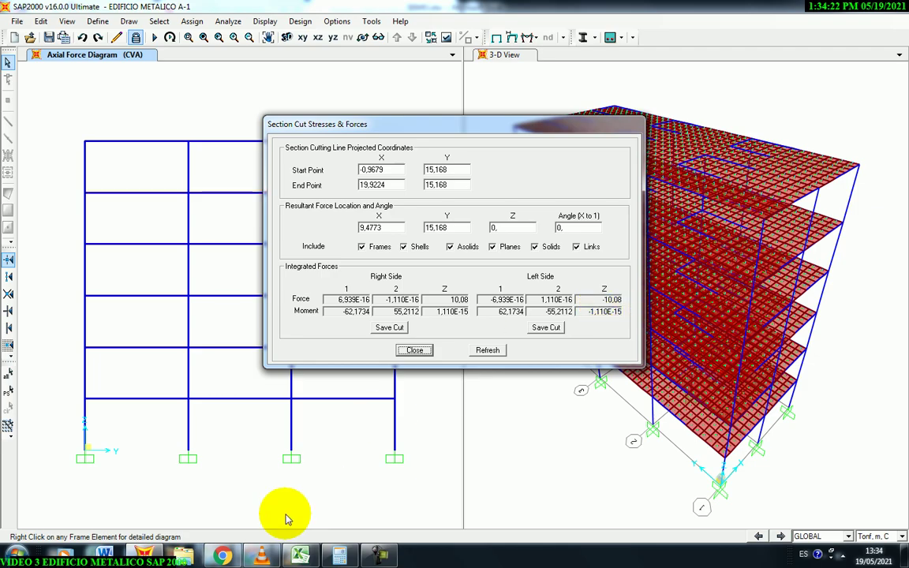
{"action": "left_click", "coordinate": [298, 555]}
{"action": "left_click", "coordinate": [883, 167]}
Step: Examine the per-level CVA formulas from I118 down, which subtract consecutive accumulated weights in column X
{"action": "left_click", "coordinate": [298, 341]}
{"action": "left_click", "coordinate": [261, 168]}
{"action": "left_click", "coordinate": [250, 93]}
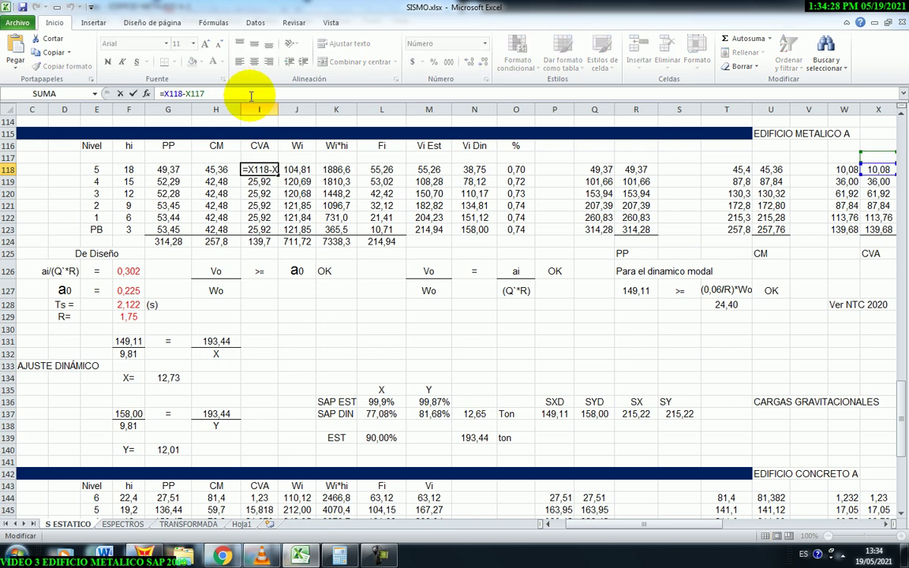
{"action": "key", "text": "Return"}
{"action": "left_click", "coordinate": [239, 93]}
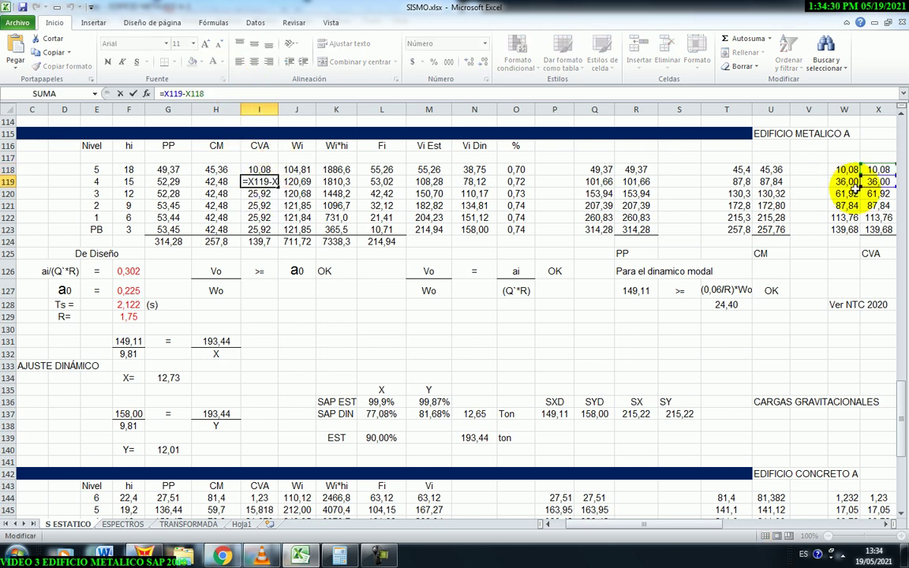
{"action": "key", "text": "Return"}
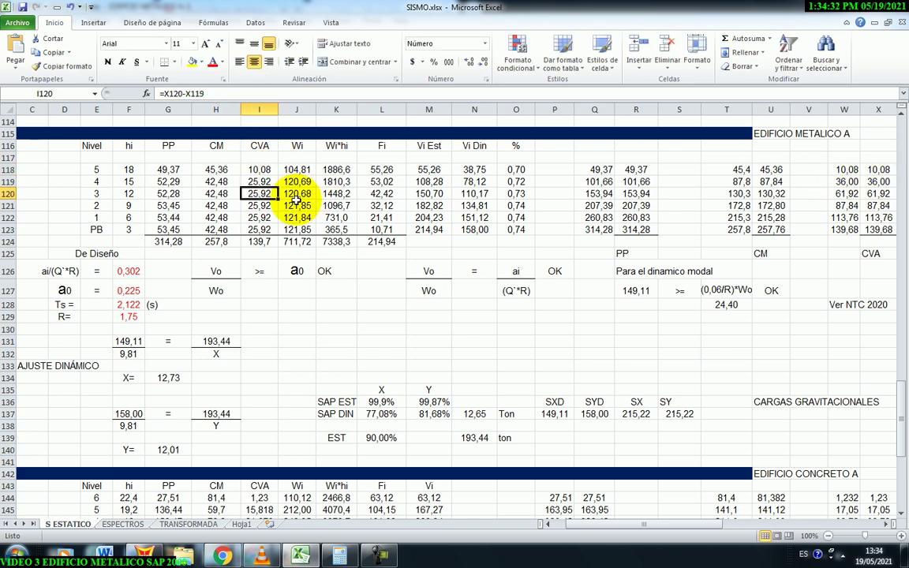
{"action": "left_click", "coordinate": [260, 94]}
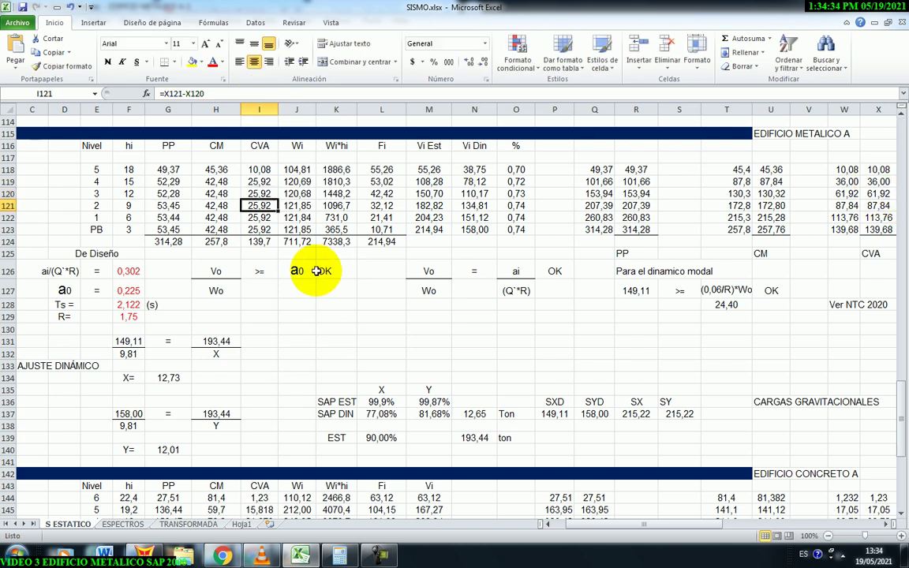
Step: Calculate a typical floor's CVA weight in J129 with =0,18*18*8 and compare it with the level 4 value in I119
{"action": "left_click", "coordinate": [302, 329]}
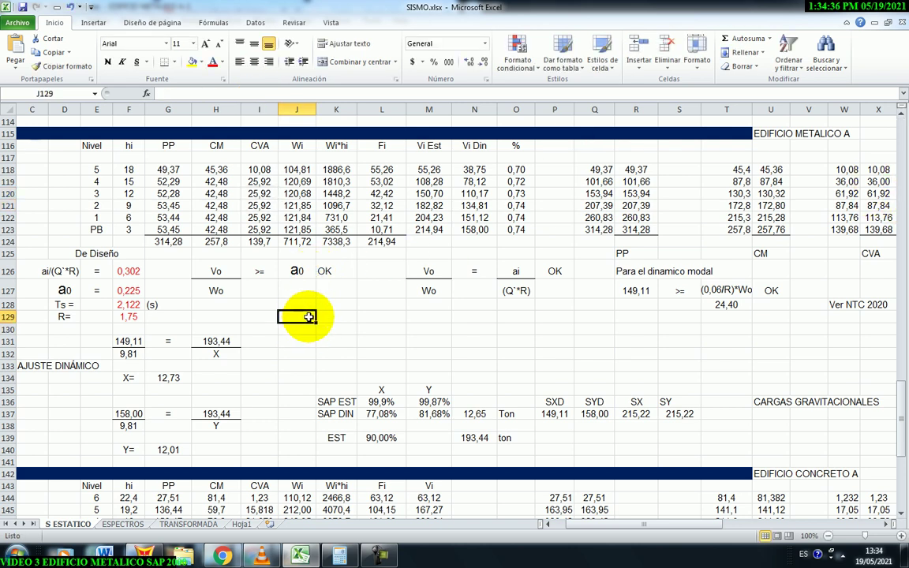
{"action": "type", "text": "=,1*18*8"}
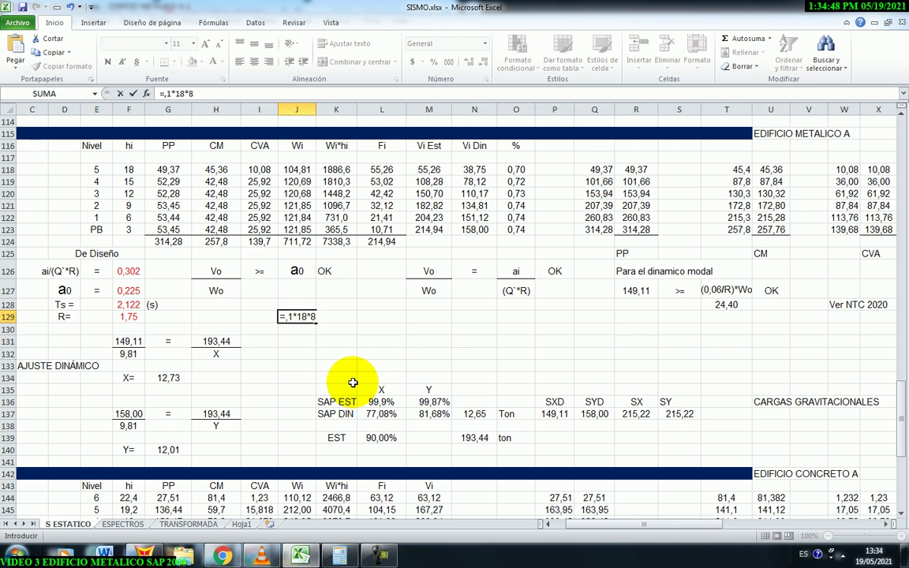
{"action": "key", "text": "Return"}
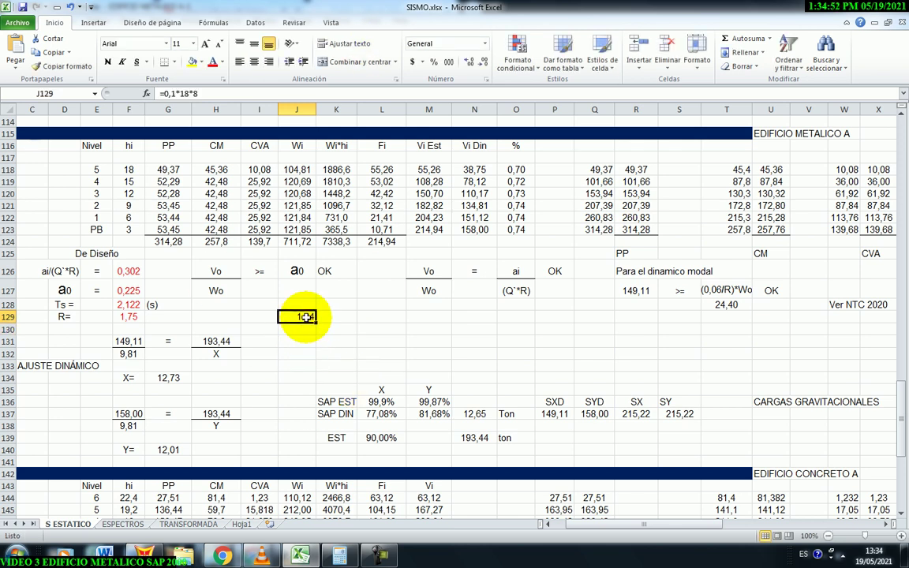
{"action": "left_click", "coordinate": [189, 93]}
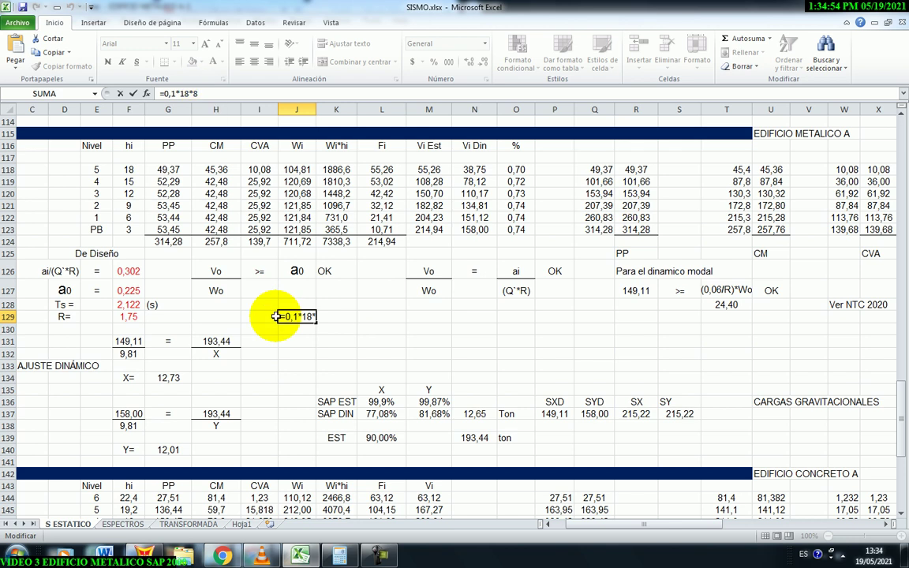
{"action": "left_click", "coordinate": [172, 93]}
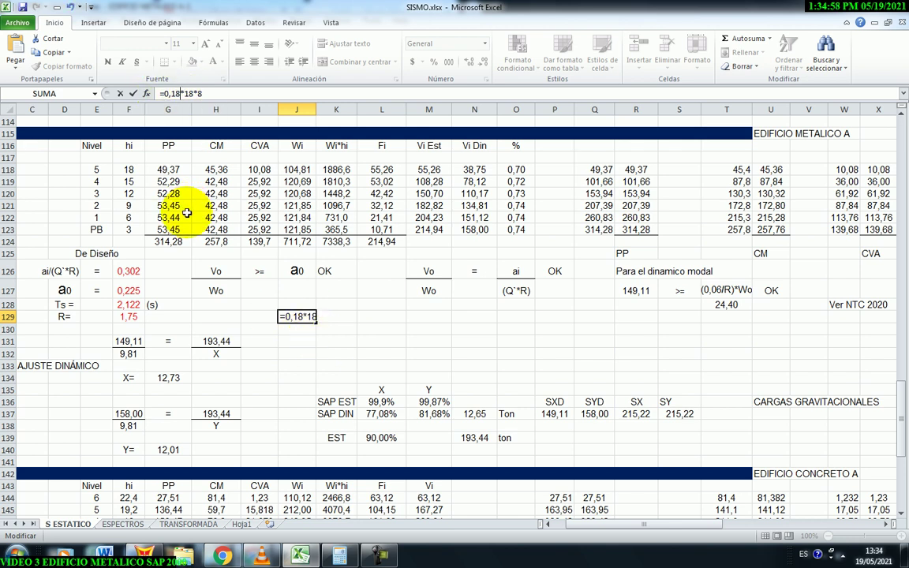
{"action": "key", "text": "Return"}
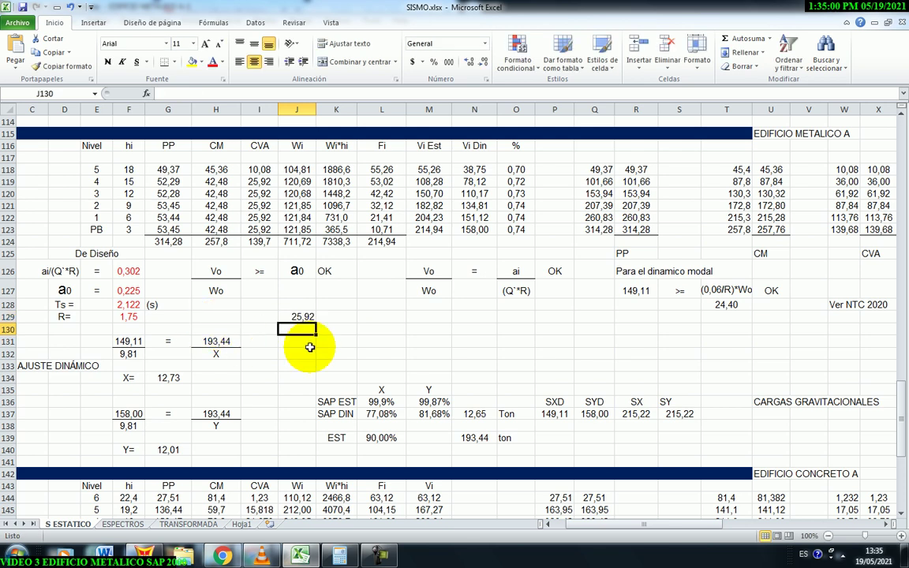
{"action": "left_click", "coordinate": [299, 317]}
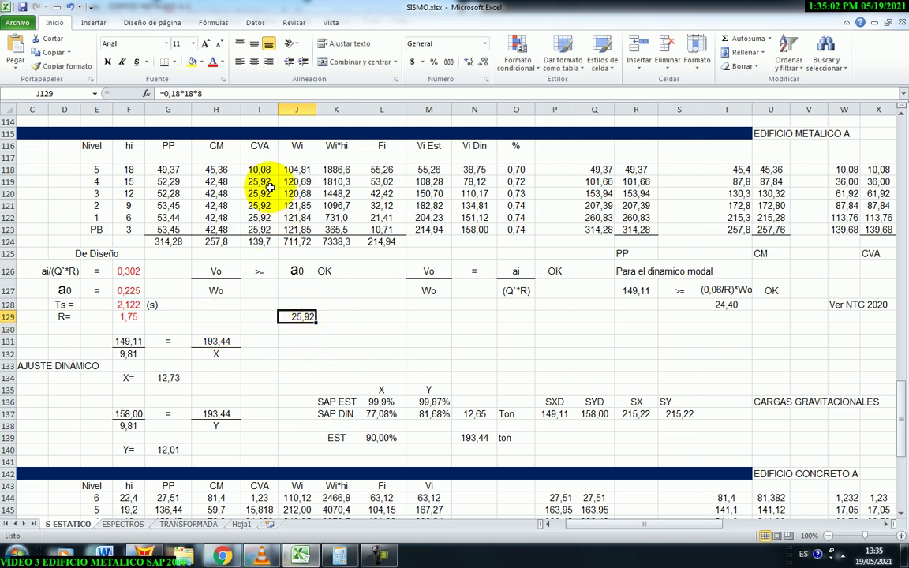
{"action": "left_click", "coordinate": [249, 179]}
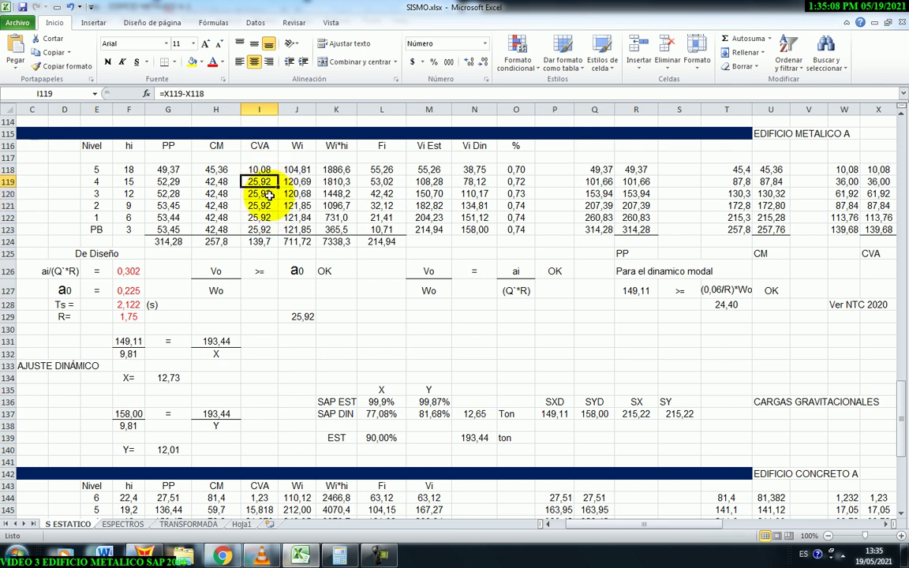
Step: Calculate the roof's CVA weight in K129 with =0,070*18*8 and compare it with the level 5 value in I118
{"action": "left_click", "coordinate": [335, 327]}
{"action": "type", "text": "=0,070*18*8"}
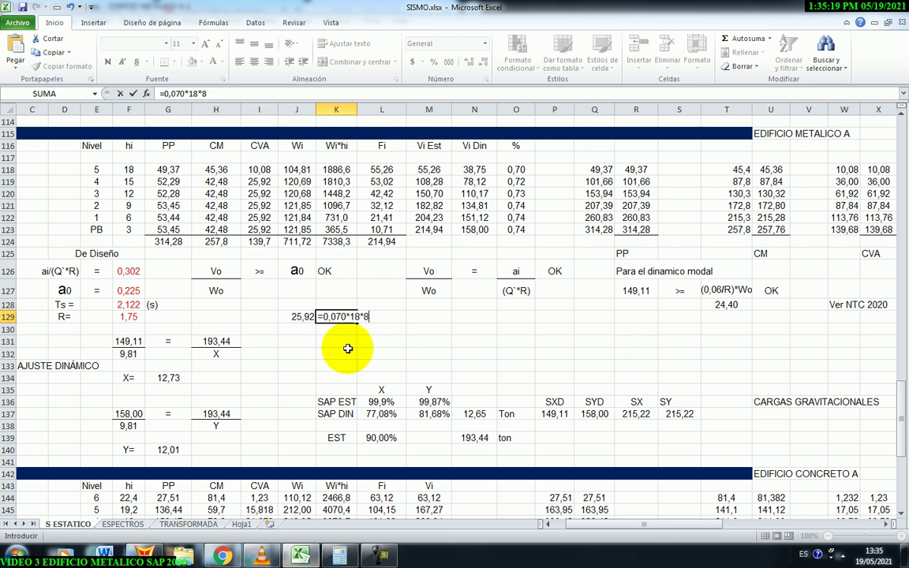
{"action": "key", "text": "Return"}
{"action": "left_click", "coordinate": [337, 318]}
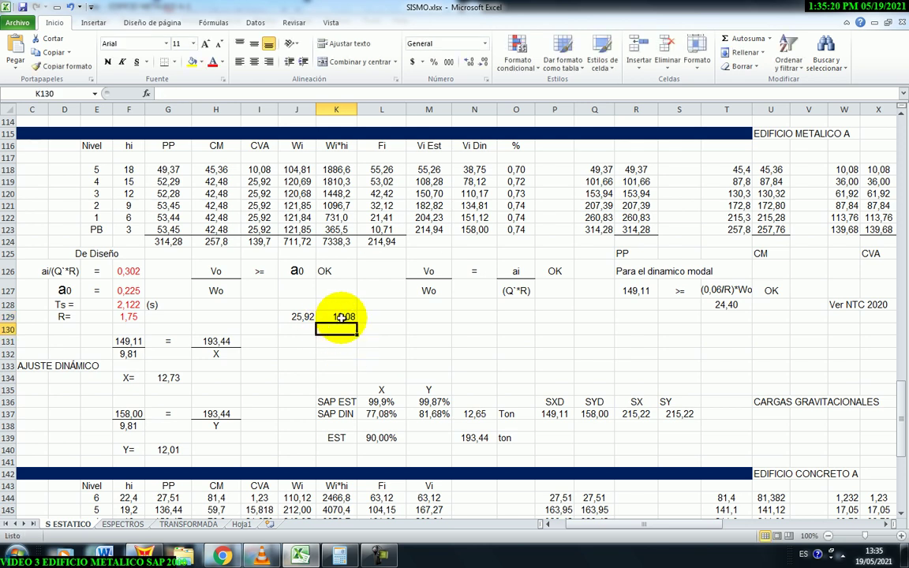
{"action": "left_click", "coordinate": [259, 169]}
Step: Clear the two CVA check calculations from J129 and K129
{"action": "left_click_drag", "start_coordinate": [302, 316], "coordinate": [381, 330]}
{"action": "key", "text": "Delete"}
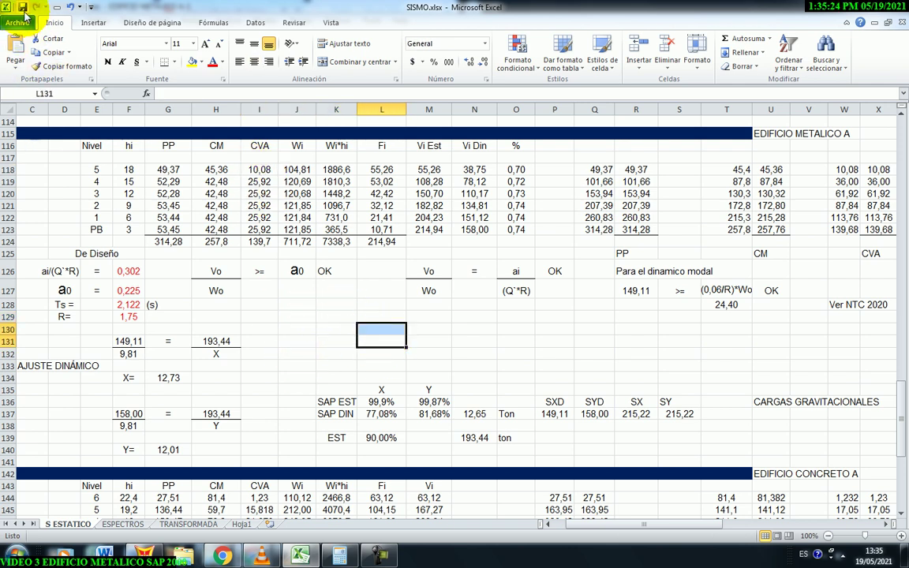
{"action": "left_click", "coordinate": [429, 340]}
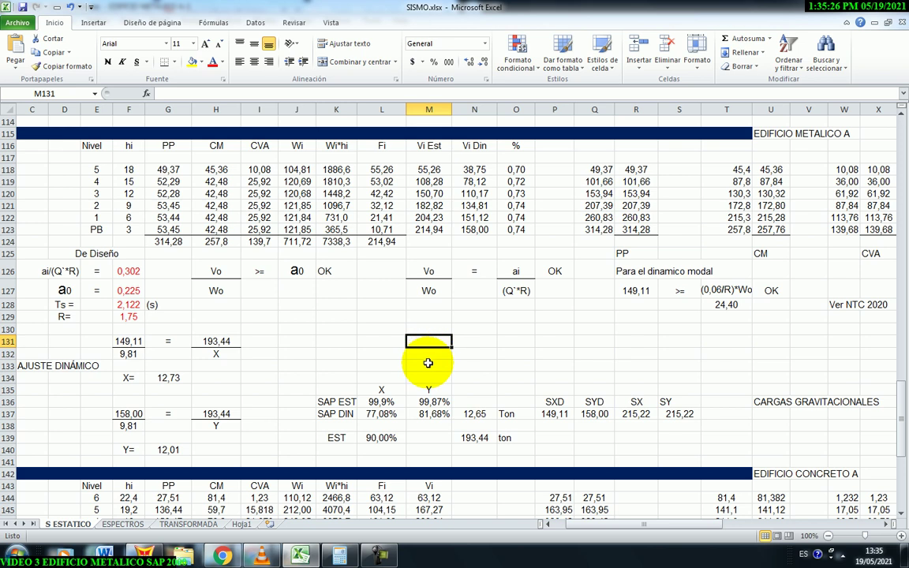
{"action": "left_click", "coordinate": [398, 342]}
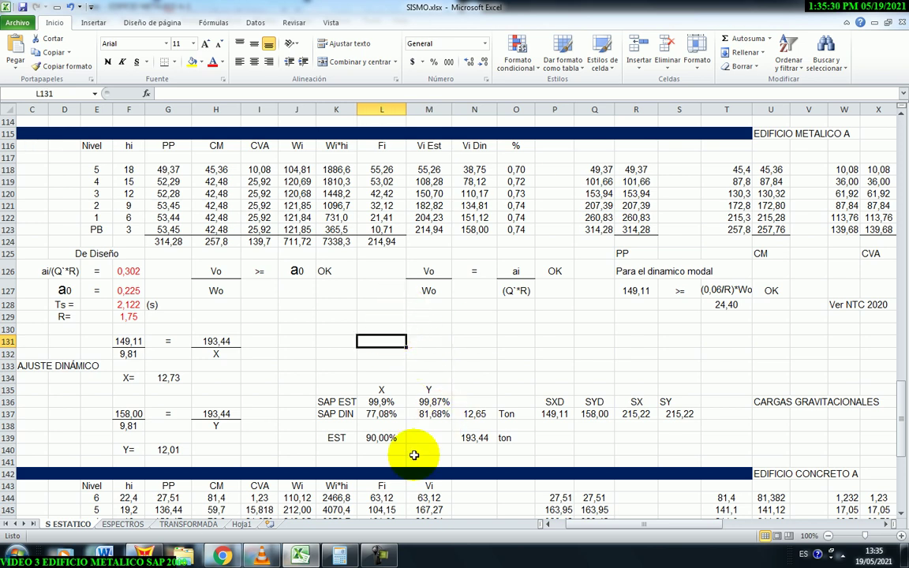
{"action": "left_click", "coordinate": [371, 317]}
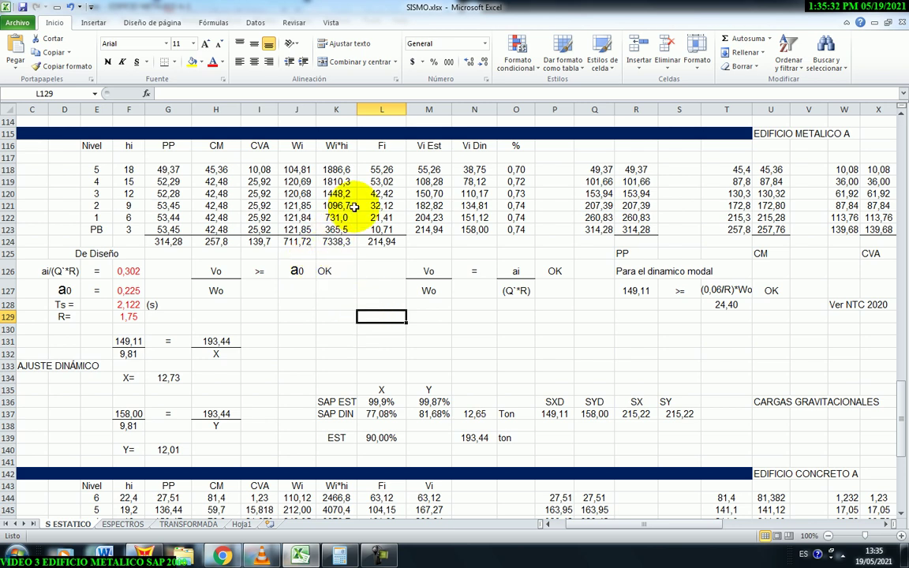
Step: Review the Wi column and the level 1 and PB rows from Nivel through Wi*hi
{"action": "left_click", "coordinate": [299, 146]}
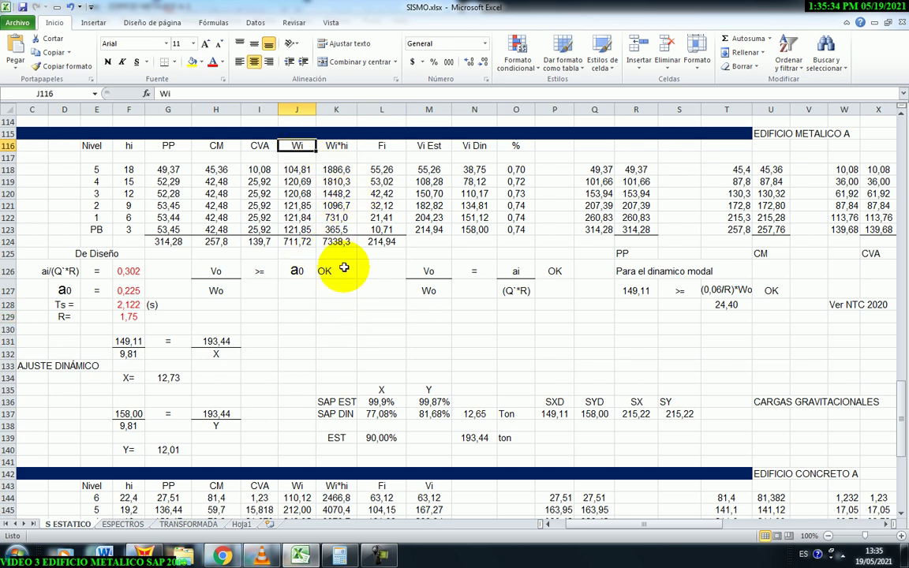
{"action": "left_click", "coordinate": [307, 316]}
{"action": "left_click_drag", "start_coordinate": [88, 222], "coordinate": [316, 215]}
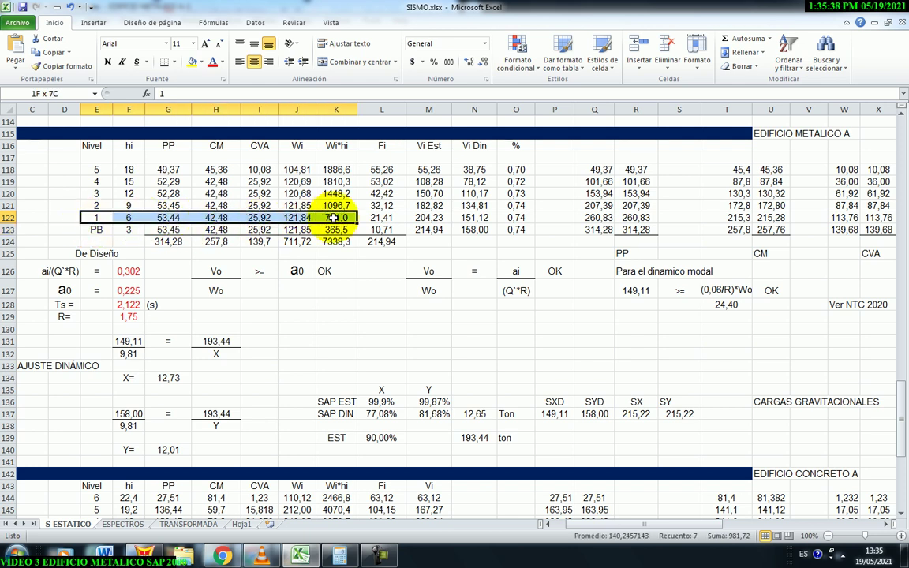
{"action": "left_click_drag", "start_coordinate": [110, 228], "coordinate": [319, 228]}
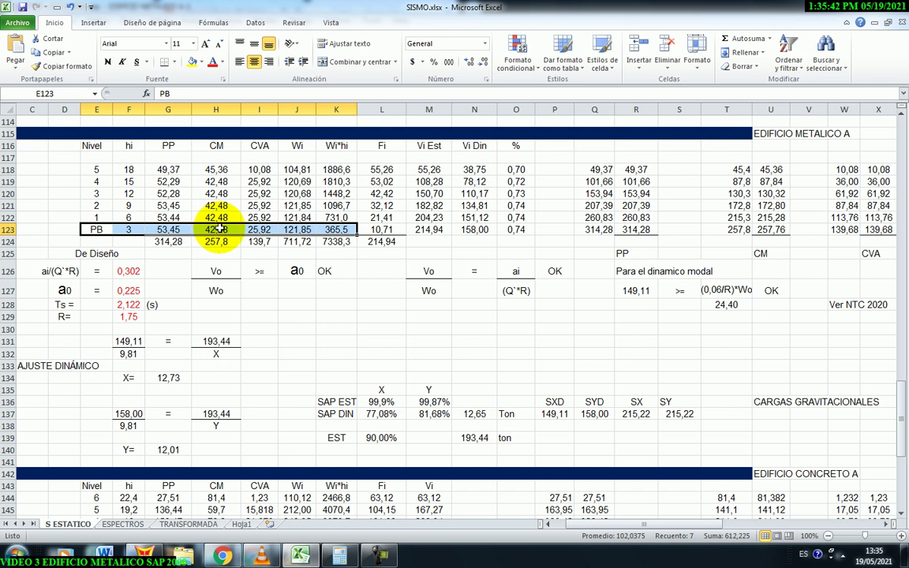
Step: Inspect the Wi formulas for levels 5, 4 and 3 in J118:J120 to see which load columns they add
{"action": "left_click", "coordinate": [302, 229]}
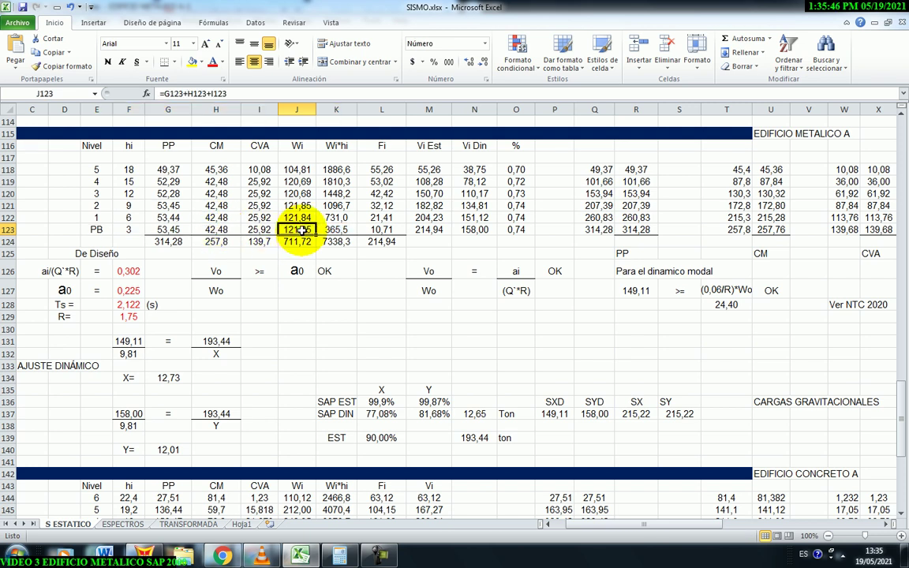
{"action": "key", "text": "Up"}
{"action": "key", "text": "Up"}
{"action": "key", "text": "Up"}
{"action": "key", "text": "Up"}
{"action": "key", "text": "Up"}
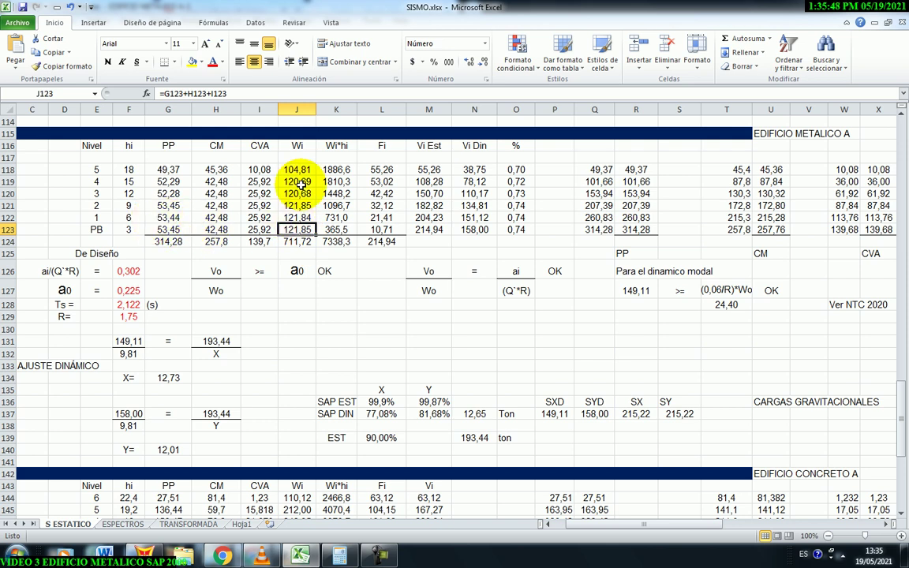
{"action": "key", "text": "F2"}
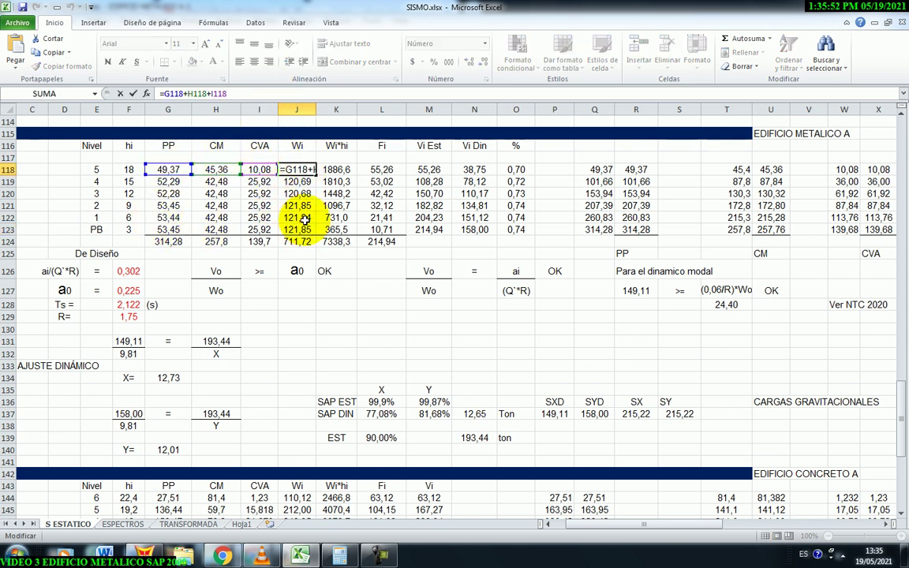
{"action": "key", "text": "Return"}
{"action": "key", "text": "F2"}
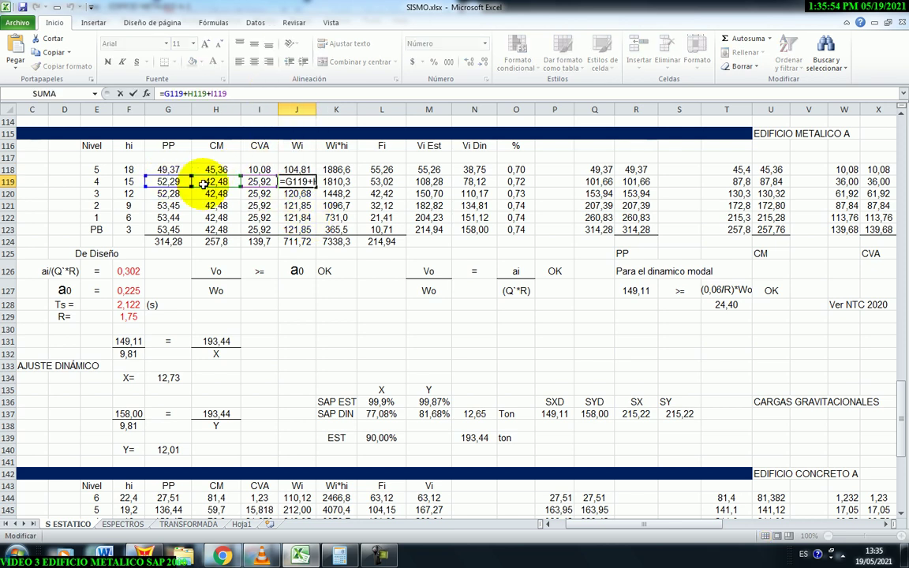
{"action": "key", "text": "Return"}
{"action": "key", "text": "F2"}
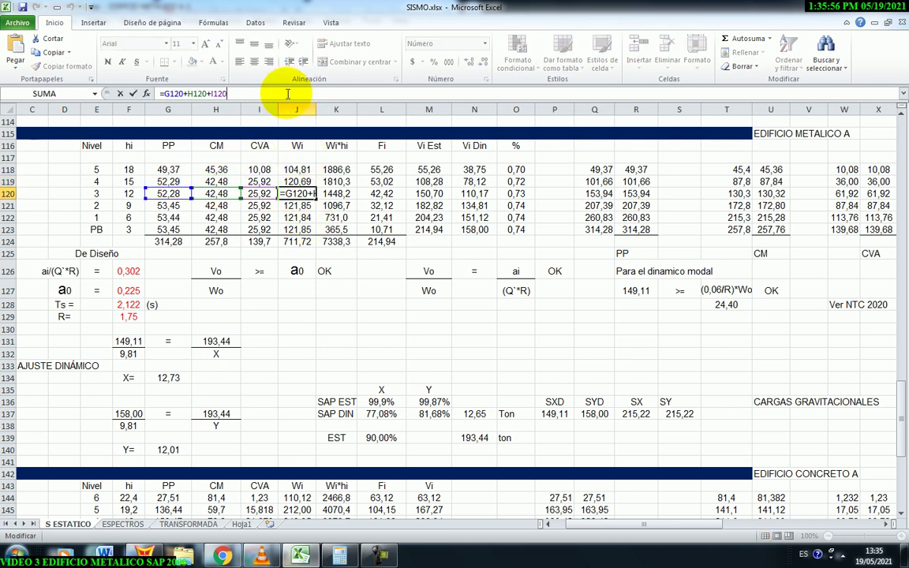
Step: Check the Wi formulas for levels 2 and 1 in J121 and J122
{"action": "left_click", "coordinate": [298, 146]}
{"action": "left_click", "coordinate": [298, 217]}
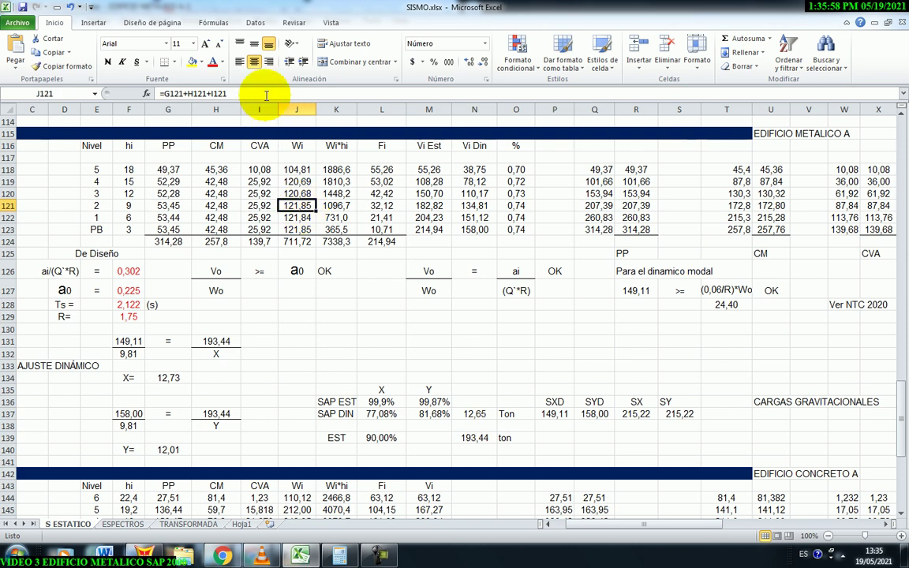
{"action": "left_click", "coordinate": [273, 94]}
{"action": "key", "text": "Escape"}
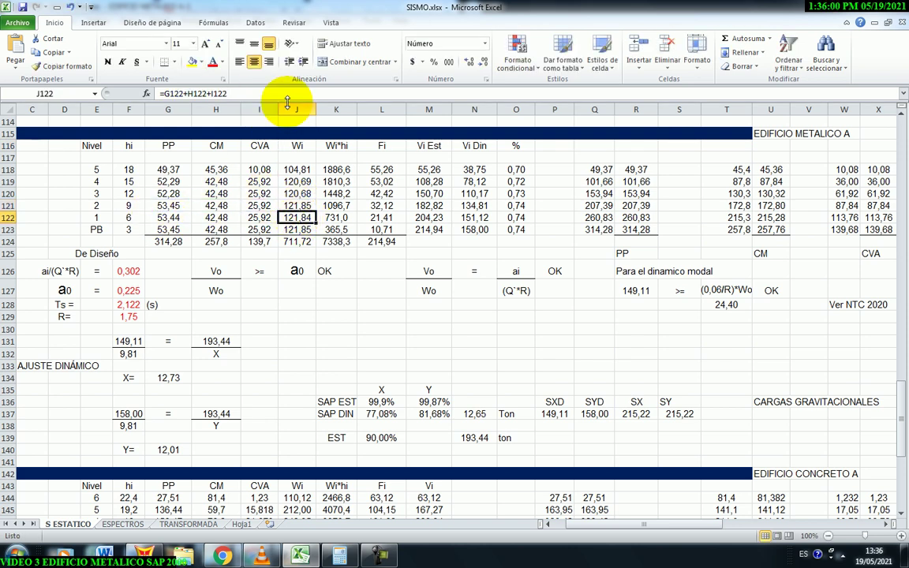
{"action": "left_click", "coordinate": [289, 94]}
{"action": "left_click", "coordinate": [315, 318]}
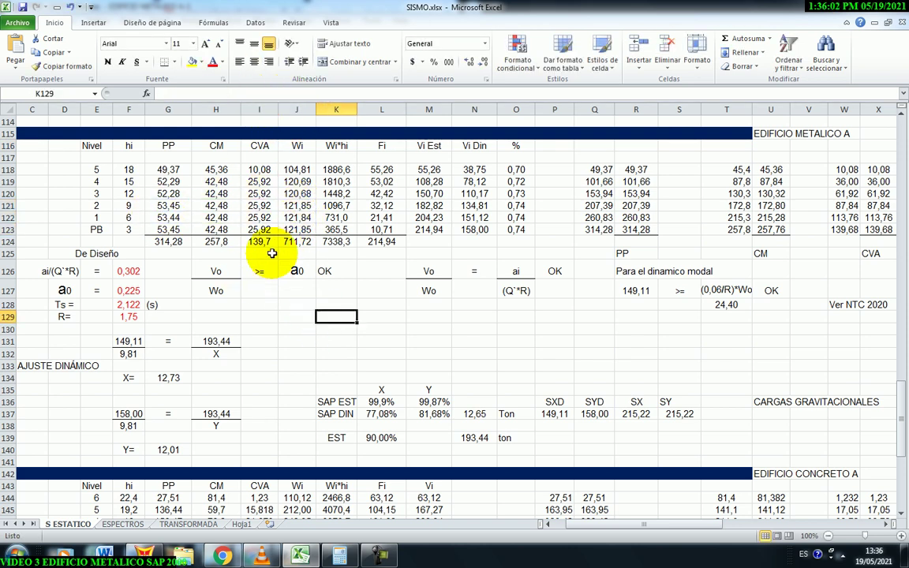
Step: Inspect the row 124 total formulas for PP, CM, CVA and Wi in G124:J124
{"action": "left_click", "coordinate": [167, 240]}
{"action": "left_click", "coordinate": [239, 94]}
{"action": "key", "text": "Return"}
{"action": "left_click", "coordinate": [215, 241]}
{"action": "left_click", "coordinate": [214, 94]}
{"action": "key", "text": "Return"}
{"action": "left_click", "coordinate": [260, 241]}
{"action": "left_click", "coordinate": [273, 94]}
{"action": "key", "text": "Return"}
{"action": "left_click", "coordinate": [297, 240]}
{"action": "left_click", "coordinate": [300, 94]}
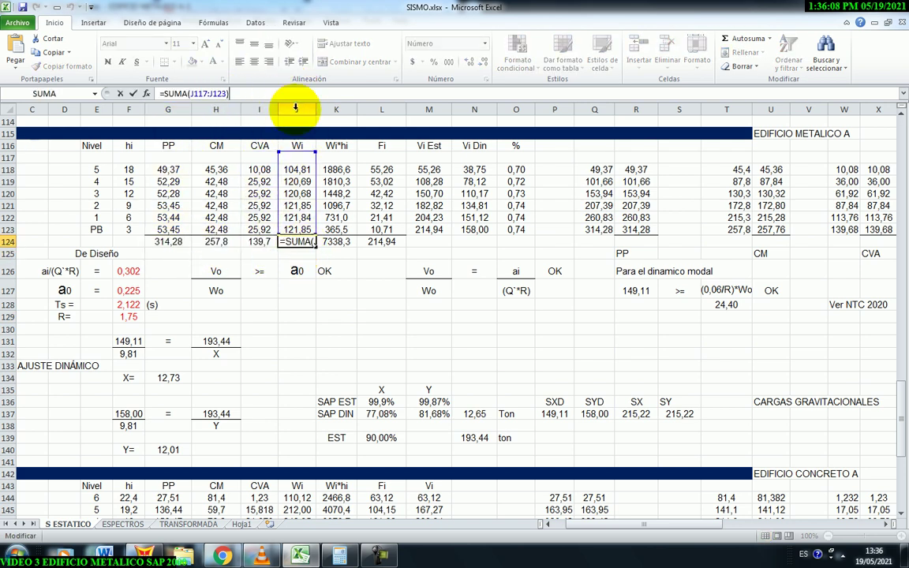
{"action": "key", "text": "Return"}
{"action": "left_click", "coordinate": [361, 289]}
Step: Review the level 5 Wi*hi value in K118 along with its weight in J118 and the heights in column hi
{"action": "left_click", "coordinate": [345, 167]}
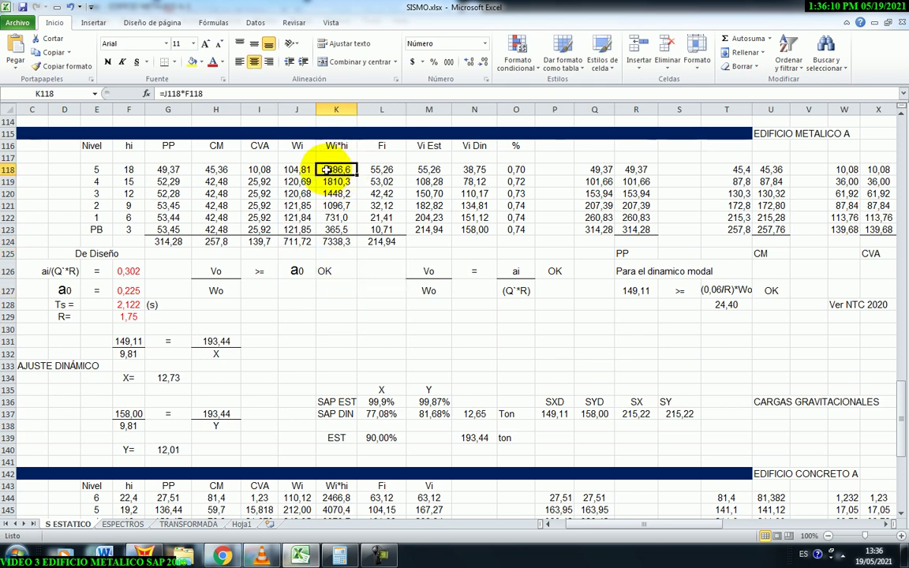
{"action": "left_click", "coordinate": [297, 146]}
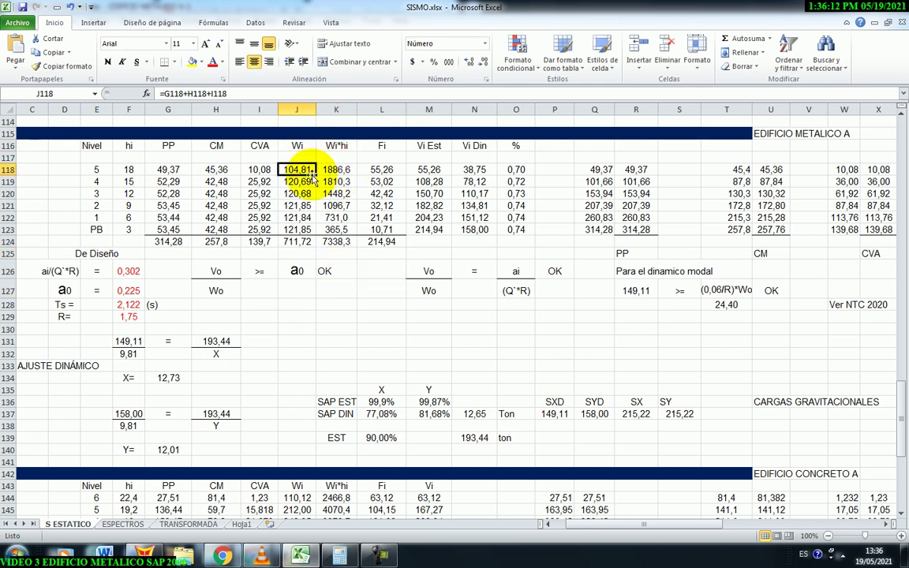
{"action": "left_click", "coordinate": [128, 168]}
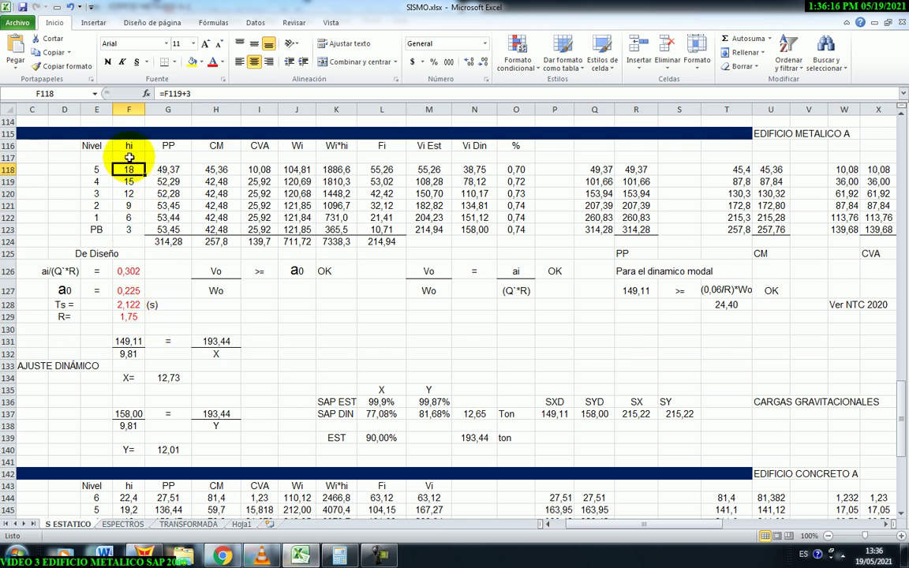
{"action": "left_click", "coordinate": [249, 315]}
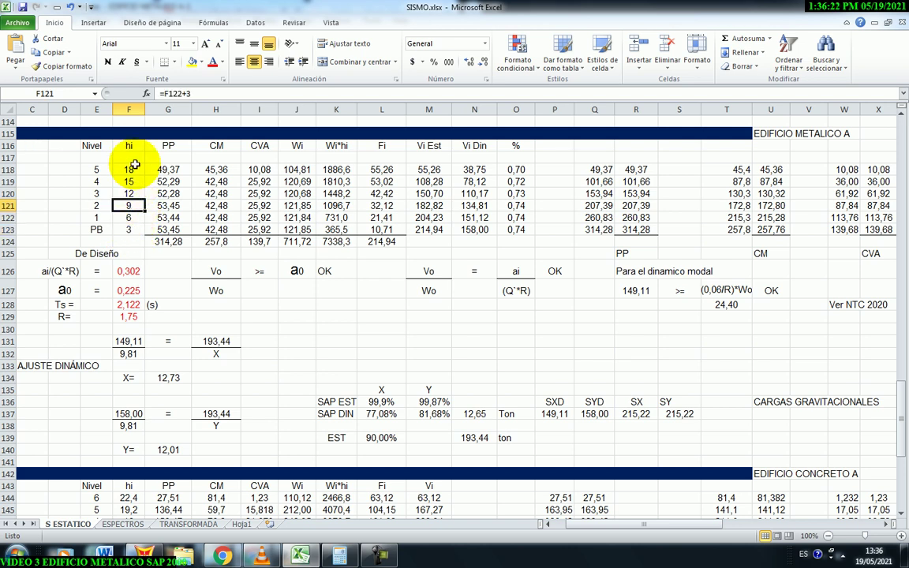
{"action": "left_click", "coordinate": [291, 303]}
{"action": "left_click", "coordinate": [131, 169]}
{"action": "left_click", "coordinate": [297, 326]}
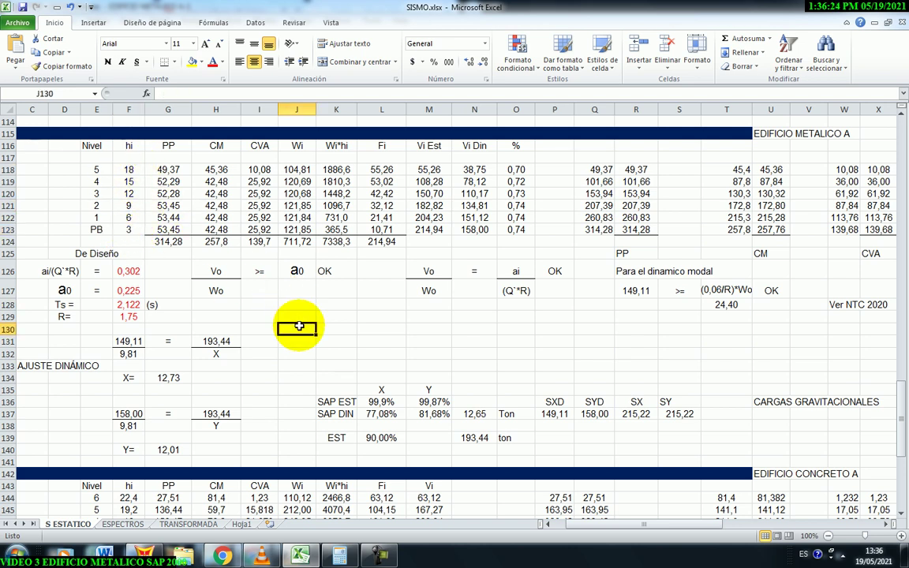
Step: Inspect the Wi*hi formulas from level 5 down to level 2 in K118:K121
{"action": "left_click", "coordinate": [336, 172]}
{"action": "left_click", "coordinate": [272, 94]}
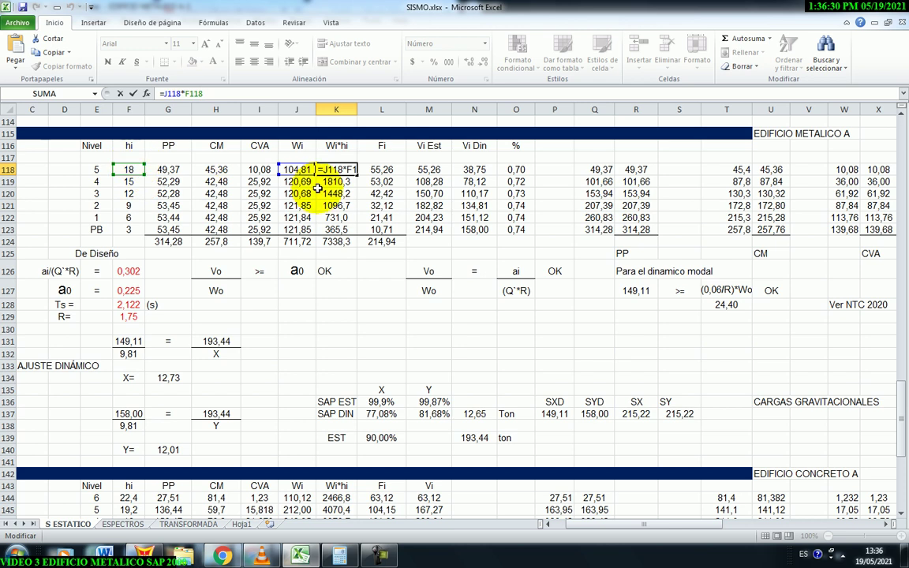
{"action": "key", "text": "Return"}
{"action": "key", "text": "F2"}
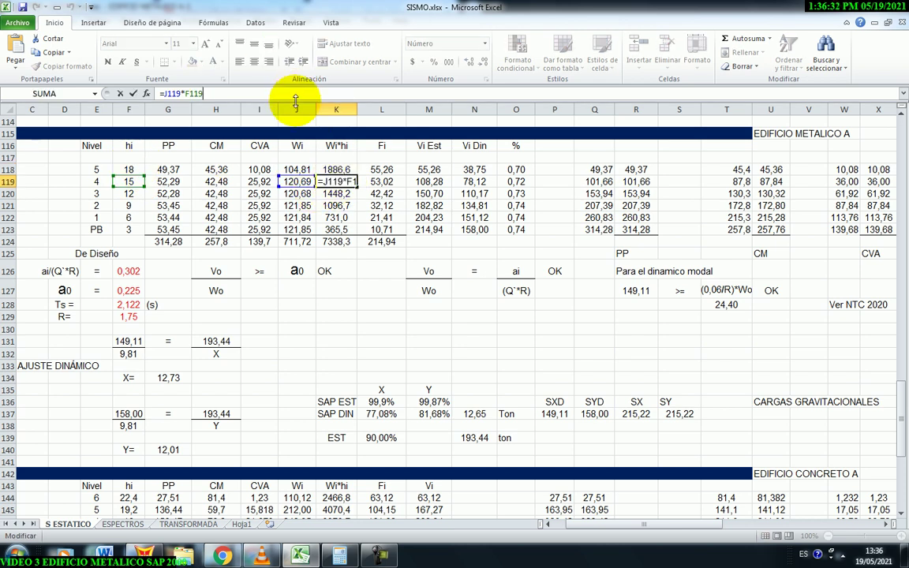
{"action": "key", "text": "Return"}
{"action": "key", "text": "F2"}
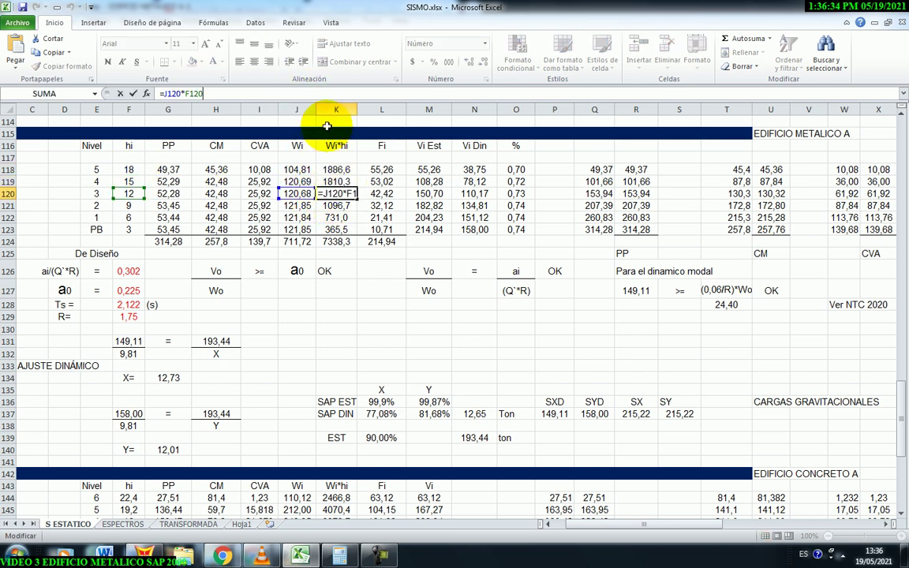
{"action": "key", "text": "Return"}
{"action": "key", "text": "F2"}
{"action": "key", "text": "Return"}
{"action": "left_click", "coordinate": [348, 317]}
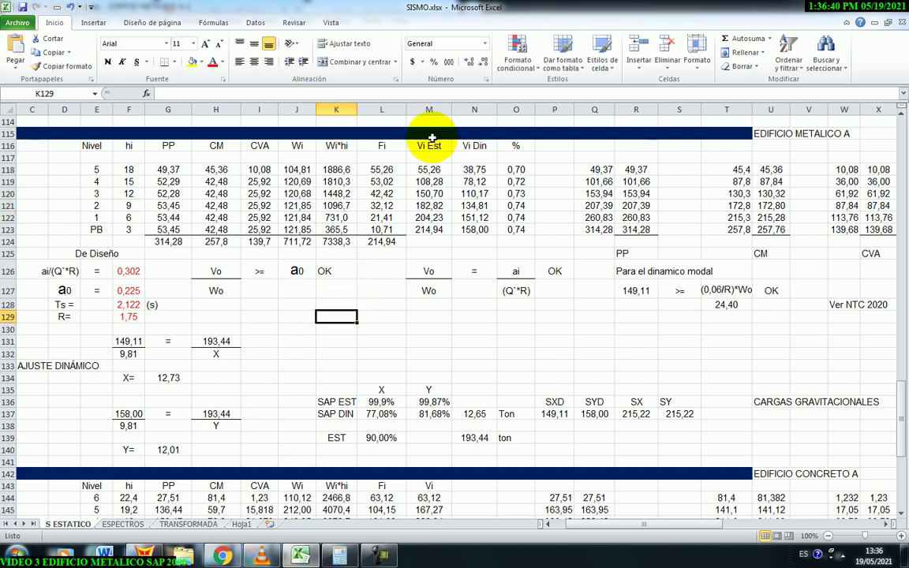
Step: From the level 5 Fi cell L118, switch to the NTC SISMO 2020 PDF in Chrome and examine equation 7.2.1 at 150% zoom
{"action": "left_click", "coordinate": [381, 170]}
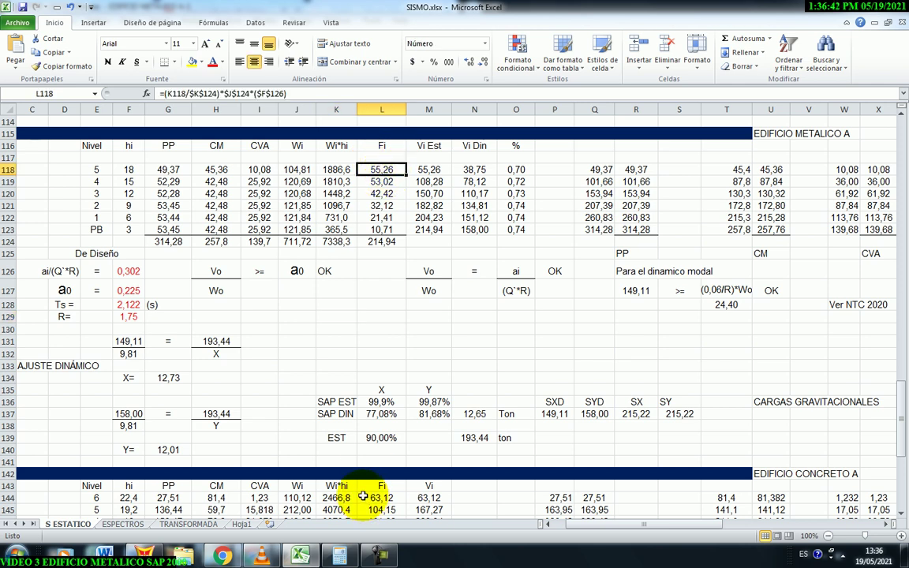
{"action": "left_click", "coordinate": [227, 557]}
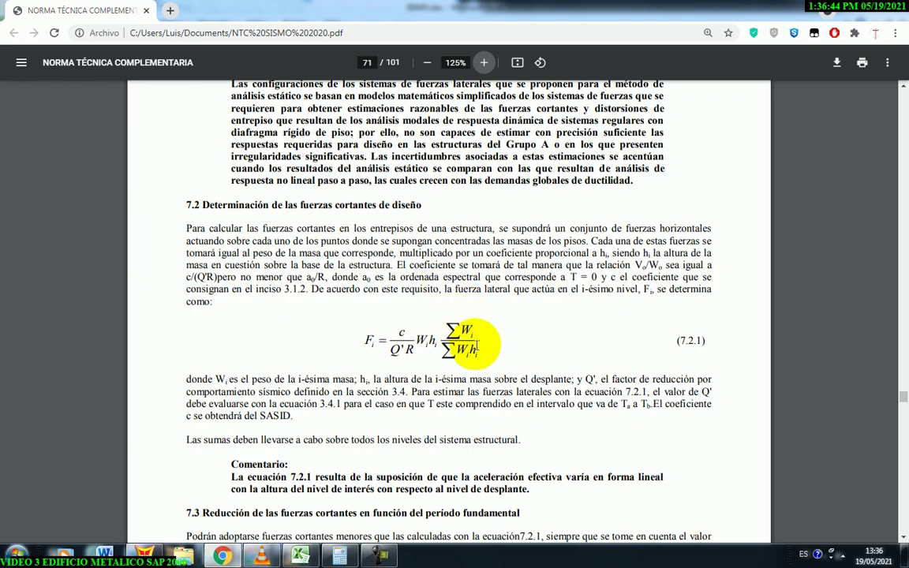
{"action": "left_click", "coordinate": [484, 64]}
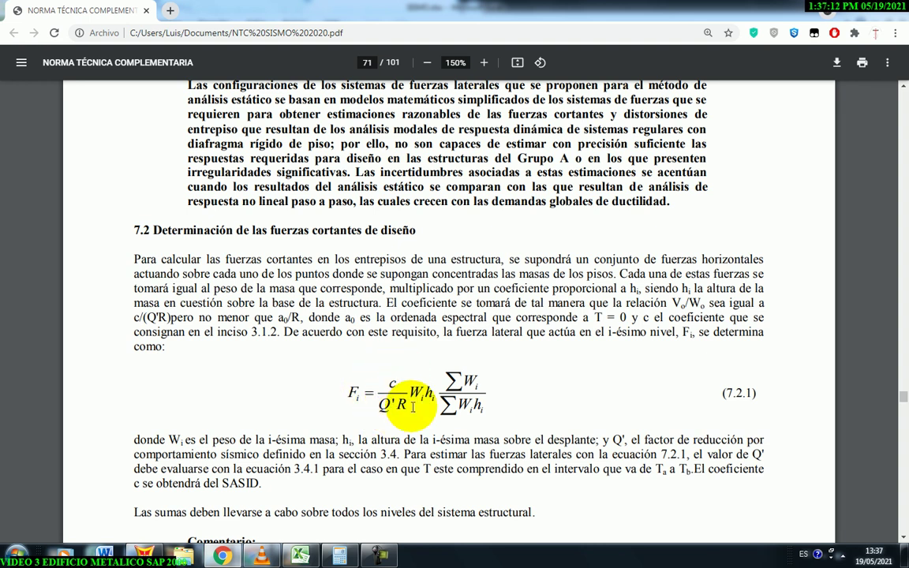
Step: Return to the Excel workbook and compare the level 5 Fi formula in L118 with equation 7.2.1 in the Chrome PDF
{"action": "left_click", "coordinate": [300, 557]}
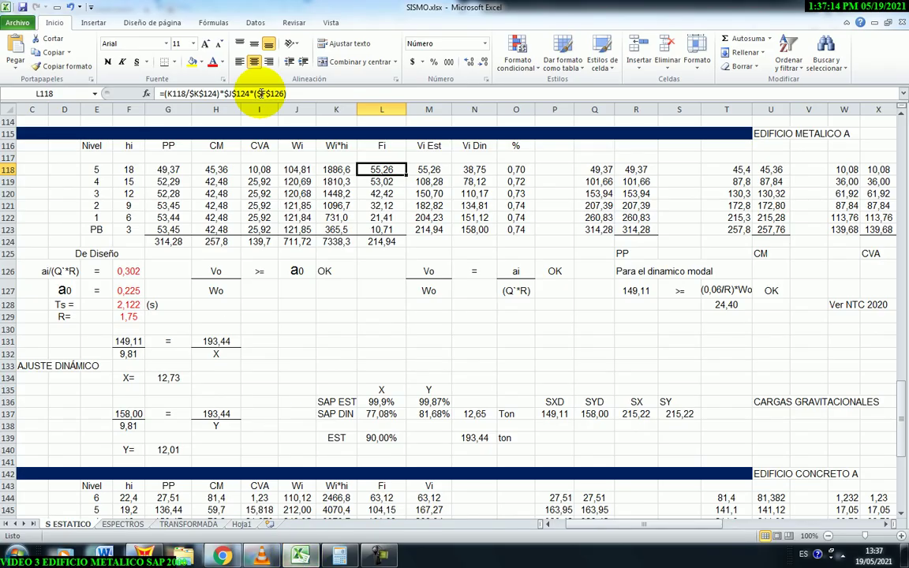
{"action": "left_click", "coordinate": [388, 287]}
{"action": "left_click", "coordinate": [383, 169]}
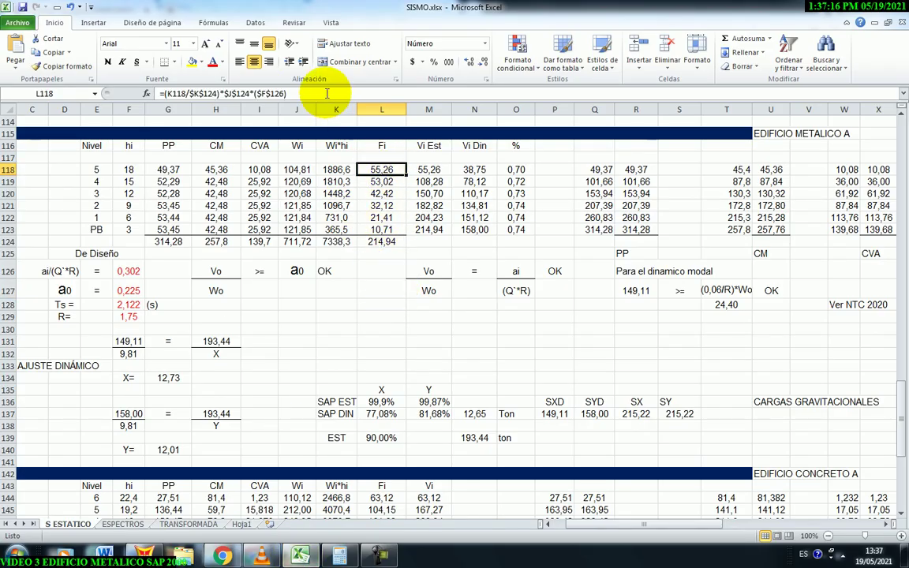
{"action": "left_click", "coordinate": [324, 93]}
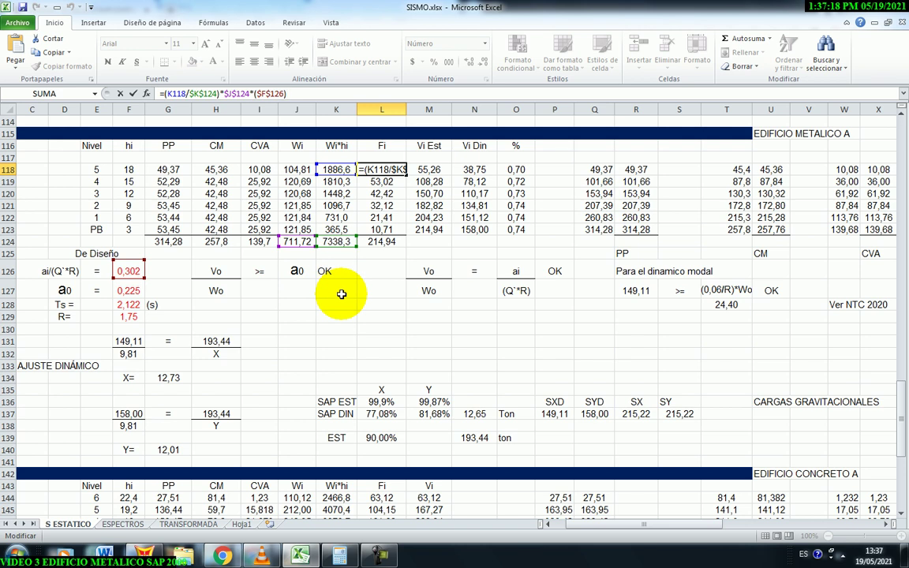
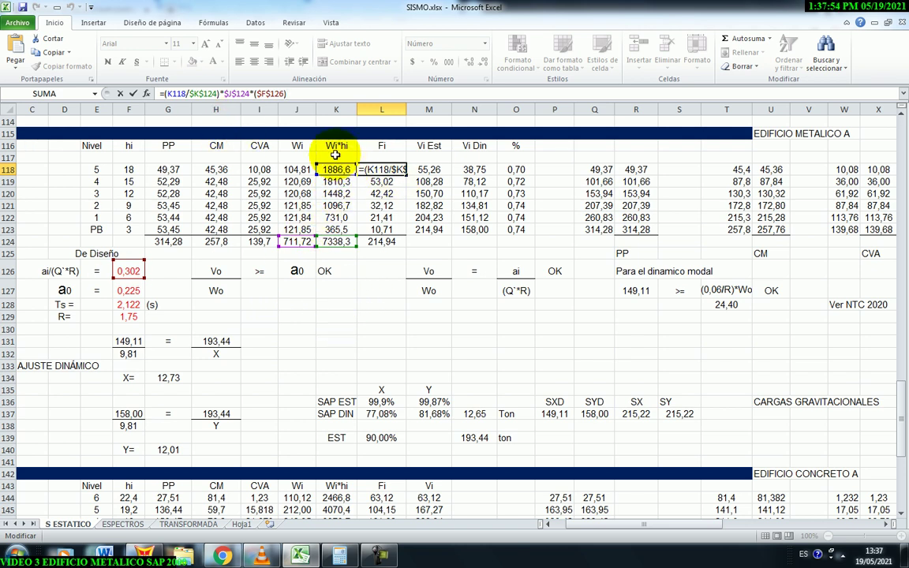
{"action": "left_click", "coordinate": [223, 557]}
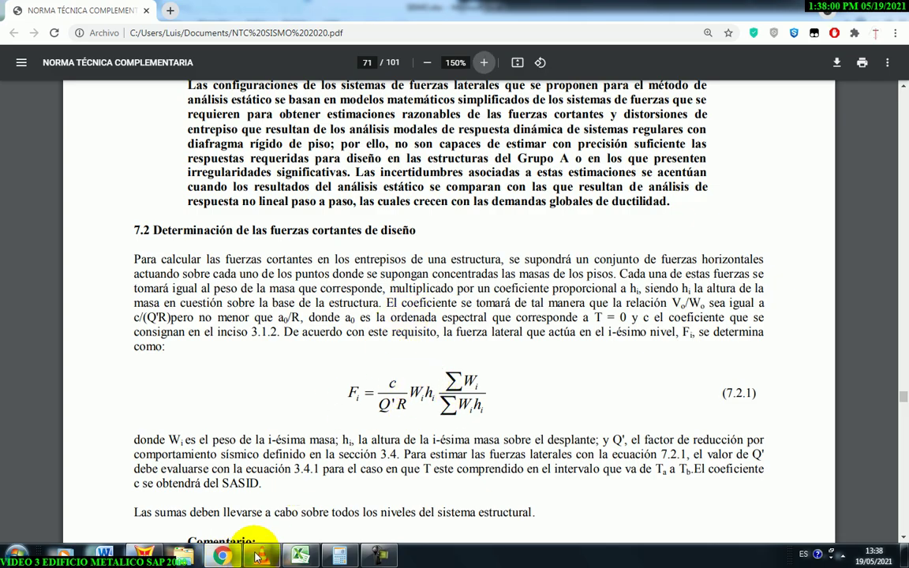
{"action": "left_click", "coordinate": [222, 556]}
{"action": "key", "text": "Return"}
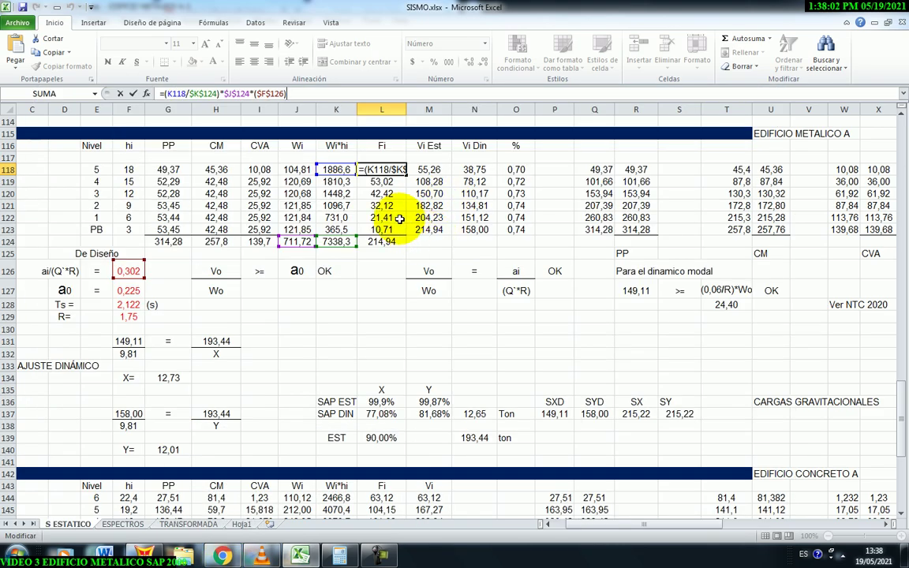
Step: Inspect the Fi formulas for levels 4 to 2 in L119:L121 and review the lateral forces in L118:L123
{"action": "left_click", "coordinate": [324, 93]}
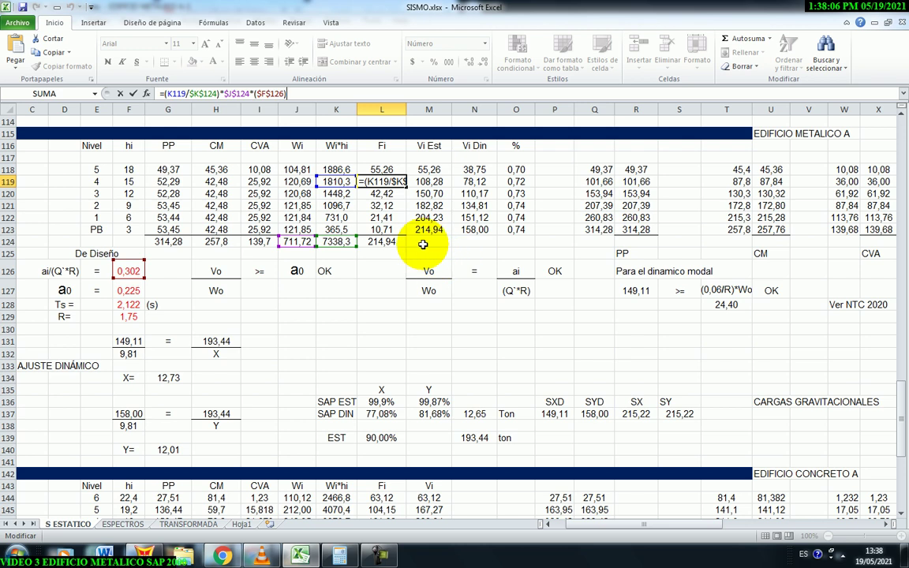
{"action": "key", "text": "Return"}
{"action": "left_click", "coordinate": [361, 93]}
{"action": "key", "text": "Return"}
{"action": "left_click", "coordinate": [364, 93]}
{"action": "key", "text": "Return"}
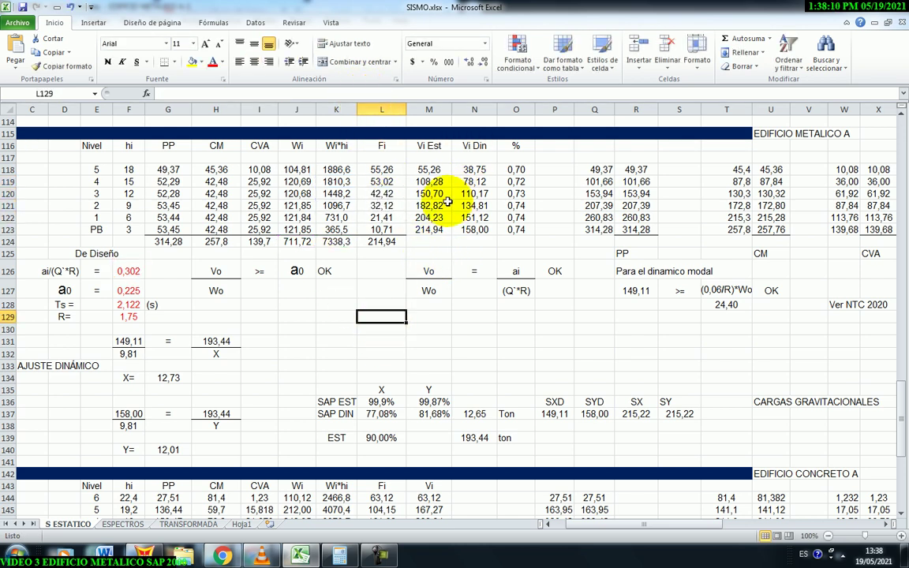
{"action": "left_click", "coordinate": [382, 171]}
{"action": "left_click_drag", "start_coordinate": [381, 171], "coordinate": [381, 234]}
{"action": "left_click", "coordinate": [369, 329]}
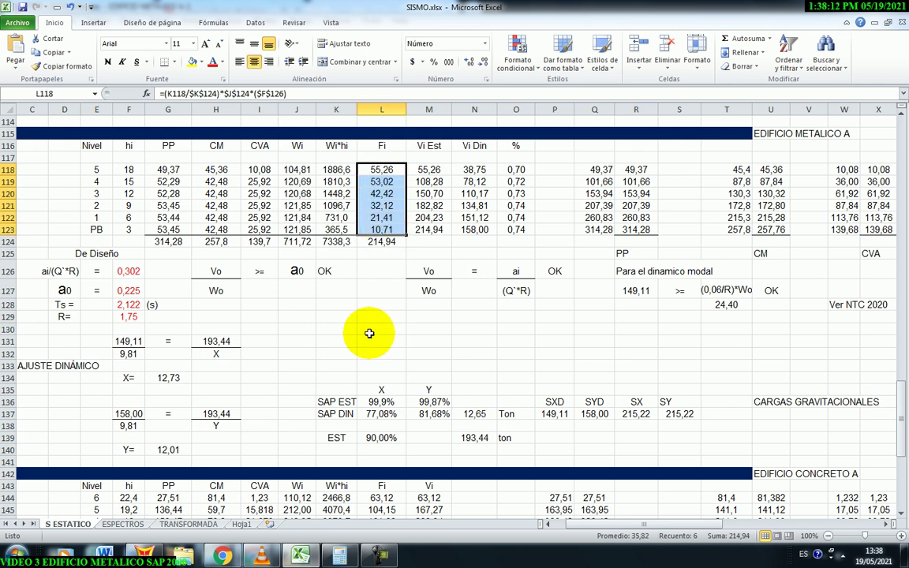
{"action": "left_click", "coordinate": [406, 355]}
Step: Inspect the Vi Est formulas in M118 and M119 to see how they accumulate the Fi forces
{"action": "mouse_move", "coordinate": [426, 170]}
{"action": "left_mouse_down"}
{"action": "mouse_move", "coordinate": [426, 182]}
{"action": "mouse_move", "coordinate": [415, 169]}
{"action": "left_mouse_up"}
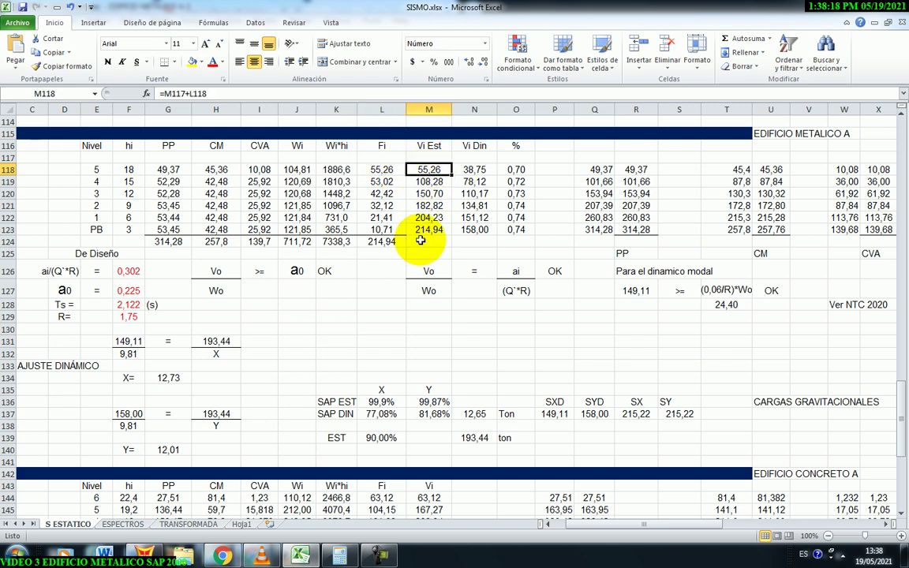
{"action": "left_click", "coordinate": [382, 170]}
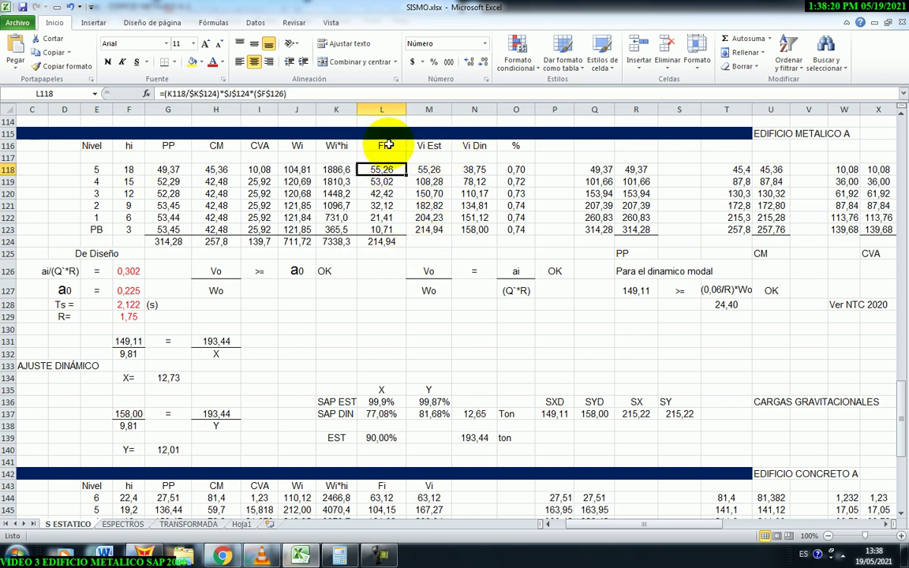
{"action": "left_click", "coordinate": [430, 170]}
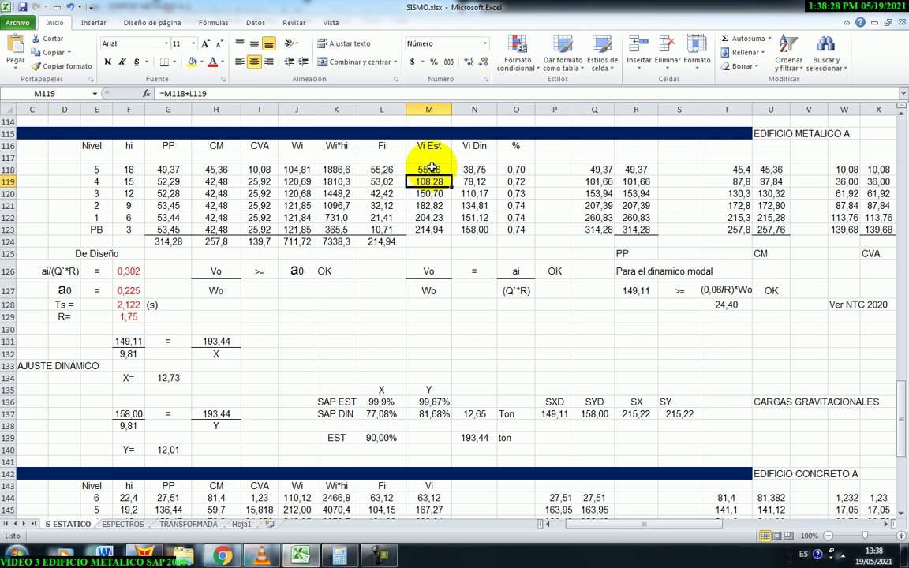
{"action": "left_click", "coordinate": [290, 93]}
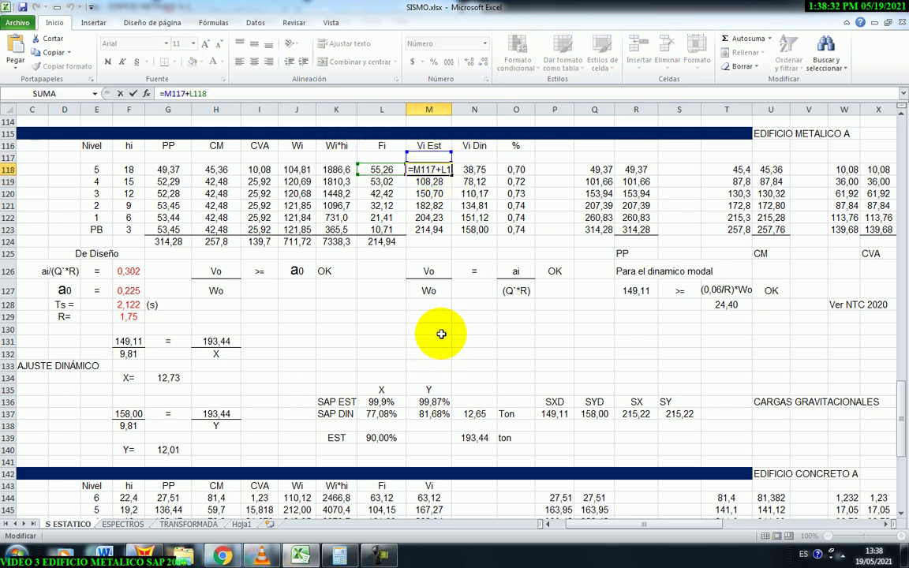
{"action": "key", "text": "Return"}
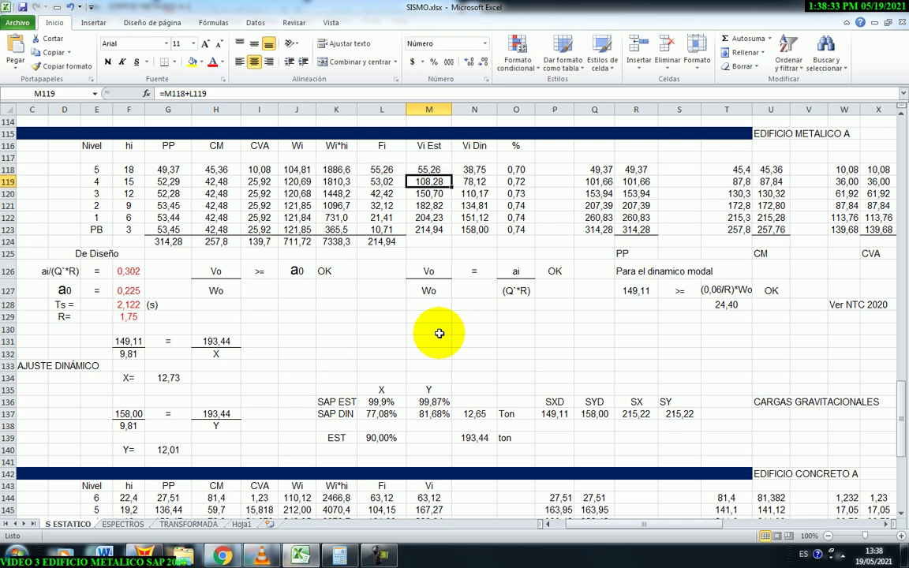
Step: Inspect the Vi Est formulas for levels 4 to 1 in M119:M122 against the Fi cells they add
{"action": "left_click", "coordinate": [405, 93]}
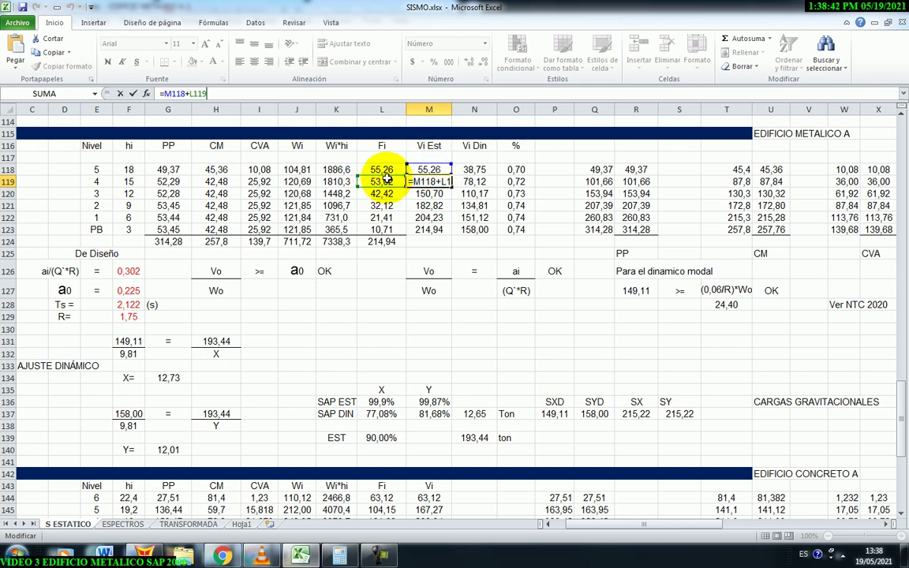
{"action": "key", "text": "Return"}
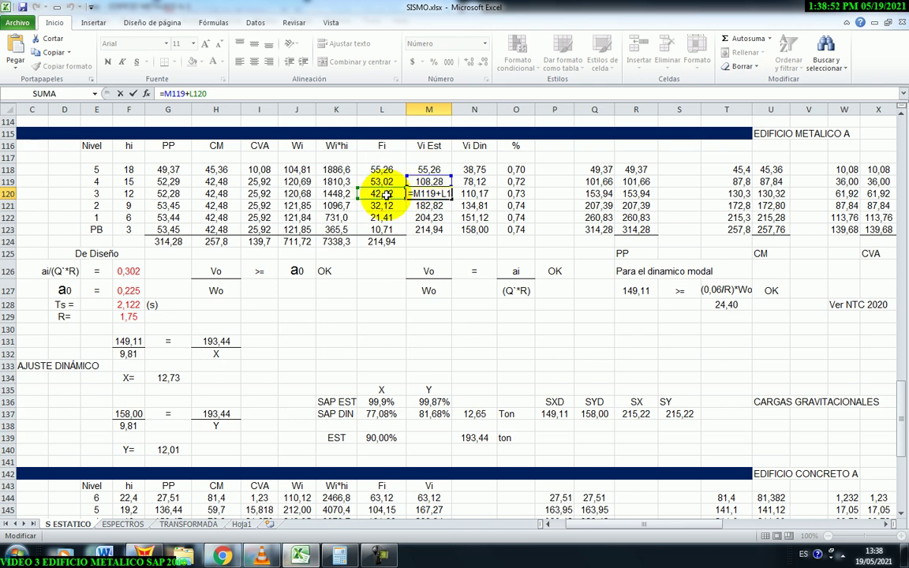
{"action": "key", "text": "Return"}
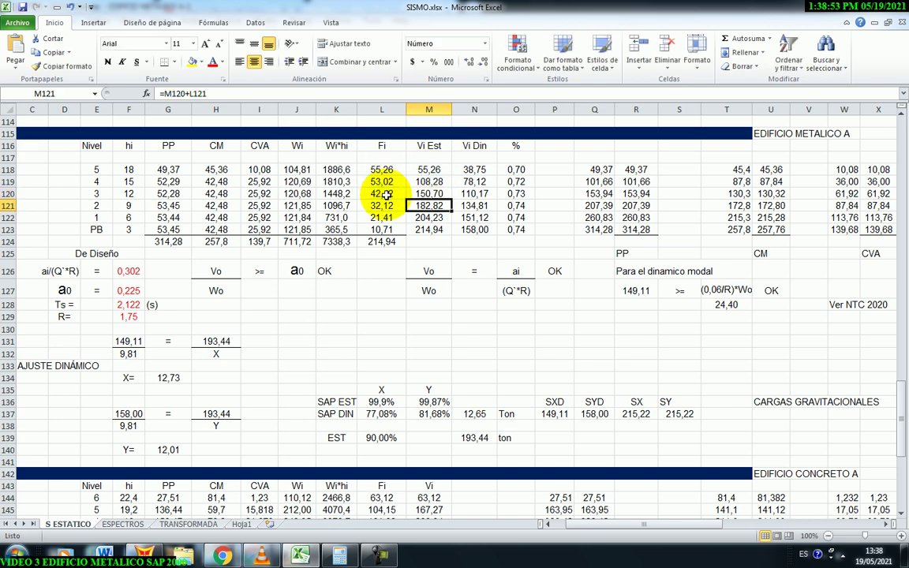
{"action": "left_click", "coordinate": [429, 193]}
{"action": "left_click", "coordinate": [382, 205]}
{"action": "left_click", "coordinate": [429, 205]}
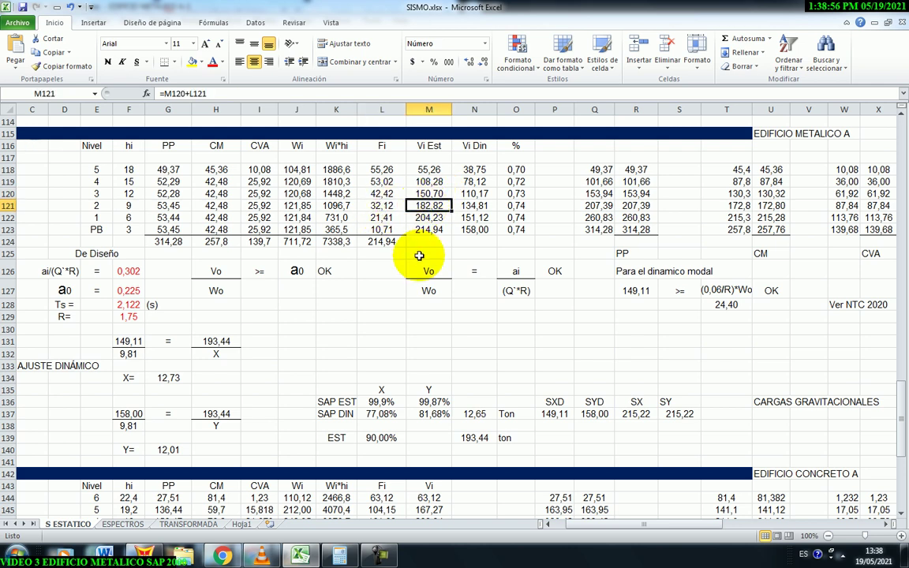
{"action": "left_click", "coordinate": [382, 216]}
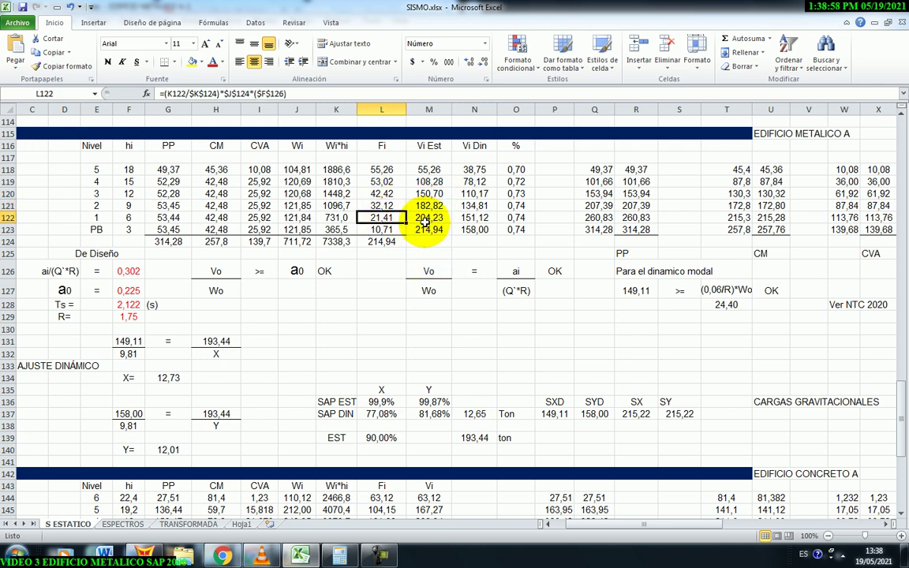
{"action": "left_click", "coordinate": [430, 217]}
Step: Compare the Fi sum formula in L124 with the accumulated base shear formula in M123
{"action": "left_click", "coordinate": [427, 243]}
{"action": "left_click", "coordinate": [379, 291]}
{"action": "left_click", "coordinate": [382, 241]}
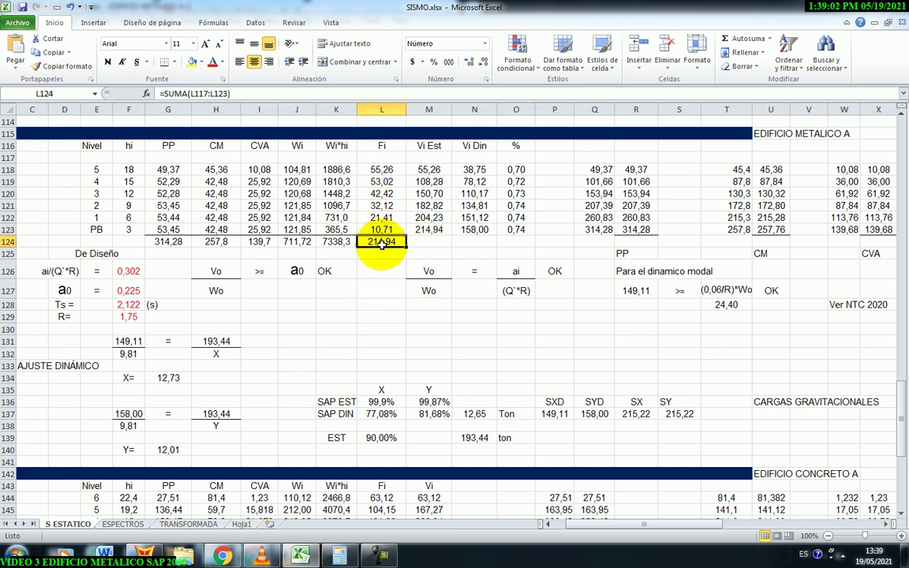
{"action": "left_click", "coordinate": [315, 94]}
{"action": "key", "text": "Return"}
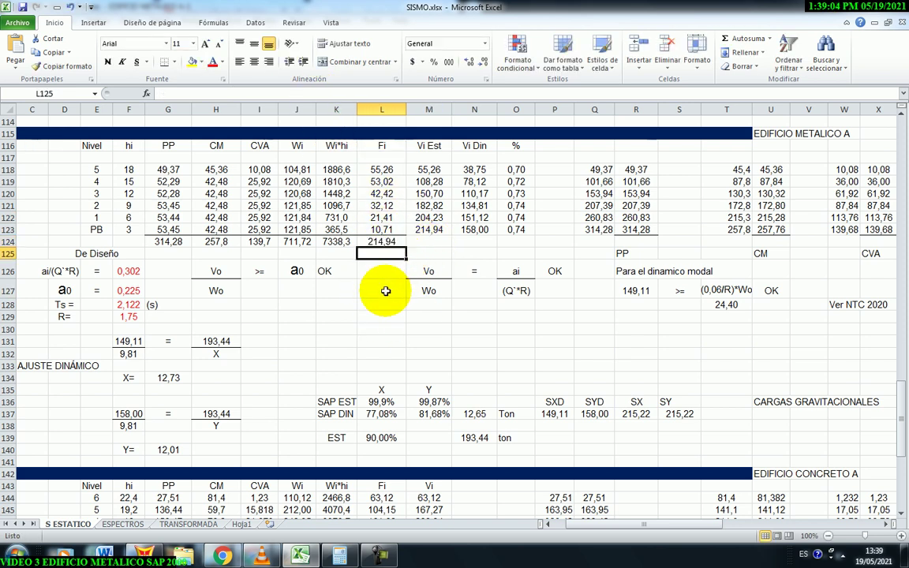
{"action": "left_click", "coordinate": [429, 230]}
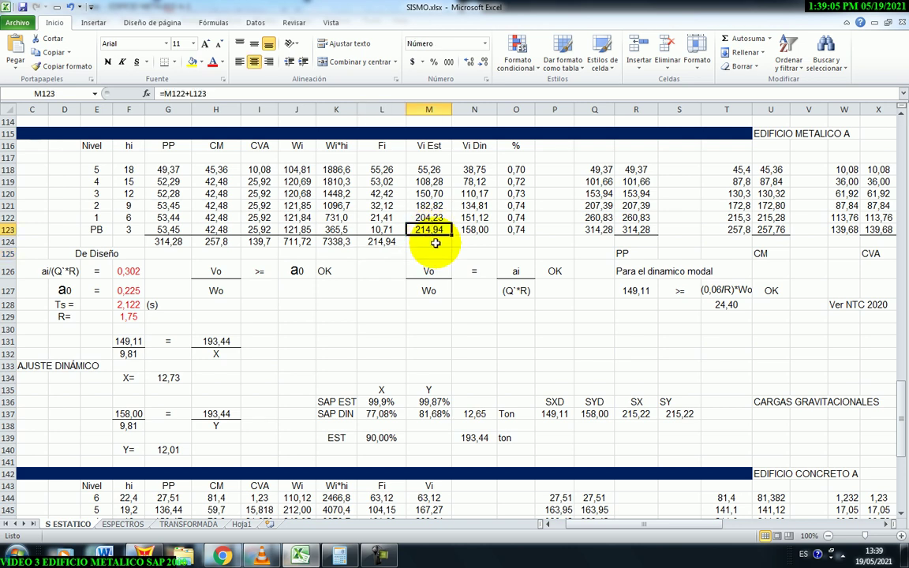
{"action": "left_click", "coordinate": [243, 96]}
{"action": "key", "text": "Return"}
{"action": "left_click", "coordinate": [429, 230]}
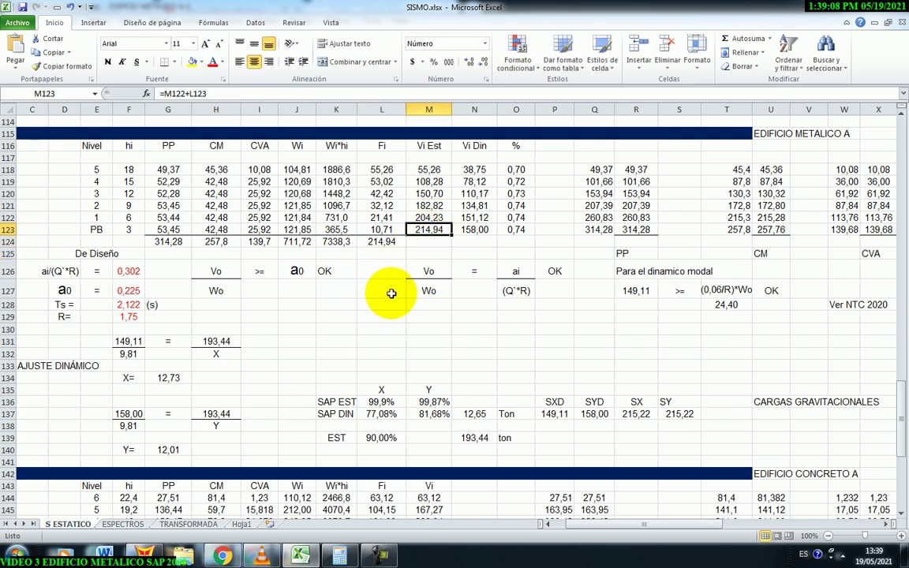
{"action": "left_click_drag", "start_coordinate": [385, 292], "coordinate": [385, 304]}
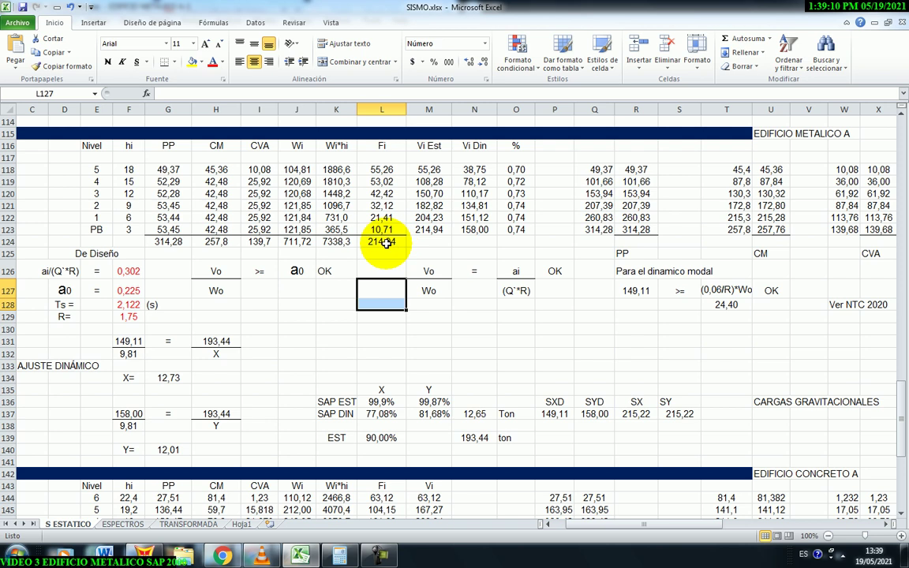
{"action": "left_click", "coordinate": [386, 243]}
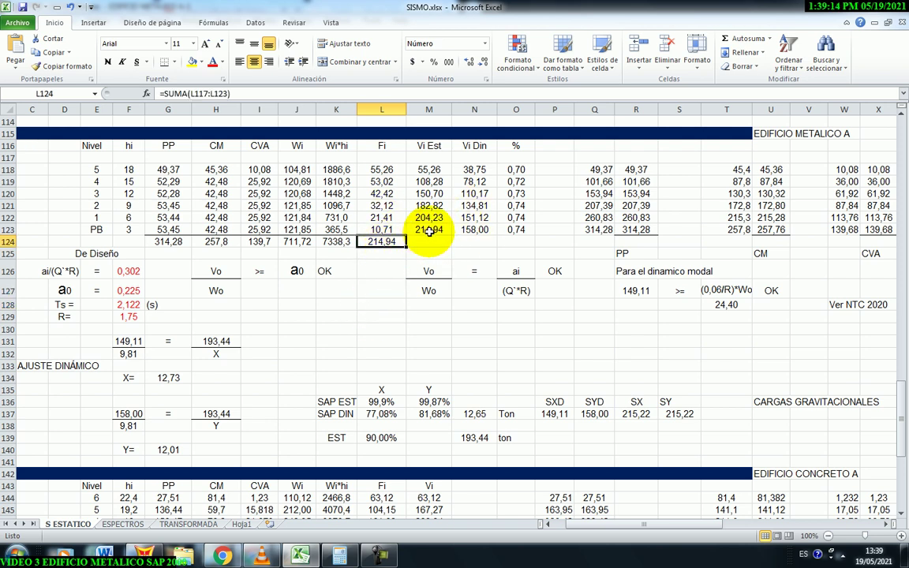
{"action": "left_click", "coordinate": [428, 230]}
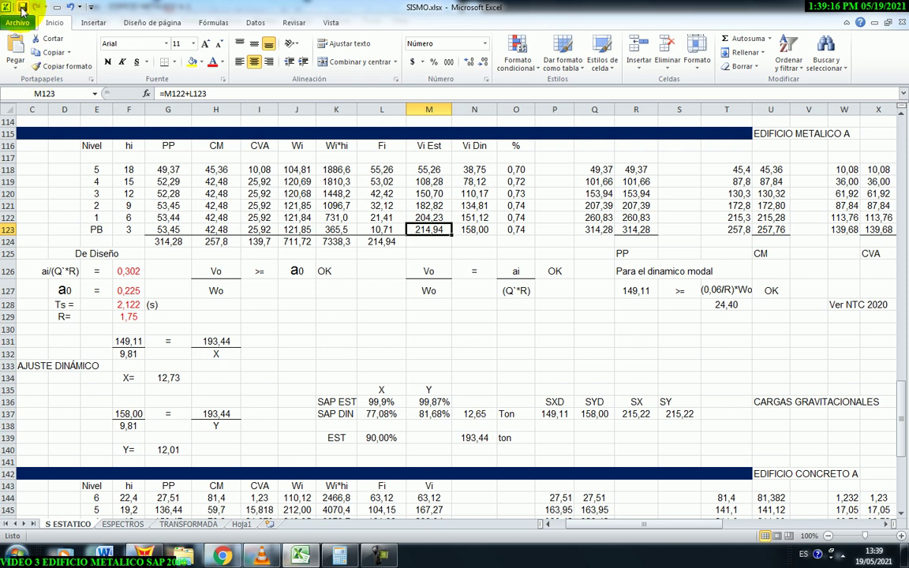
Step: Review the steel building's static analysis table and its Vi Est shears from level 5 down to PB
{"action": "left_click_drag", "start_coordinate": [92, 146], "coordinate": [428, 238]}
{"action": "left_click", "coordinate": [422, 353]}
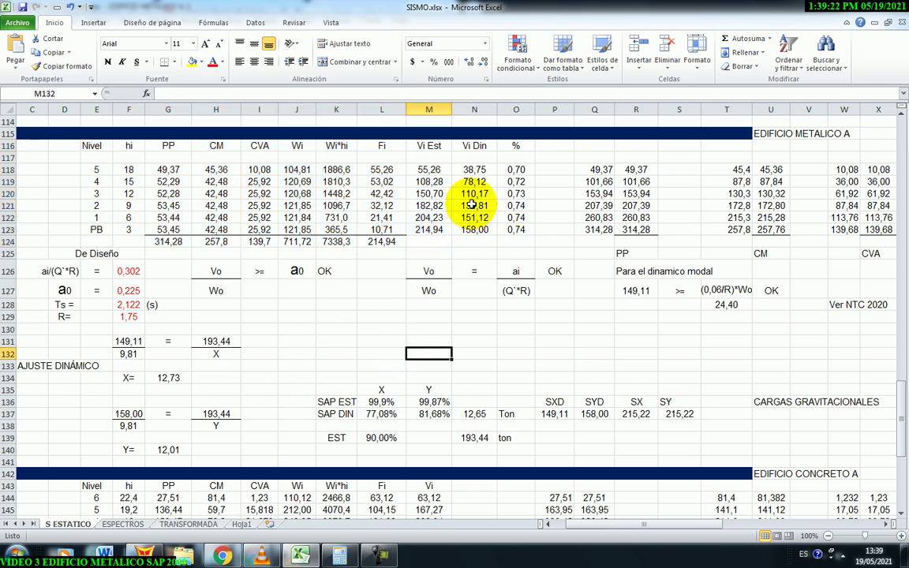
{"action": "left_click", "coordinate": [438, 170]}
{"action": "left_click", "coordinate": [434, 181]}
{"action": "left_click", "coordinate": [432, 194]}
{"action": "left_click", "coordinate": [432, 207]}
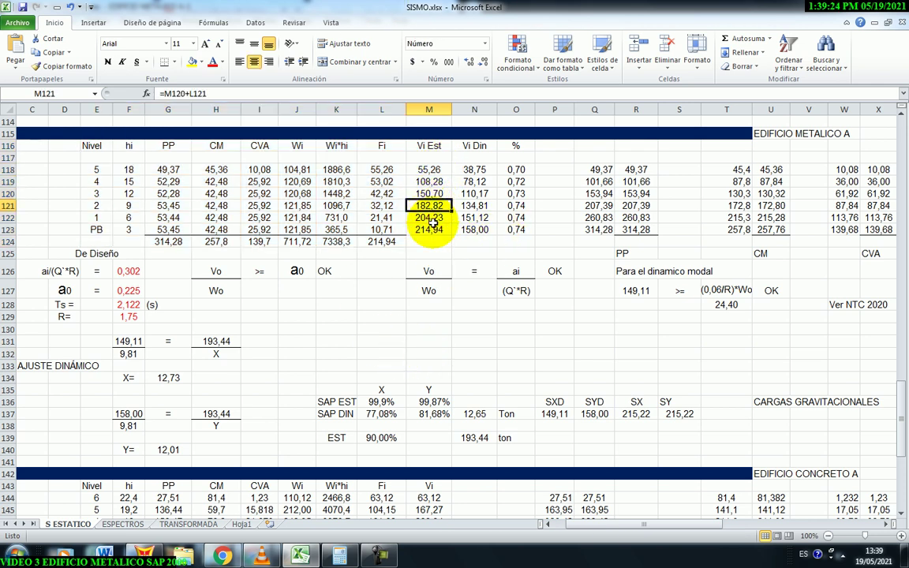
{"action": "left_click", "coordinate": [430, 230]}
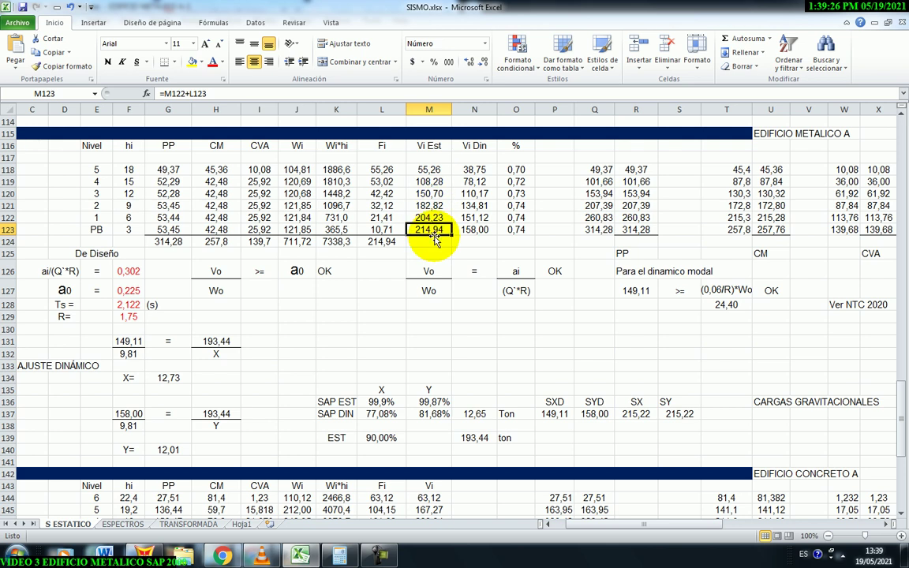
{"action": "left_click", "coordinate": [383, 325]}
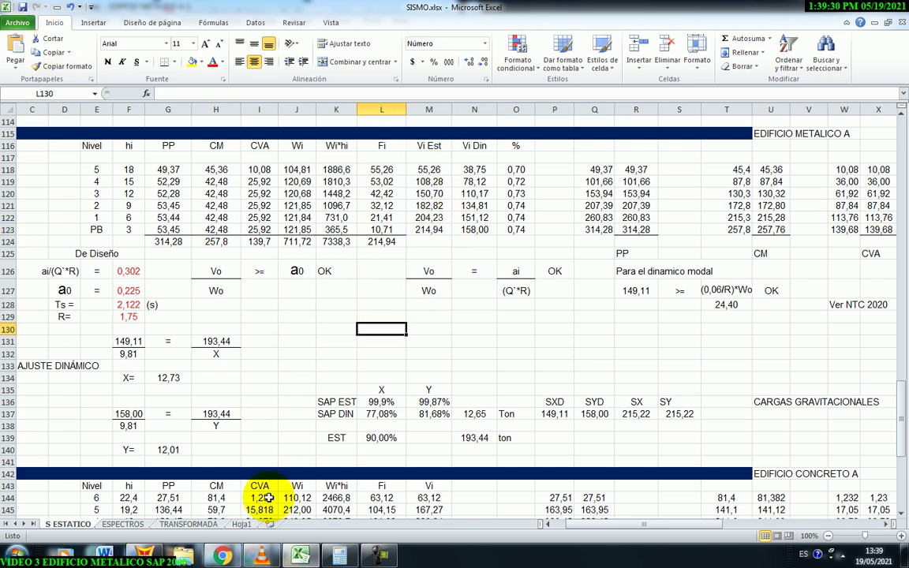
Step: Switch to SAP2000, close the CVA section cut results and display the frame axial force diagram for case SX
{"action": "left_click", "coordinate": [146, 552]}
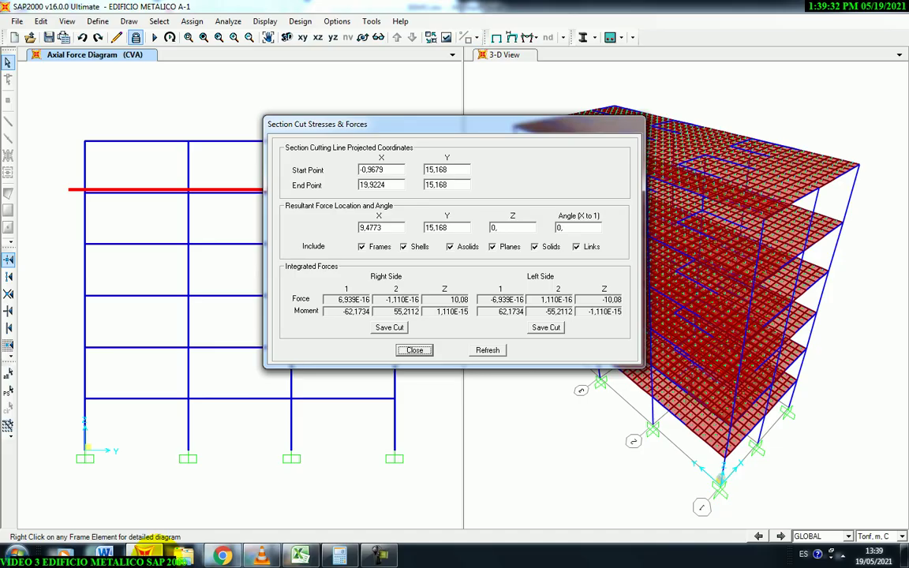
{"action": "left_click", "coordinate": [414, 349]}
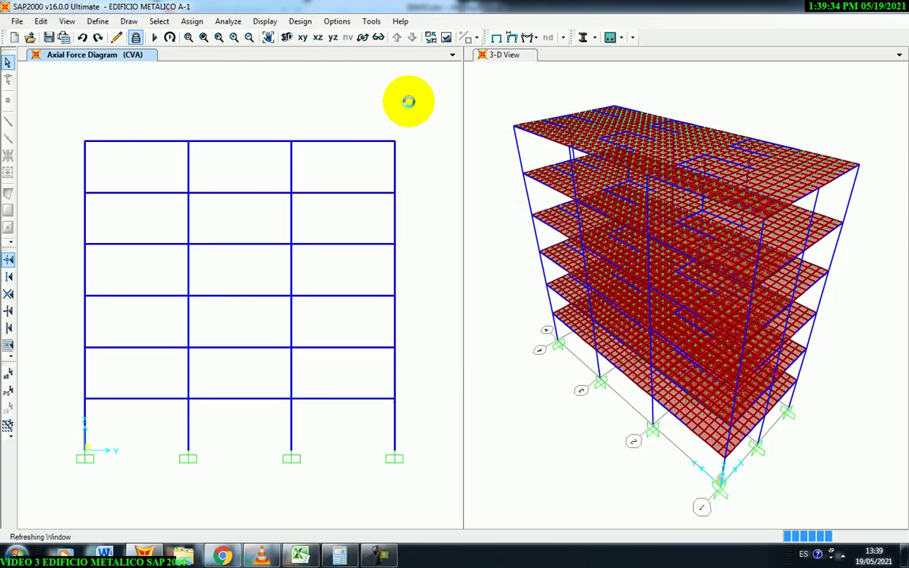
{"action": "left_click", "coordinate": [537, 38]}
{"action": "left_click", "coordinate": [556, 65]}
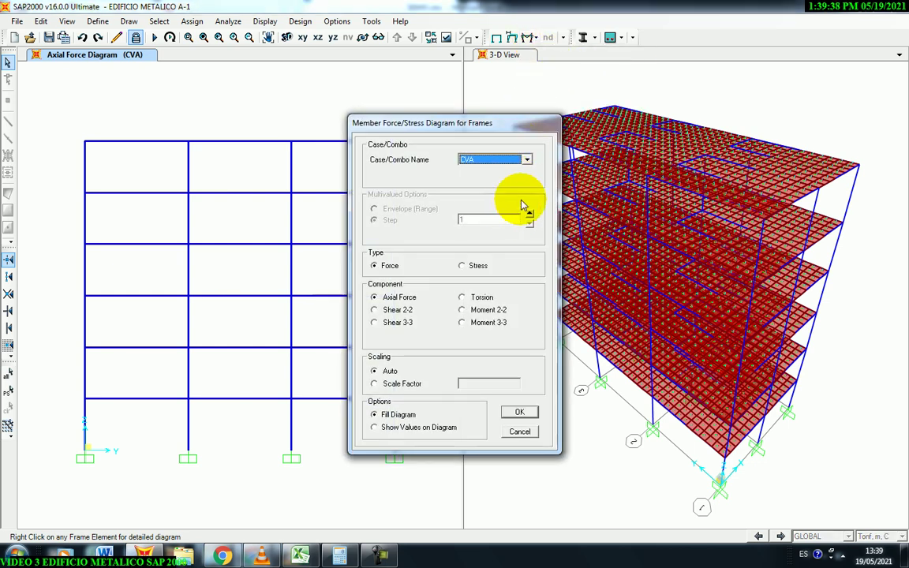
{"action": "left_click", "coordinate": [526, 159]}
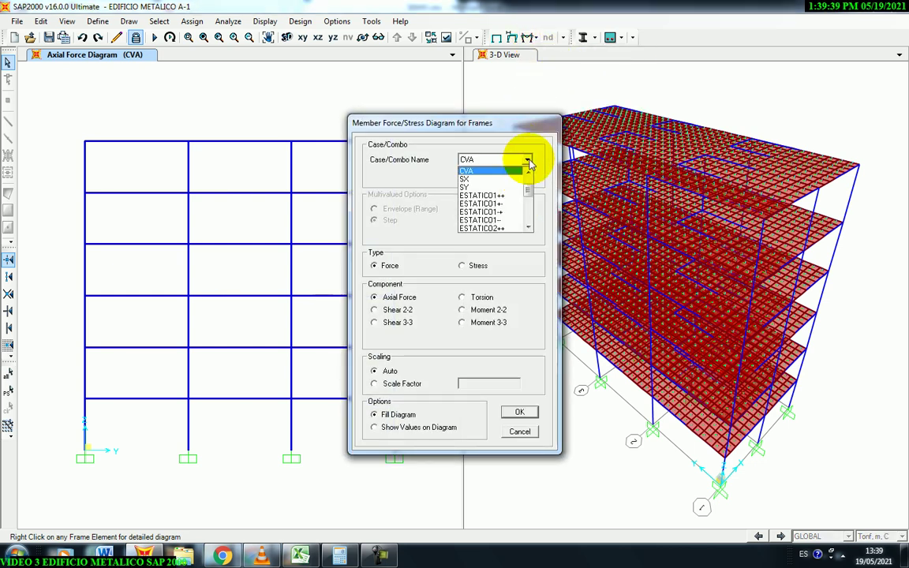
{"action": "left_click", "coordinate": [485, 185]}
{"action": "left_click_drag", "start_coordinate": [442, 123], "coordinate": [400, 108]}
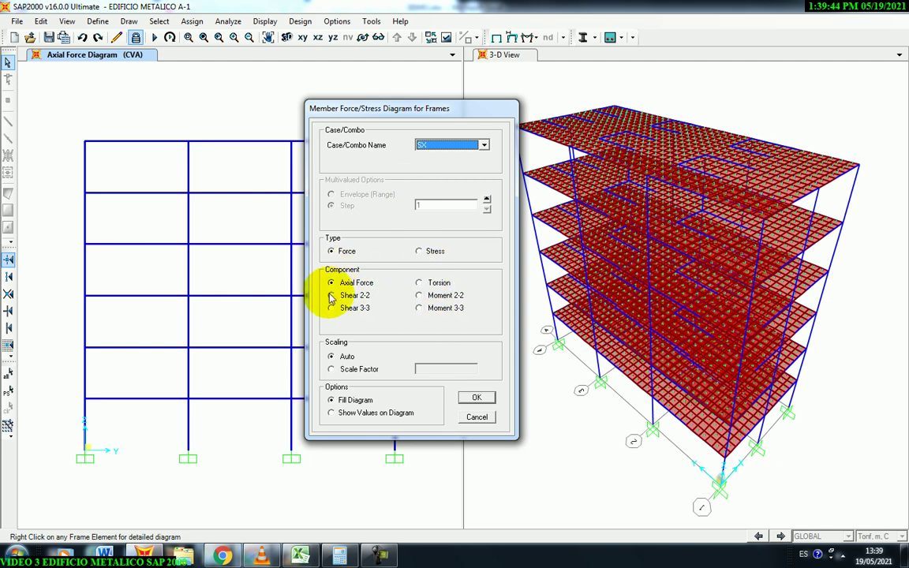
{"action": "left_click", "coordinate": [478, 399]}
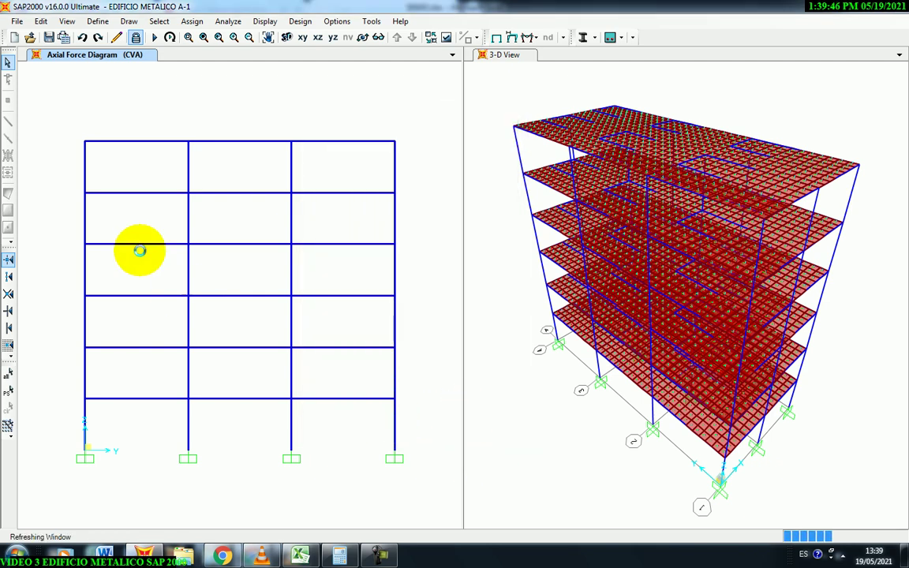
Step: Draw a horizontal section cut through all columns about 0.15 m above the base for case SX
{"action": "left_click", "coordinate": [128, 22]}
{"action": "left_click", "coordinate": [161, 266]}
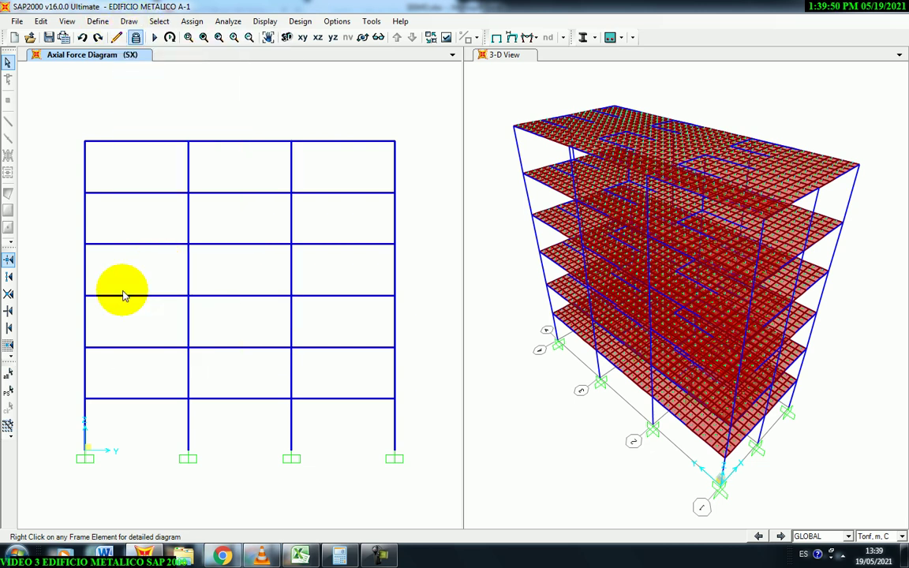
{"action": "left_click_drag", "start_coordinate": [68, 453], "coordinate": [425, 453]}
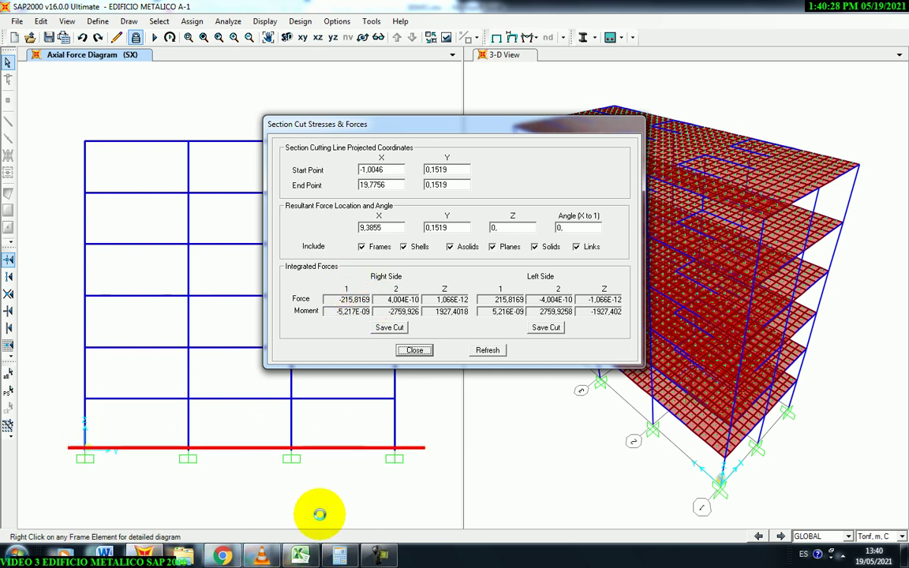
Step: Compare the PB static shear in M123 of the Excel workbook with the SX base section cut force in SAP2000
{"action": "left_click", "coordinate": [273, 489]}
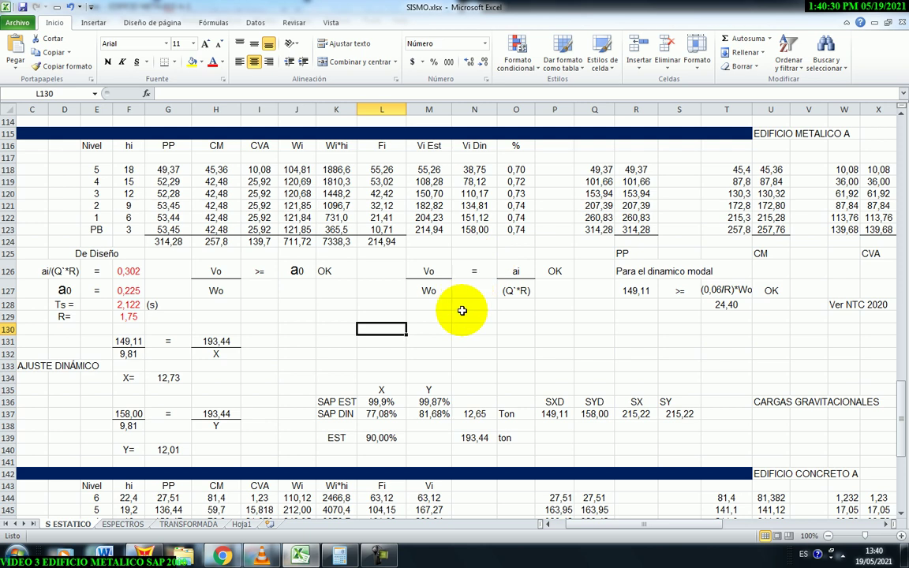
{"action": "left_click", "coordinate": [429, 230]}
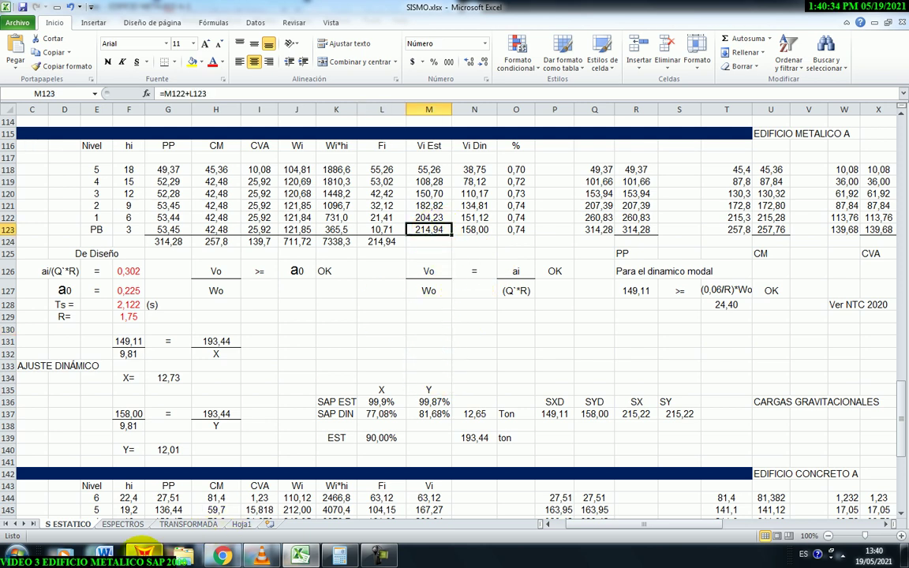
{"action": "left_click", "coordinate": [120, 491]}
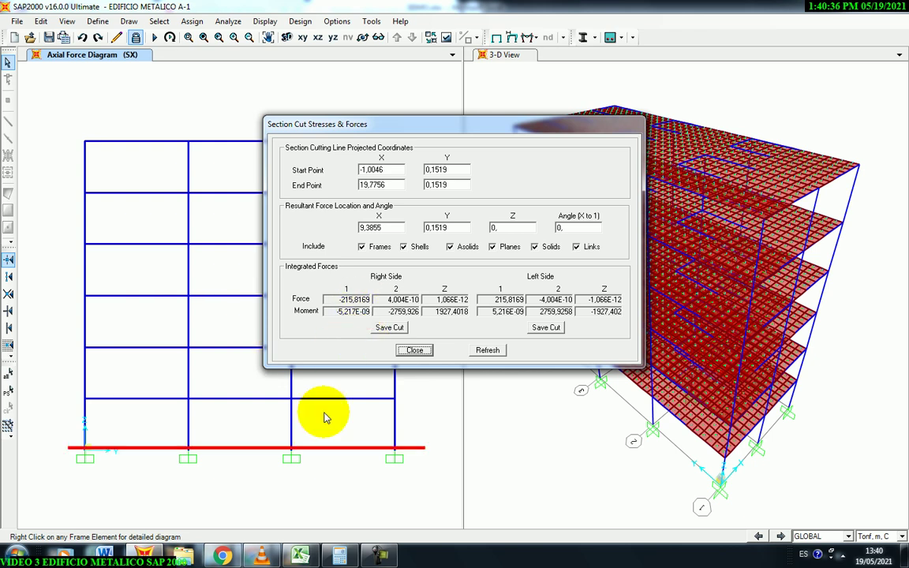
{"action": "left_click", "coordinate": [298, 552]}
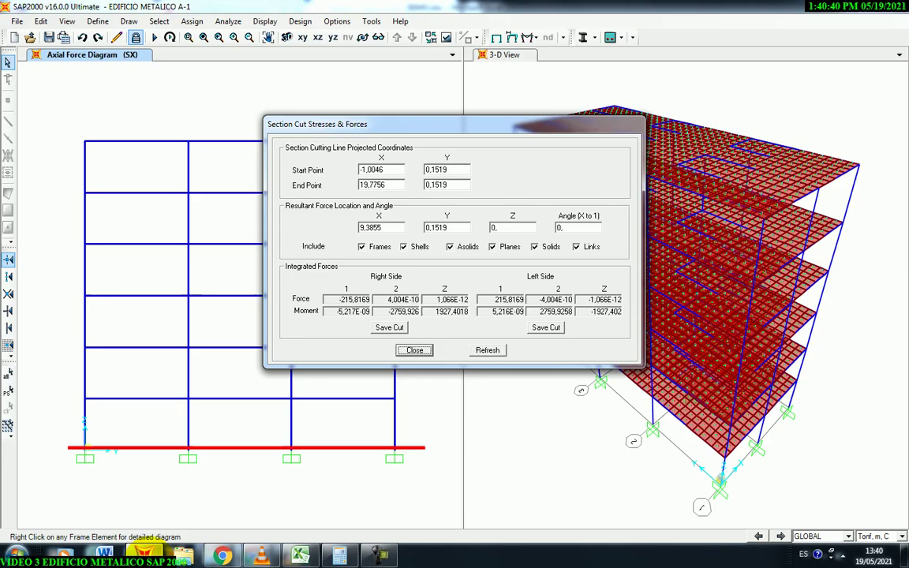
{"action": "left_click", "coordinate": [140, 491]}
{"action": "left_click", "coordinate": [299, 552]}
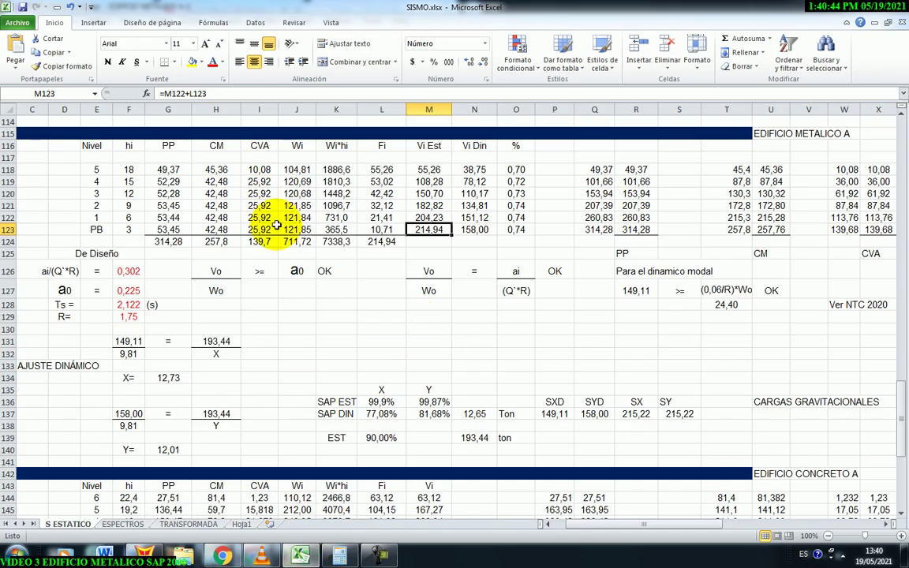
Step: Check the level 1 Vi Est in M122, then replace the SAP2000 base cut with an SX section cut about 3.2 m above the base
{"action": "left_click", "coordinate": [426, 329]}
{"action": "left_click", "coordinate": [430, 218]}
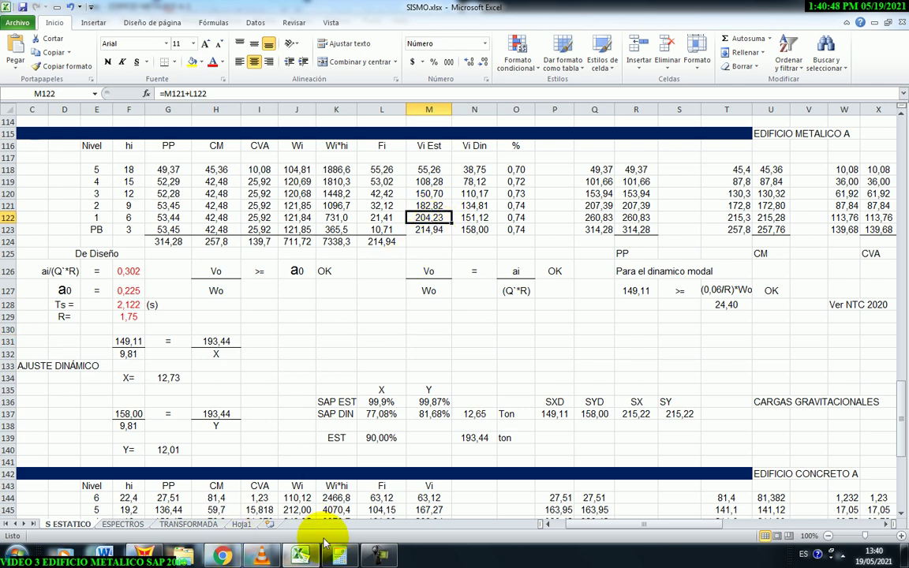
{"action": "left_click", "coordinate": [143, 556]}
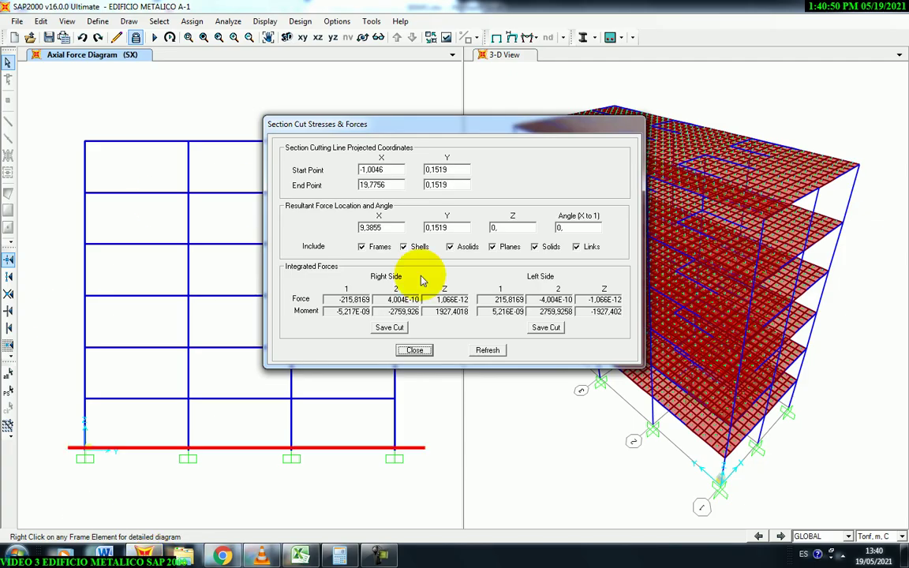
{"action": "left_click", "coordinate": [414, 350]}
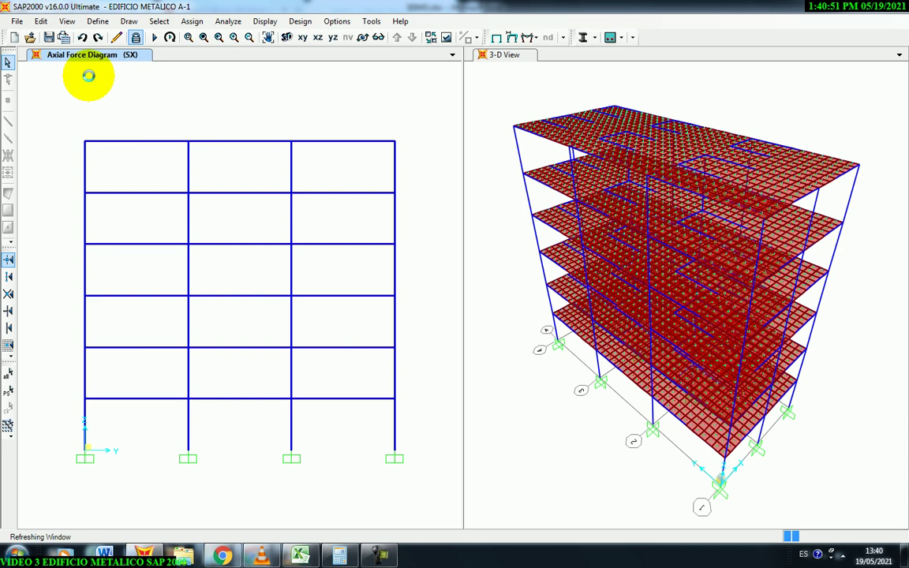
{"action": "left_click", "coordinate": [129, 22]}
{"action": "left_click", "coordinate": [152, 263]}
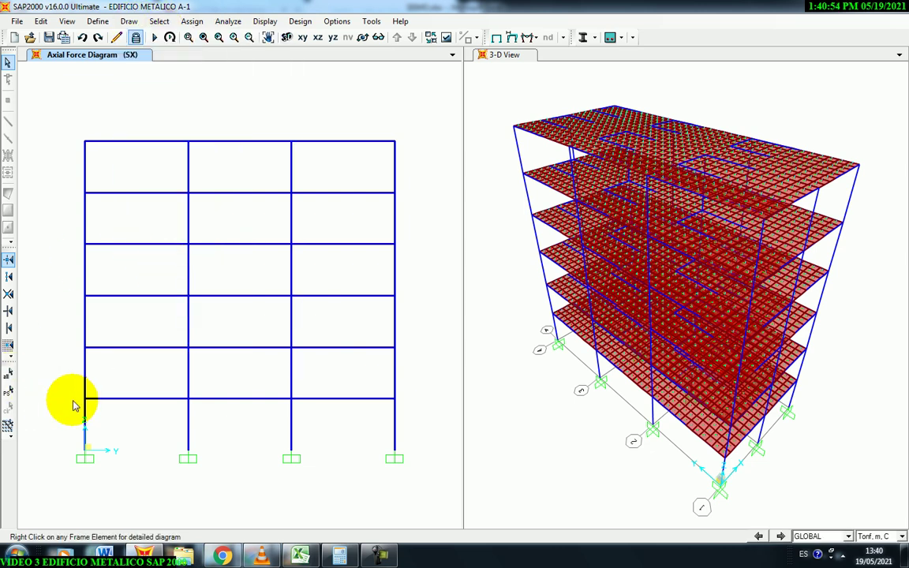
{"action": "left_click_drag", "start_coordinate": [73, 400], "coordinate": [417, 399]}
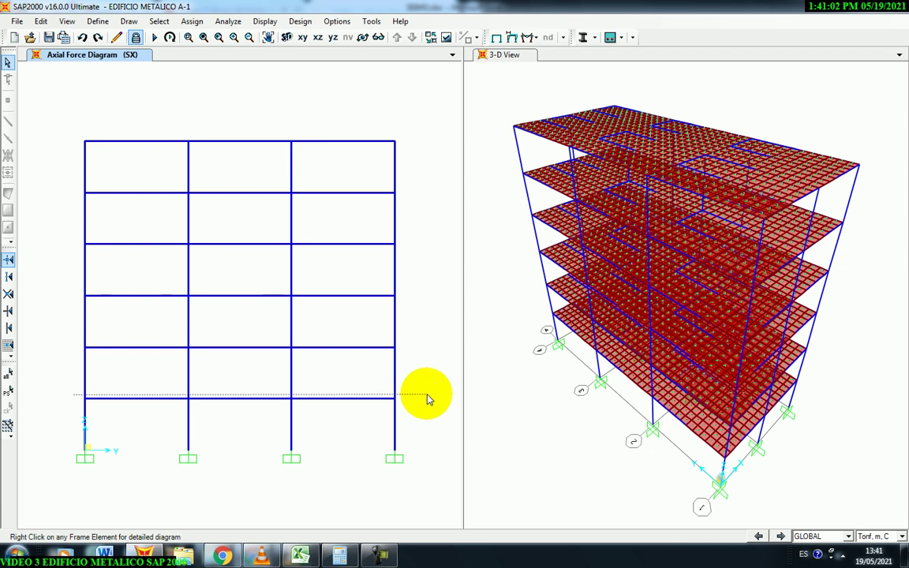
{"action": "left_click_drag", "start_coordinate": [426, 400], "coordinate": [426, 396]}
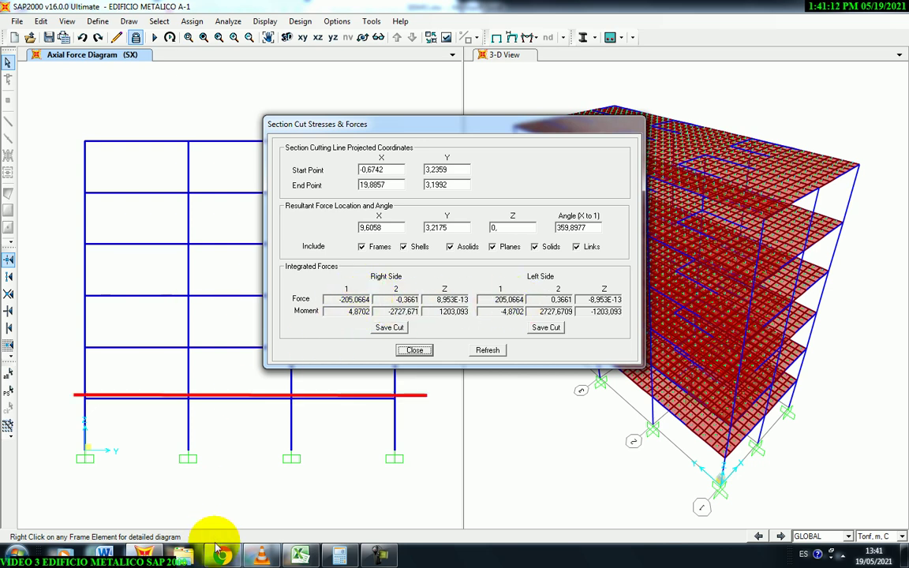
Step: Compare the level 1 Vi Est in the Excel workbook with the SX cut force in SAP2000, then close the cut results
{"action": "left_click", "coordinate": [301, 556]}
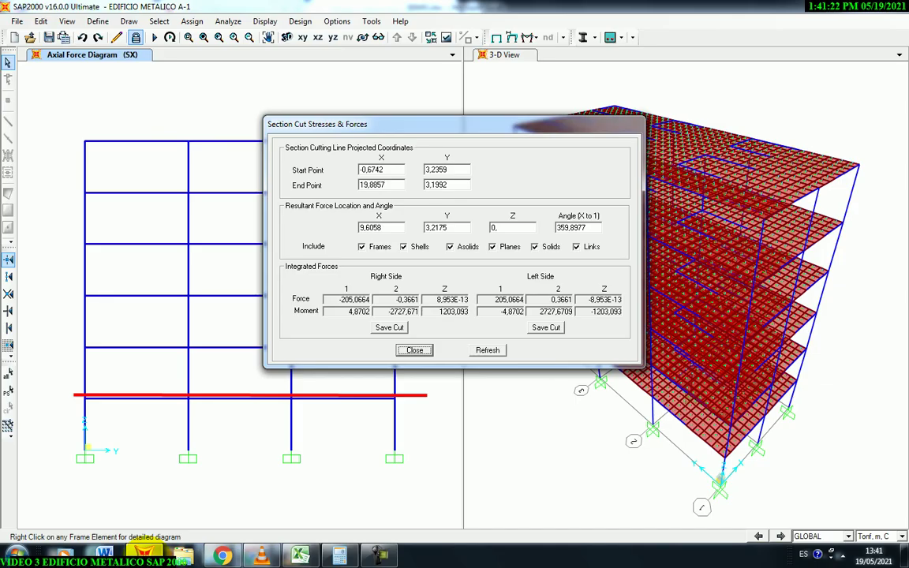
{"action": "left_click", "coordinate": [144, 556]}
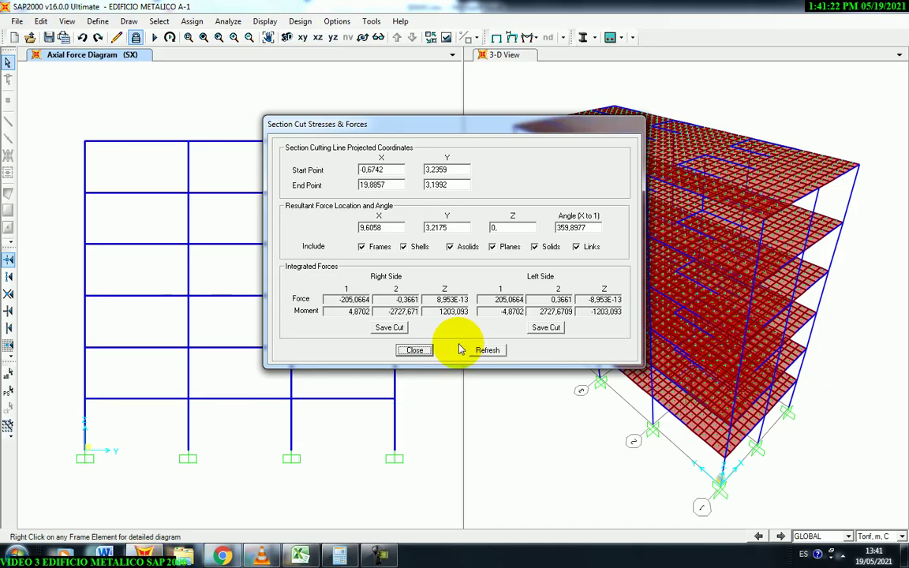
{"action": "left_click", "coordinate": [414, 350]}
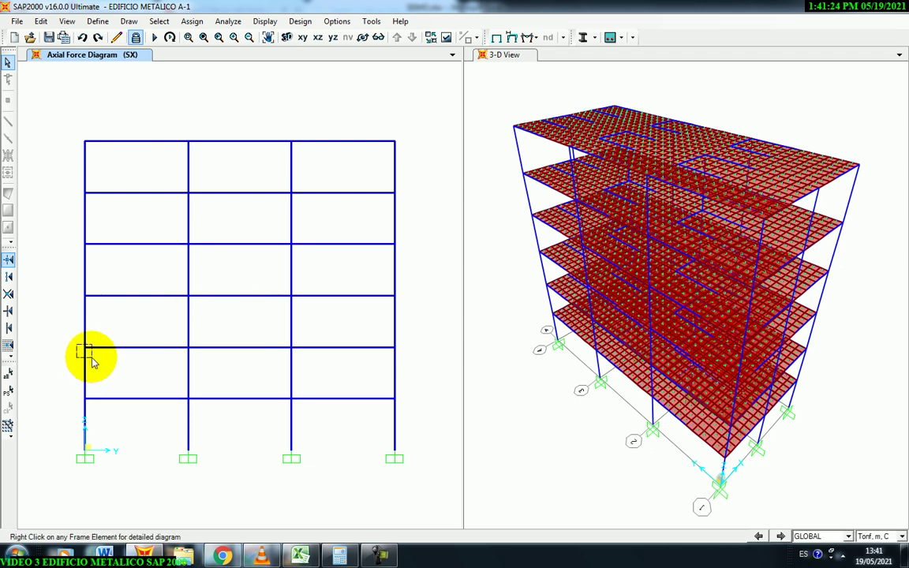
Step: Draw an SX section cut about 6.2 m above the base and compare its force with the level 2 Vi Est in M121 of the workbook
{"action": "left_click", "coordinate": [84, 349]}
{"action": "left_click", "coordinate": [129, 22]}
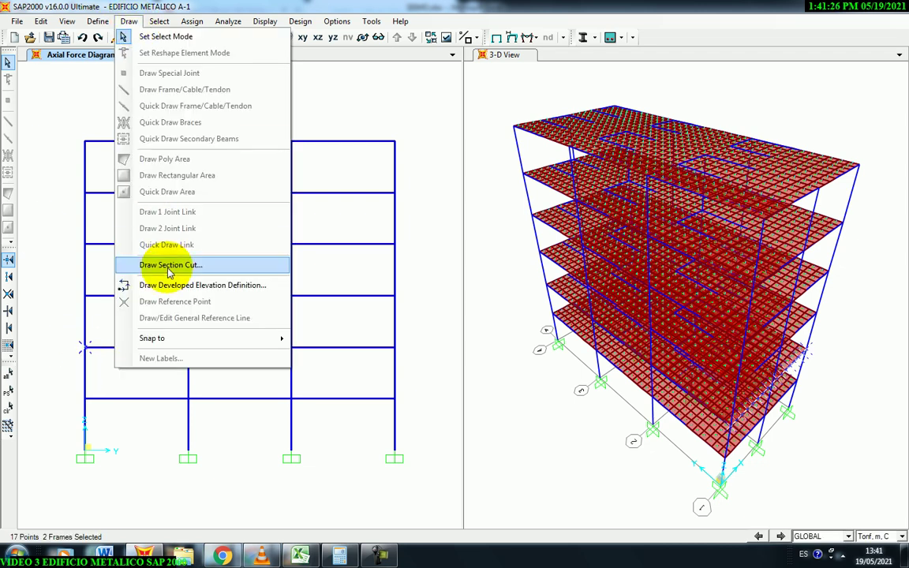
{"action": "left_click", "coordinate": [144, 264]}
{"action": "left_click", "coordinate": [75, 345]}
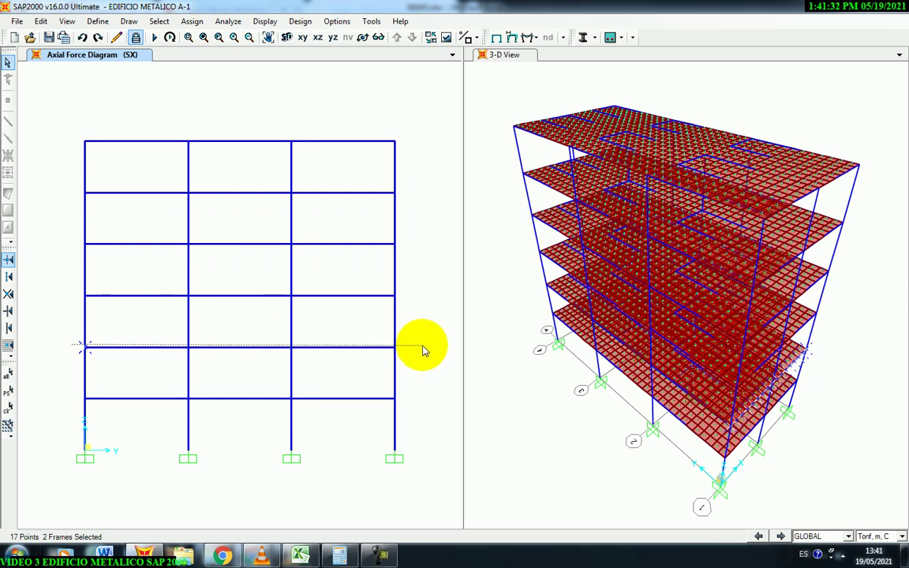
{"action": "left_click", "coordinate": [424, 349]}
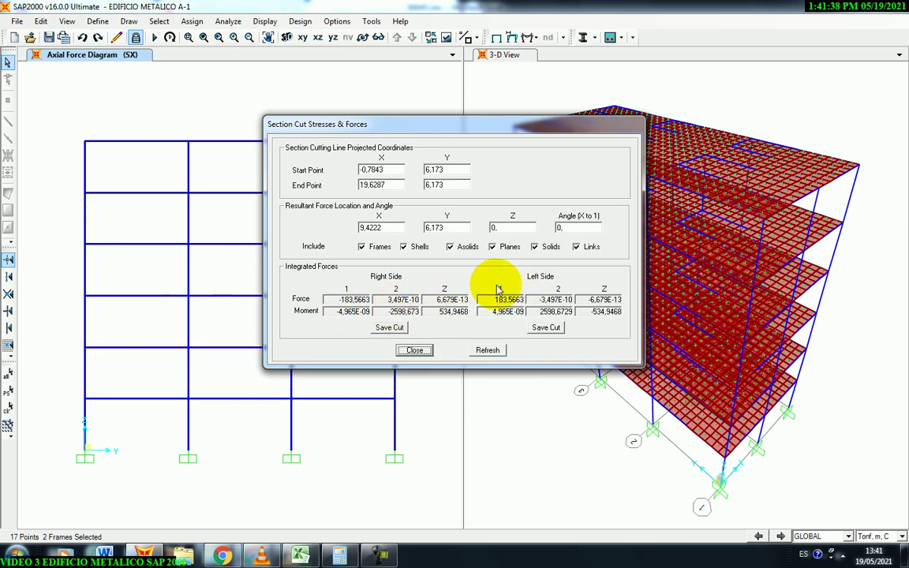
{"action": "left_click", "coordinate": [300, 556]}
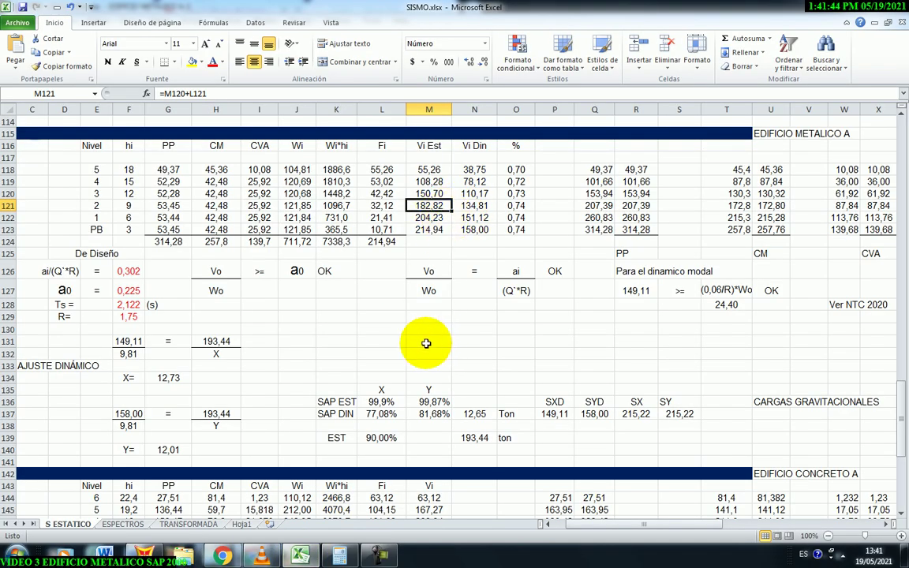
{"action": "left_click", "coordinate": [145, 557]}
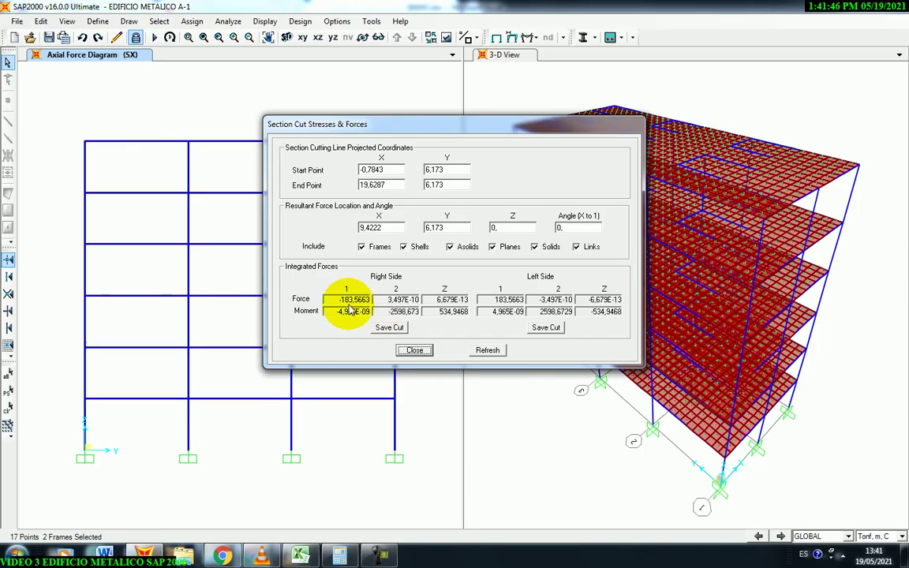
{"action": "left_click", "coordinate": [411, 351]}
Step: Draw an SX section cut about 10.6 m above the base and compare its force with the level 3 Vi Est in M120 of the workbook
{"action": "left_click", "coordinate": [86, 297]}
{"action": "left_click", "coordinate": [131, 23]}
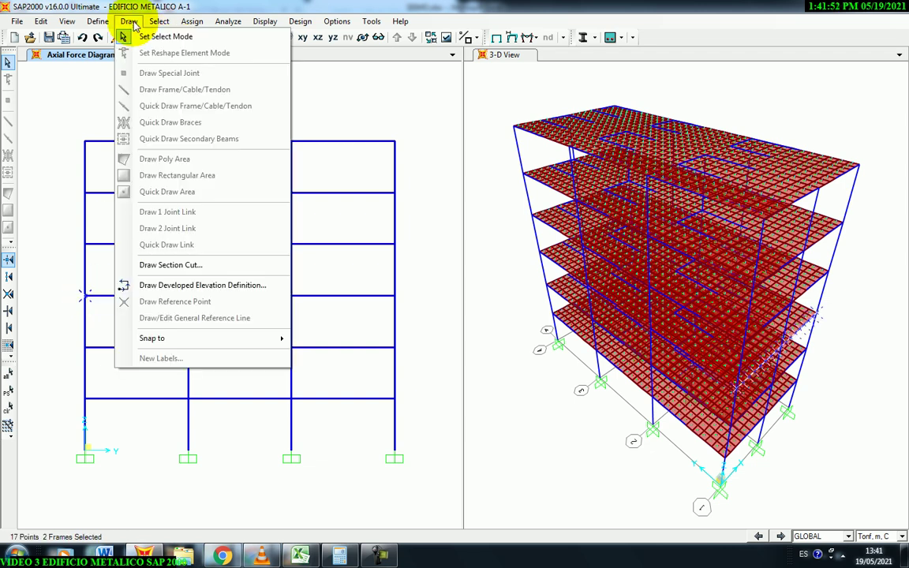
{"action": "left_click", "coordinate": [154, 267]}
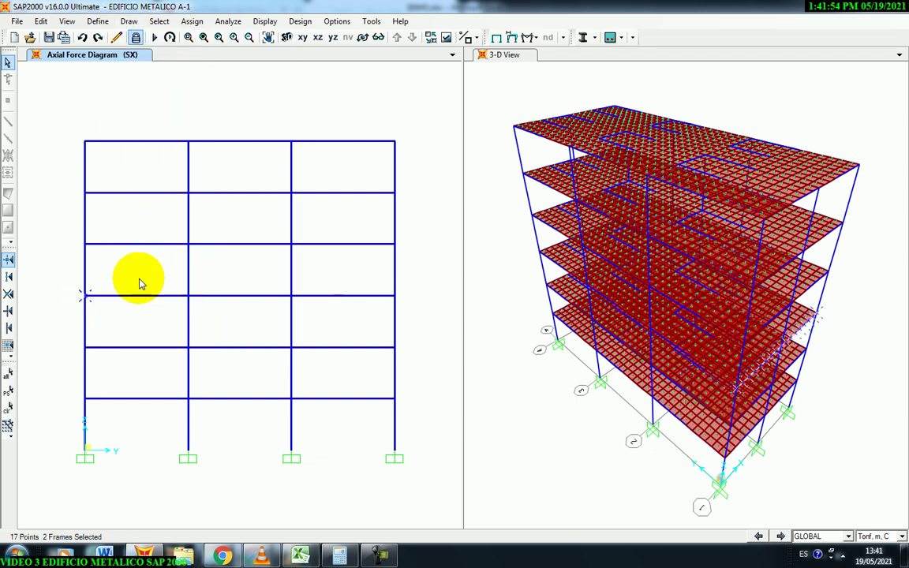
{"action": "left_click", "coordinate": [77, 270]}
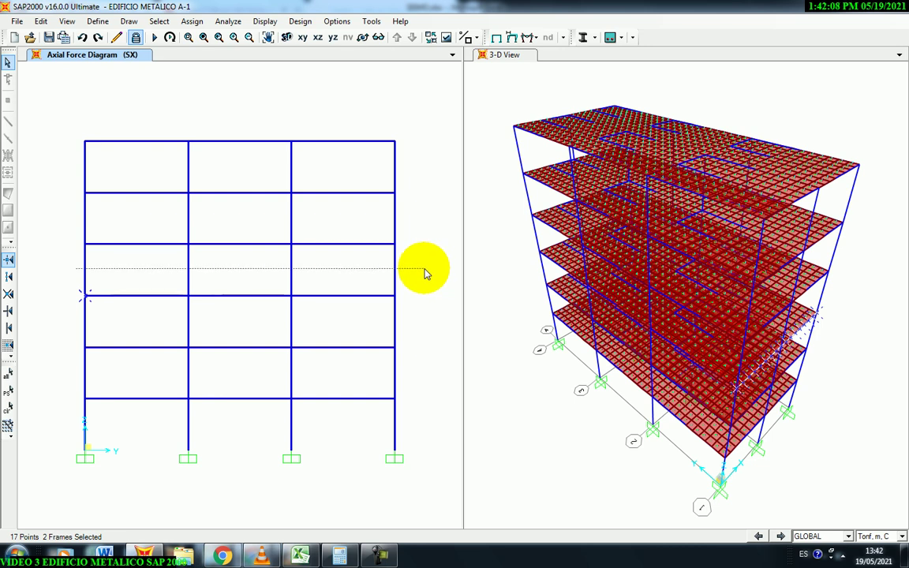
{"action": "left_click", "coordinate": [424, 272]}
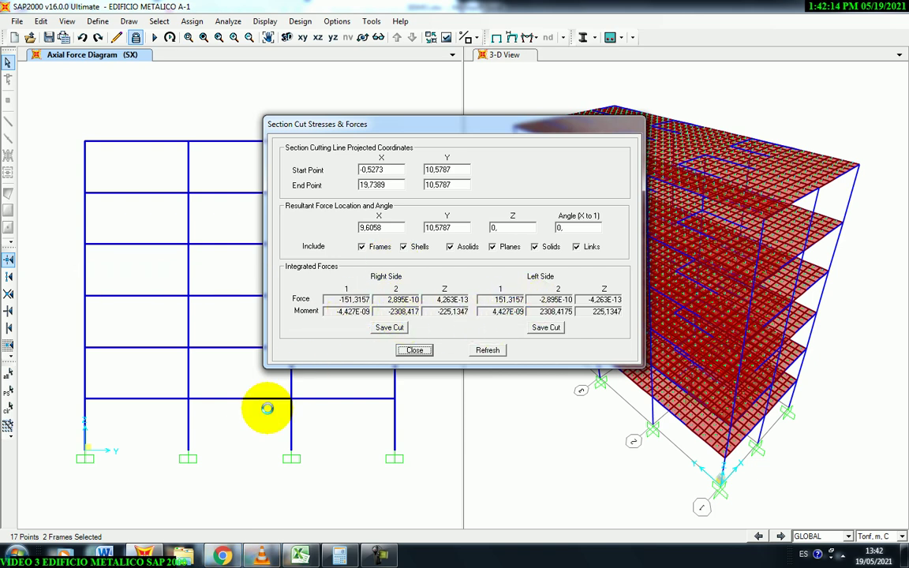
{"action": "left_click", "coordinate": [300, 556]}
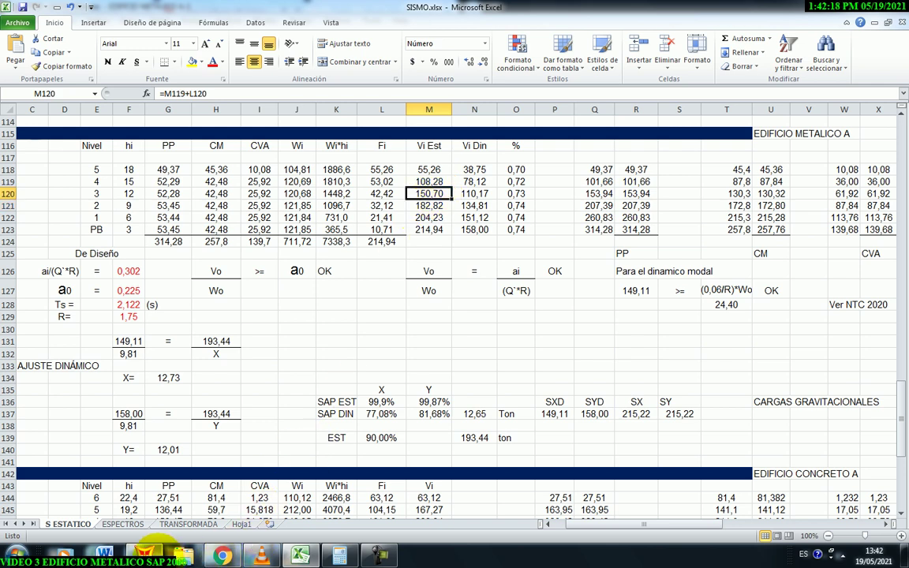
{"action": "left_click", "coordinate": [143, 556]}
{"action": "left_click", "coordinate": [415, 349]}
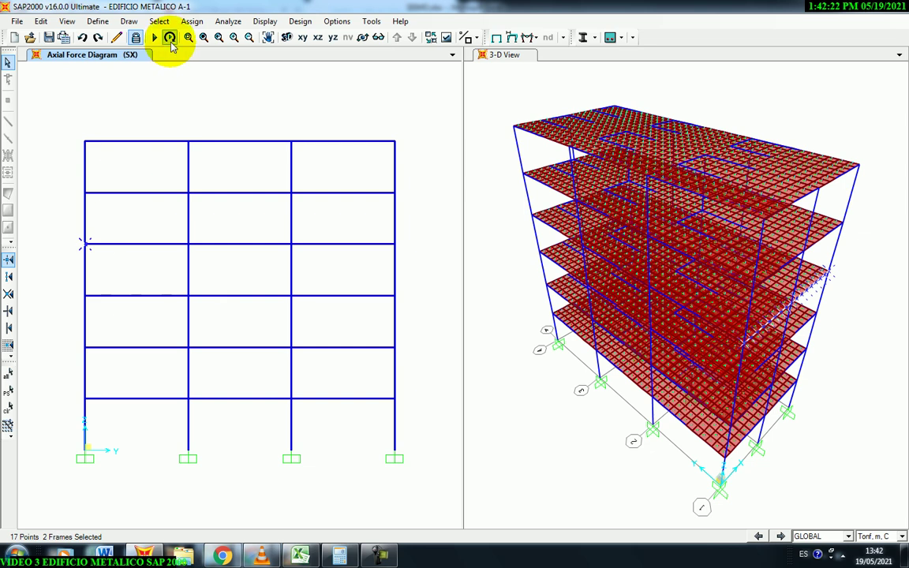
Step: Draw an SX section cut about 13.5 m above the base and compare its force with the level 4 Vi Est in M119 of the workbook
{"action": "left_click", "coordinate": [128, 21]}
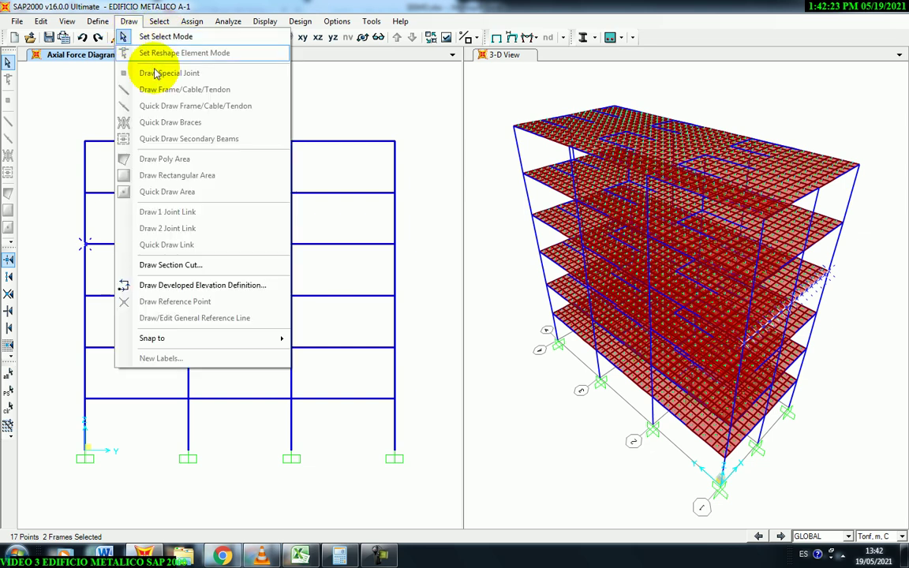
{"action": "left_click", "coordinate": [180, 274]}
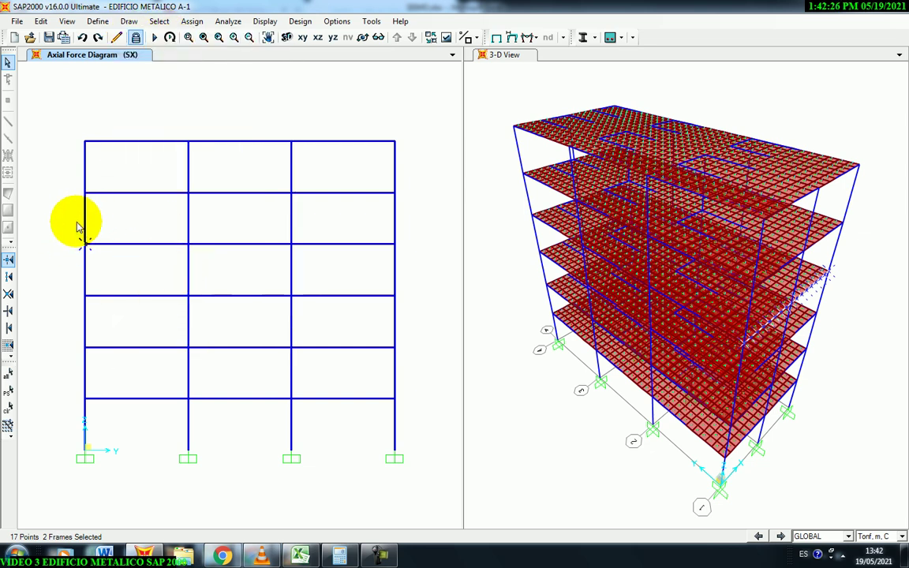
{"action": "left_click", "coordinate": [72, 219]}
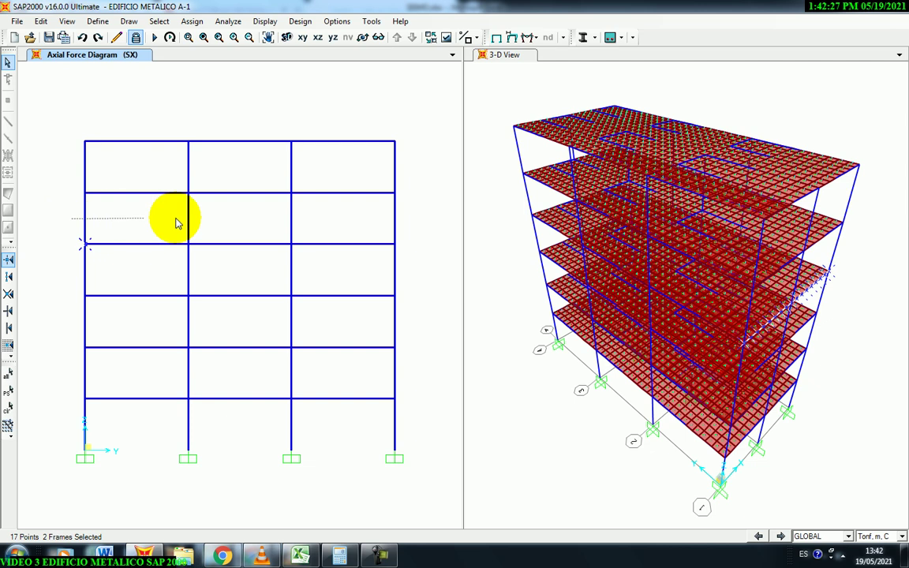
{"action": "left_click", "coordinate": [423, 223]}
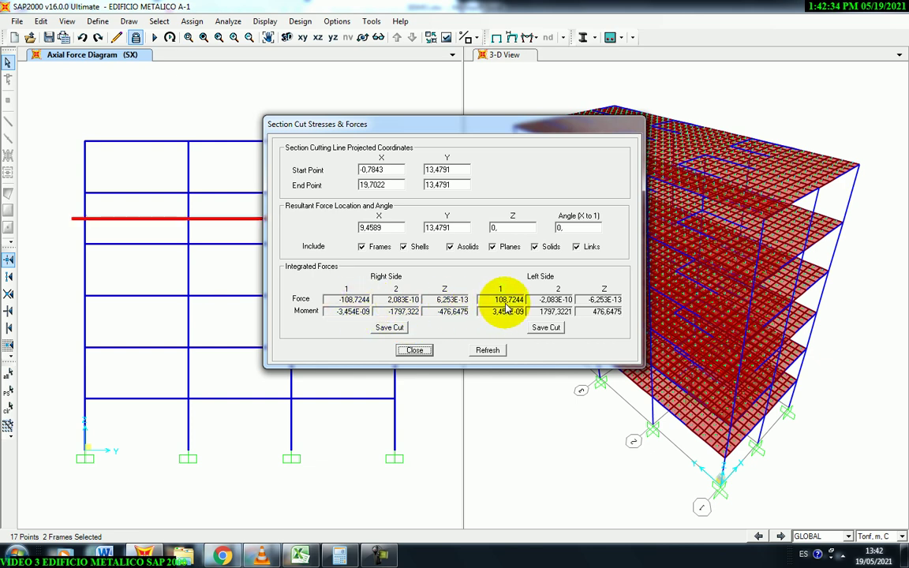
{"action": "left_click", "coordinate": [299, 555]}
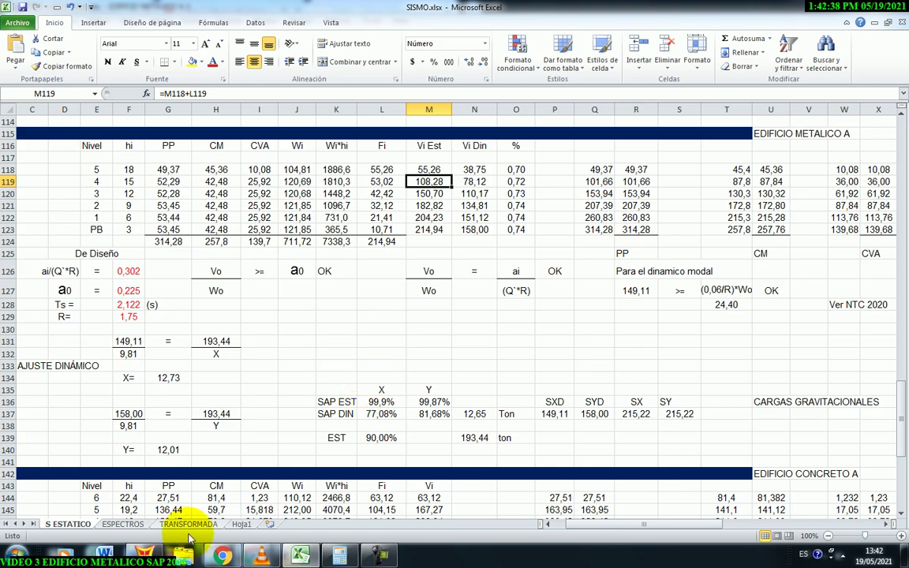
{"action": "left_click", "coordinate": [146, 554]}
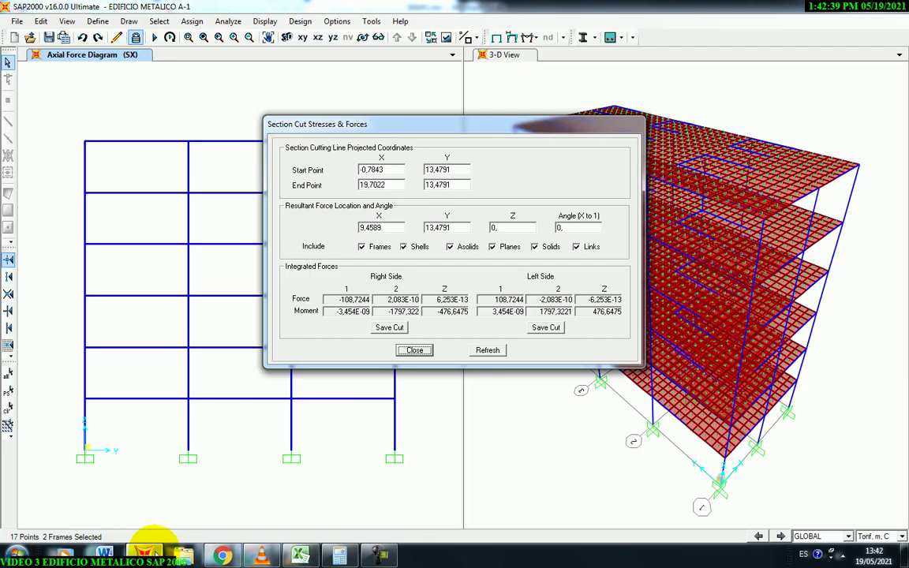
{"action": "left_click", "coordinate": [414, 349]}
Step: Draw an SX section cut about 16.5 m above the base and compare its force with the level 5 Vi Est in M118 of the workbook
{"action": "left_click", "coordinate": [129, 21]}
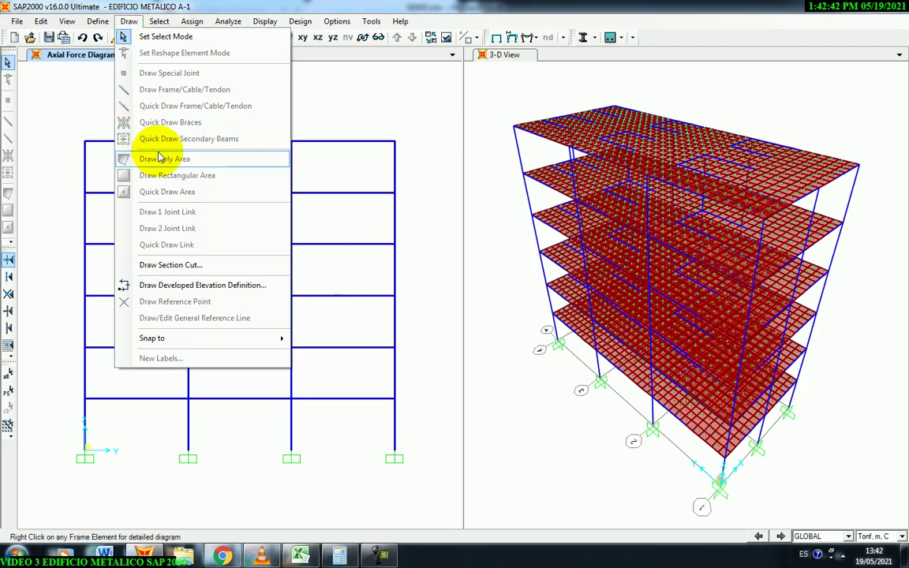
{"action": "left_click", "coordinate": [158, 263]}
{"action": "left_click", "coordinate": [75, 168]}
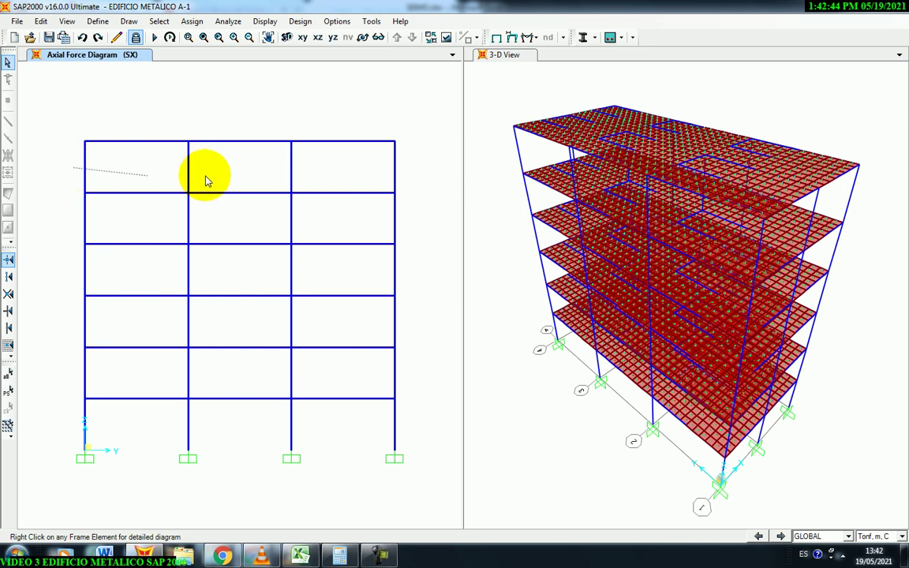
{"action": "left_click", "coordinate": [419, 172]}
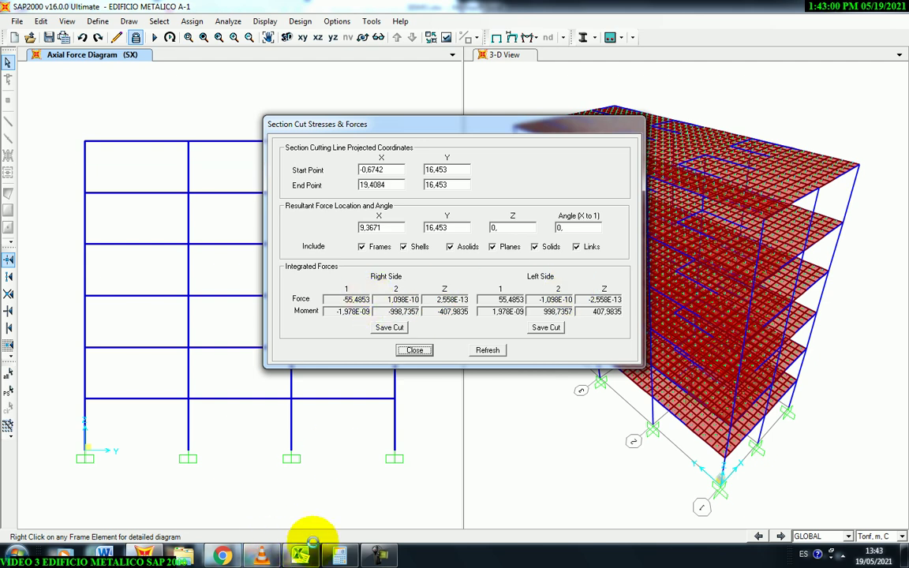
{"action": "mouse_move", "coordinate": [302, 556]}
{"action": "left_click", "coordinate": [276, 504]}
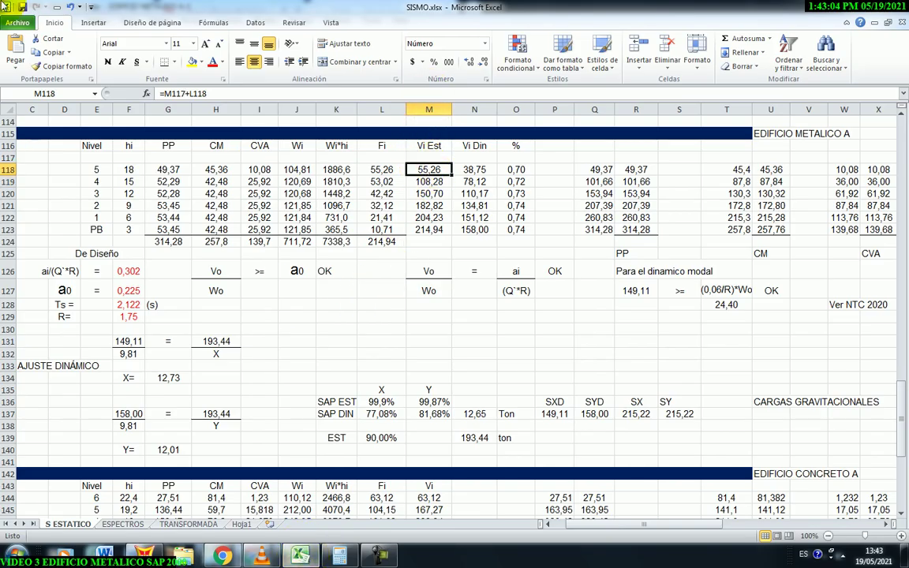
{"action": "left_click", "coordinate": [430, 216]}
{"action": "left_click", "coordinate": [429, 181]}
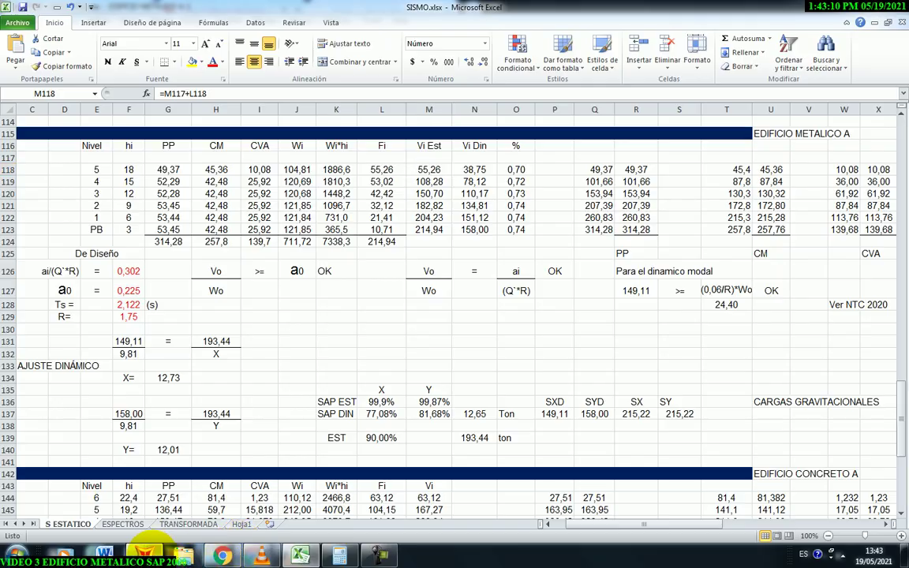
{"action": "key", "text": "alt+Tab"}
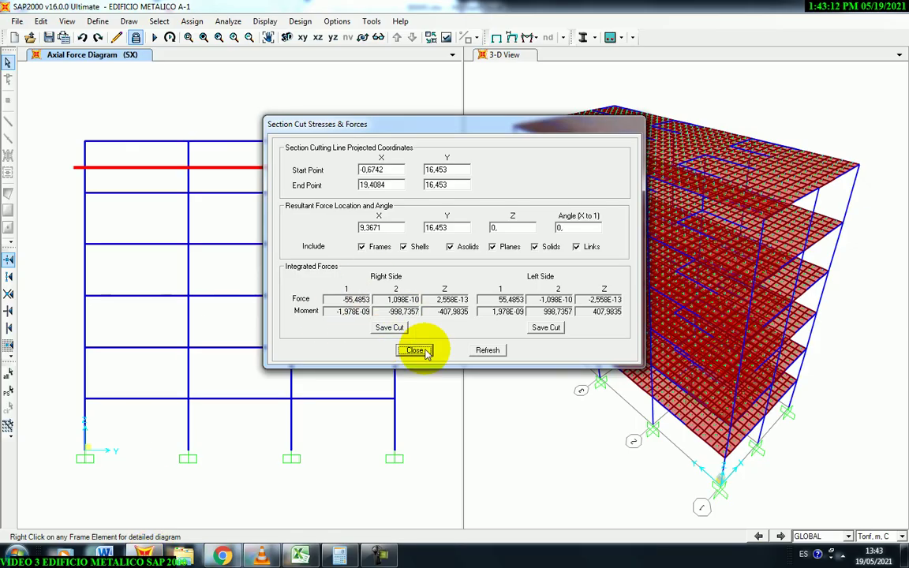
{"action": "left_click", "coordinate": [416, 350]}
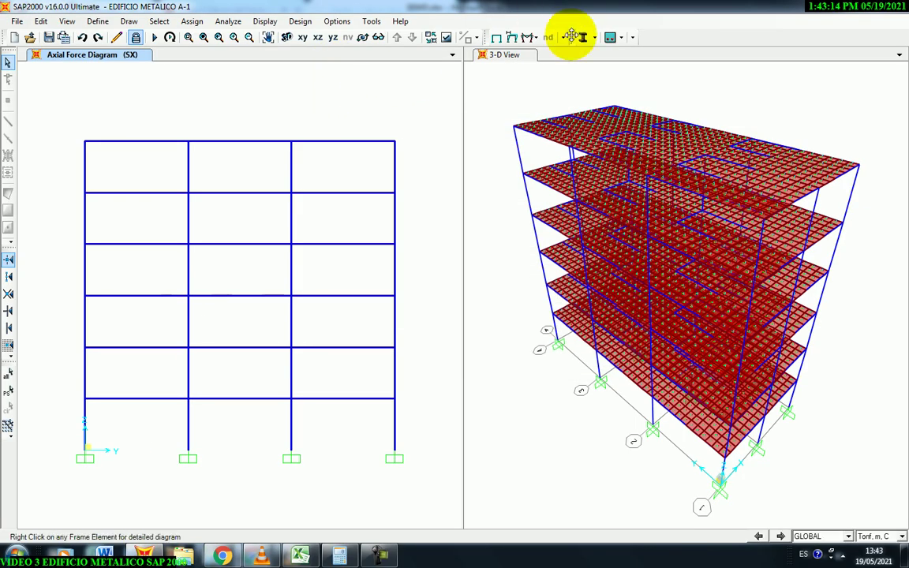
Step: Display the frame axial force diagram for load case SY in the elevation view
{"action": "left_click", "coordinate": [535, 38]}
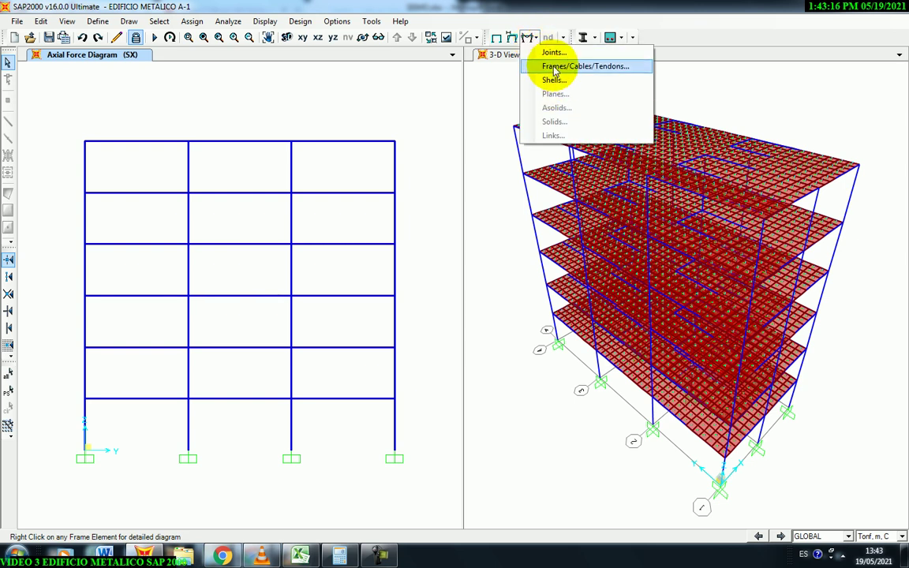
{"action": "left_click", "coordinate": [538, 65]}
{"action": "left_click", "coordinate": [526, 160]}
{"action": "left_click", "coordinate": [496, 185]}
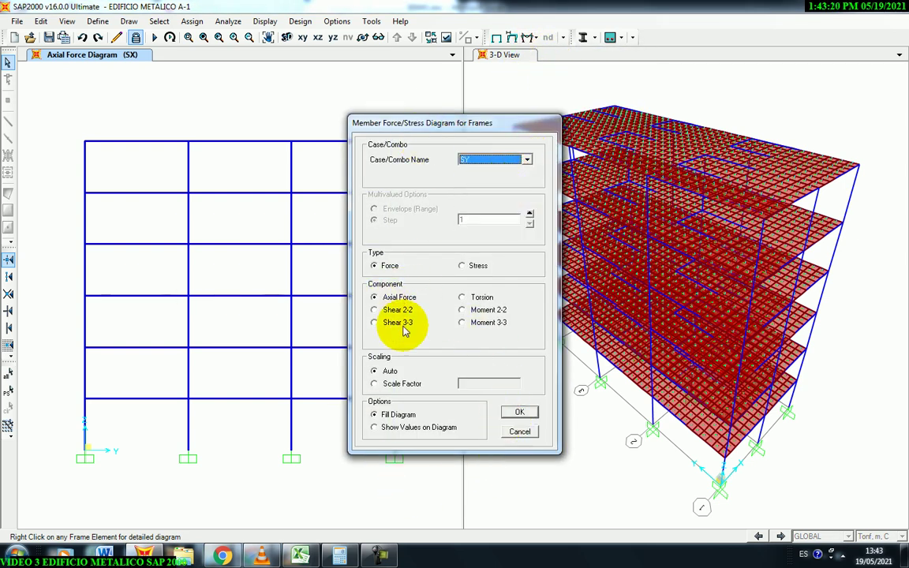
{"action": "left_click", "coordinate": [515, 412]}
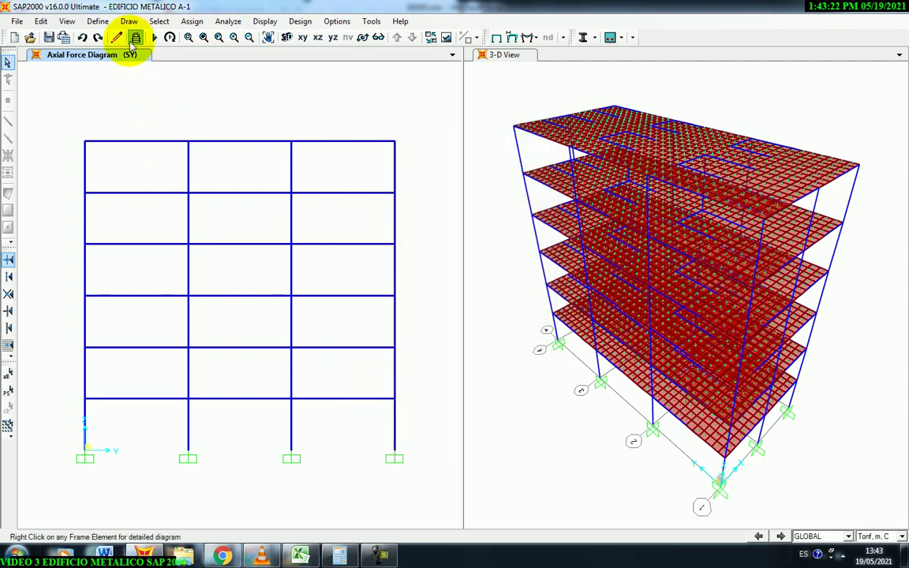
Step: Draw an SY section cut about 1.5 m above the base and compare its force with the PB Vi Est in M123 of the Excel workbook
{"action": "left_click", "coordinate": [128, 22]}
{"action": "left_click", "coordinate": [13, 441]}
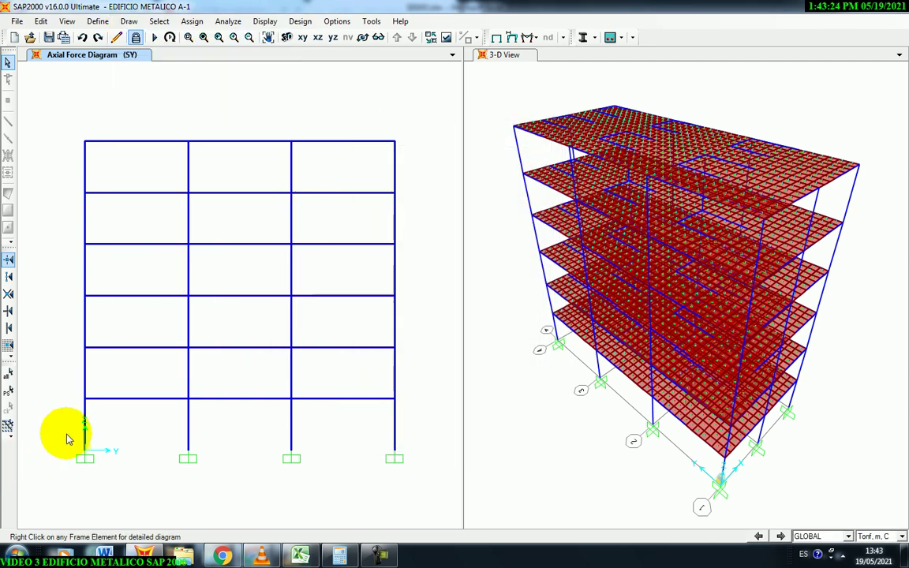
{"action": "left_click", "coordinate": [67, 426]}
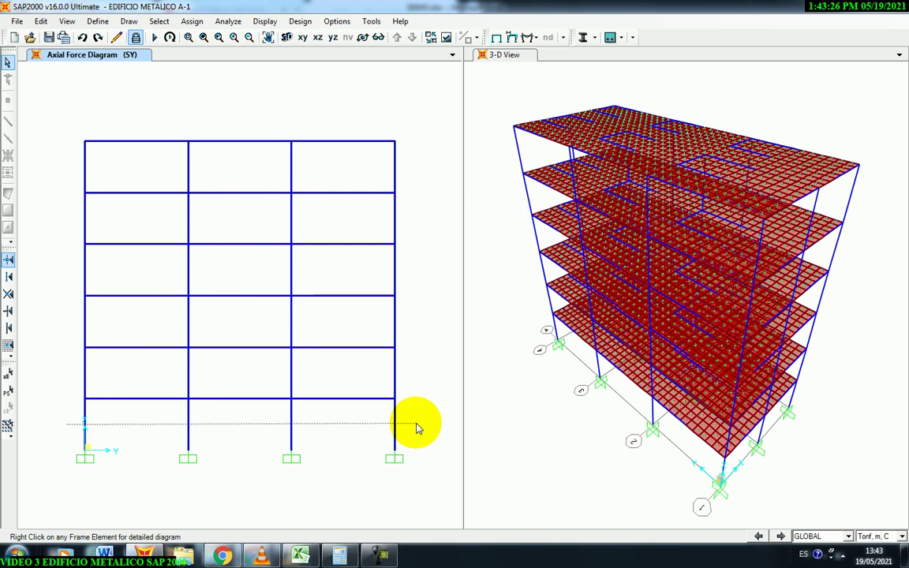
{"action": "left_click", "coordinate": [423, 428]}
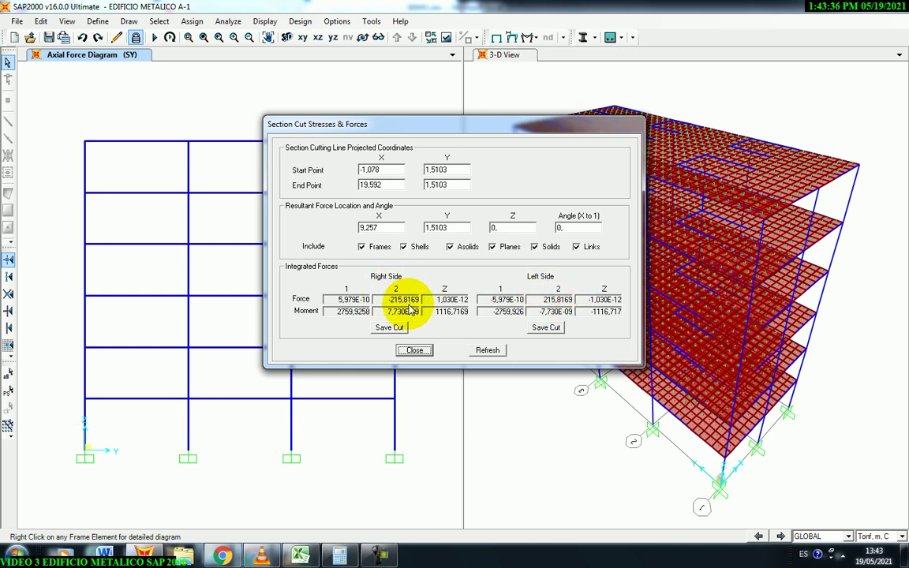
{"action": "left_click", "coordinate": [301, 557]}
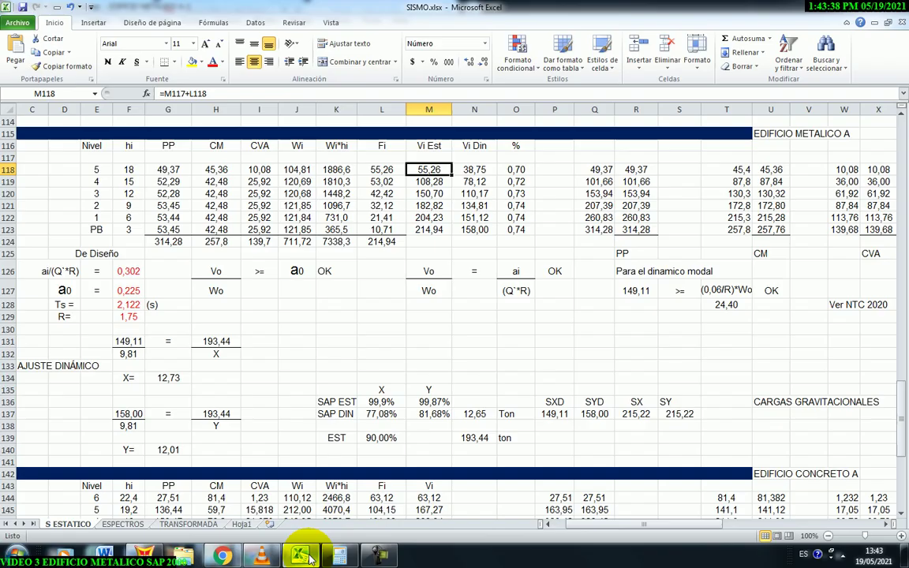
{"action": "left_click", "coordinate": [434, 229]}
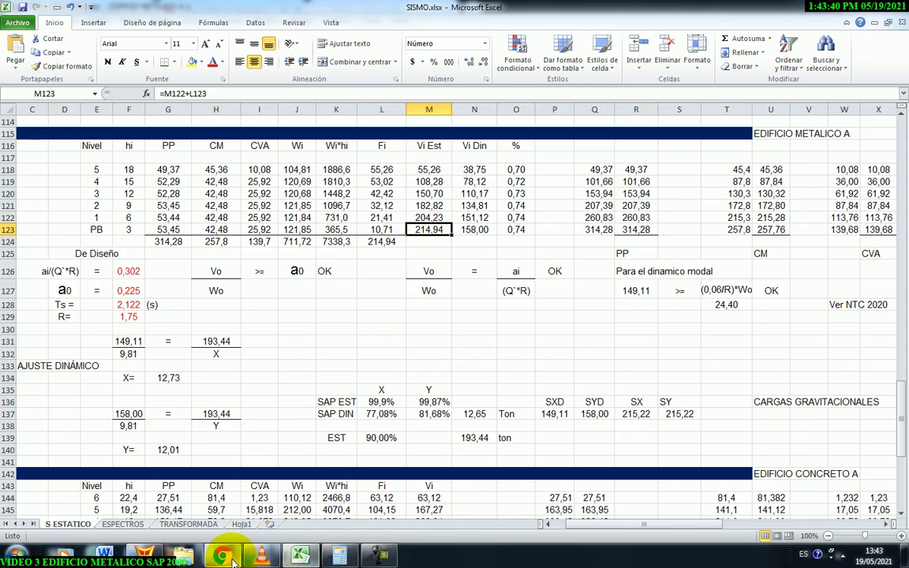
Step: Draw an SY section cut about 3.2 m above the base and compare its force with the level 1 Vi Est in M122 of the workbook
{"action": "left_click", "coordinate": [144, 554]}
{"action": "left_click", "coordinate": [414, 350]}
{"action": "left_click", "coordinate": [169, 37]}
{"action": "left_click", "coordinate": [128, 22]}
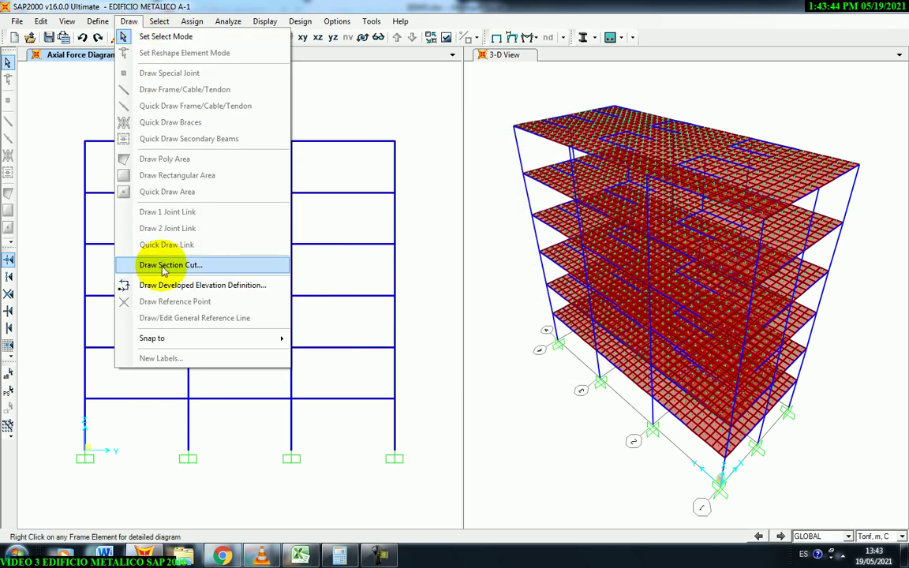
{"action": "left_click", "coordinate": [118, 259]}
{"action": "left_click", "coordinate": [72, 396]}
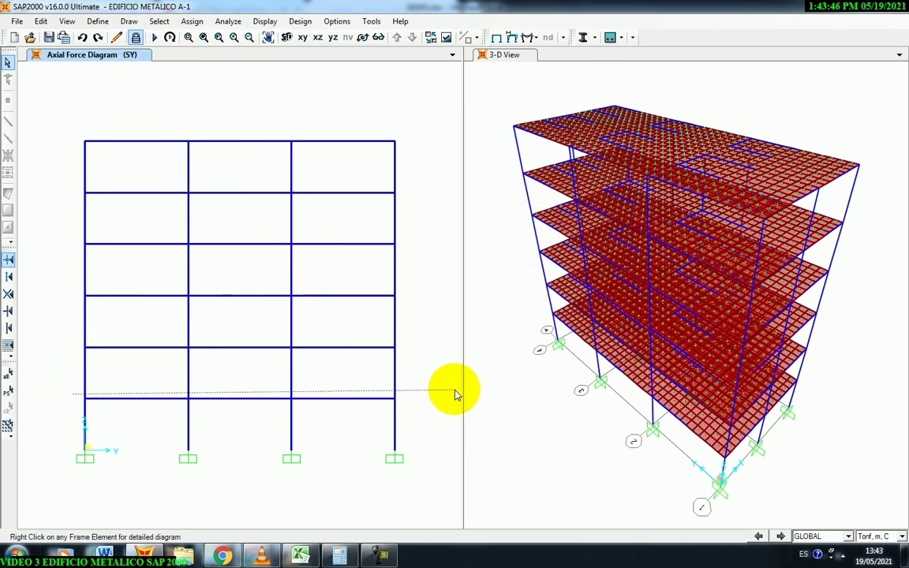
{"action": "left_click", "coordinate": [448, 399]}
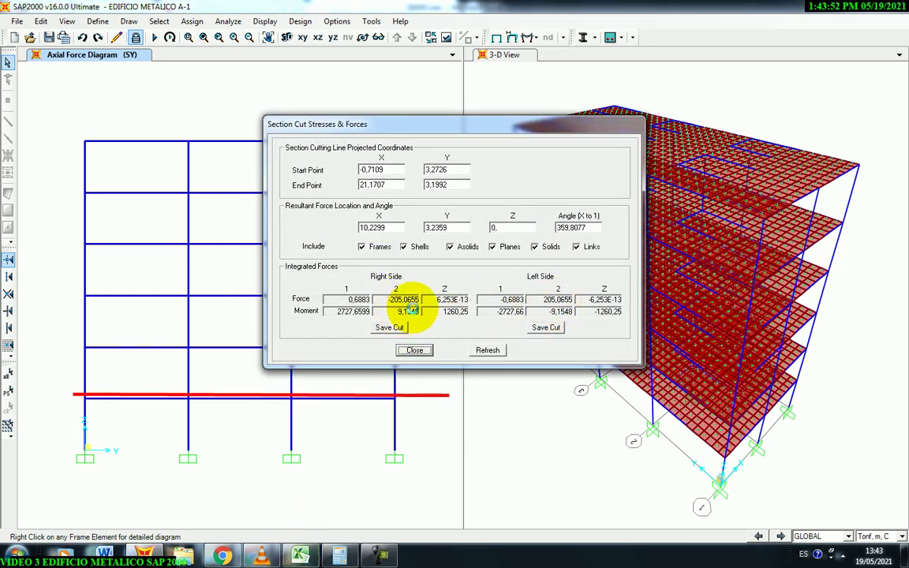
{"action": "left_click", "coordinate": [301, 553]}
{"action": "left_click", "coordinate": [409, 217]}
{"action": "left_click", "coordinate": [146, 554]}
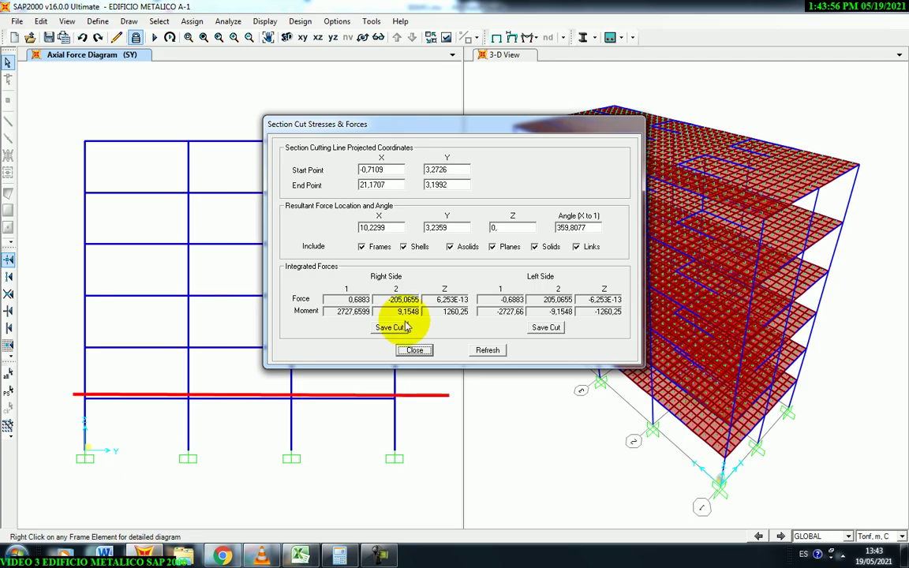
{"action": "left_click", "coordinate": [412, 351]}
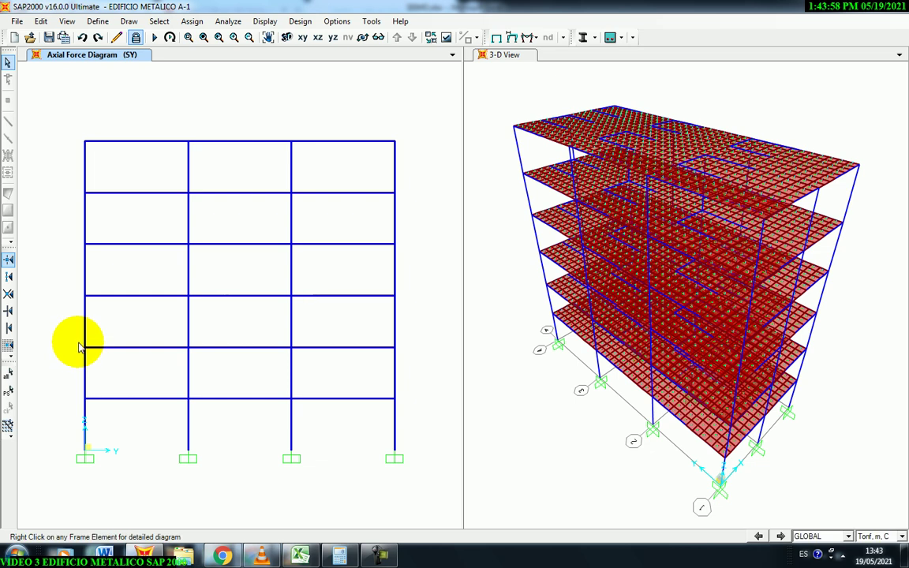
Step: Draw an SY section cut about 6.2 m above the base and compare its force with the level 2 Vi Est in the workbook
{"action": "left_click", "coordinate": [127, 22]}
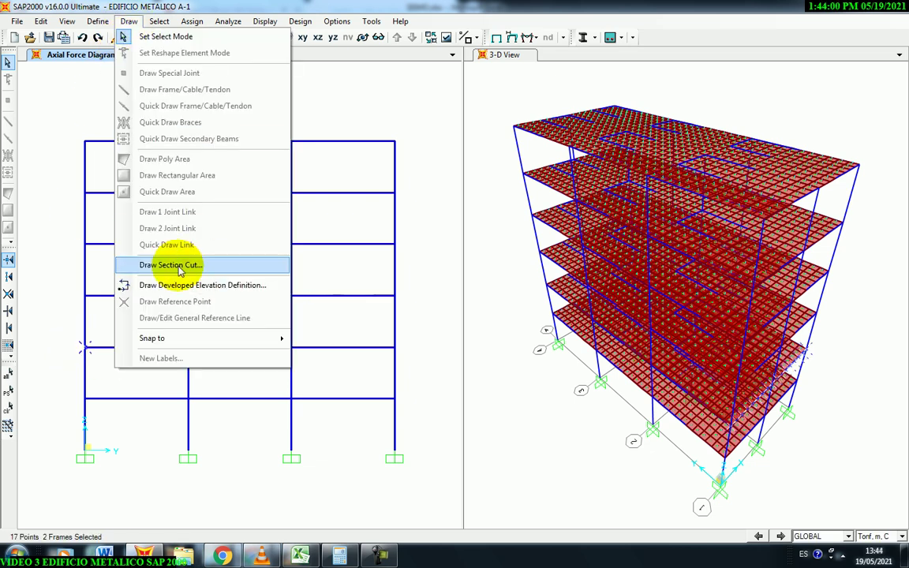
{"action": "left_click", "coordinate": [150, 263]}
{"action": "left_click_drag", "start_coordinate": [75, 345], "coordinate": [408, 349]}
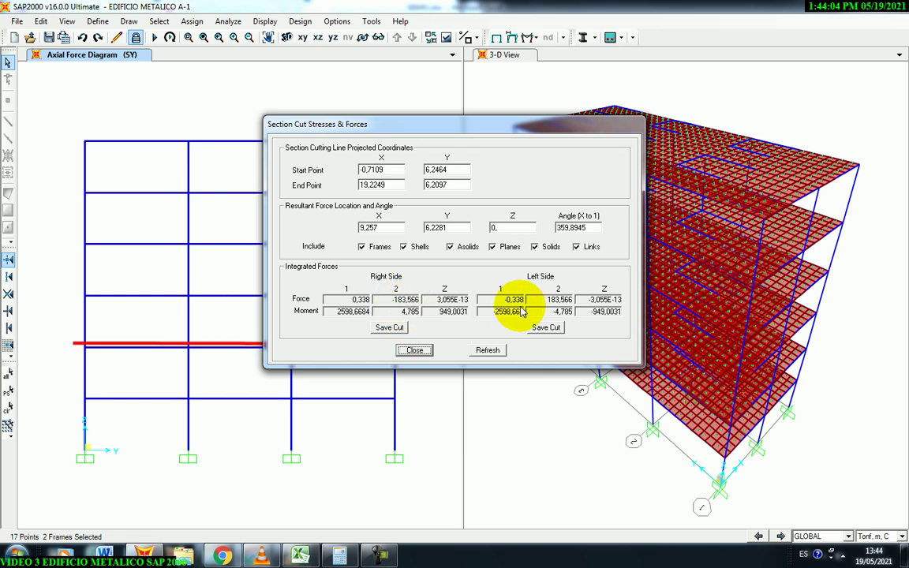
{"action": "left_click", "coordinate": [300, 555]}
{"action": "left_click", "coordinate": [410, 193]}
{"action": "left_click", "coordinate": [157, 552]}
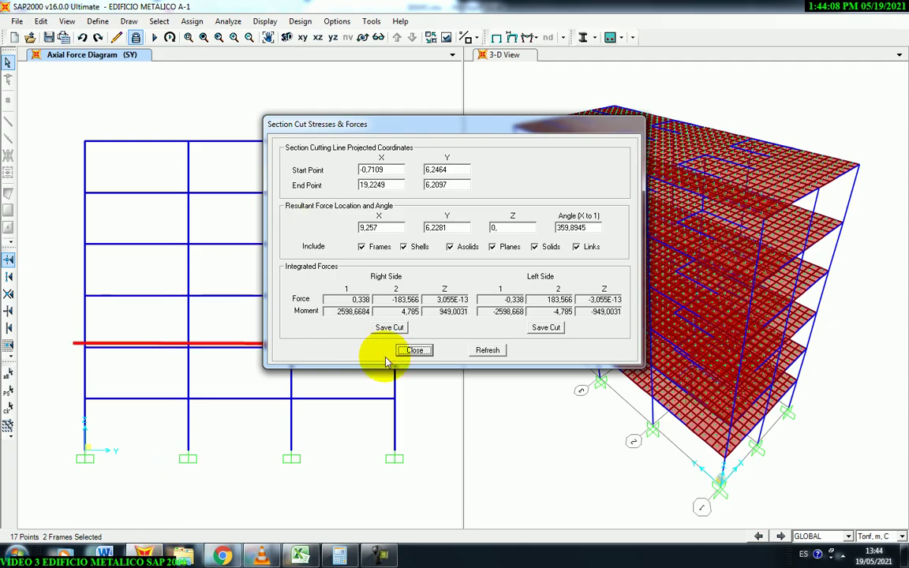
{"action": "left_click", "coordinate": [414, 349]}
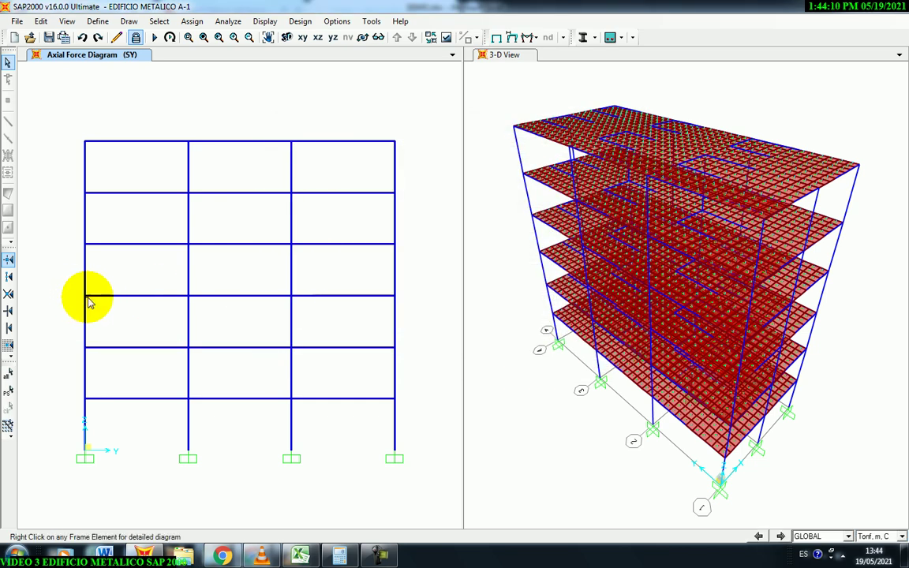
Step: Draw an SY section cut about 9.2 m above the base and compare its force with the level 3 Vi Est in M120 of the workbook
{"action": "left_click", "coordinate": [128, 20]}
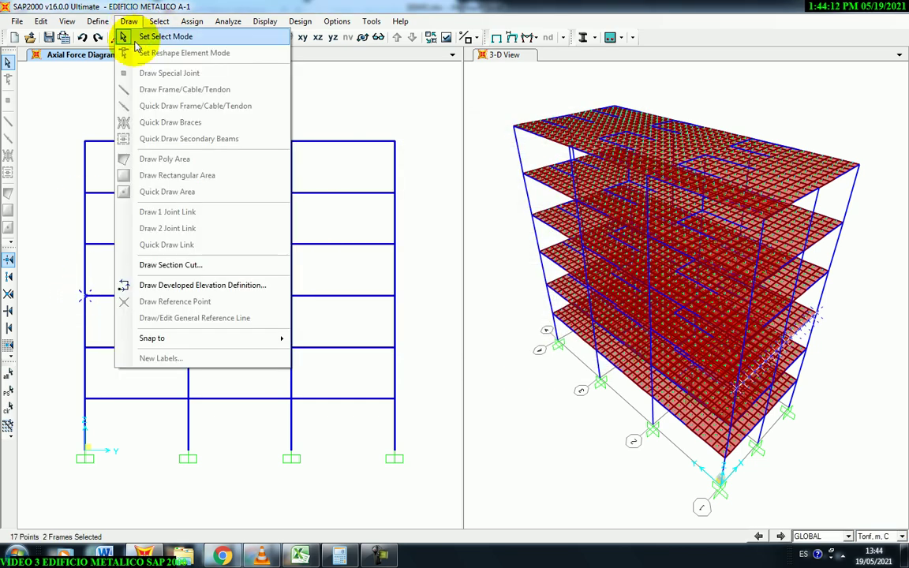
{"action": "left_click", "coordinate": [184, 266]}
{"action": "left_click_drag", "start_coordinate": [70, 293], "coordinate": [405, 296]}
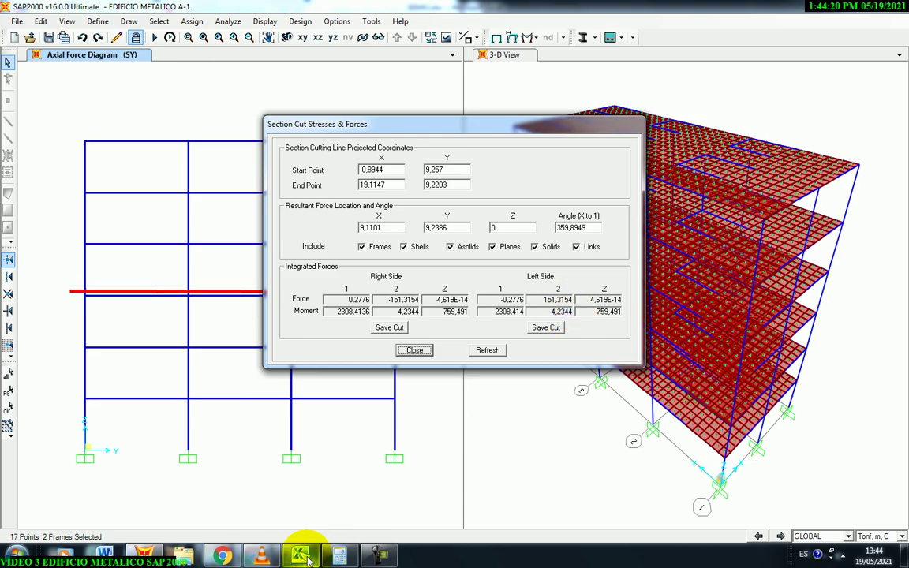
{"action": "left_click", "coordinate": [294, 493]}
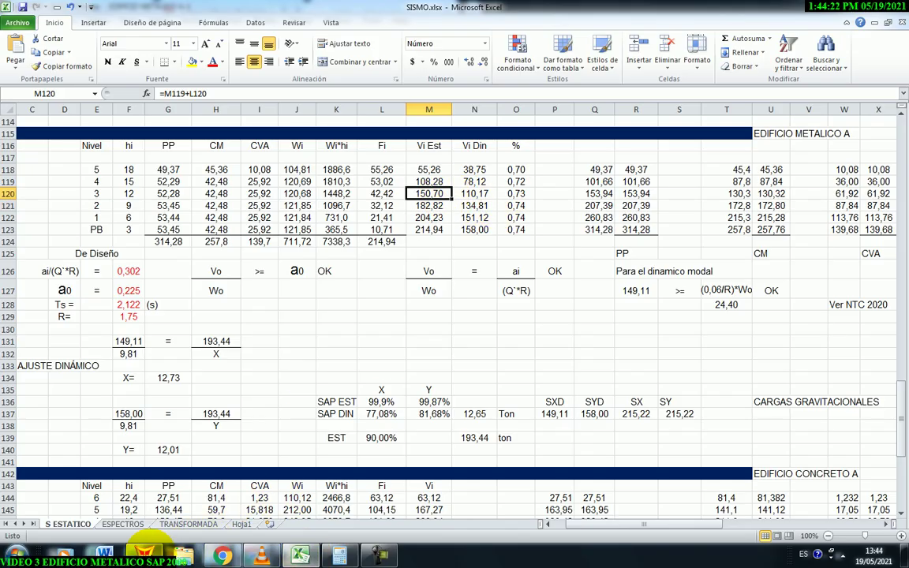
{"action": "key", "text": "alt+Tab"}
{"action": "left_click", "coordinate": [410, 350]}
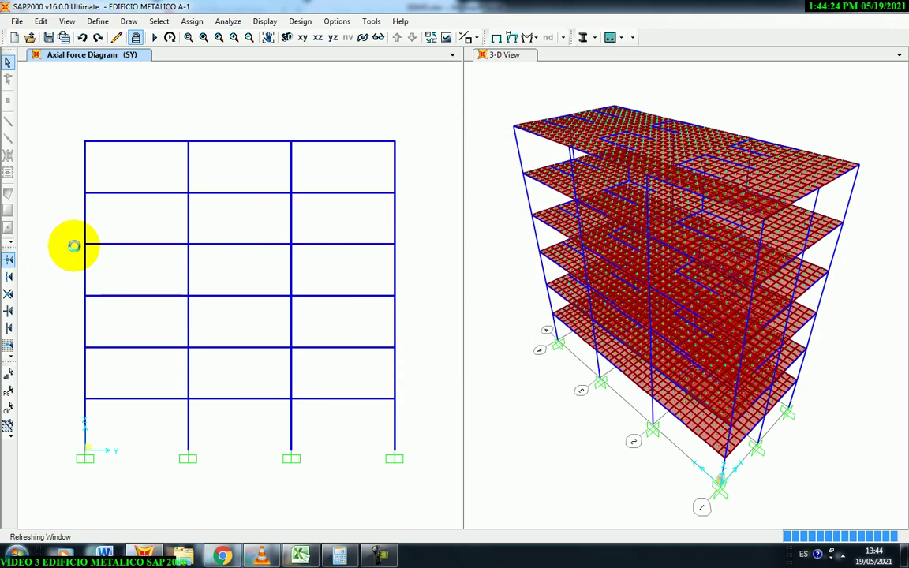
Step: Draw an SY section cut about 12.2 m above the base and compare its force with the level 4 Vi Est in M119 of the workbook
{"action": "left_click", "coordinate": [128, 21]}
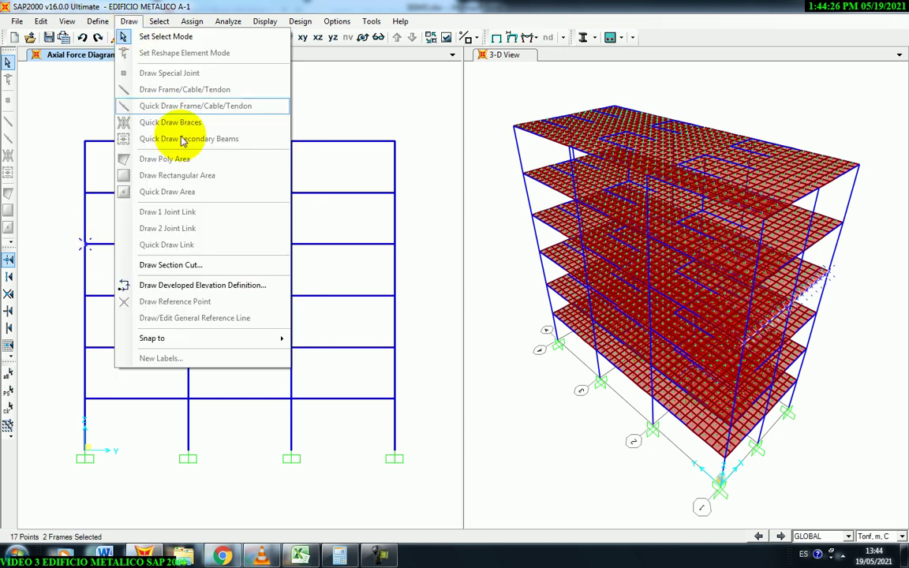
{"action": "left_click", "coordinate": [158, 260]}
{"action": "mouse_move", "coordinate": [69, 243]}
{"action": "left_mouse_down"}
{"action": "mouse_move", "coordinate": [310, 233]}
{"action": "mouse_move", "coordinate": [402, 246]}
{"action": "left_mouse_up"}
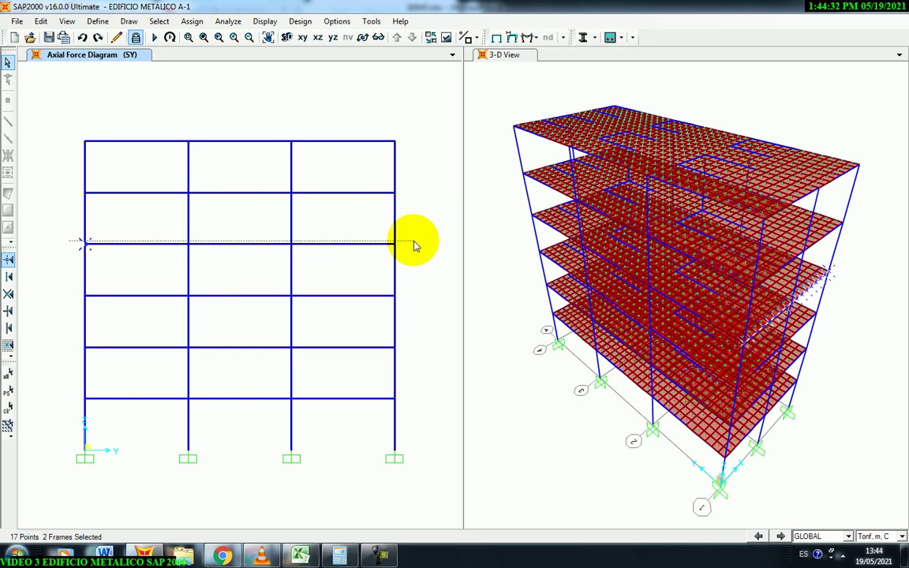
{"action": "left_click_drag", "start_coordinate": [414, 246], "coordinate": [415, 245]}
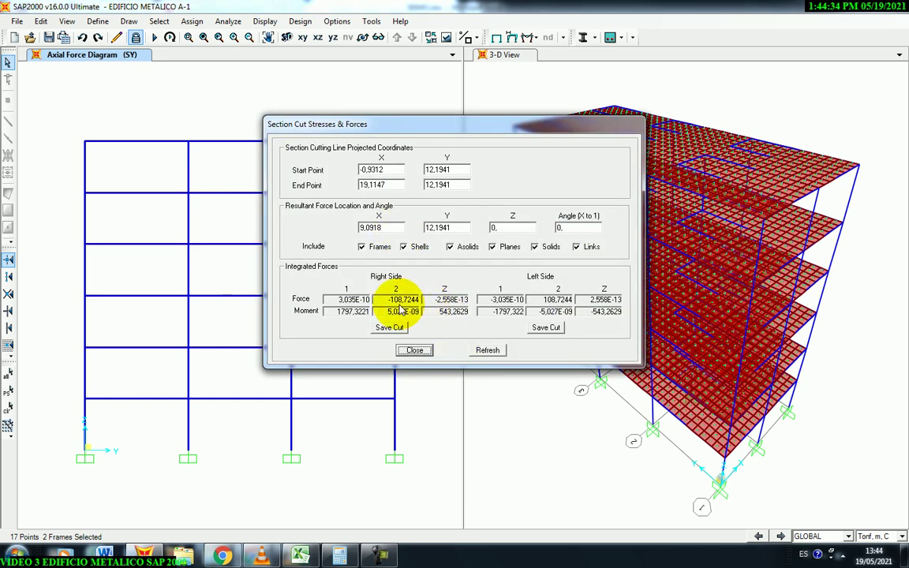
{"action": "left_click", "coordinate": [315, 556]}
{"action": "left_click", "coordinate": [428, 180]}
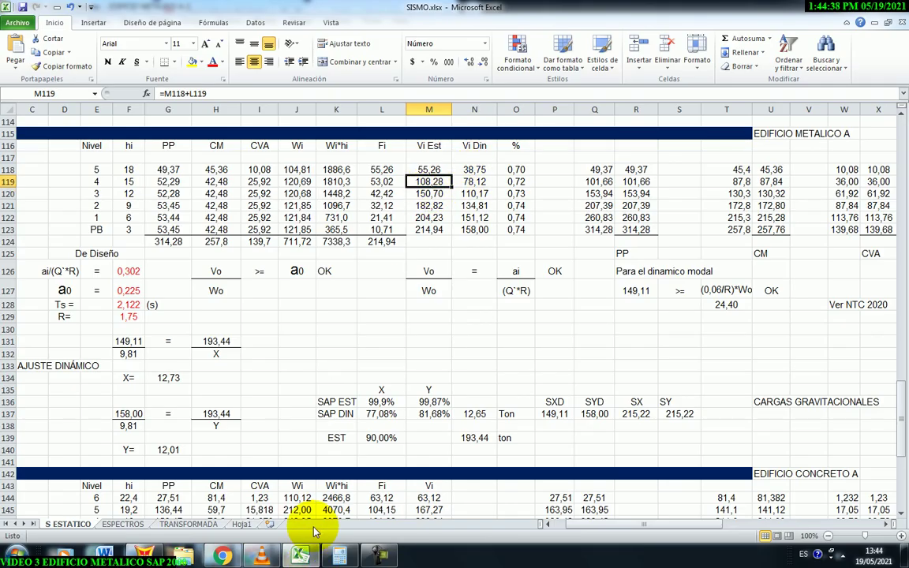
{"action": "left_click", "coordinate": [225, 556]}
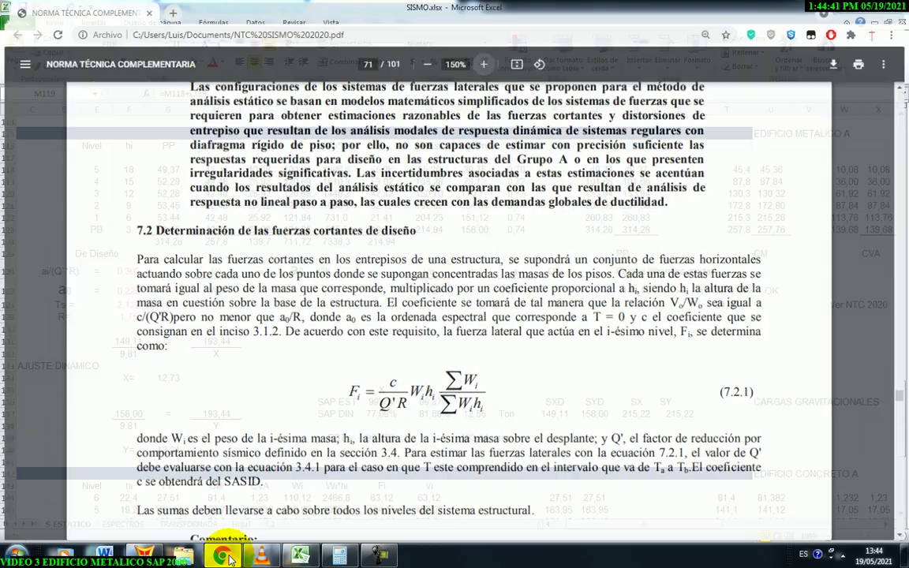
{"action": "left_click", "coordinate": [223, 552]}
{"action": "key", "text": "alt+Tab"}
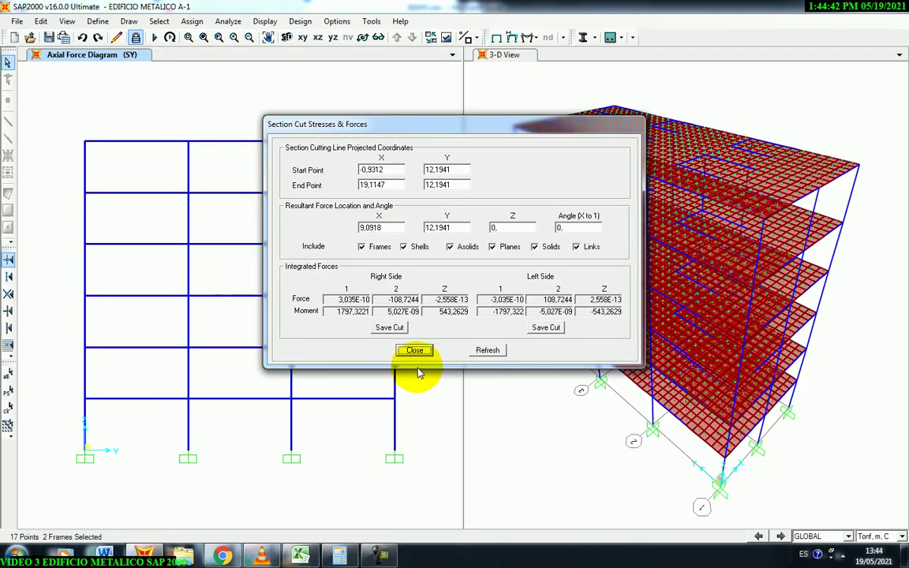
{"action": "left_click", "coordinate": [414, 350]}
Step: Try an SY section cut along the floor line about 15 m above the base
{"action": "left_click", "coordinate": [130, 22]}
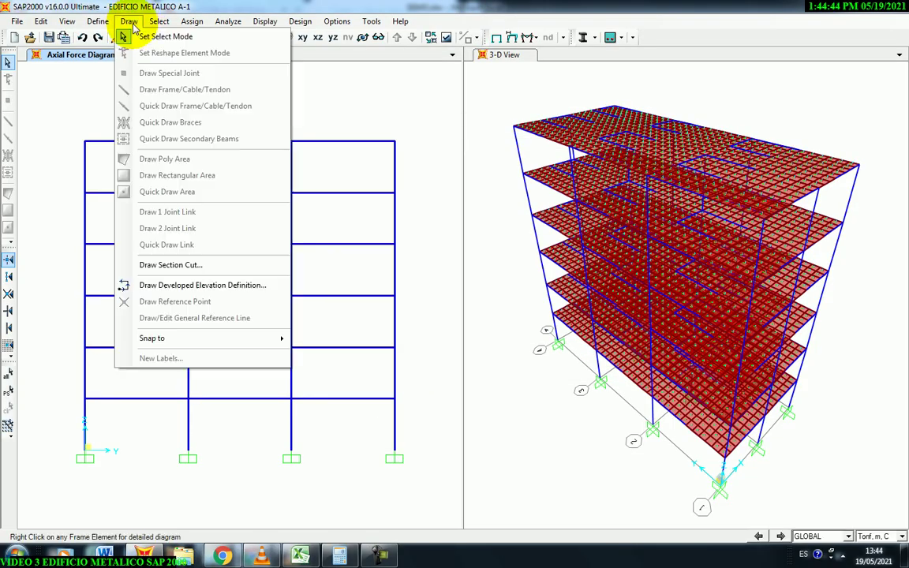
{"action": "left_click", "coordinate": [171, 265]}
{"action": "left_click_drag", "start_coordinate": [79, 193], "coordinate": [416, 193]}
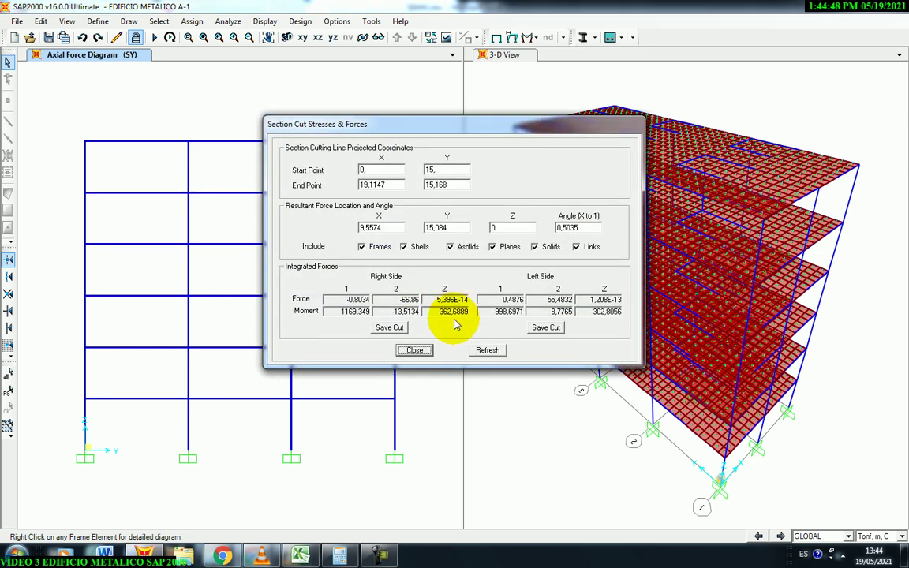
{"action": "left_click", "coordinate": [413, 350]}
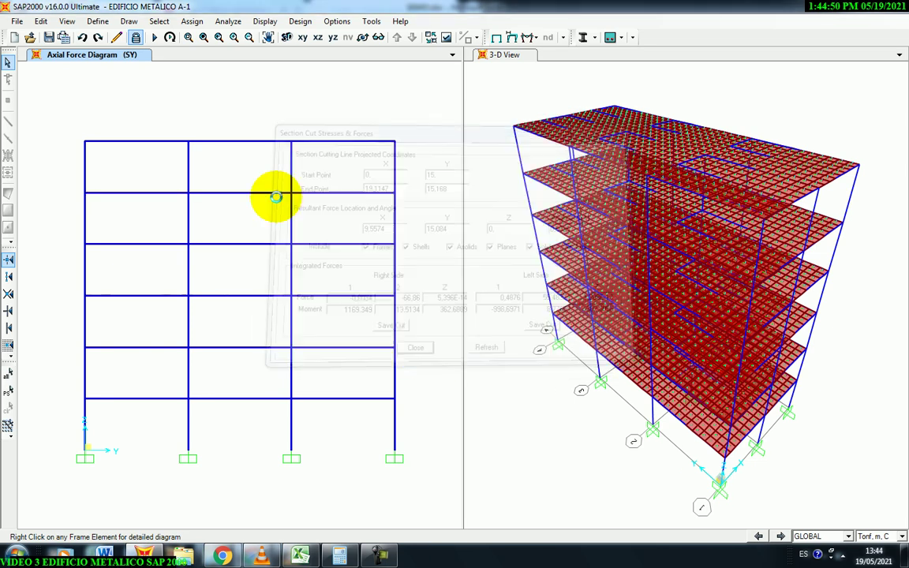
Step: Draw an SY section cut about 16.2 m above the base and compare its force with the level 5 Vi Est in M118 of the workbook
{"action": "left_click", "coordinate": [128, 22]}
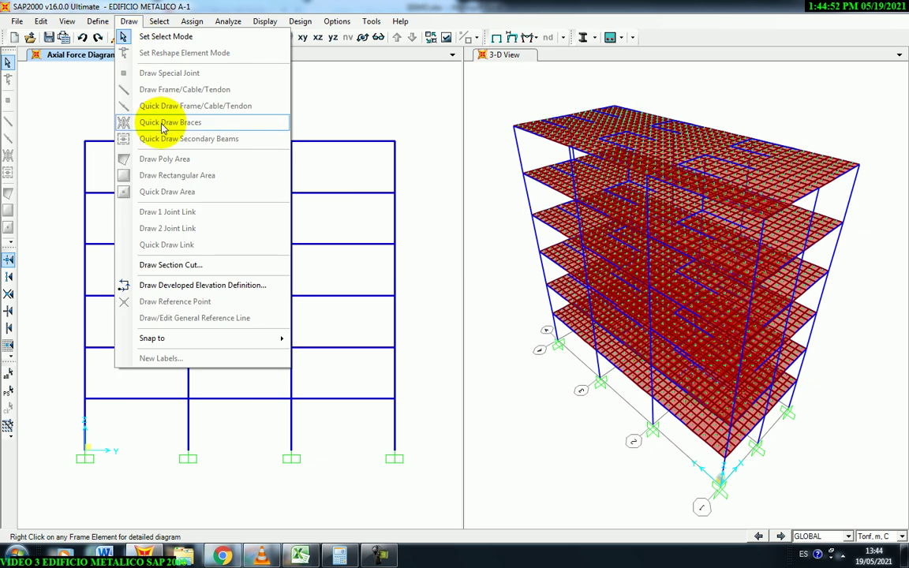
{"action": "left_click", "coordinate": [146, 264]}
{"action": "left_click_drag", "start_coordinate": [157, 175], "coordinate": [428, 177]}
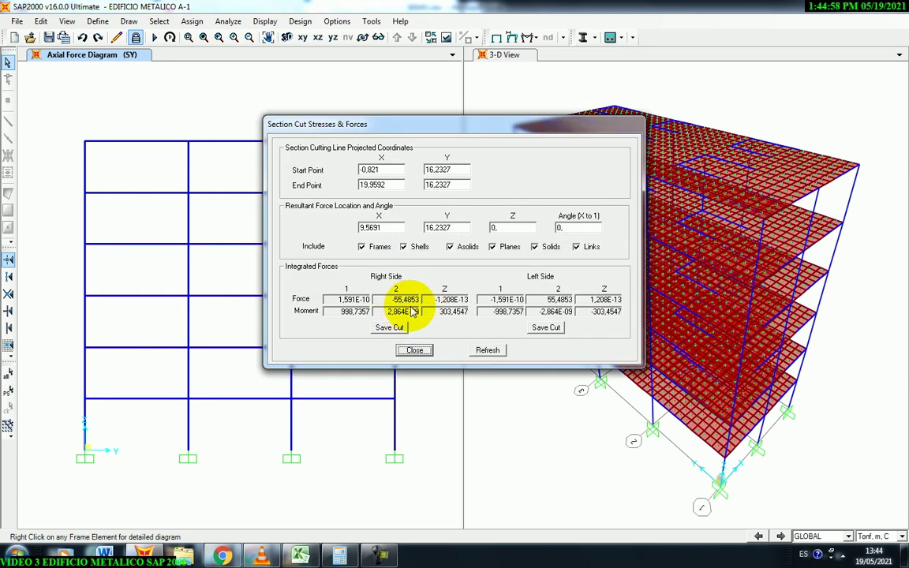
{"action": "left_click", "coordinate": [355, 538]}
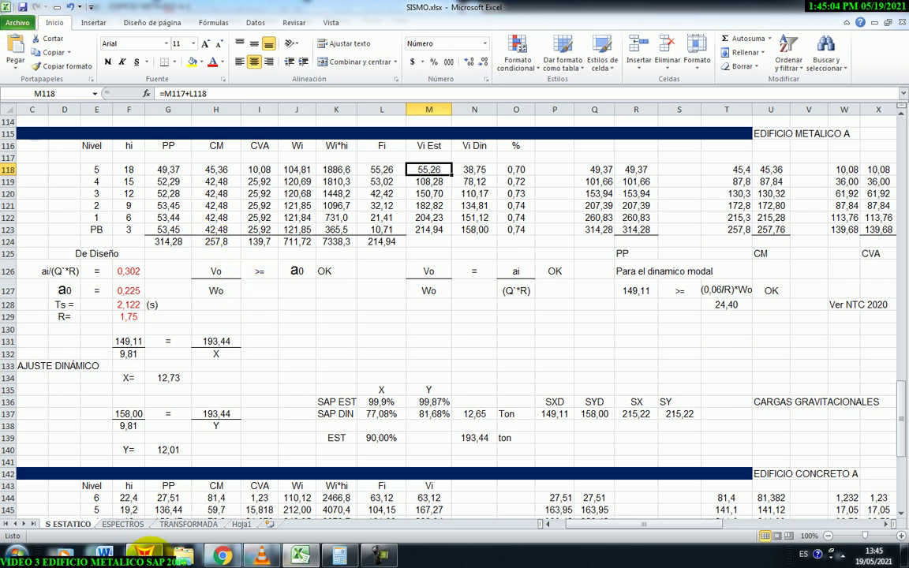
{"action": "key", "text": "alt+Tab"}
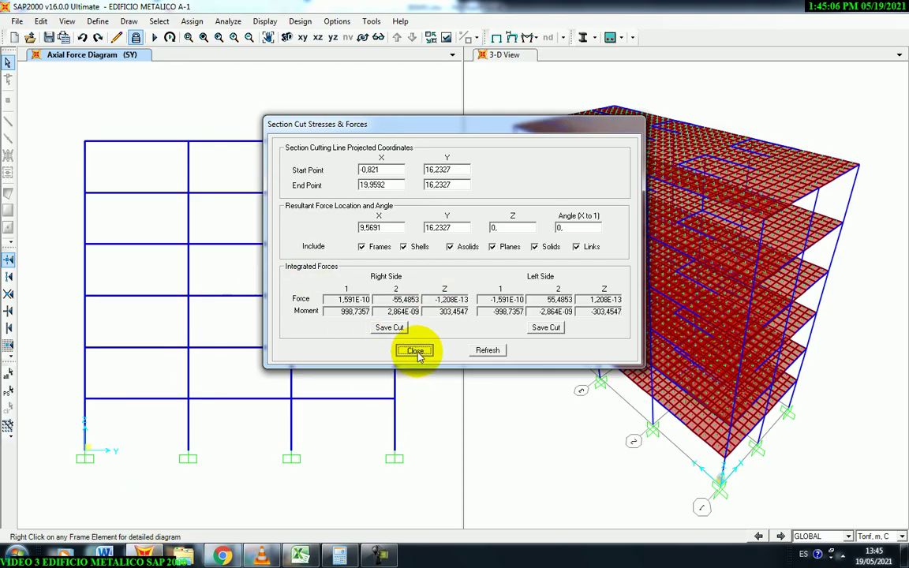
{"action": "left_click", "coordinate": [416, 351]}
Step: Review the Edificio Metalico A story table E118:O123 in Excel against lateral force equation 7.2.1 in the NTC 2020 PDF
{"action": "left_click", "coordinate": [300, 556]}
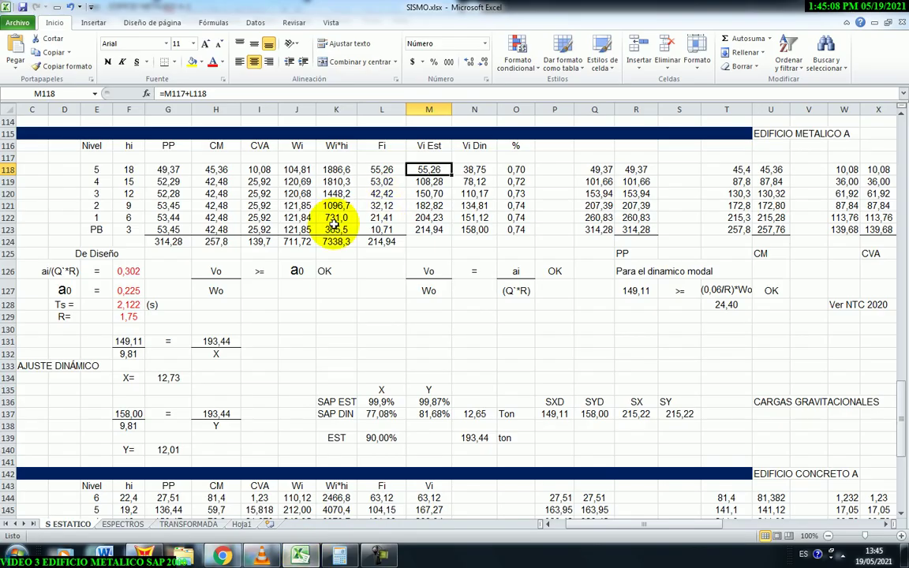
{"action": "left_click_drag", "start_coordinate": [96, 169], "coordinate": [516, 237]}
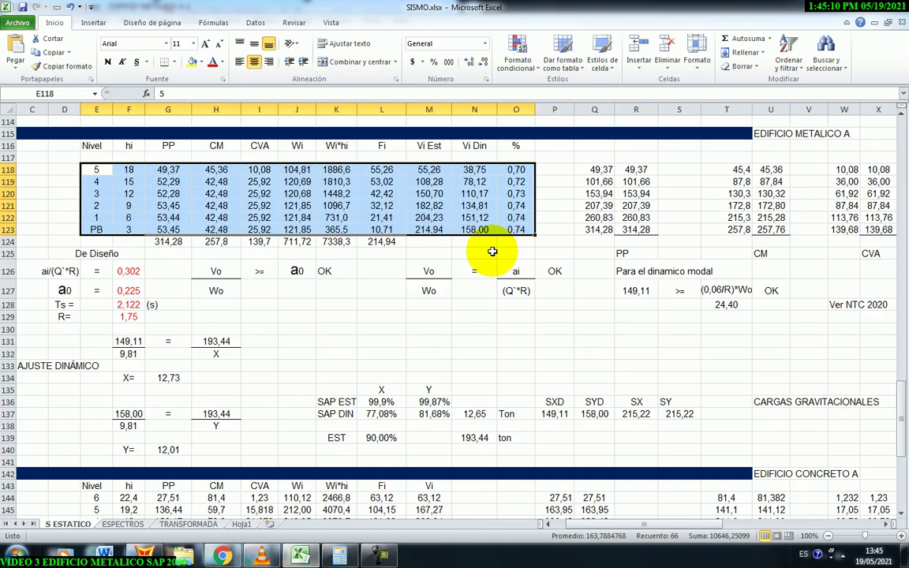
{"action": "left_click", "coordinate": [222, 556]}
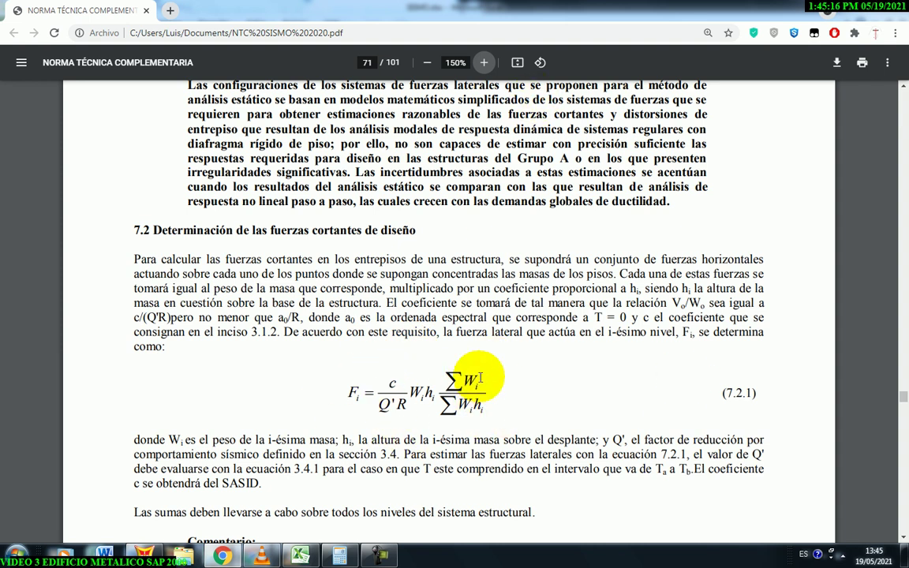
{"action": "left_click", "coordinate": [850, 13]}
{"action": "left_click", "coordinate": [335, 317]}
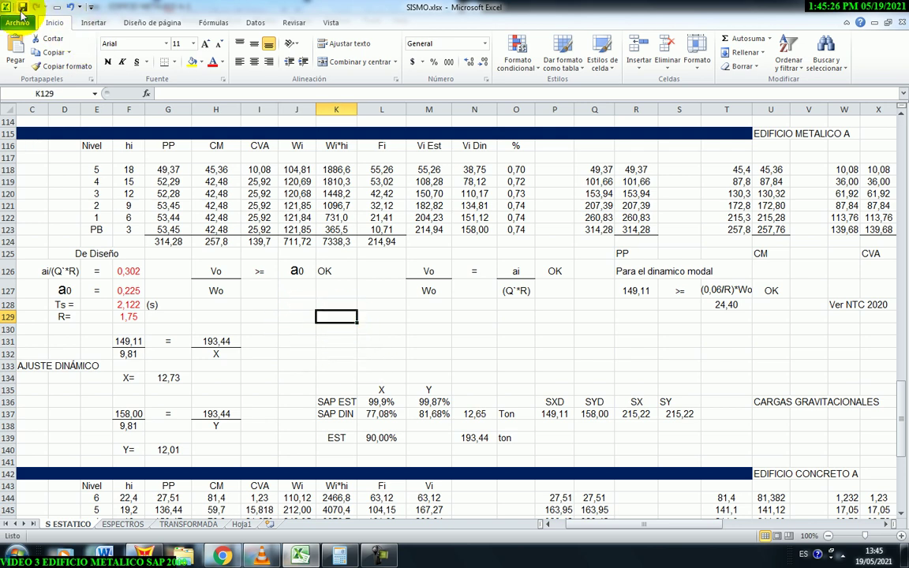
{"action": "left_click", "coordinate": [375, 306]}
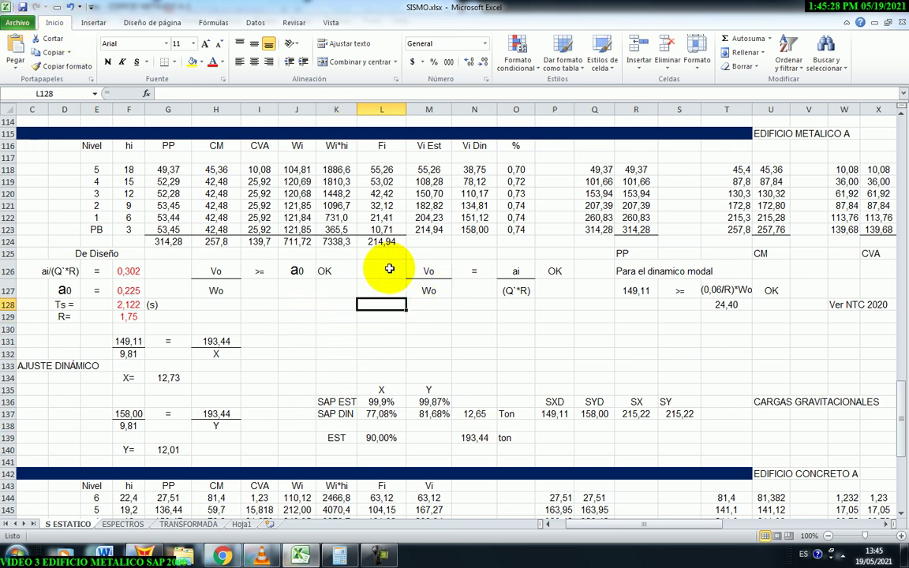
Step: Examine the PP, CM, CVA, Wi and Fi totals in row 124 and the Vi Est story shears in column M
{"action": "left_click", "coordinate": [165, 242]}
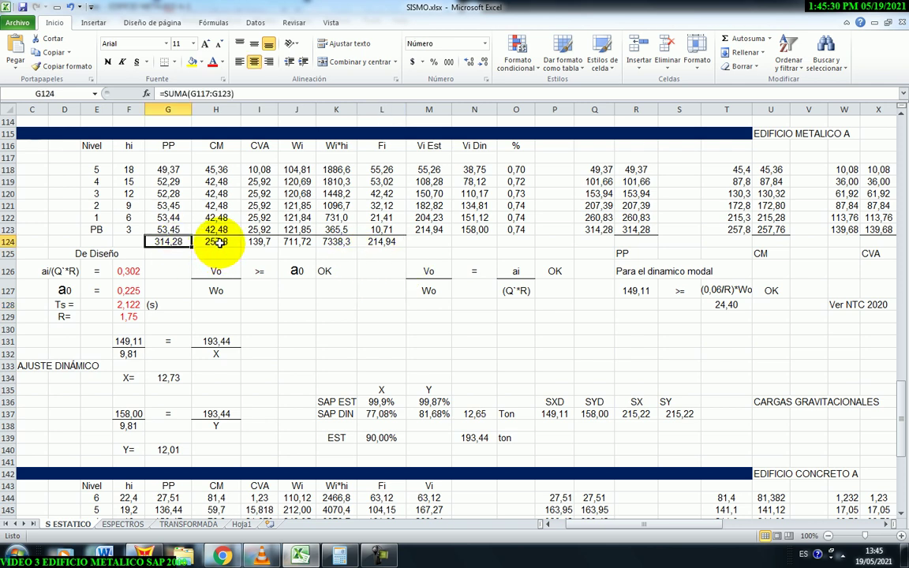
{"action": "key", "text": "Right"}
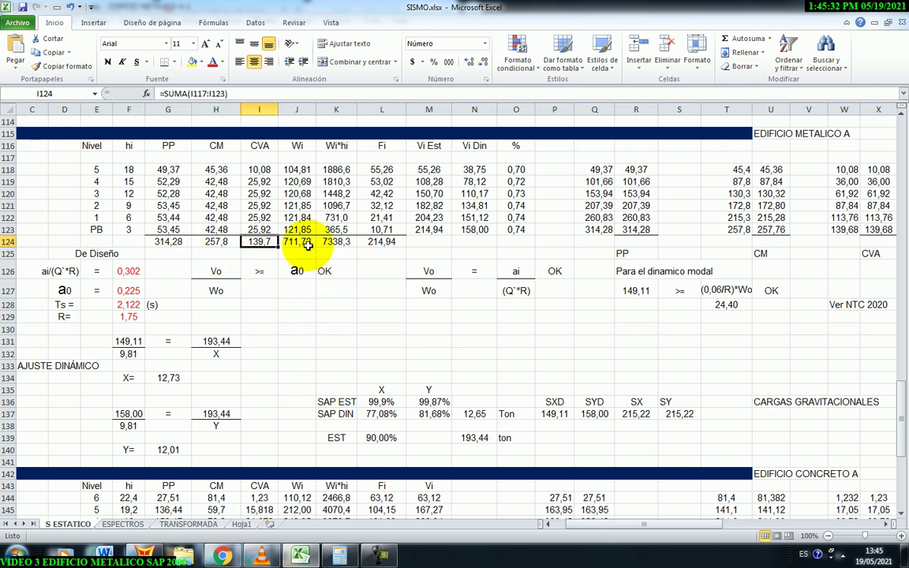
{"action": "key", "text": "Right"}
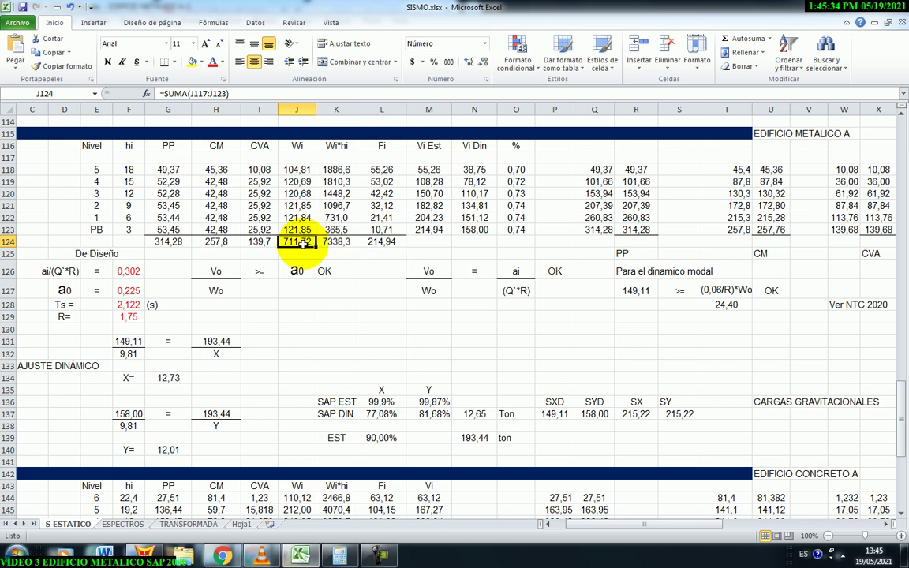
{"action": "left_click", "coordinate": [382, 242]}
{"action": "left_click_drag", "start_coordinate": [428, 169], "coordinate": [438, 223]}
{"action": "left_click", "coordinate": [429, 341]}
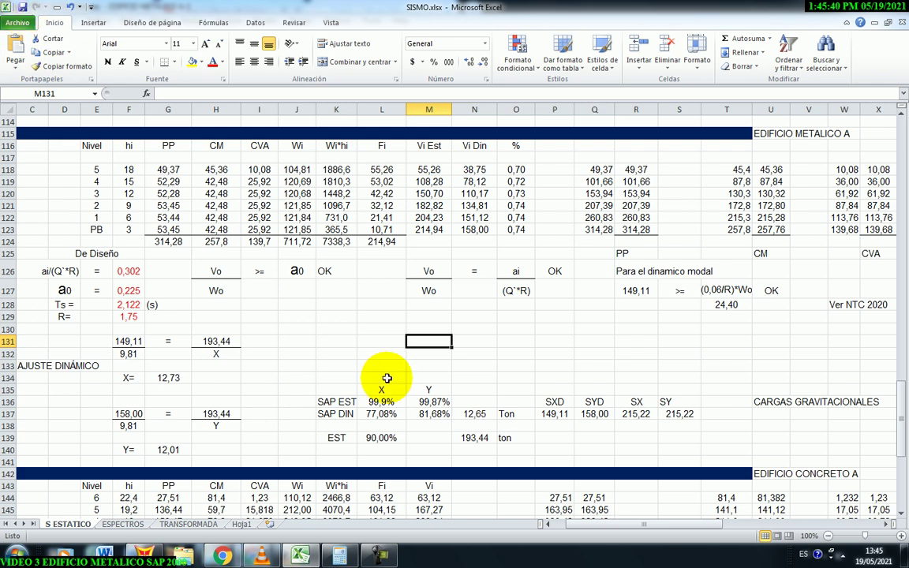
Step: Switch to SAP2000 and display the frames' axial force diagram for the SISMO combination
{"action": "left_click", "coordinate": [332, 342]}
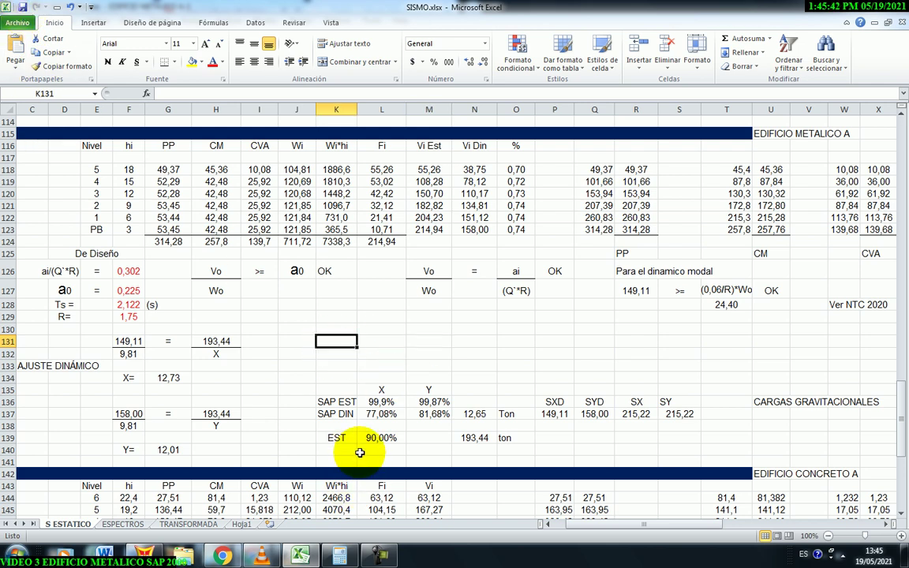
{"action": "key", "text": "alt+Tab"}
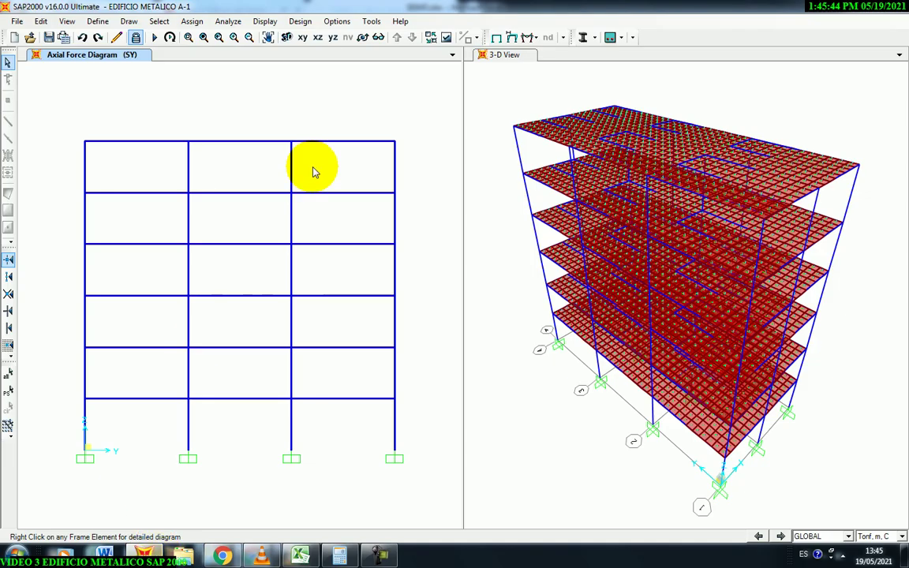
{"action": "left_click", "coordinate": [536, 38]}
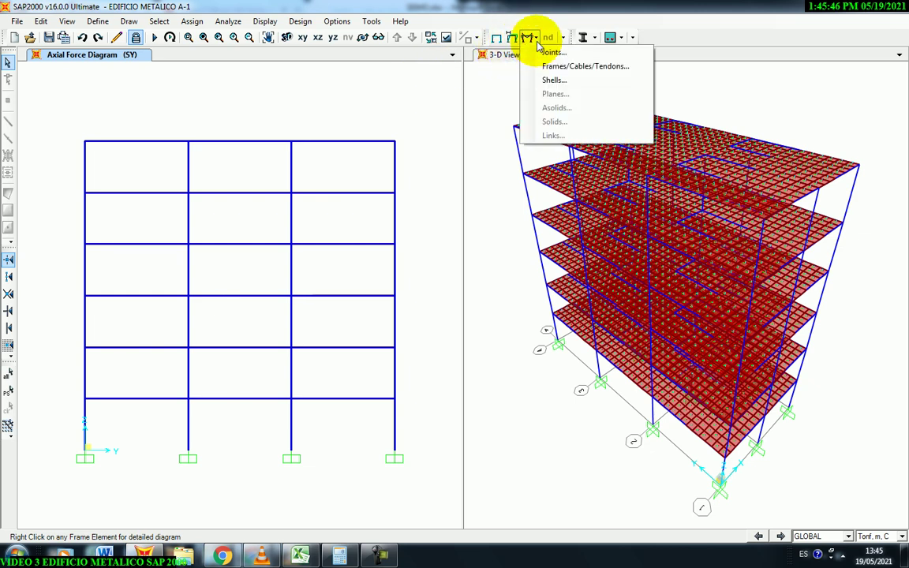
{"action": "left_click", "coordinate": [552, 67]}
{"action": "left_click", "coordinate": [526, 159]}
{"action": "left_click_drag", "start_coordinate": [527, 199], "coordinate": [526, 219]}
{"action": "left_click", "coordinate": [483, 227]}
{"action": "left_click_drag", "start_coordinate": [429, 122], "coordinate": [231, 79]}
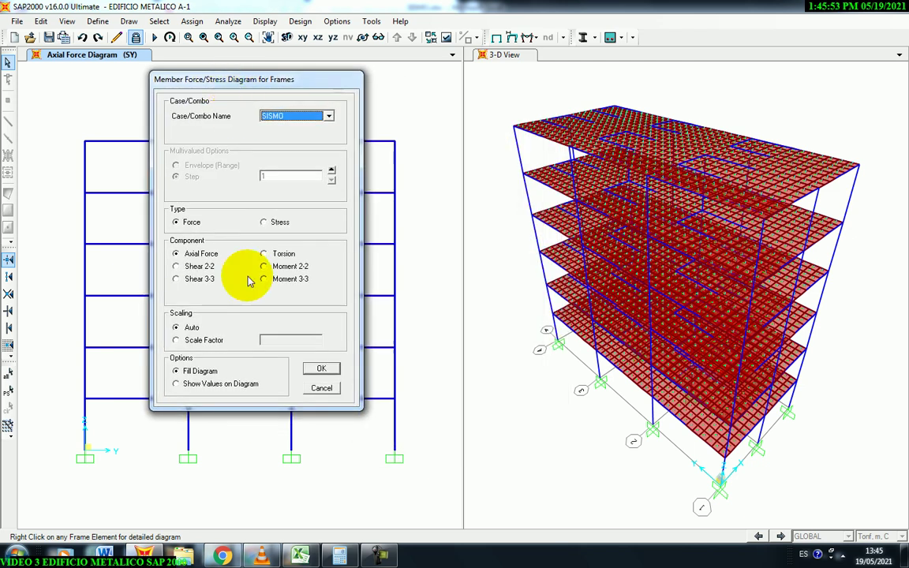
{"action": "left_click", "coordinate": [320, 371]}
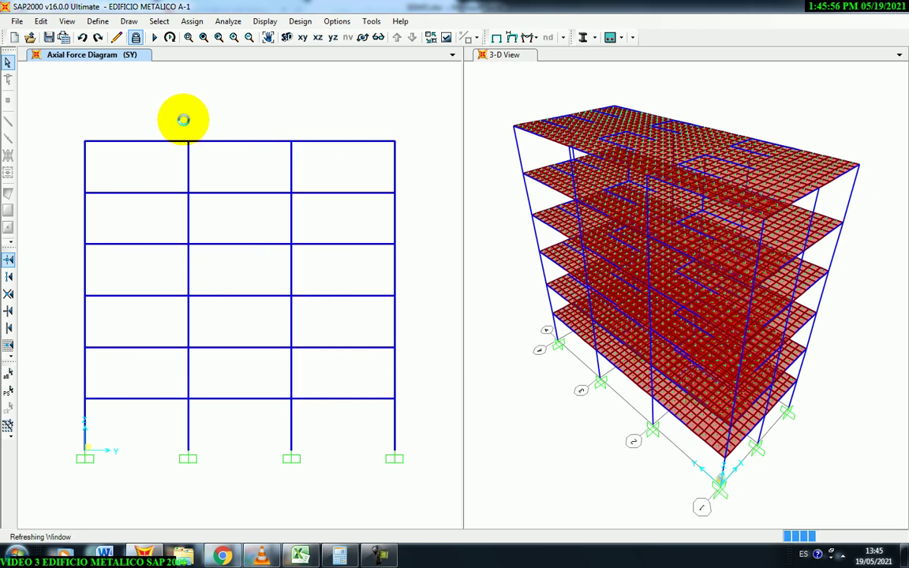
Step: Examine the load cases and scale factors that make up the SISMO load combination
{"action": "left_click", "coordinate": [101, 22]}
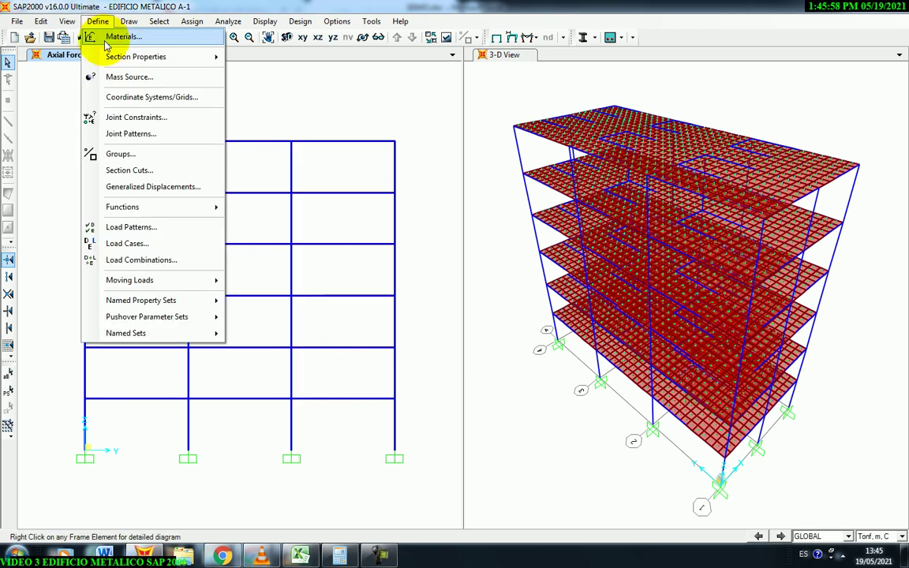
{"action": "left_click", "coordinate": [124, 257]}
{"action": "scroll", "coordinate": [442, 307], "scroll_direction": "down", "scroll_amount": 1}
{"action": "left_click", "coordinate": [348, 354]}
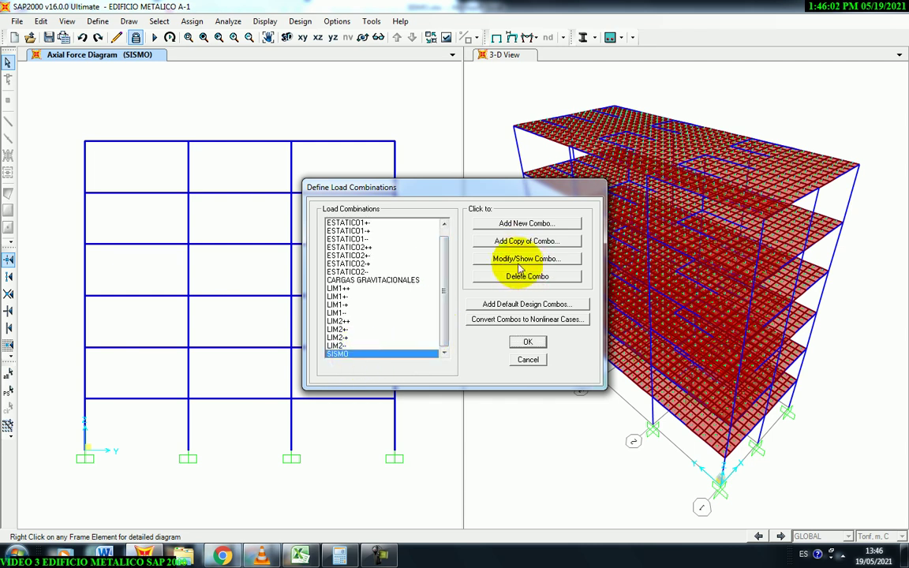
{"action": "left_click", "coordinate": [518, 259]}
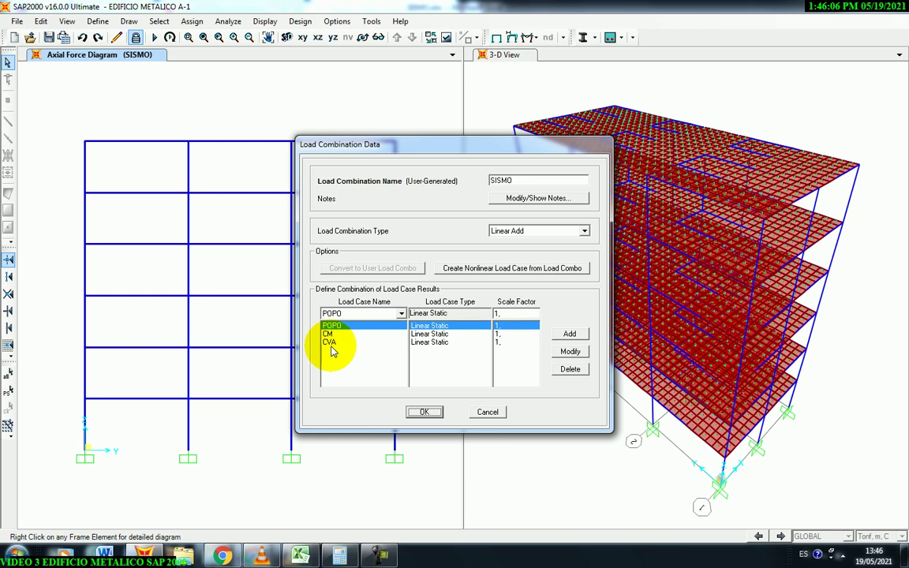
{"action": "left_click", "coordinate": [424, 413]}
{"action": "left_click", "coordinate": [528, 360]}
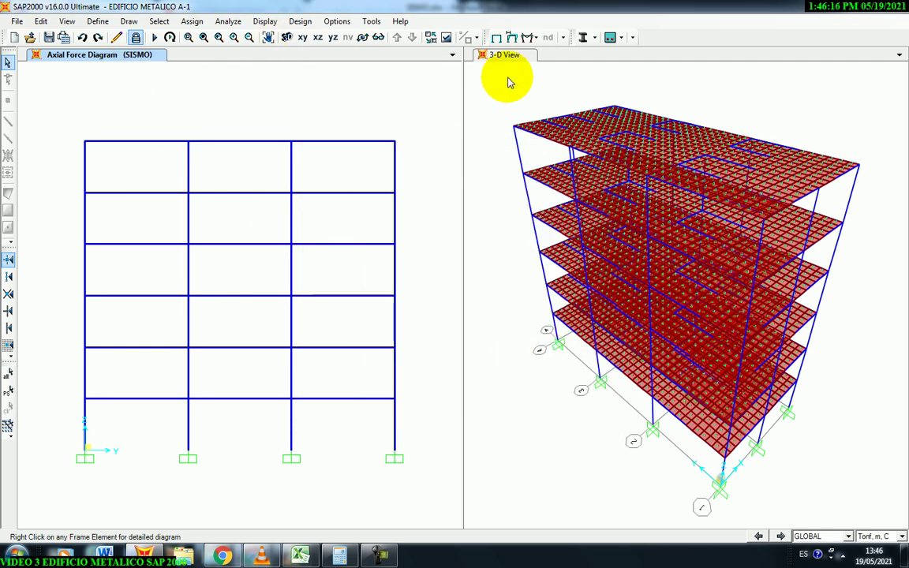
Step: Draw a horizontal SISMO section cut about 21 m long across the whole frame, about 0.12 m above the base
{"action": "left_click", "coordinate": [128, 21]}
{"action": "left_click", "coordinate": [162, 262]}
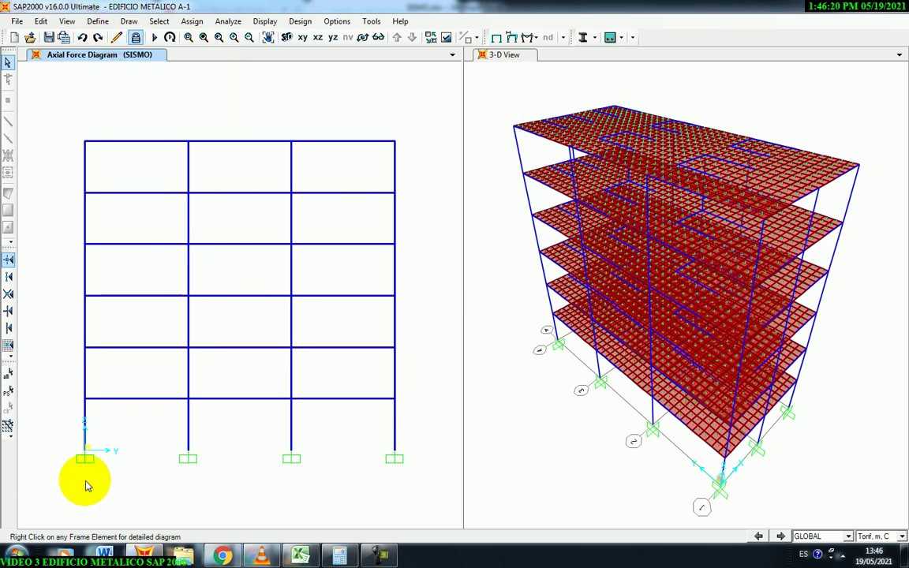
{"action": "left_click_drag", "start_coordinate": [131, 451], "coordinate": [425, 451]}
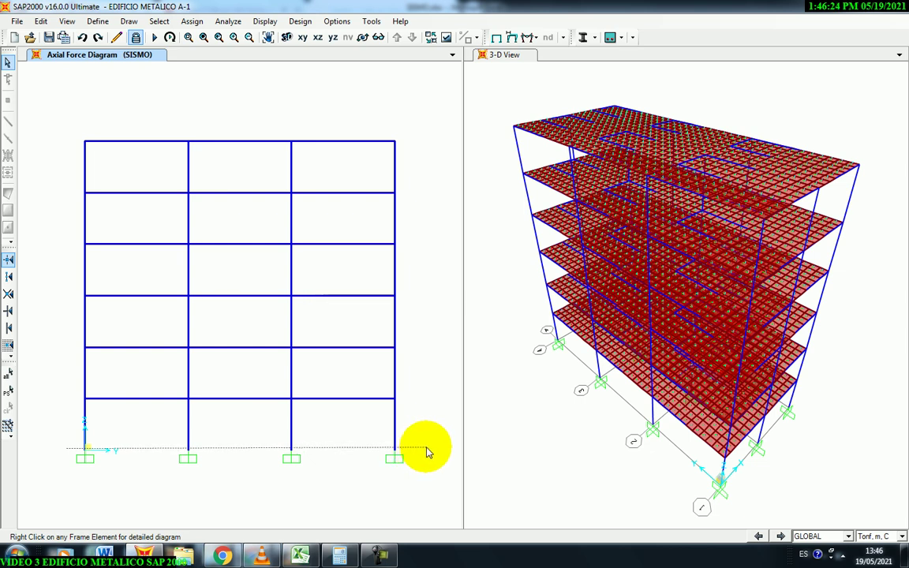
{"action": "left_click_drag", "start_coordinate": [431, 452], "coordinate": [427, 455]}
{"action": "left_click", "coordinate": [427, 454]}
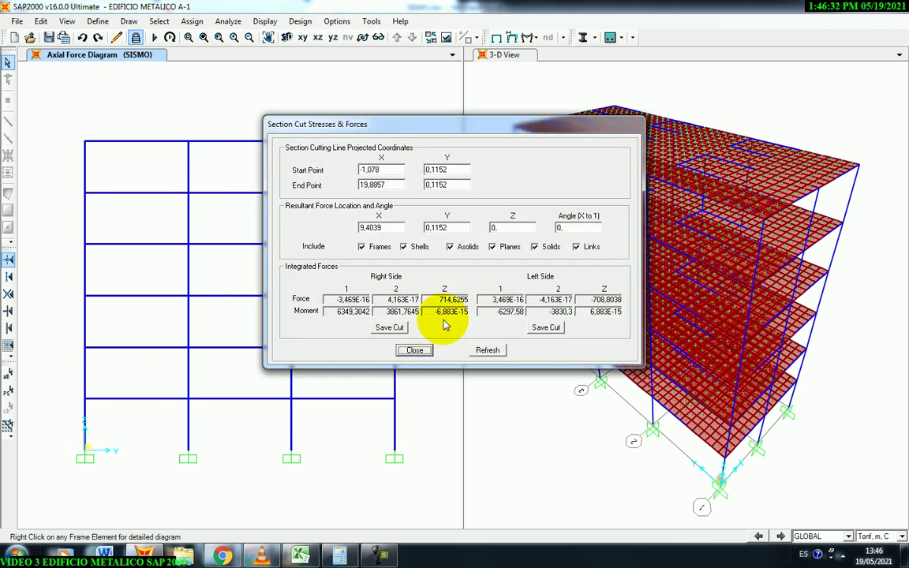
Step: Open the calculator and enter the cut's right-side Z force rounded to 714,626
{"action": "left_click", "coordinate": [342, 556]}
{"action": "left_click", "coordinate": [293, 208]}
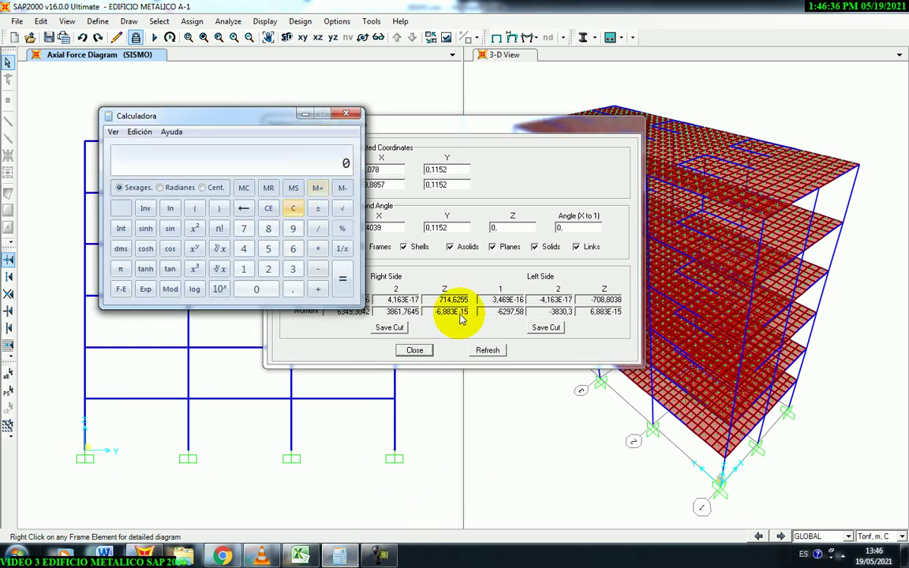
{"action": "left_click", "coordinate": [243, 229]}
{"action": "left_click", "coordinate": [244, 269]}
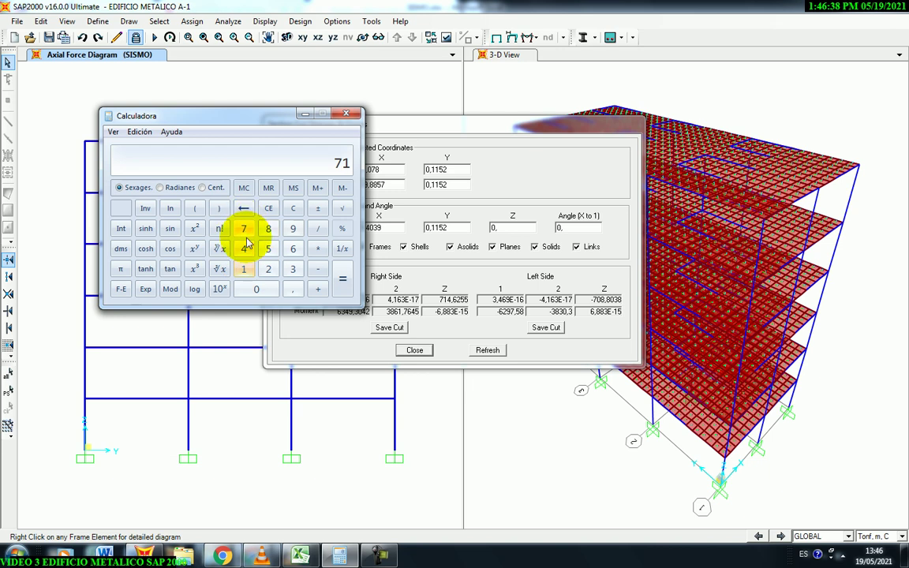
{"action": "left_click", "coordinate": [244, 249]}
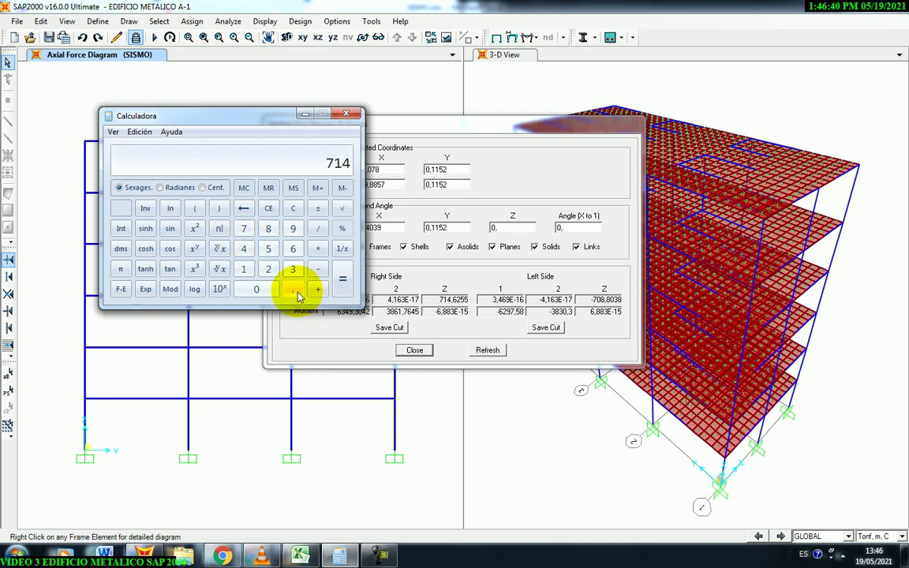
{"action": "left_click", "coordinate": [297, 292]}
{"action": "left_click", "coordinate": [292, 250]}
{"action": "left_click", "coordinate": [268, 269]}
{"action": "left_click", "coordinate": [292, 249]}
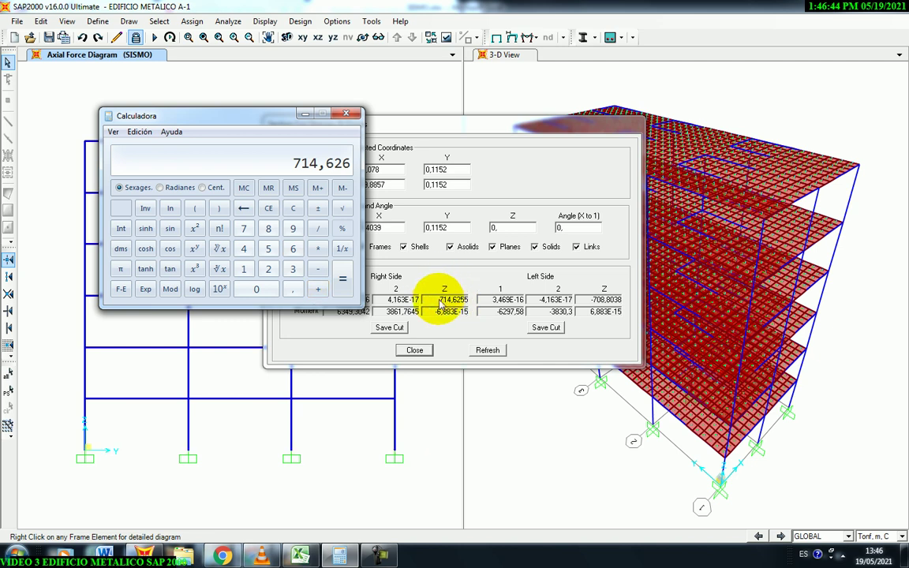
Step: Add the left-side Z force magnitude 708,8038 and divide the sum by 2 to average both sides
{"action": "left_click", "coordinate": [318, 288]}
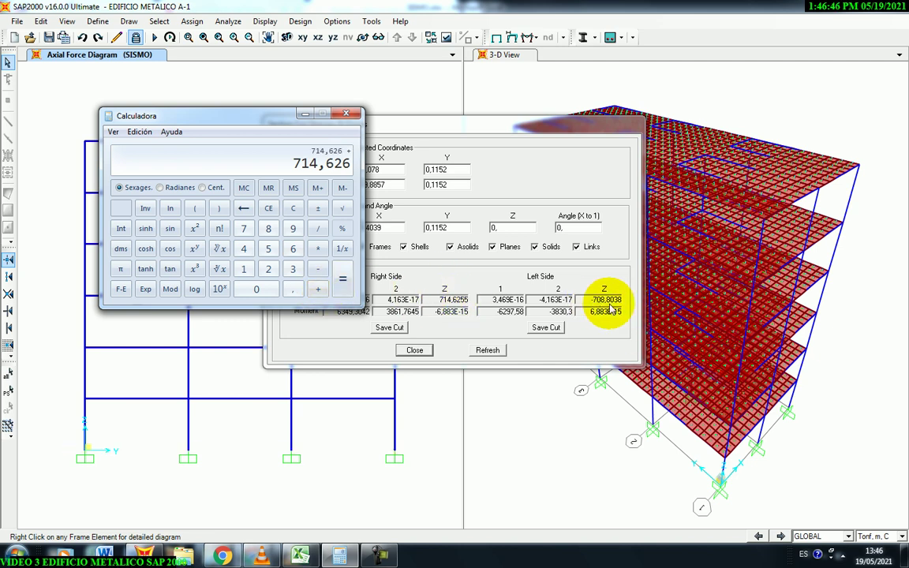
{"action": "left_click", "coordinate": [243, 229]}
{"action": "left_click", "coordinate": [256, 289]}
{"action": "left_click", "coordinate": [269, 230]}
{"action": "left_click", "coordinate": [293, 289]}
{"action": "left_click", "coordinate": [268, 229]}
{"action": "left_click", "coordinate": [256, 288]}
{"action": "left_click", "coordinate": [293, 269]}
{"action": "left_click", "coordinate": [269, 230]}
{"action": "left_click", "coordinate": [341, 282]}
{"action": "left_click", "coordinate": [317, 228]}
{"action": "left_click", "coordinate": [268, 269]}
{"action": "left_click", "coordinate": [341, 285]}
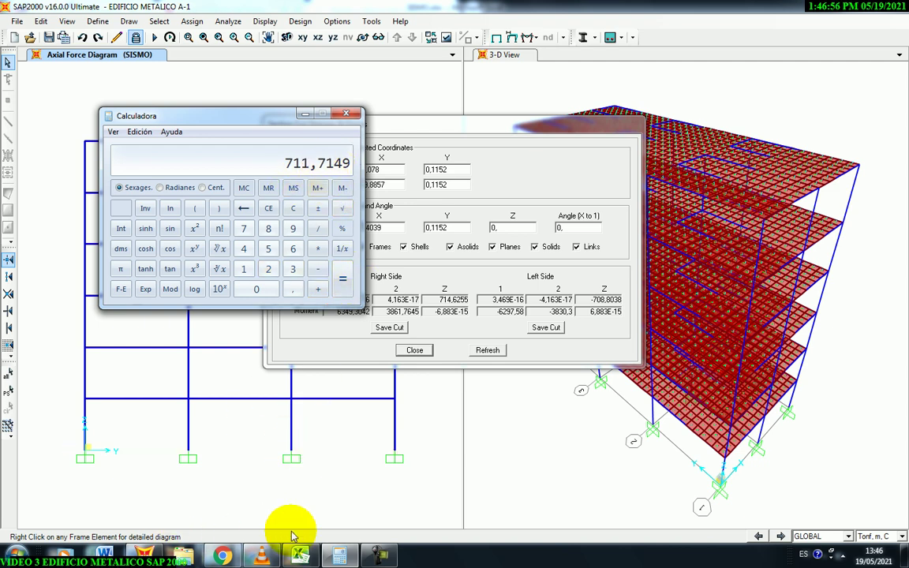
Step: Switch to Excel and compare the calculator average with the Wi total and its formula in J124
{"action": "left_click", "coordinate": [299, 555]}
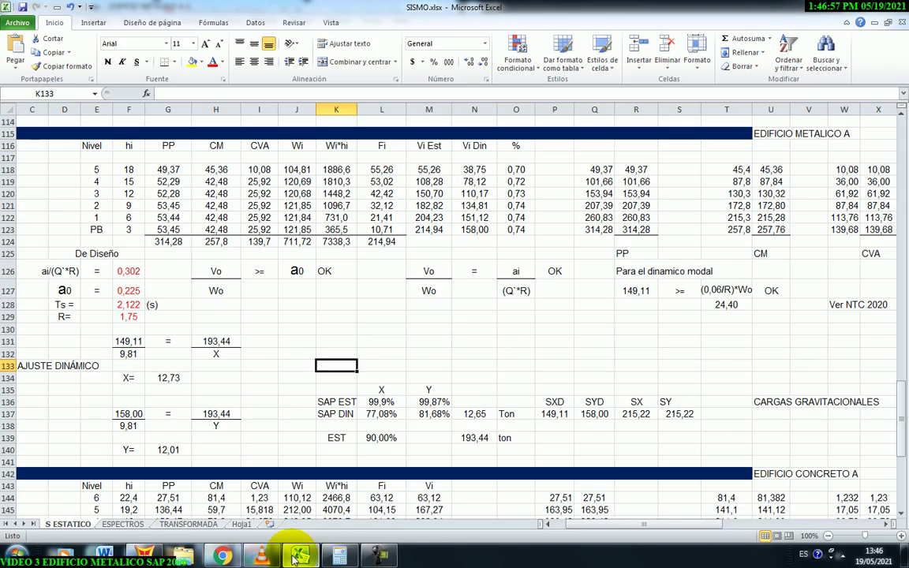
{"action": "left_click", "coordinate": [308, 241]}
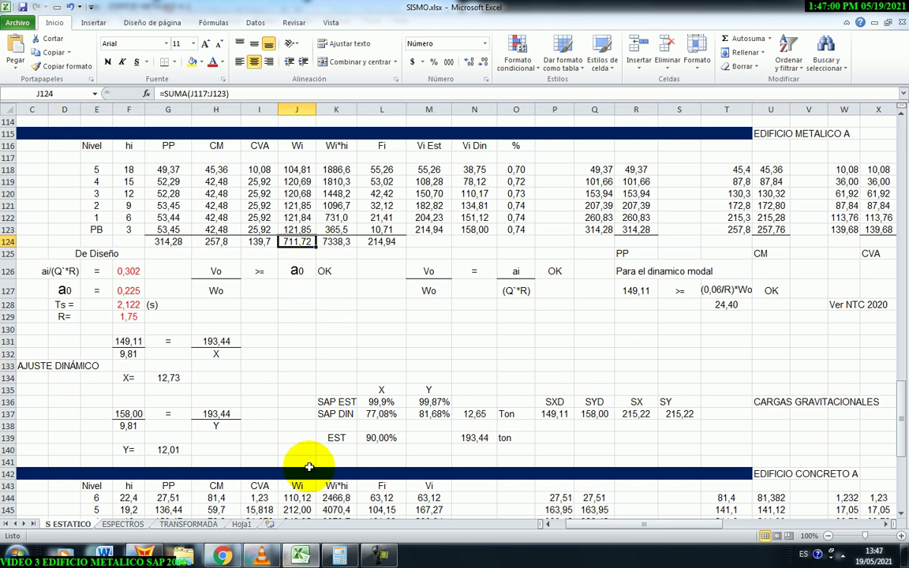
{"action": "left_click", "coordinate": [341, 556]}
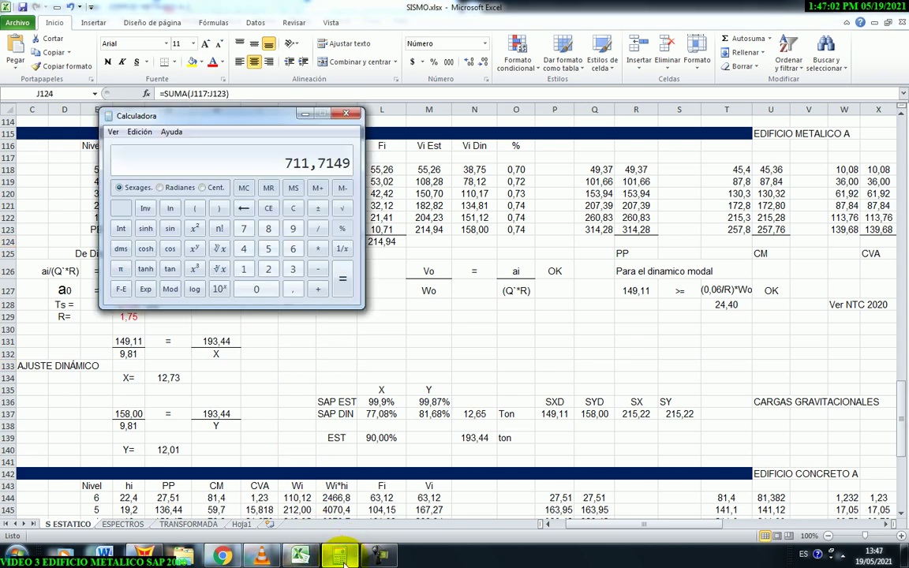
{"action": "left_click", "coordinate": [340, 556]}
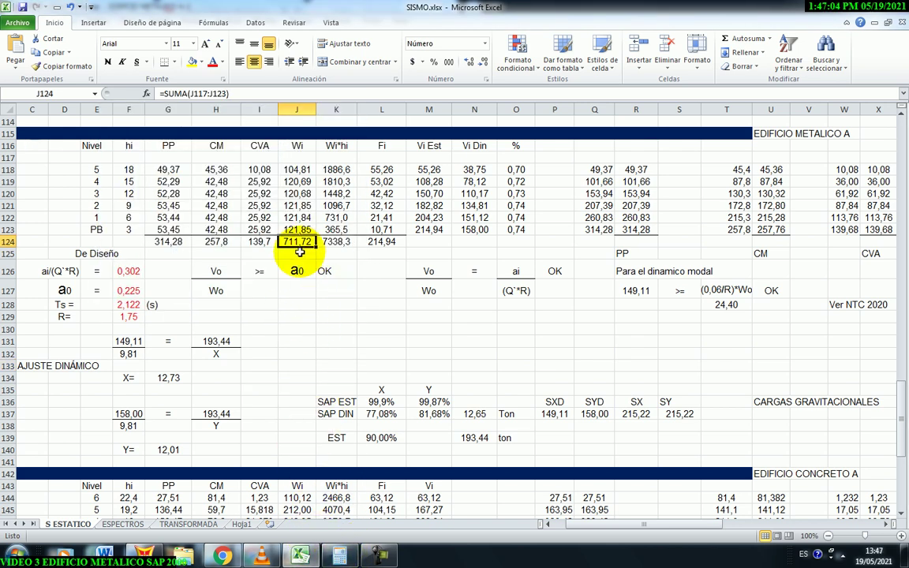
{"action": "left_click", "coordinate": [268, 93]}
{"action": "left_click", "coordinate": [319, 315]}
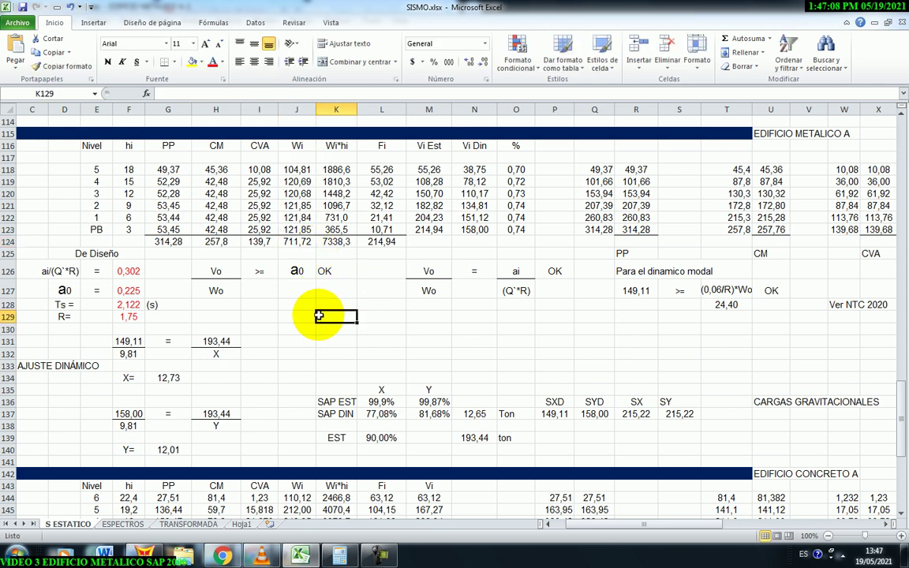
Step: Sum the PP, CM and CVA totals in K128 with =G124+H124+I124
{"action": "left_click", "coordinate": [162, 241]}
{"action": "left_click", "coordinate": [214, 241]}
{"action": "left_click", "coordinate": [257, 242]}
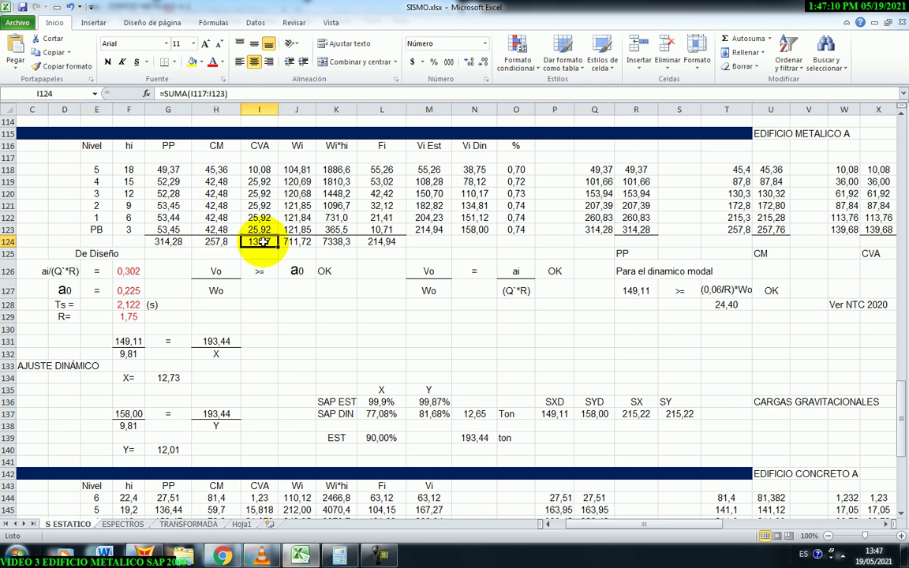
{"action": "left_click", "coordinate": [324, 307]}
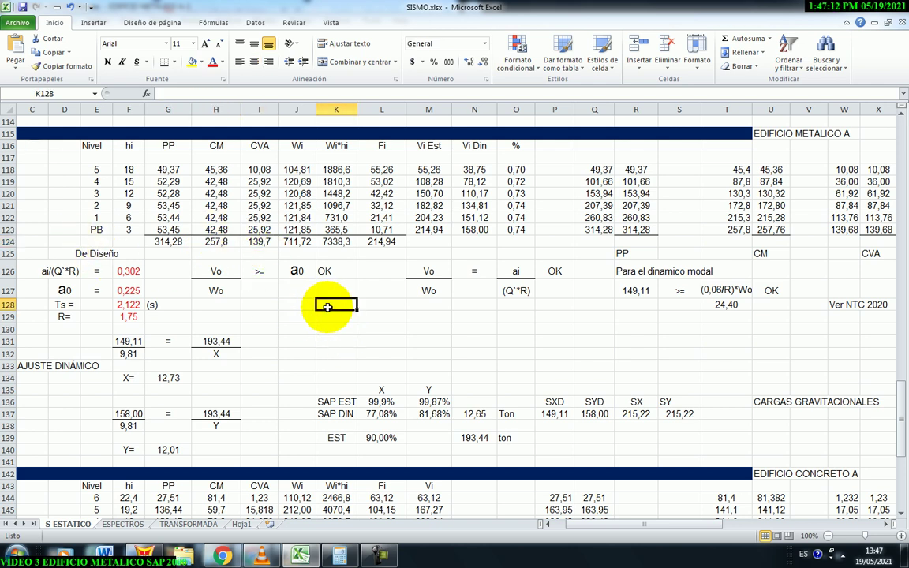
{"action": "type", "text": "="}
{"action": "left_click", "coordinate": [178, 242]}
{"action": "type", "text": "+"}
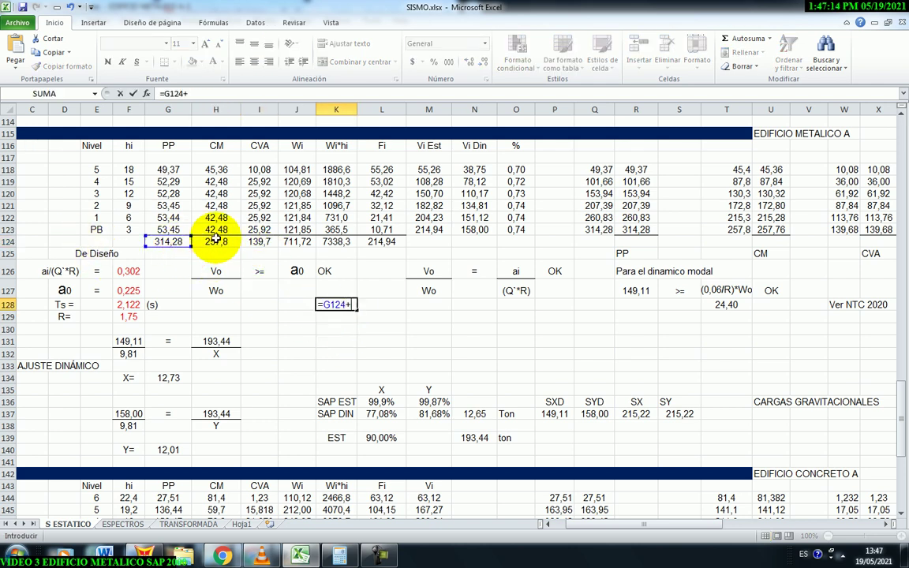
{"action": "type", "text": "H124+"}
{"action": "left_click", "coordinate": [254, 241]}
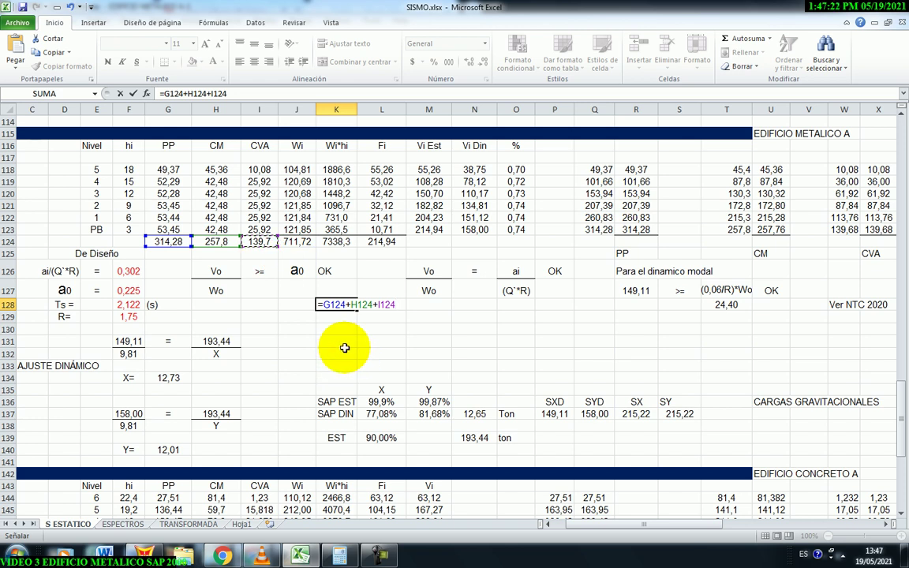
{"action": "key", "text": "Return"}
{"action": "left_click", "coordinate": [347, 304]}
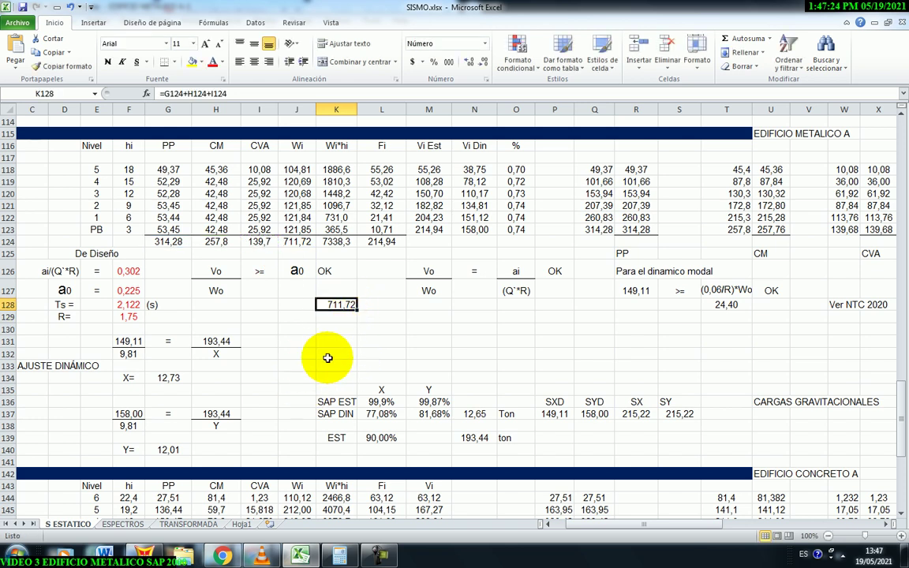
Step: Compare the K128 sum with the Wi total in J124 and clear K128
{"action": "left_click", "coordinate": [297, 241]}
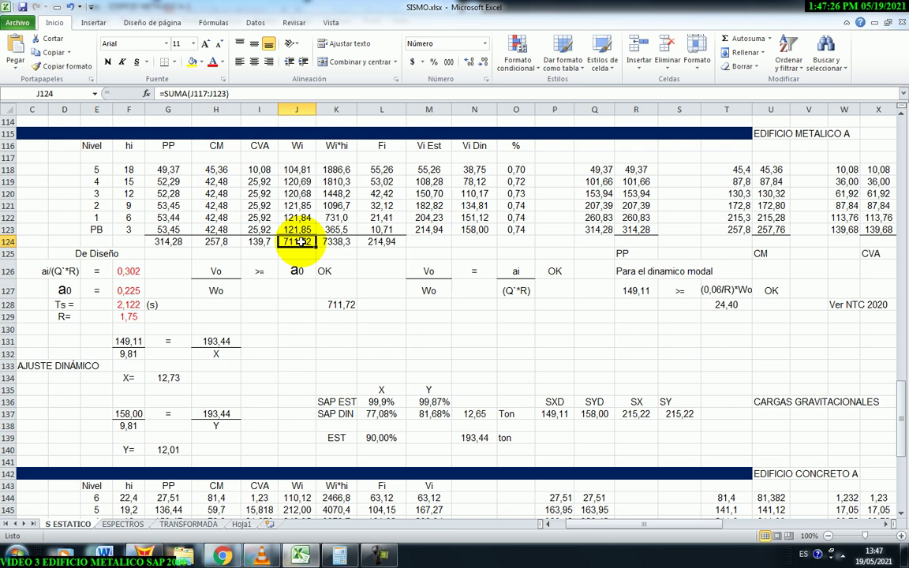
{"action": "left_click", "coordinate": [335, 305]}
{"action": "left_click", "coordinate": [296, 241]}
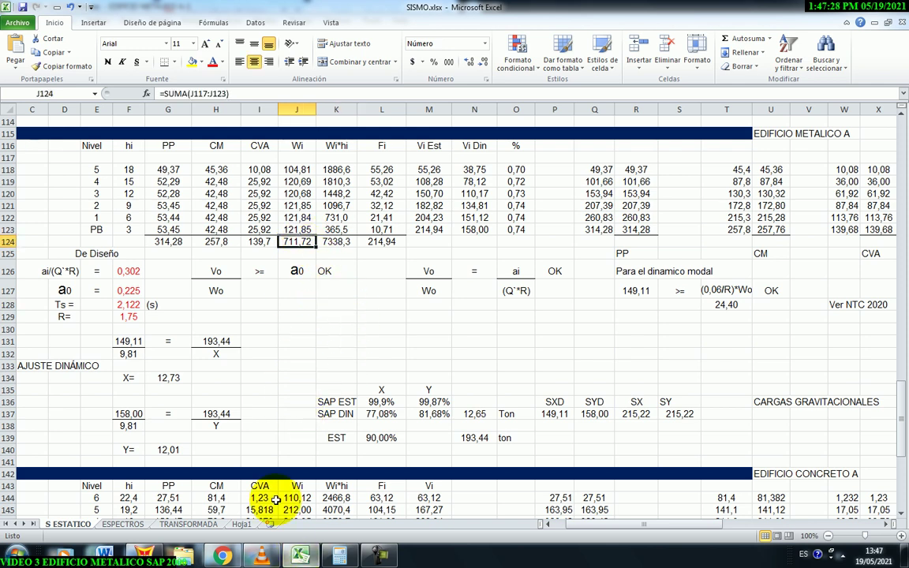
Step: Return to SAP2000, recheck the SISMO cut forces against the calculator average, and close the section cut results
{"action": "left_click", "coordinate": [140, 492]}
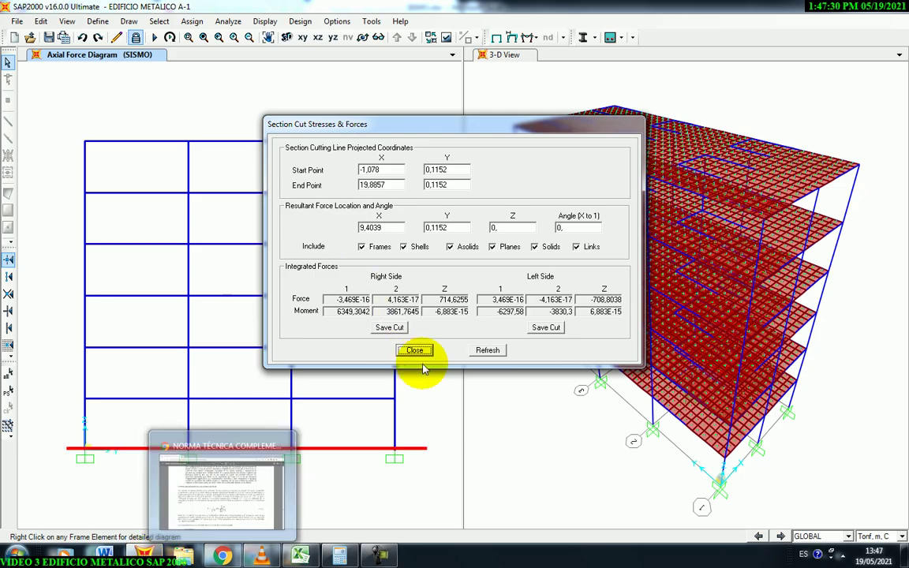
{"action": "left_click", "coordinate": [331, 557]}
{"action": "left_click", "coordinate": [323, 558]}
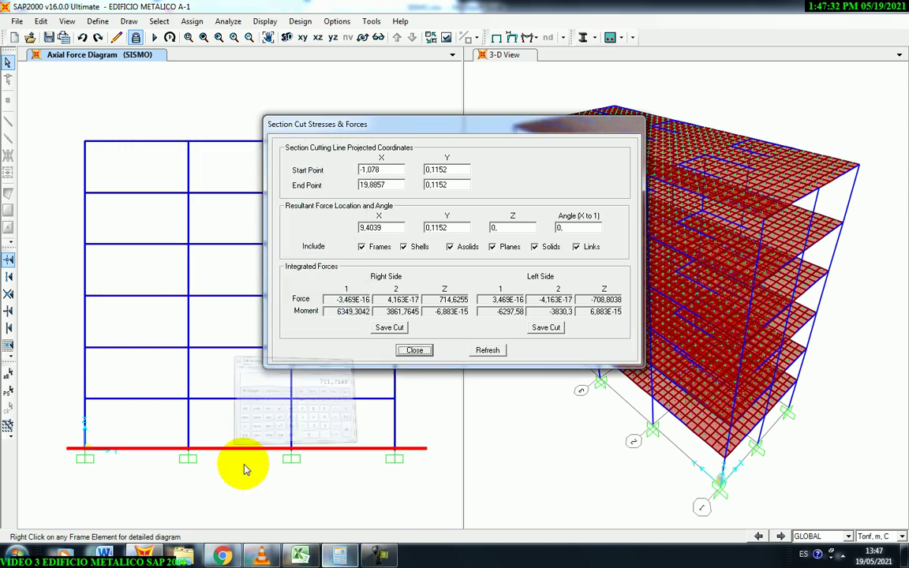
{"action": "left_click", "coordinate": [414, 351]}
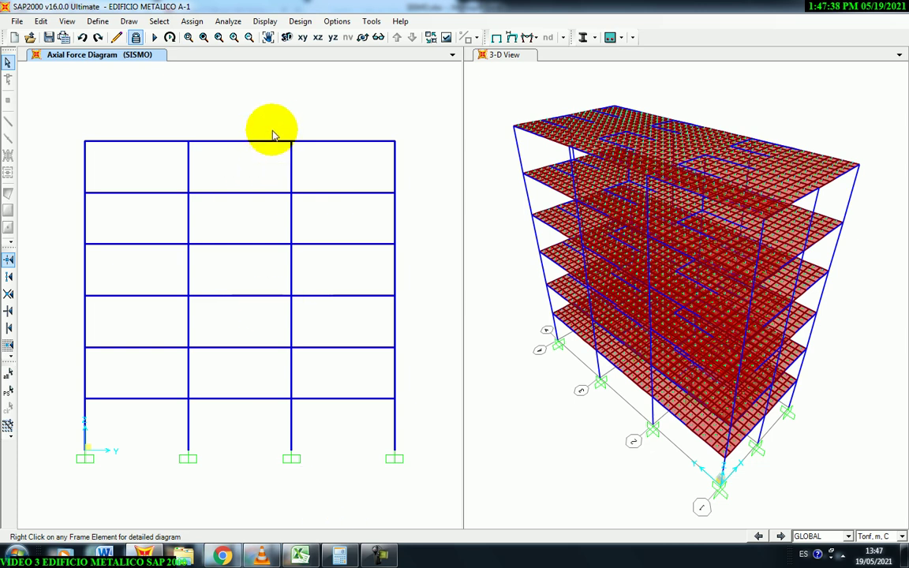
{"action": "left_click", "coordinate": [234, 38]}
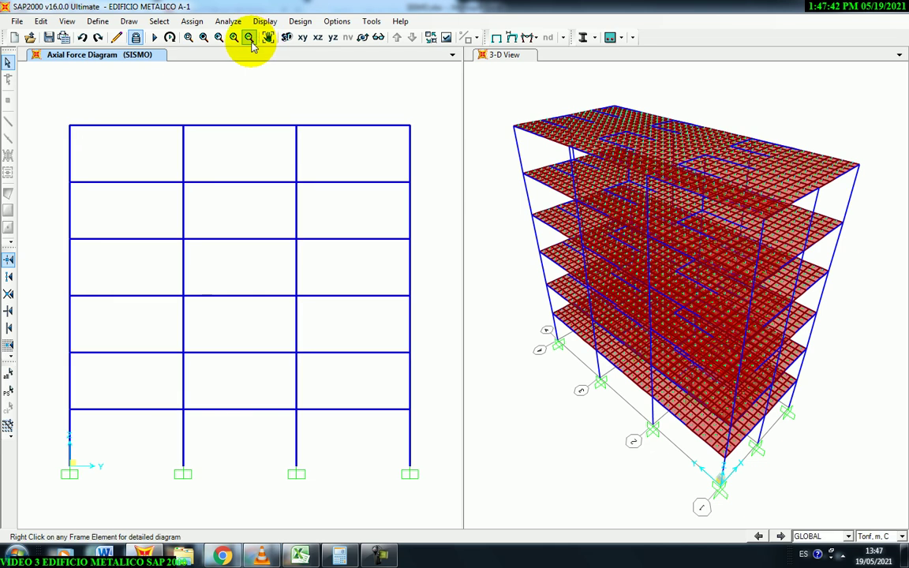
{"action": "left_click", "coordinate": [250, 38]}
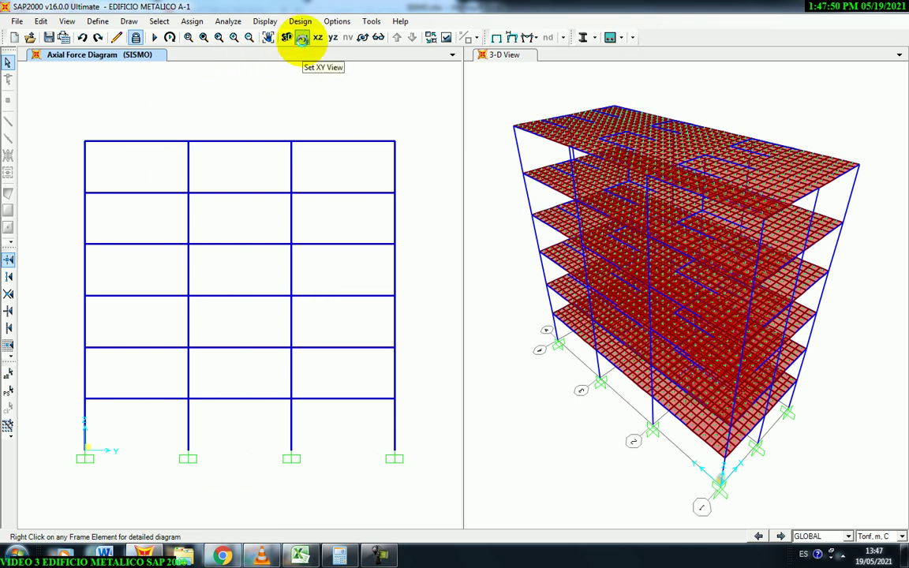
Step: Show the floor in XY plan view and display the frames' Moment 3-3 diagram for the CARGAS GRAVITACIONALES combination
{"action": "left_click", "coordinate": [303, 40]}
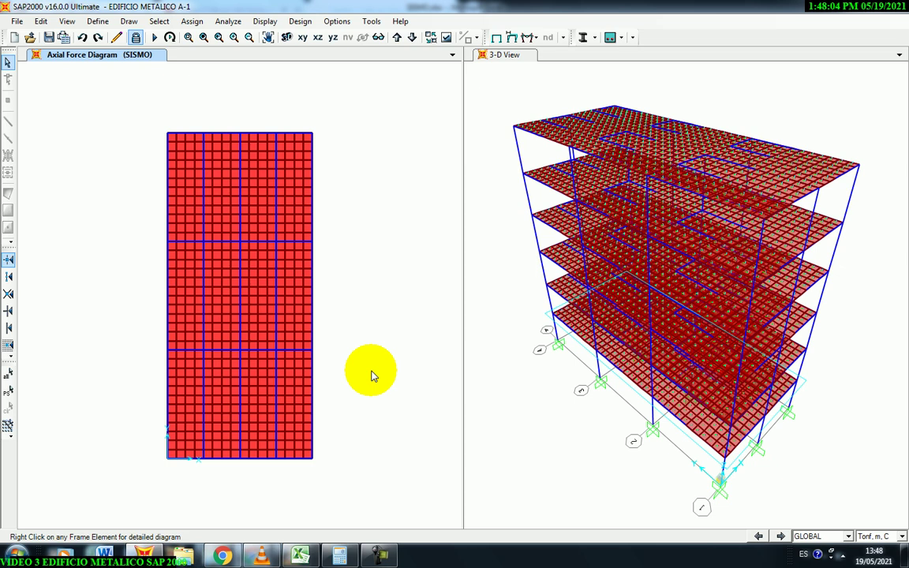
{"action": "left_click", "coordinate": [536, 37]}
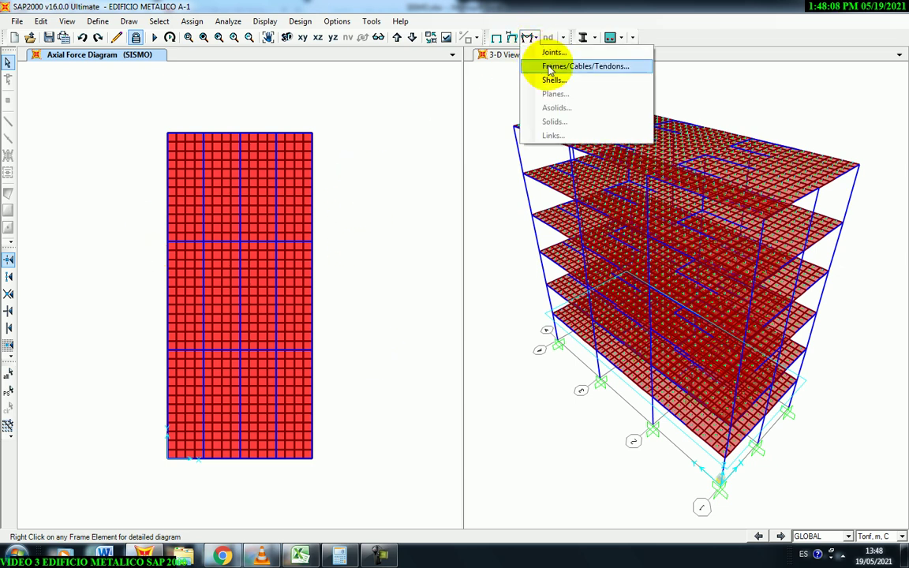
{"action": "left_click", "coordinate": [551, 67]}
{"action": "left_click_drag", "start_coordinate": [485, 127], "coordinate": [480, 95]}
{"action": "left_click", "coordinate": [522, 127]}
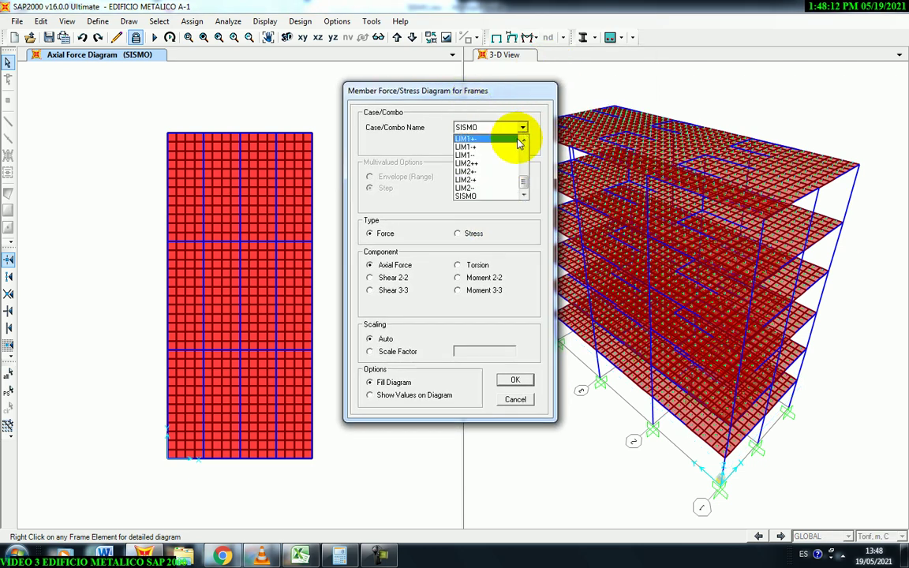
{"action": "left_click_drag", "start_coordinate": [523, 182], "coordinate": [511, 172]}
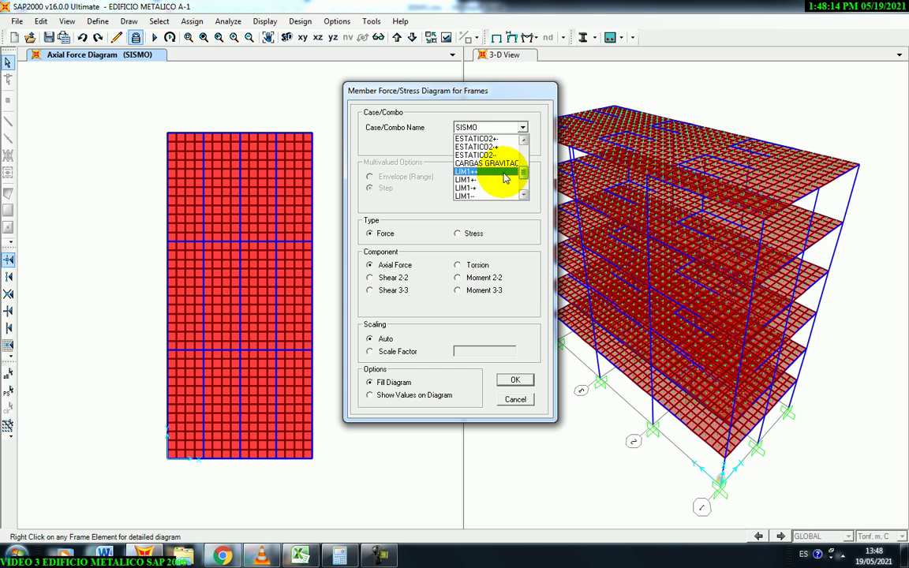
{"action": "left_click", "coordinate": [498, 167]}
{"action": "left_click_drag", "start_coordinate": [453, 95], "coordinate": [468, 81]}
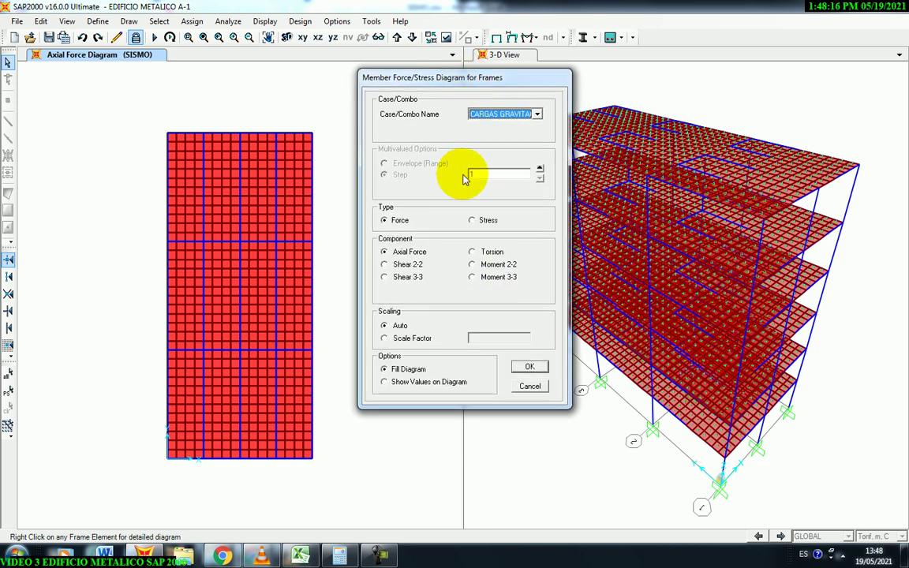
{"action": "left_click", "coordinate": [493, 277]}
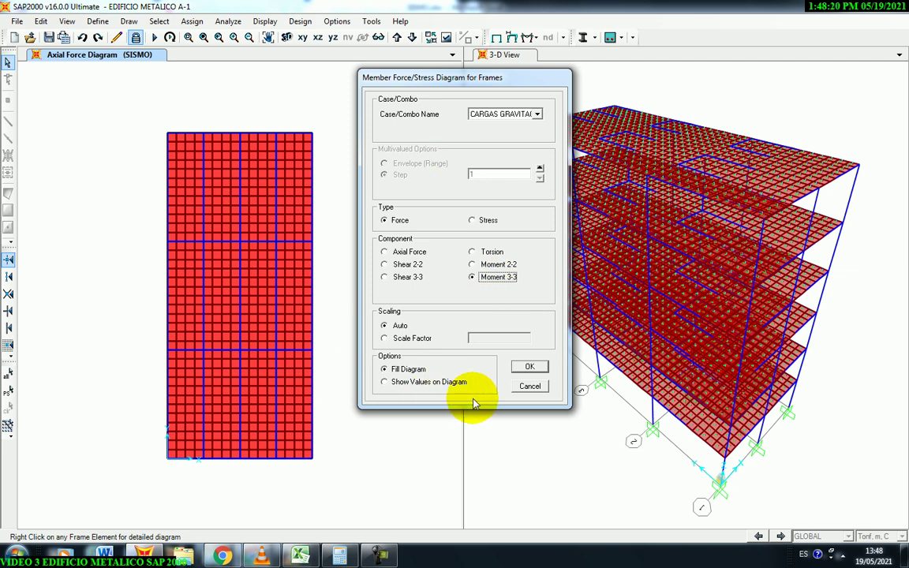
{"action": "left_click", "coordinate": [530, 368]}
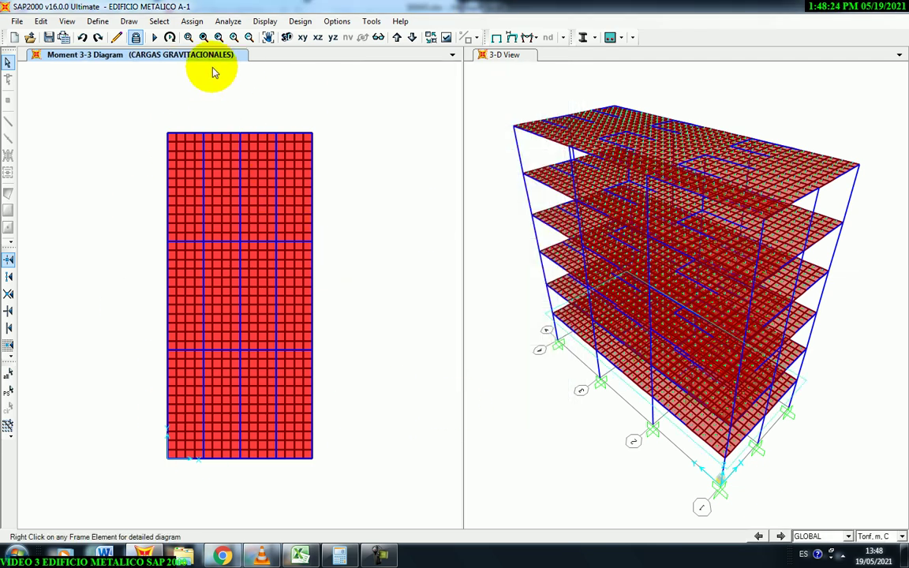
Step: Pick the first interior Y-direction beam in the plan's middle bay to inspect its Moment 3-3 diagram
{"action": "left_click", "coordinate": [188, 37]}
{"action": "left_click_drag", "start_coordinate": [142, 230], "coordinate": [320, 465]}
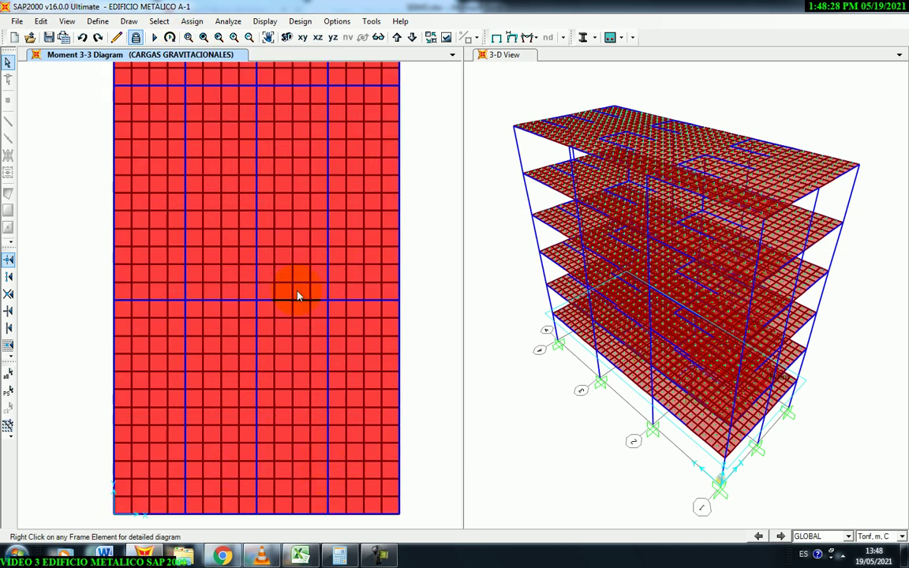
{"action": "right_click", "coordinate": [187, 186]}
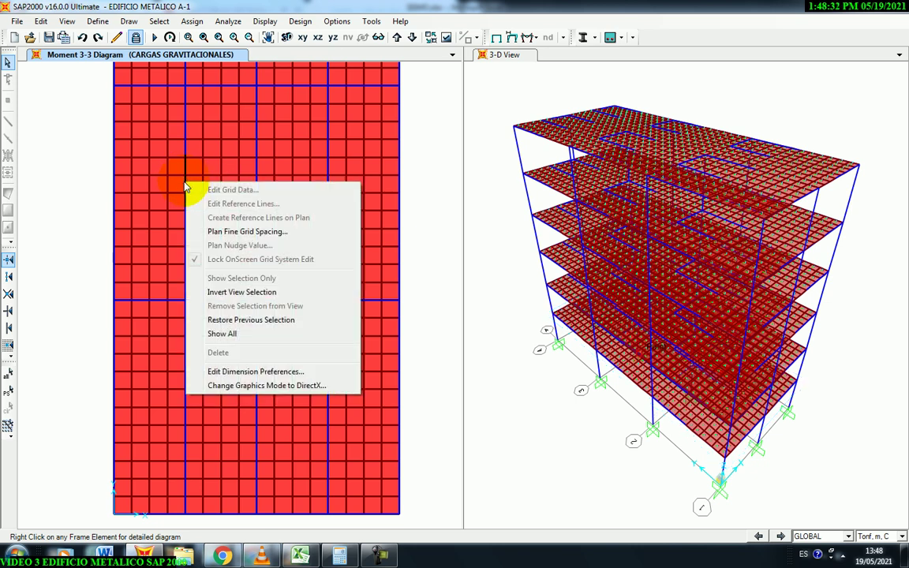
{"action": "left_click", "coordinate": [183, 182]}
{"action": "left_click", "coordinate": [186, 189]}
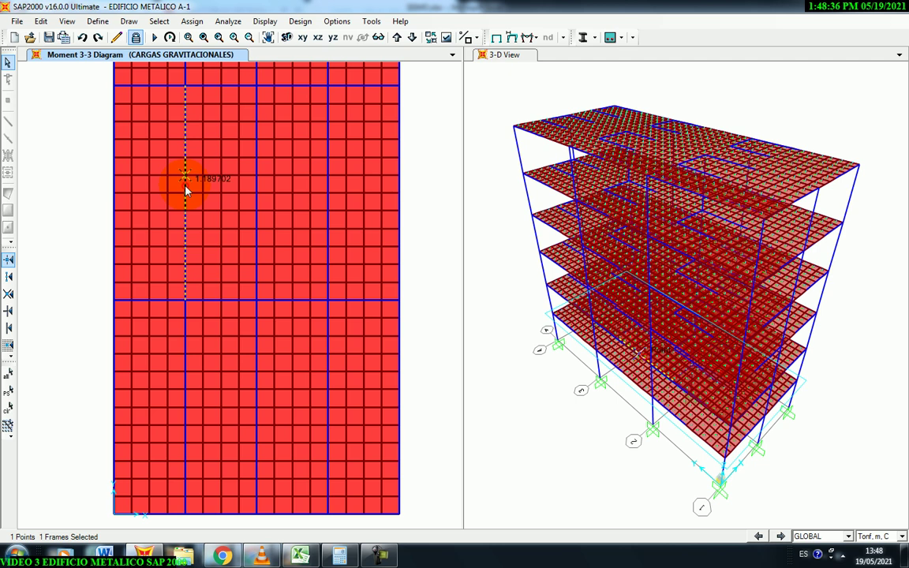